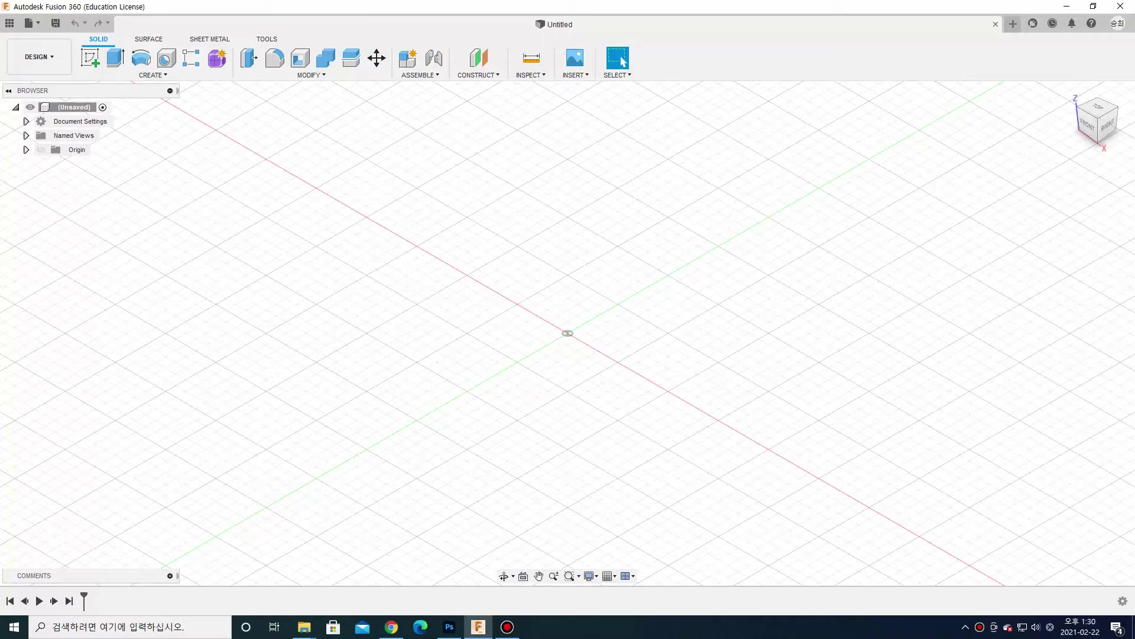
Step: Start a new sketch on the YZ origin plane
left_click(152, 75)
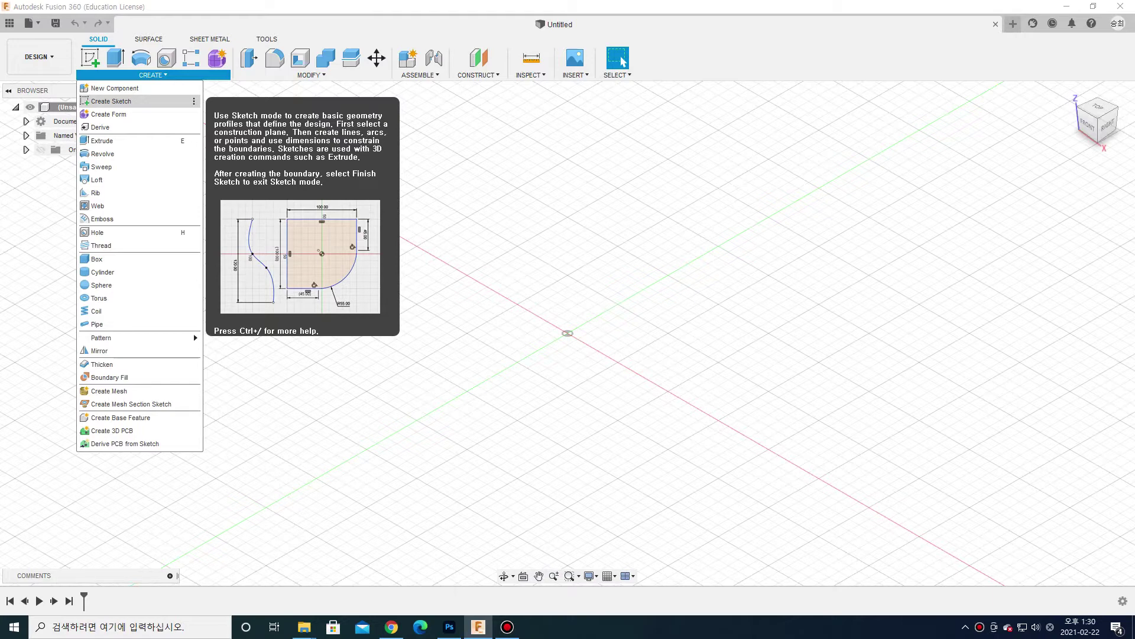
left_click(111, 101)
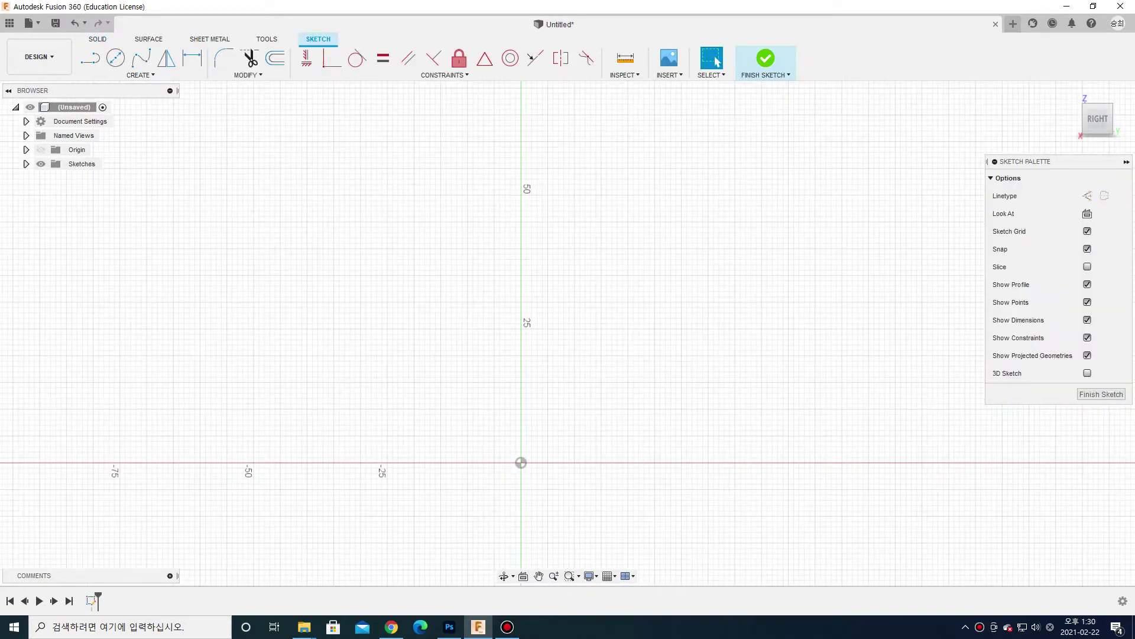
Step: Draw a closed, stepped, numeral-1-shaped line profile against the vertical axis and finish the sketch
key("l")
left_click(520, 195)
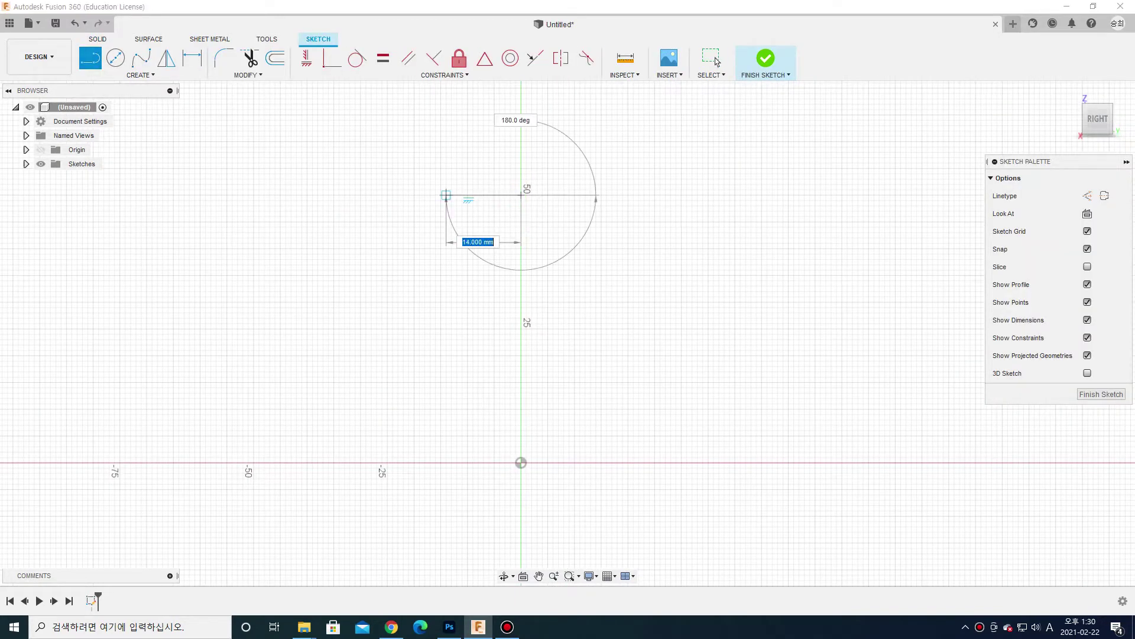
left_click(450, 195)
left_click(450, 221)
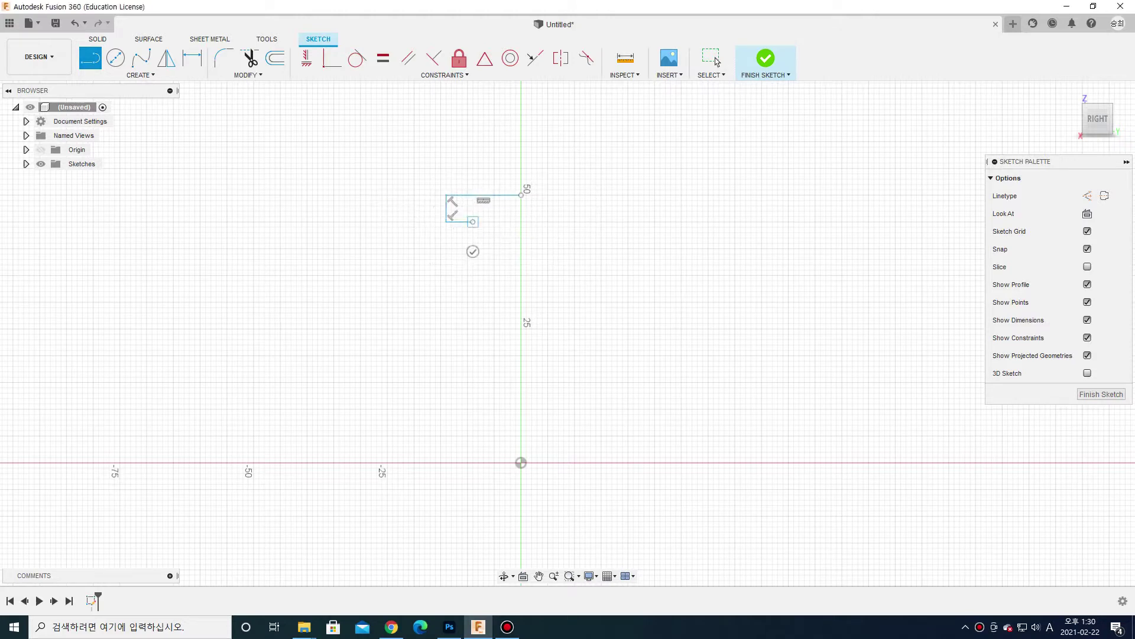
left_click(473, 237)
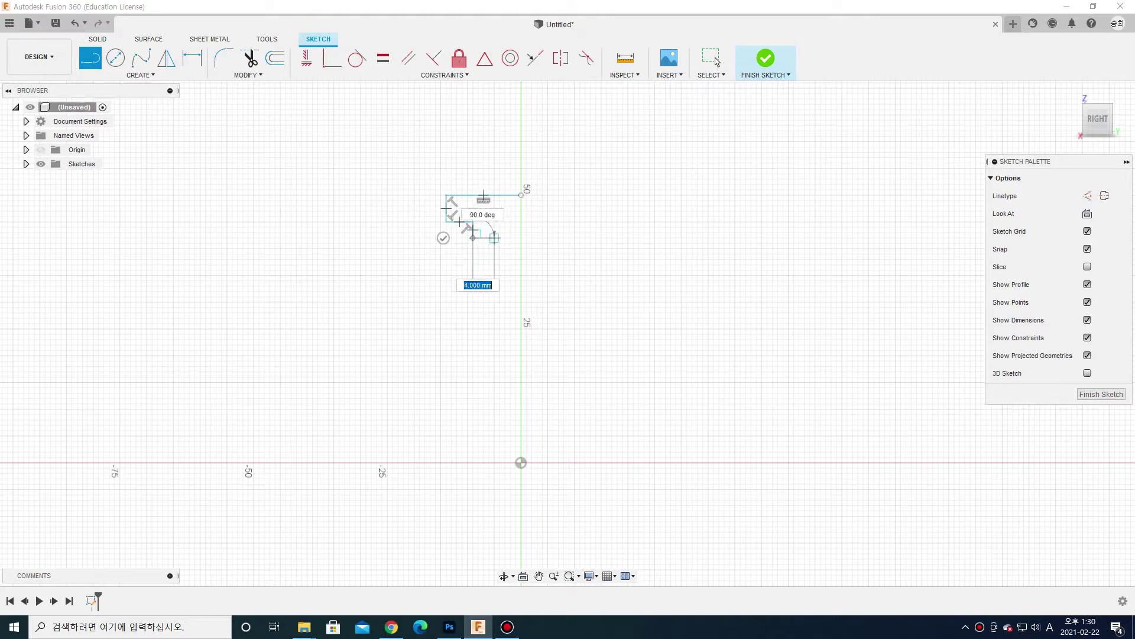
left_click(494, 238)
left_click(494, 435)
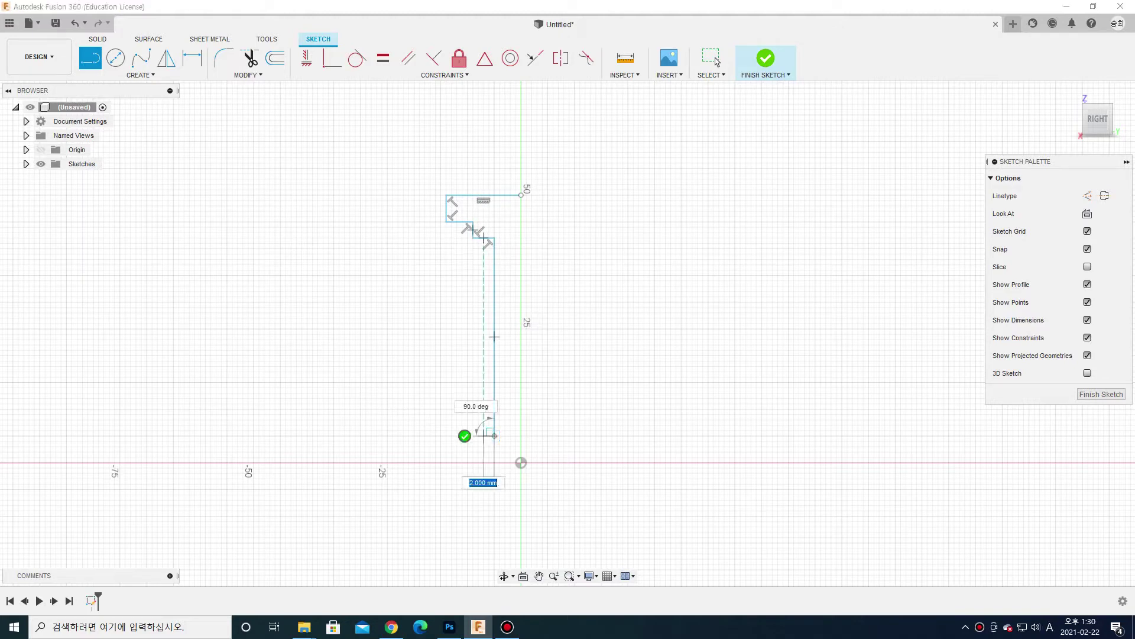
left_click(478, 456)
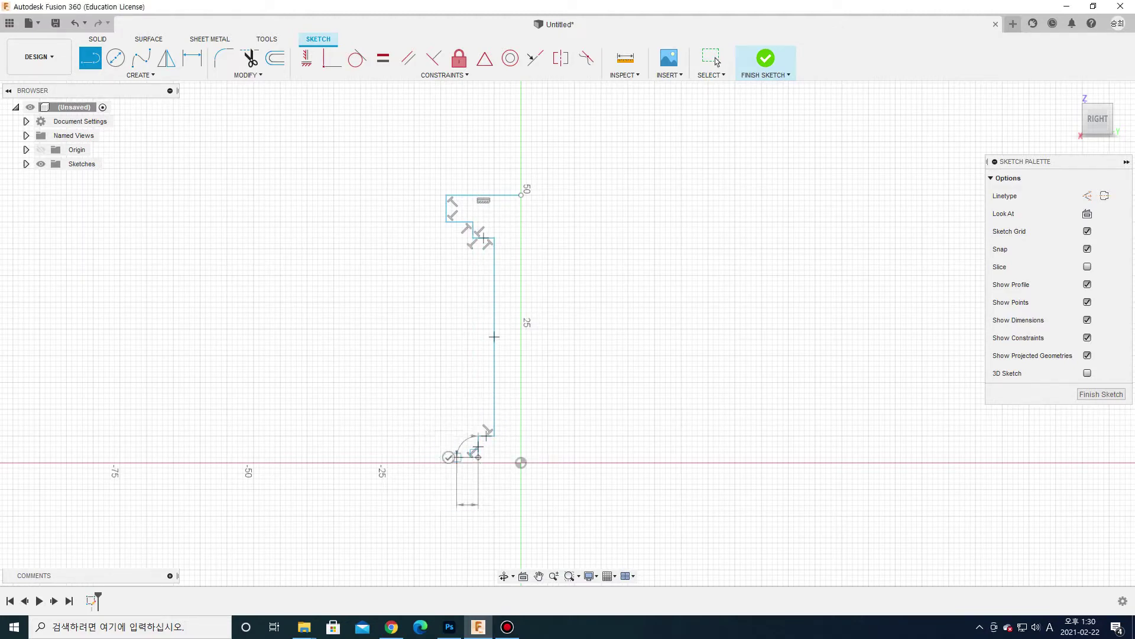
left_click(457, 484)
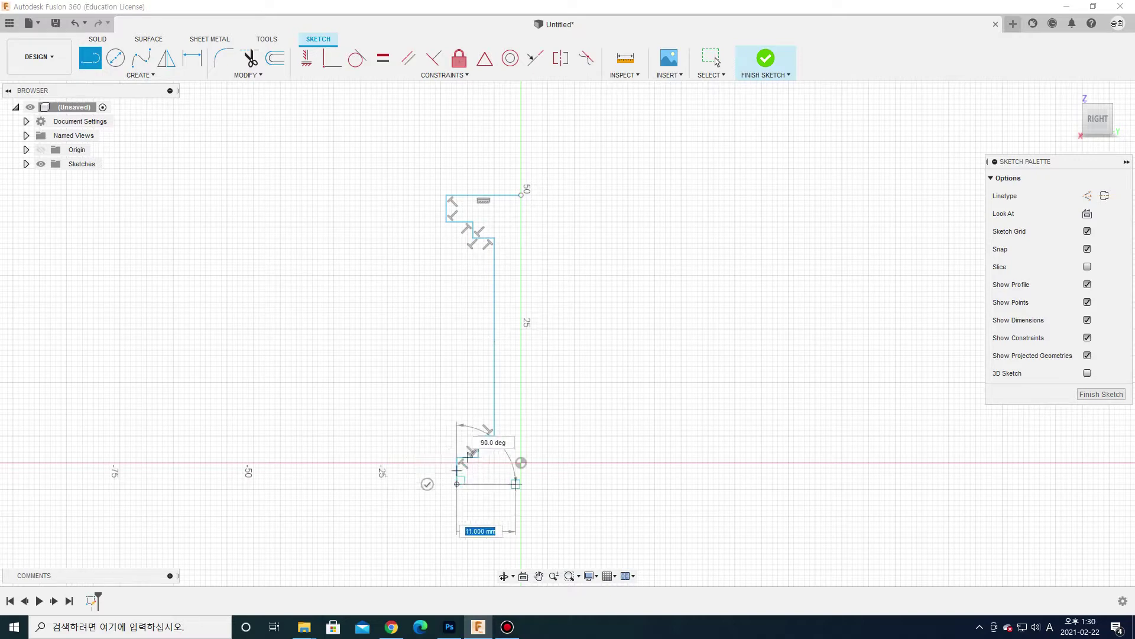
left_click(521, 484)
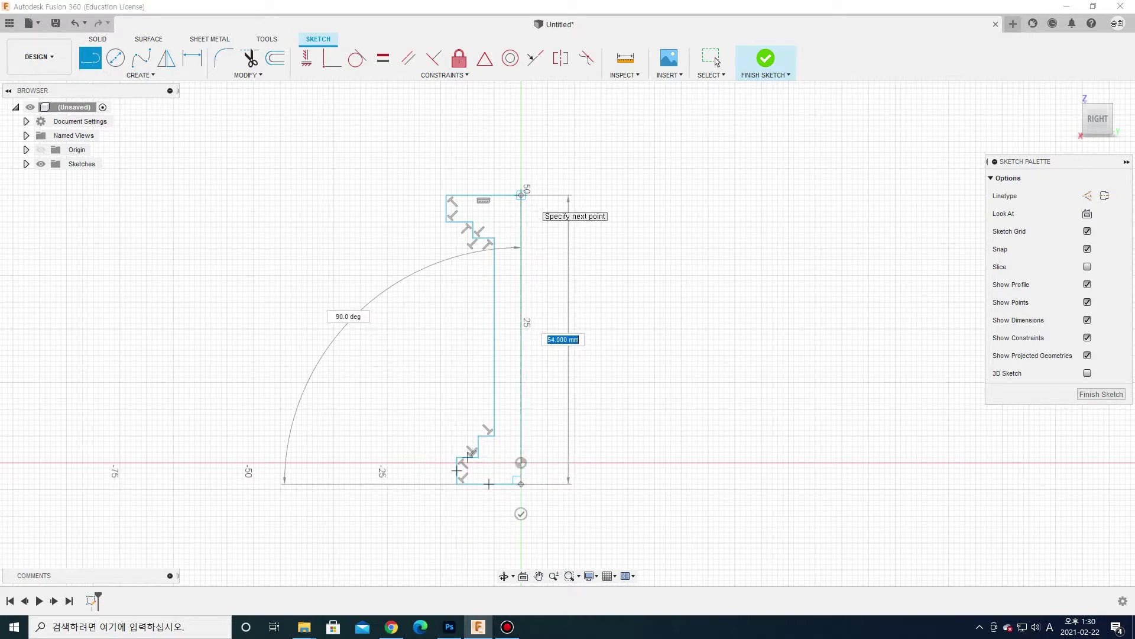
left_click(521, 194)
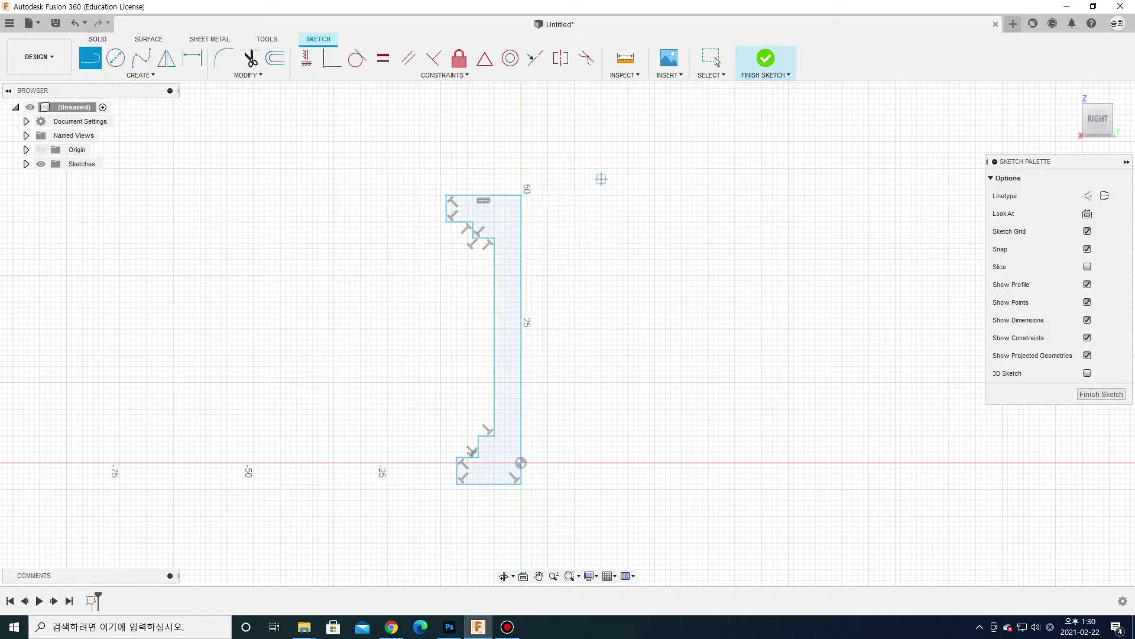
left_click(765, 58)
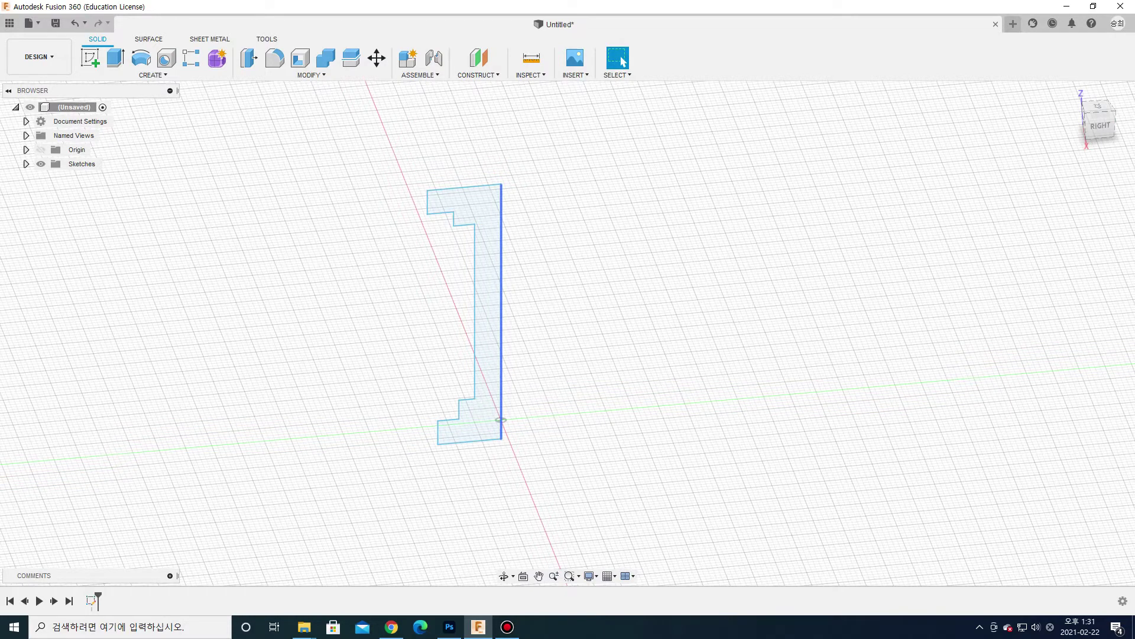
Step: Show the CREATE feature list with the Revolve description displayed
left_click_drag(512, 22, 493, 535)
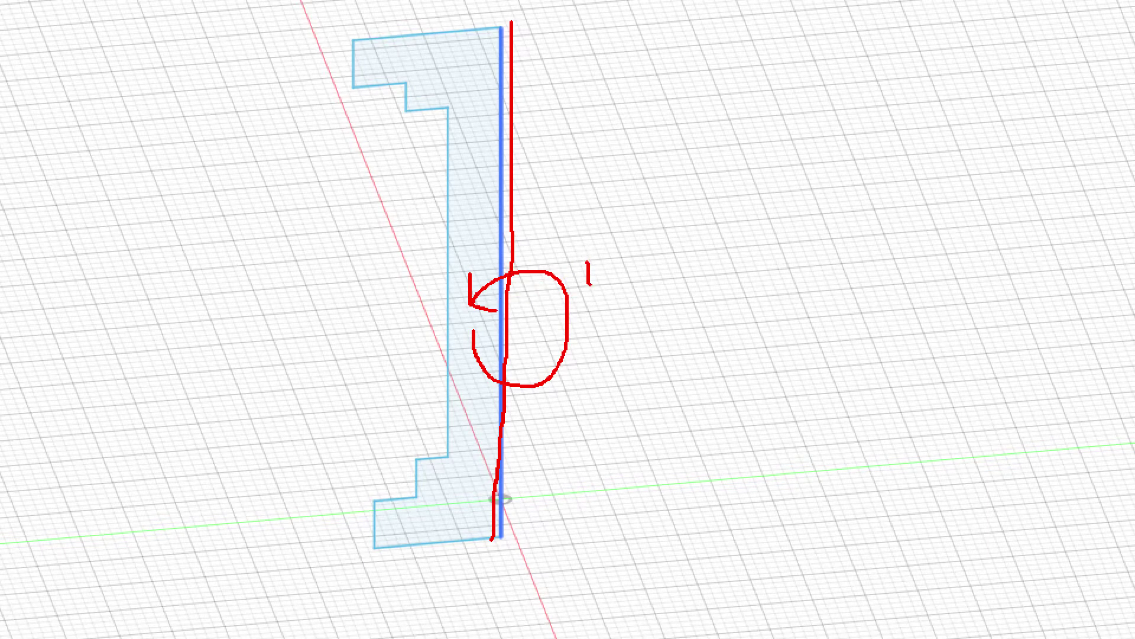
key("Escape")
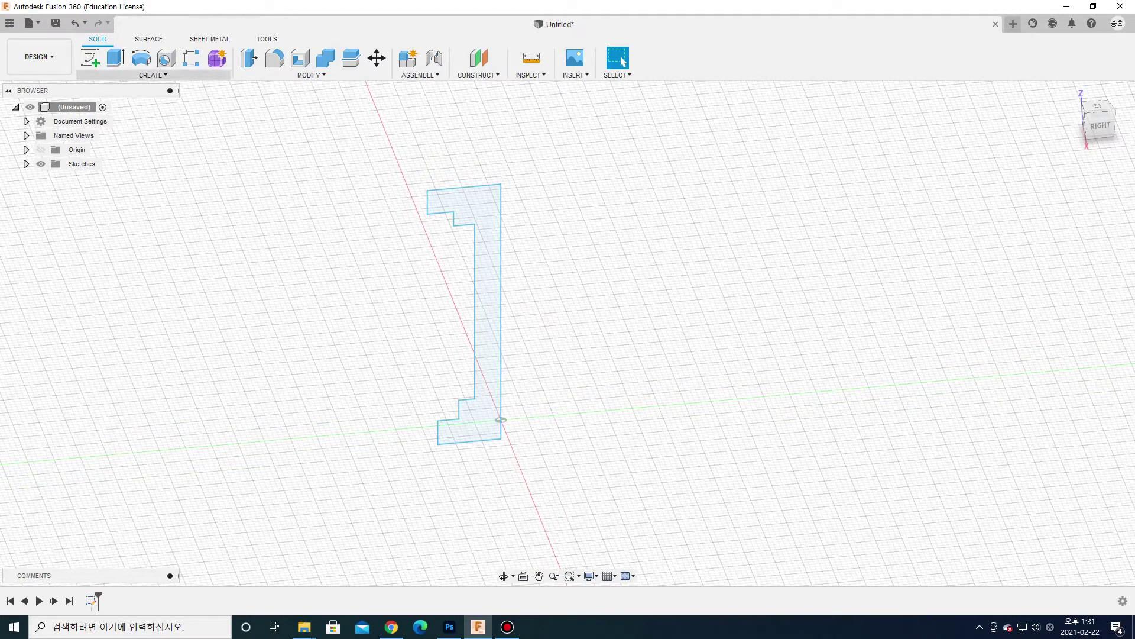
left_click(153, 74)
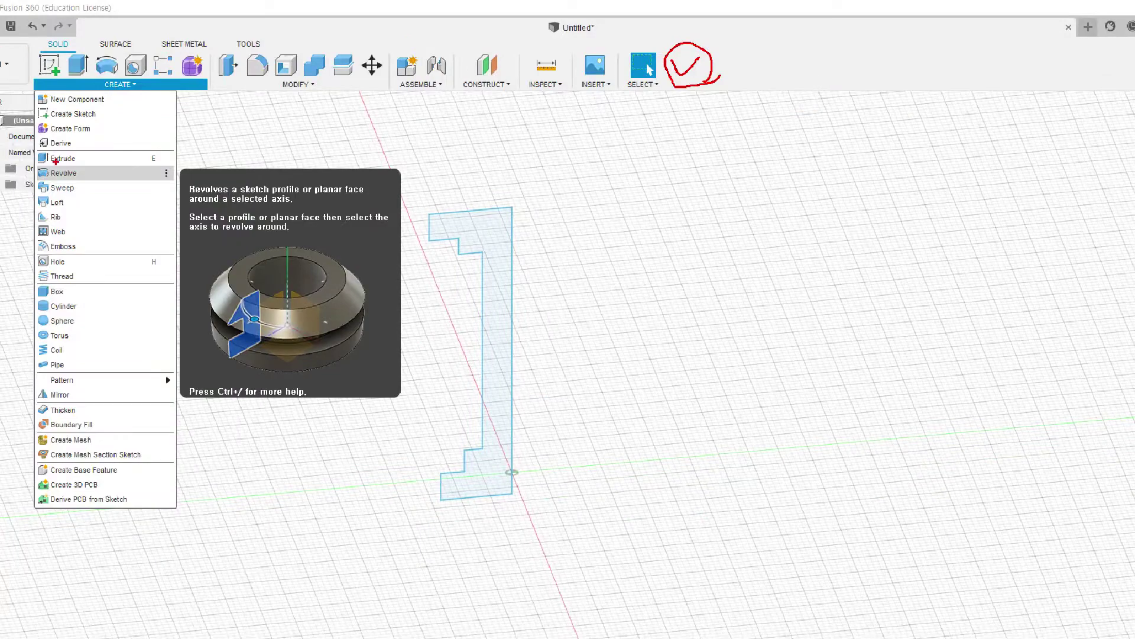
Step: Revolve the stepped profile 360° about its vertical edge into a solid pedestal
left_click(152, 75)
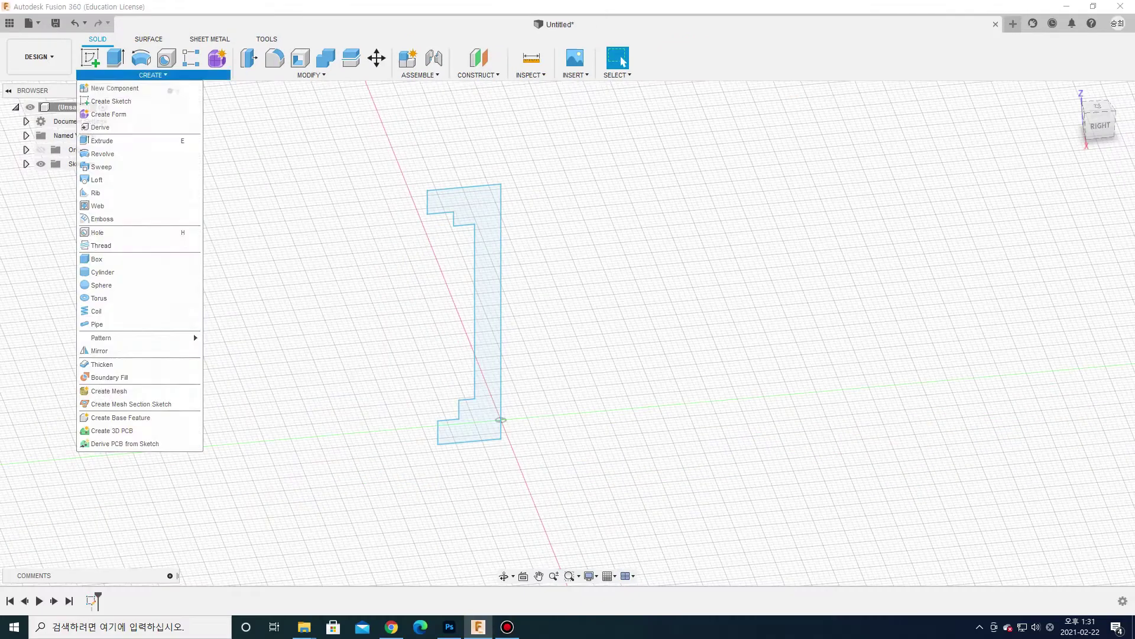
left_click(103, 155)
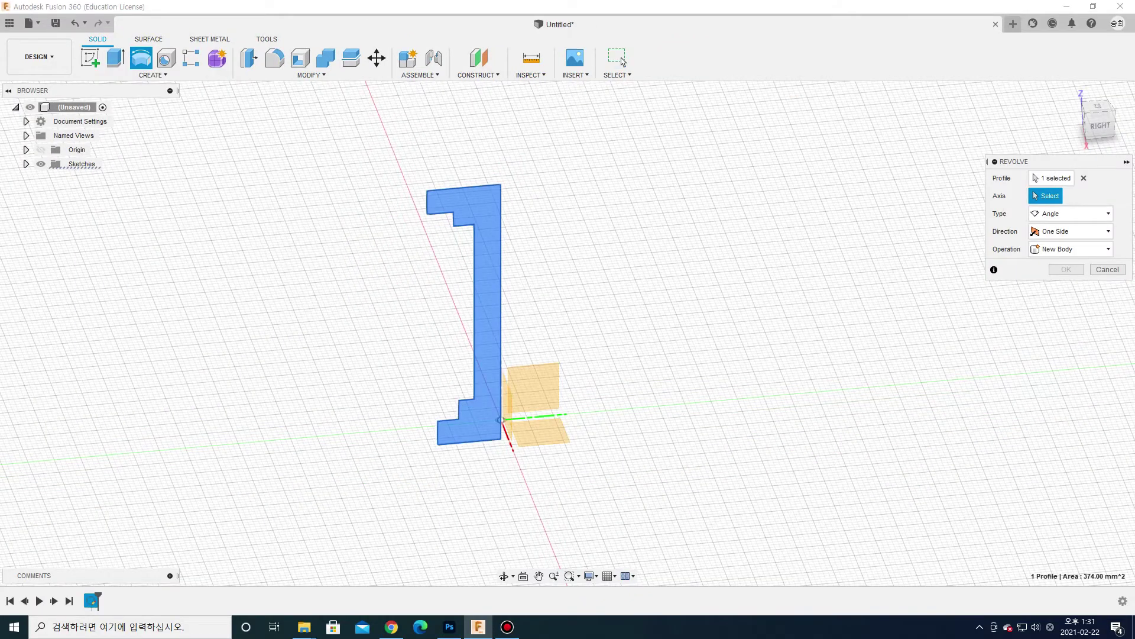
left_click(1076, 94)
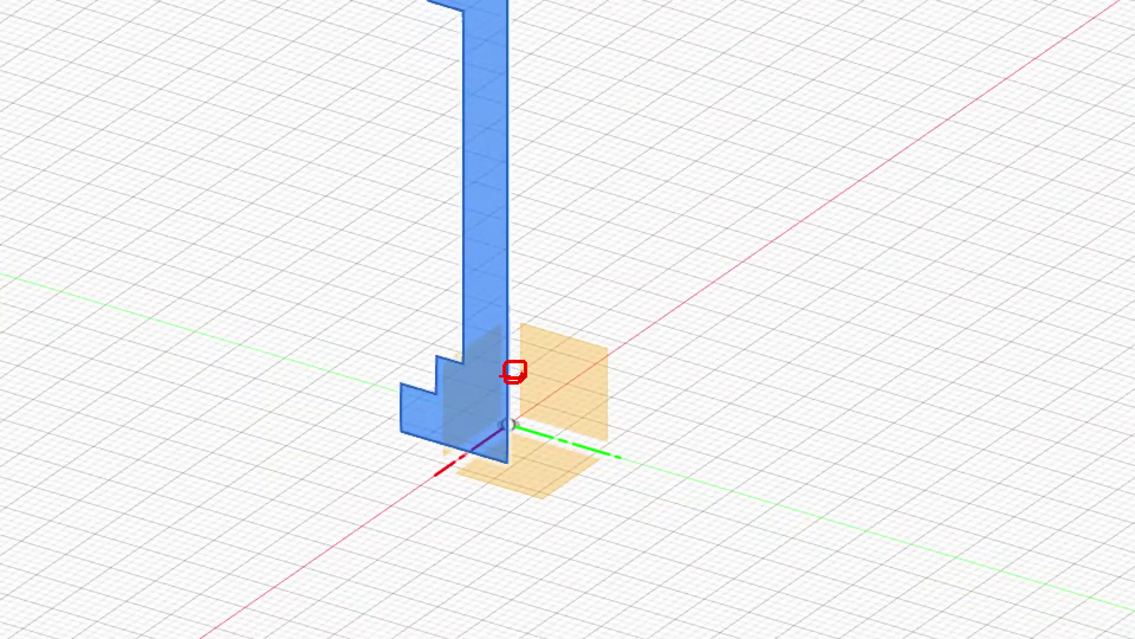
left_click(507, 372)
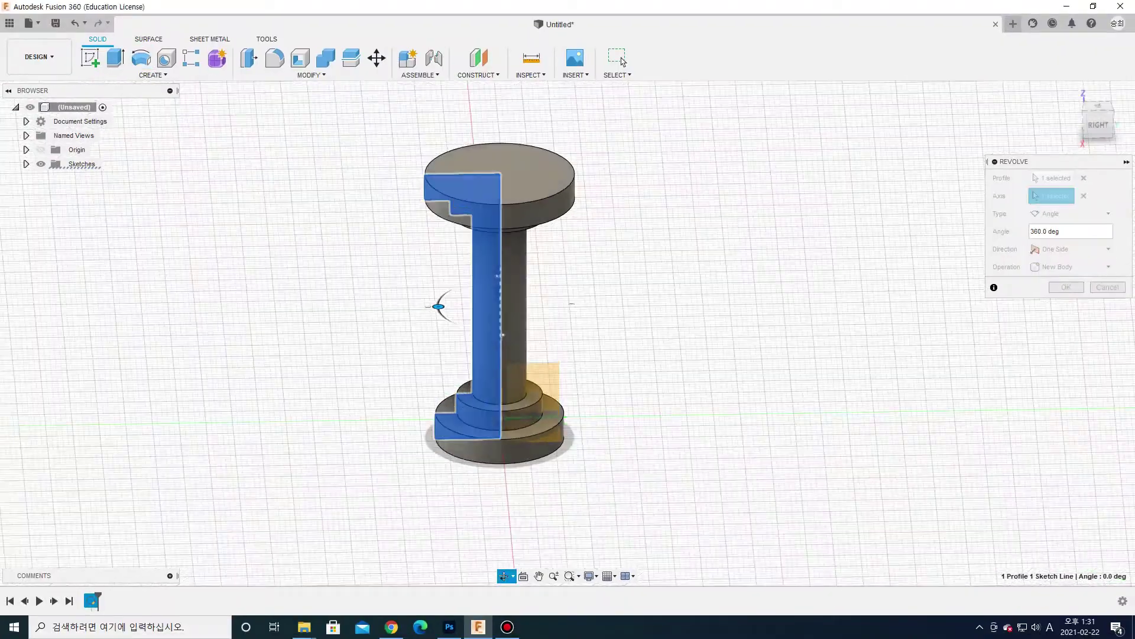
key("Return")
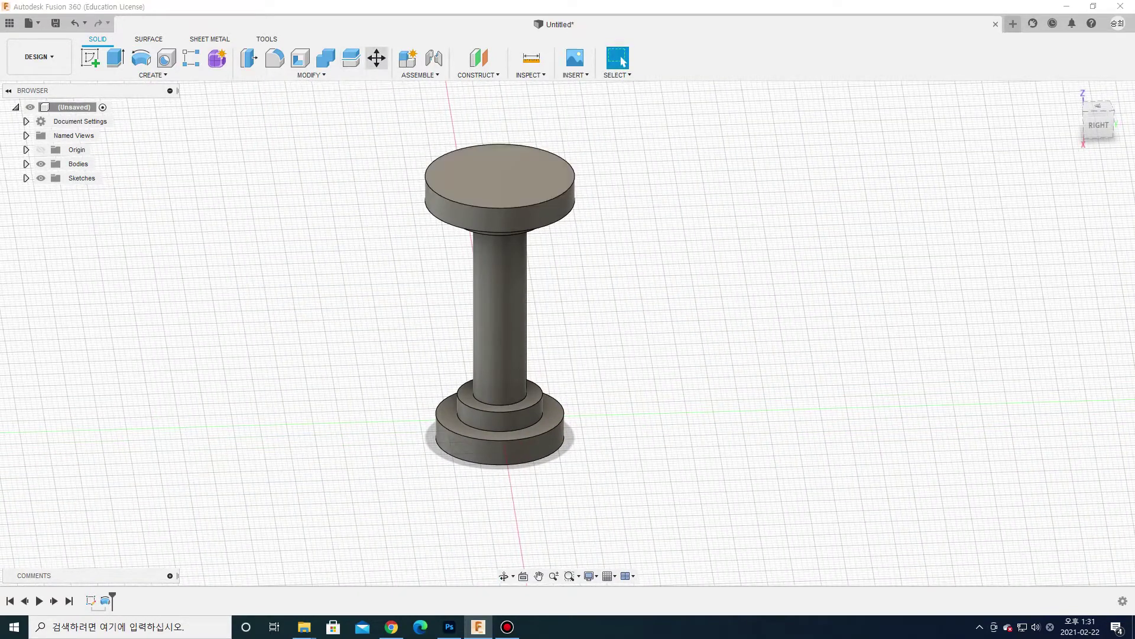
left_click(377, 57)
Step: Move the pedestal body 49 mm sideways
left_click(506, 172)
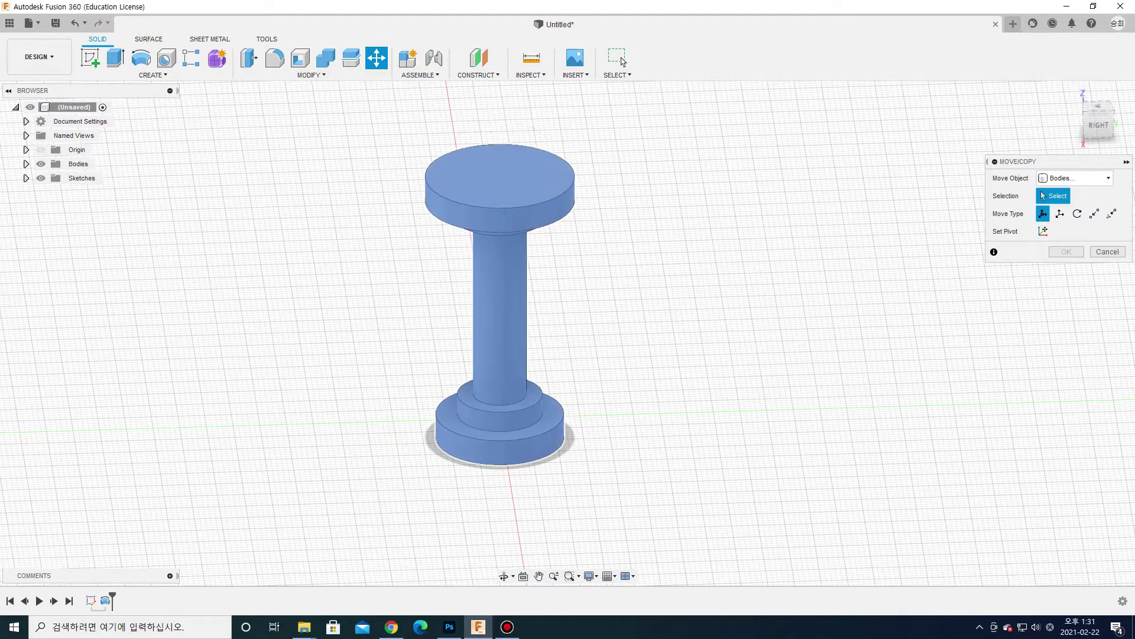
left_click_drag(535, 168, 795, 167)
key("Return")
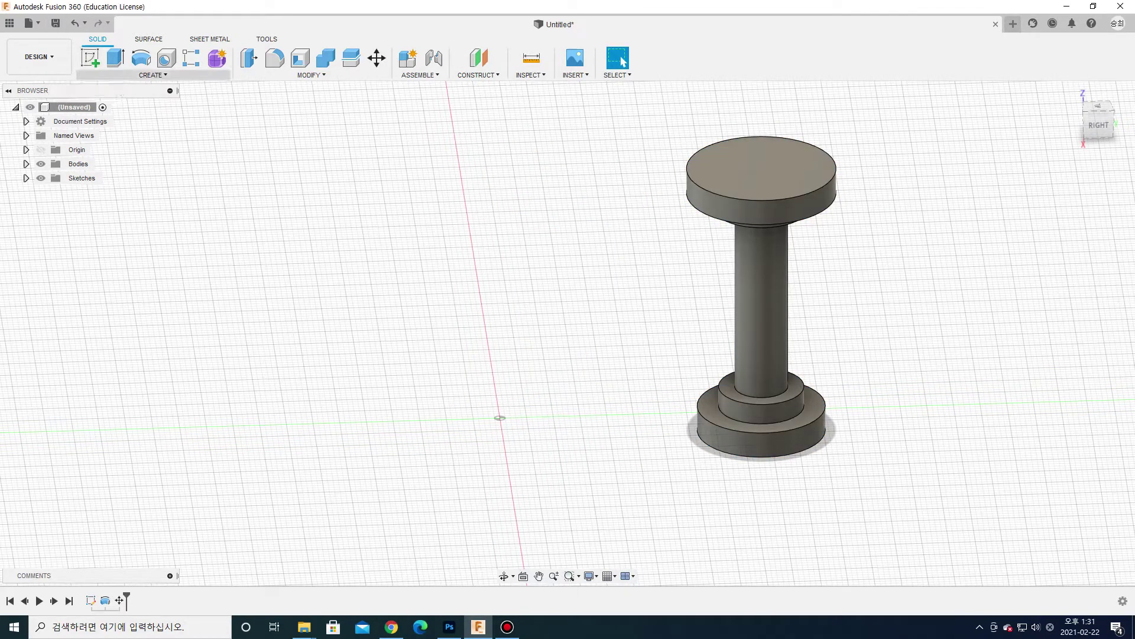
Step: Sketch a closed C-shaped bracket profile on the YZ plane and finish the sketch
left_click(153, 75)
left_click(106, 101)
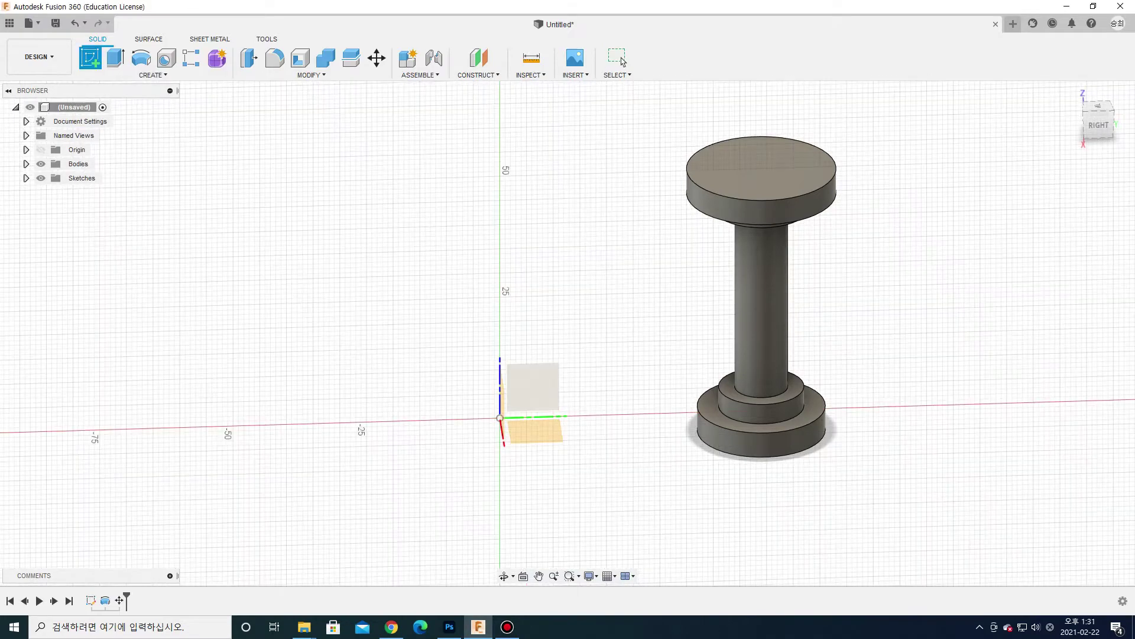
left_click(532, 386)
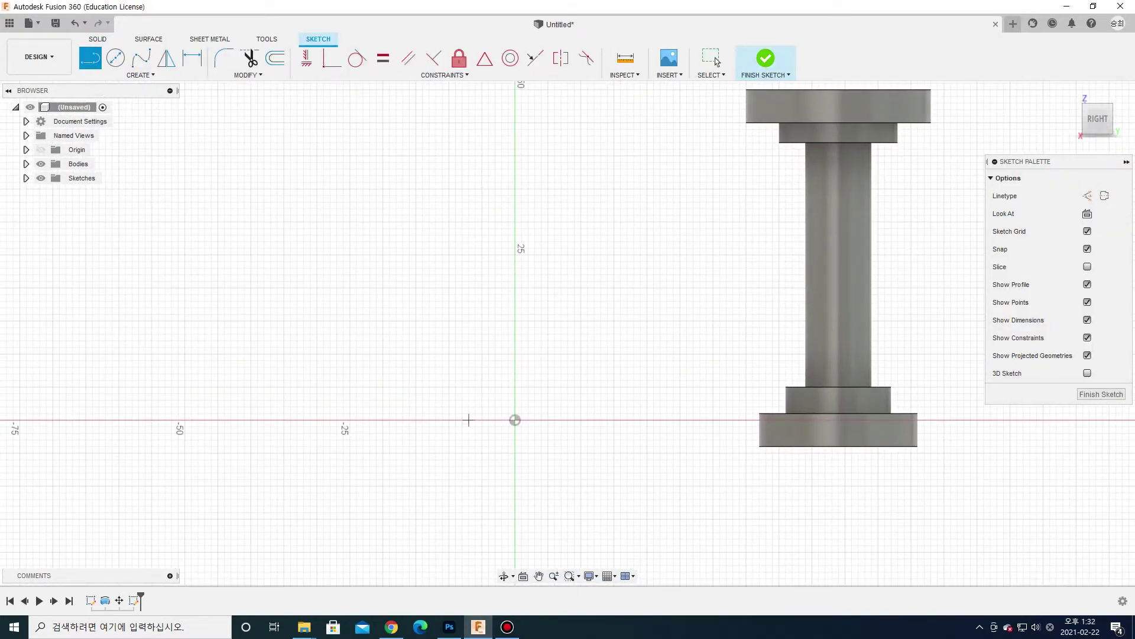
left_click(468, 419)
left_click(468, 242)
mouse_move(468, 242)
left_mouse_down()
mouse_move(429, 261)
mouse_move(449, 359)
mouse_move(449, 261)
left_mouse_up()
left_click(448, 407)
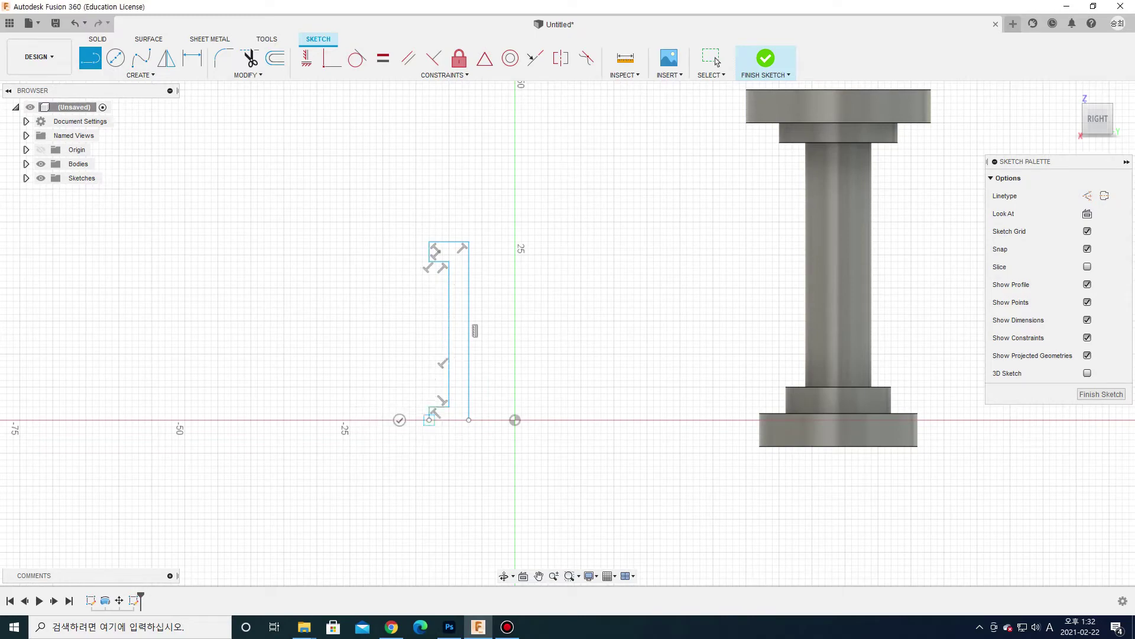
left_click(429, 419)
middle_click_drag(528, 255, 516, 268)
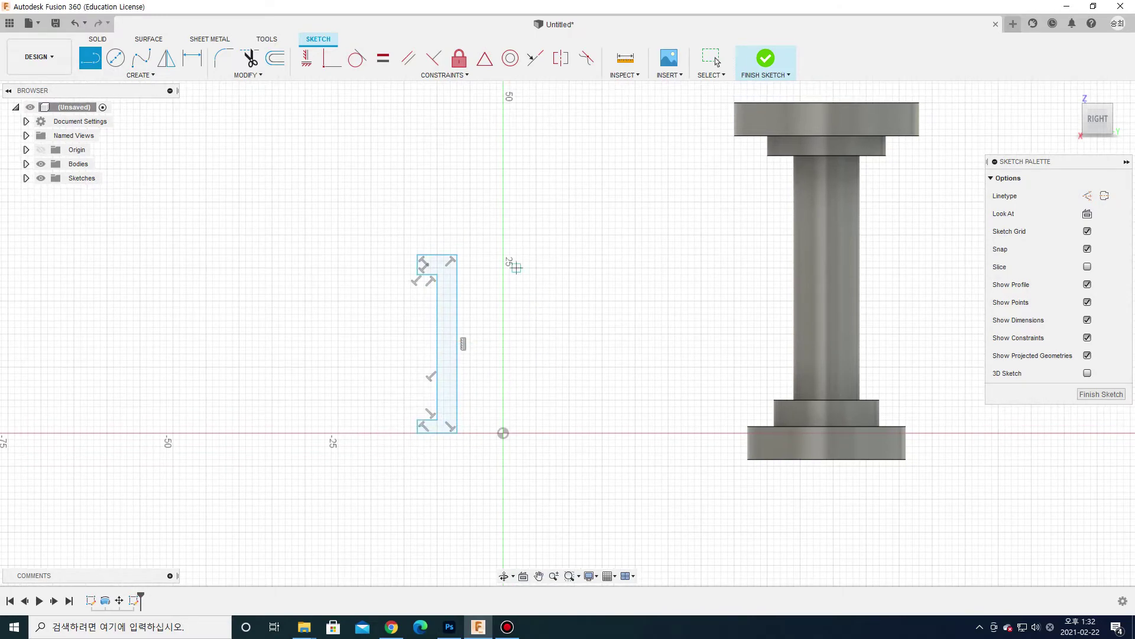
left_click(765, 58)
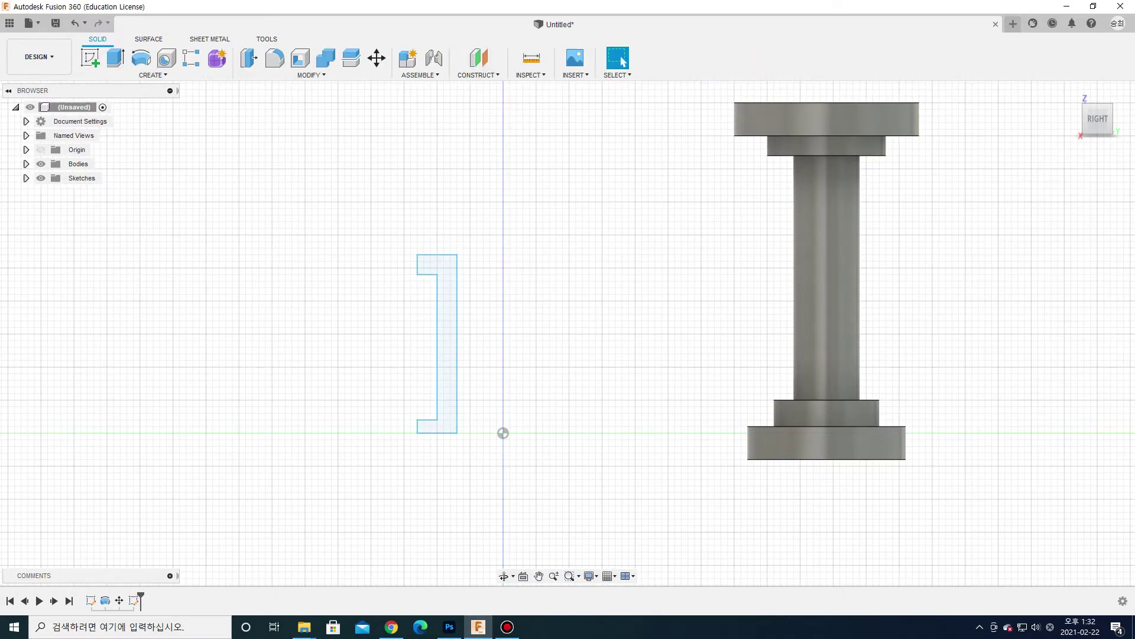
Step: Revolve the C profile 360° around the vertical axis into a hollow flanged sleeve
left_click(153, 75)
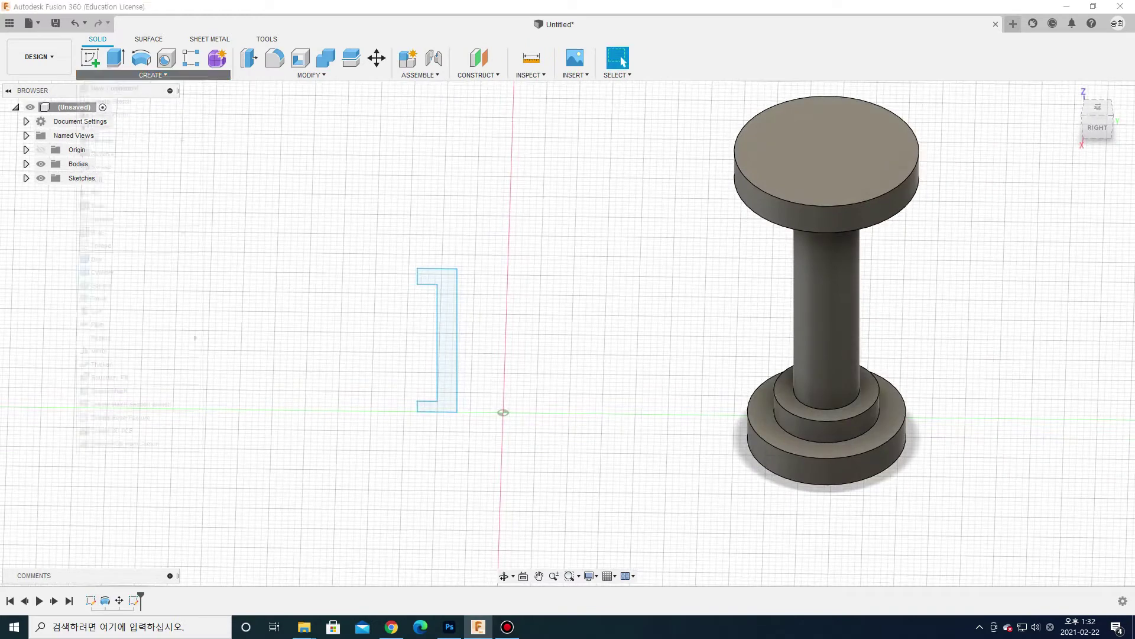
left_click(110, 167)
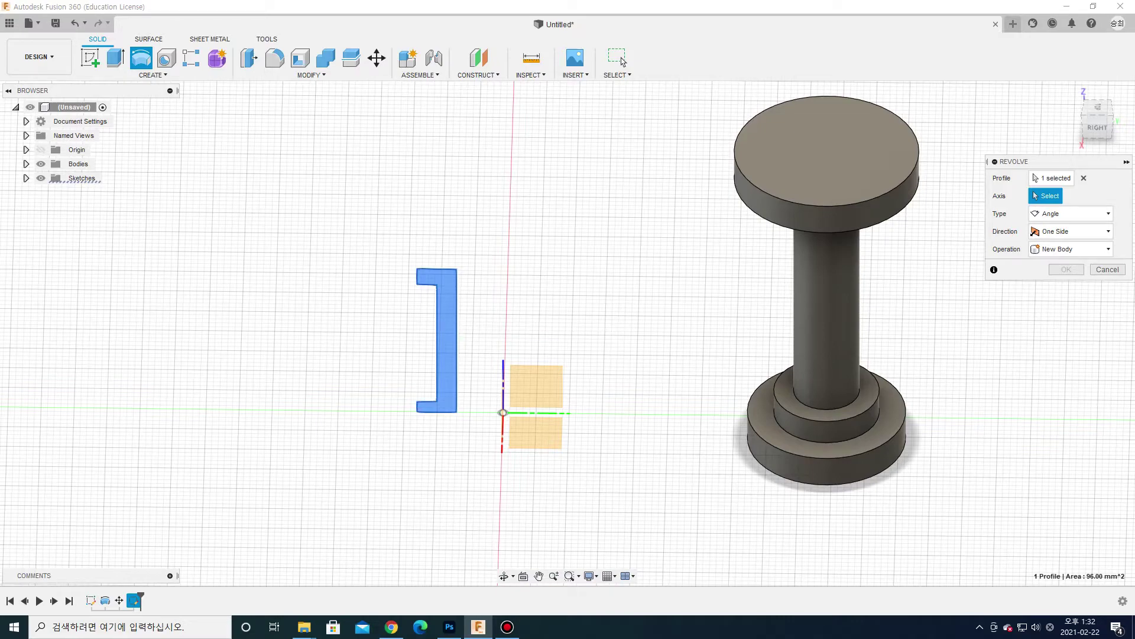
left_click(503, 378)
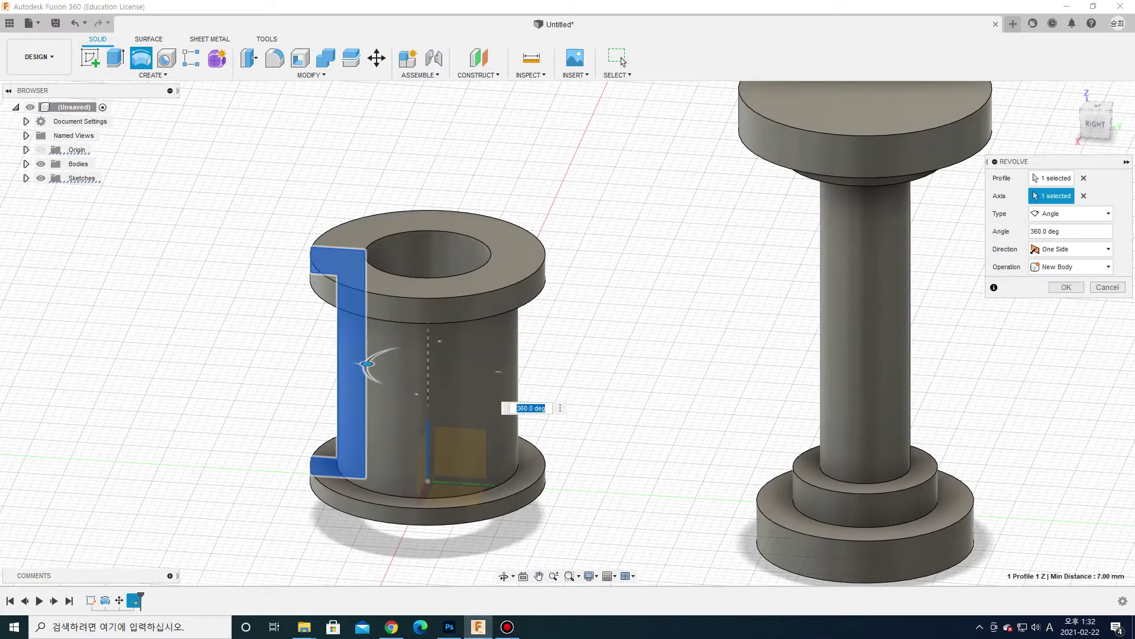
key("Return")
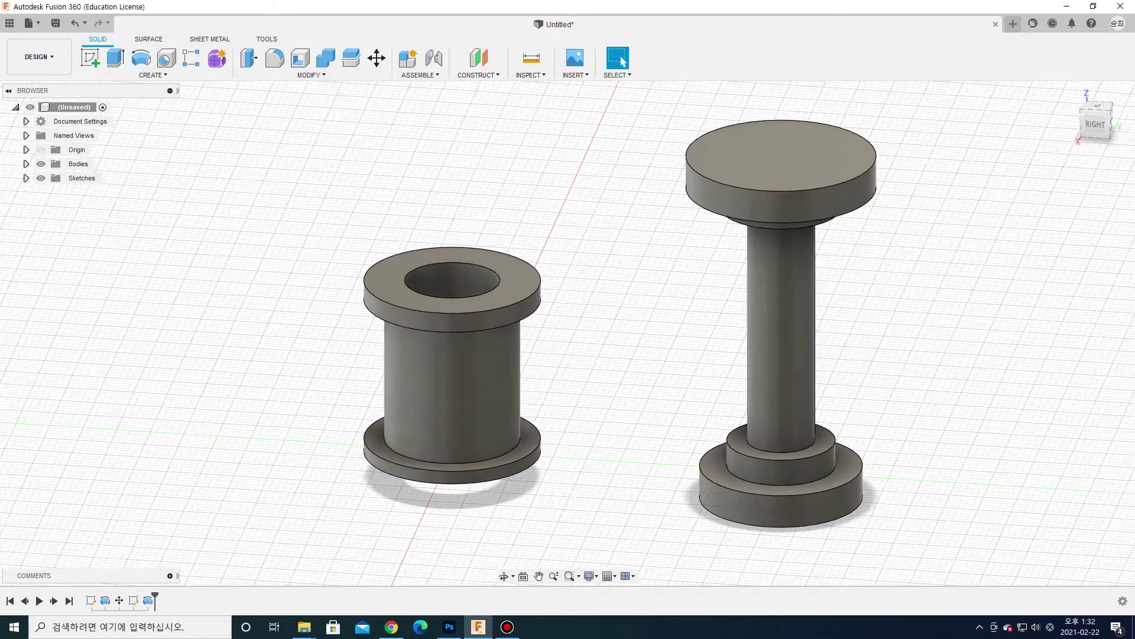
Step: Move the spool body 82 mm along Y
right_click(543, 254)
left_click(574, 362)
left_click(370, 355)
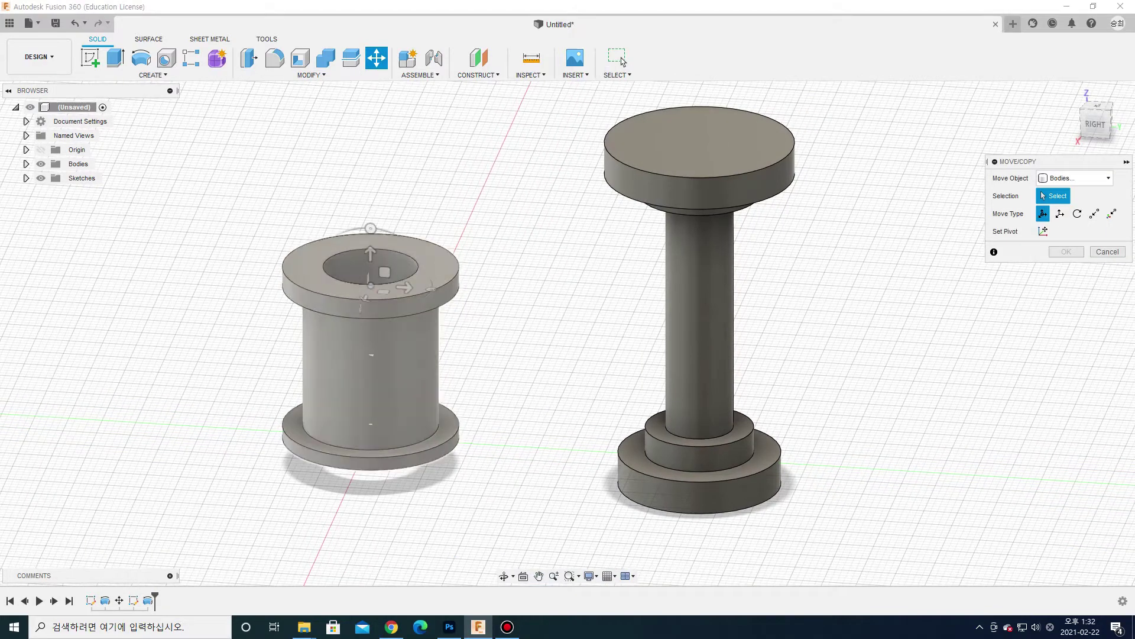
left_click_drag(405, 268, 954, 302)
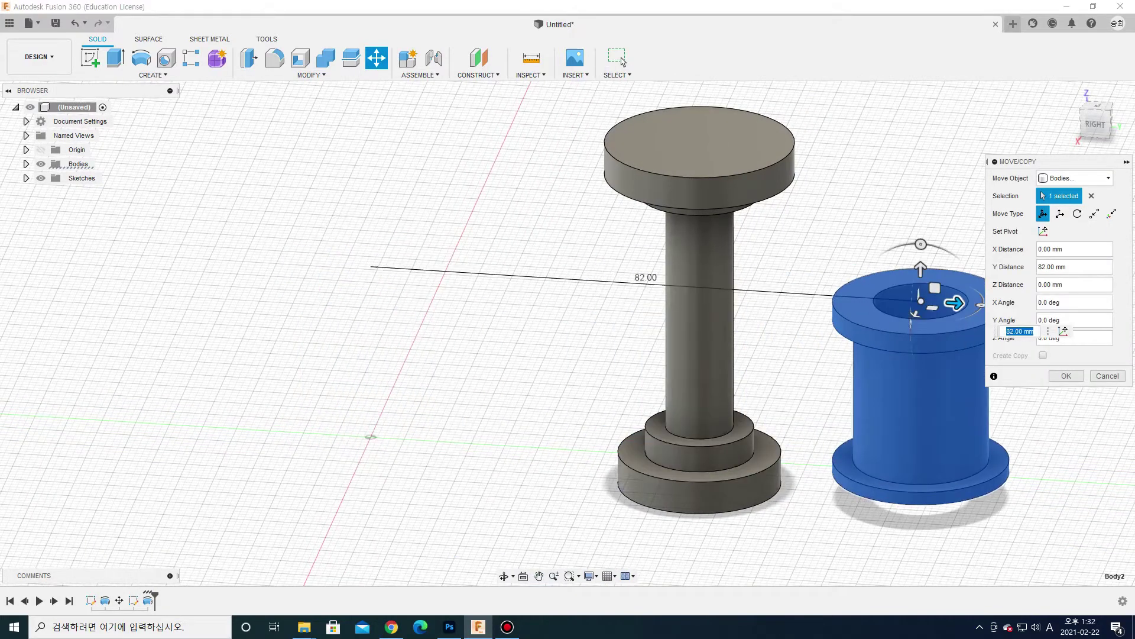
key("Return")
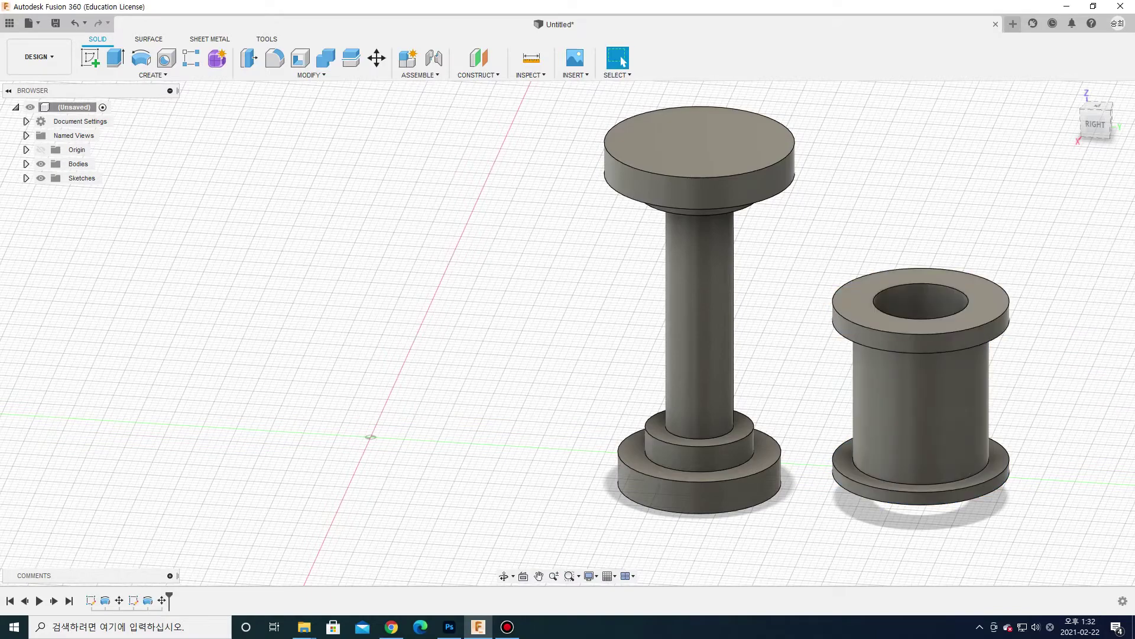
Step: Move the pedestal 60 mm past the spool and start a new sketch
left_click(1095, 124)
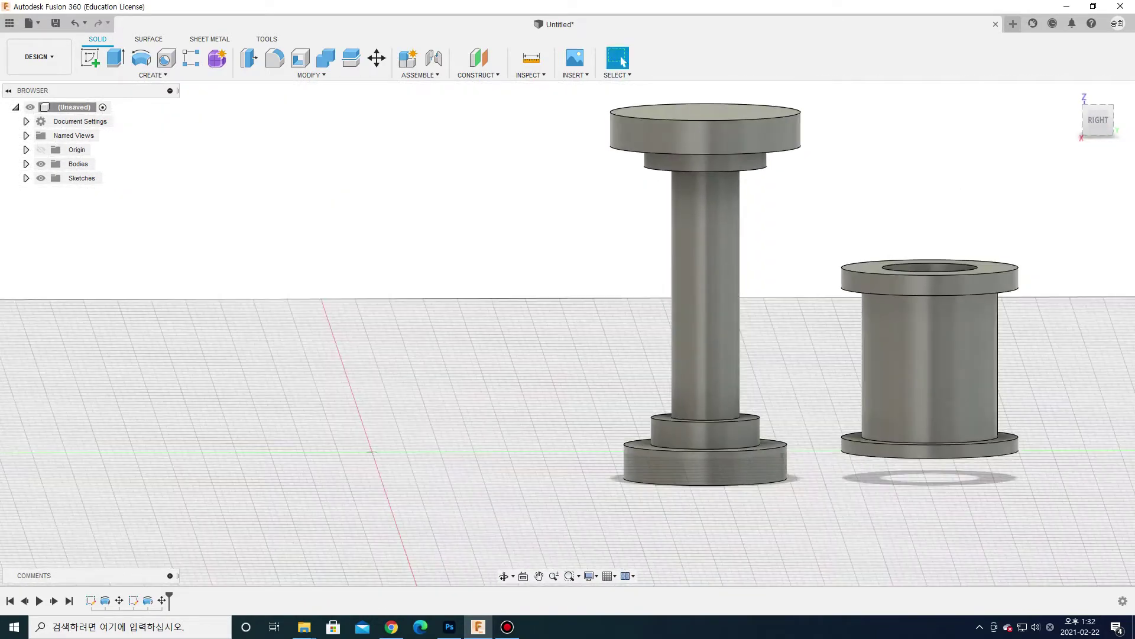
middle_click_drag(372, 452, 368, 435, "shift")
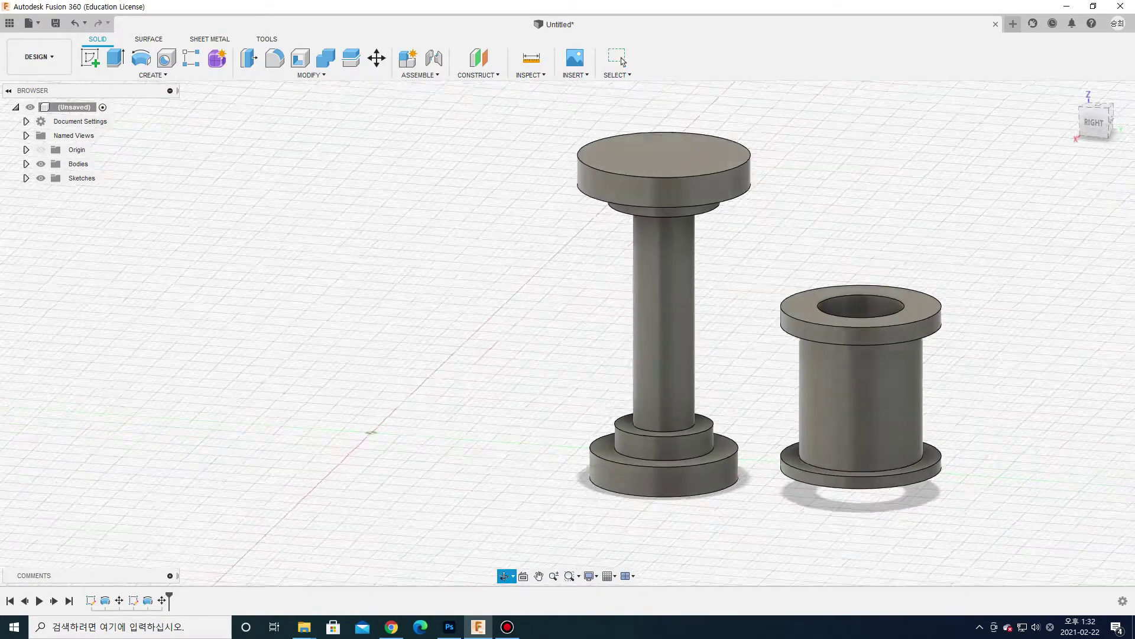
scroll(592, 319, "down", 3)
scroll(592, 320, "down", 2)
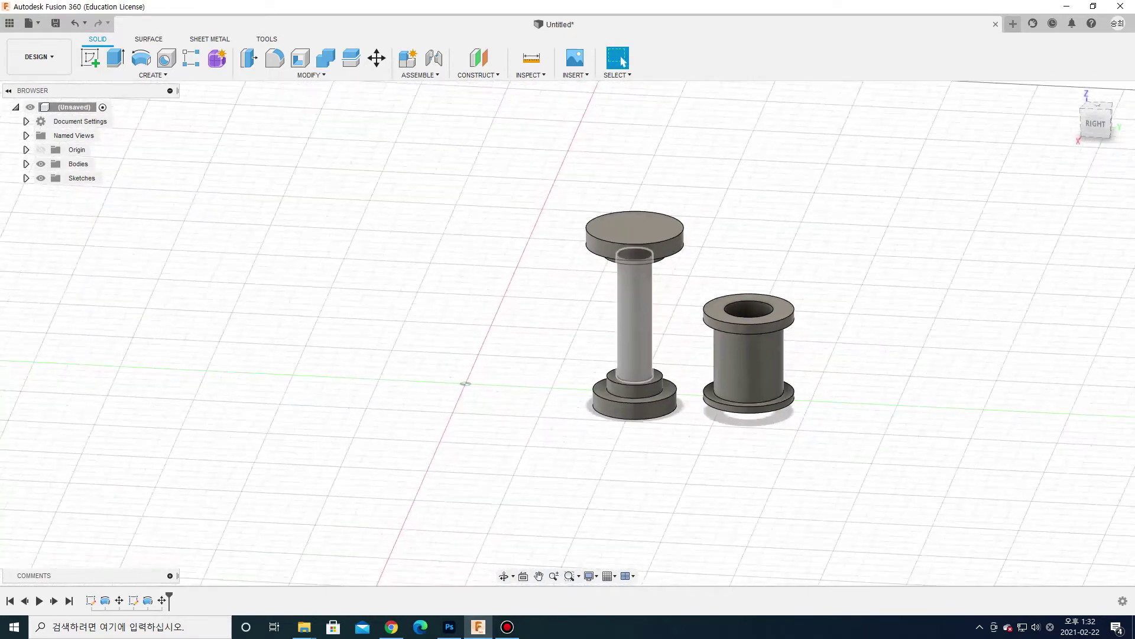
key("m")
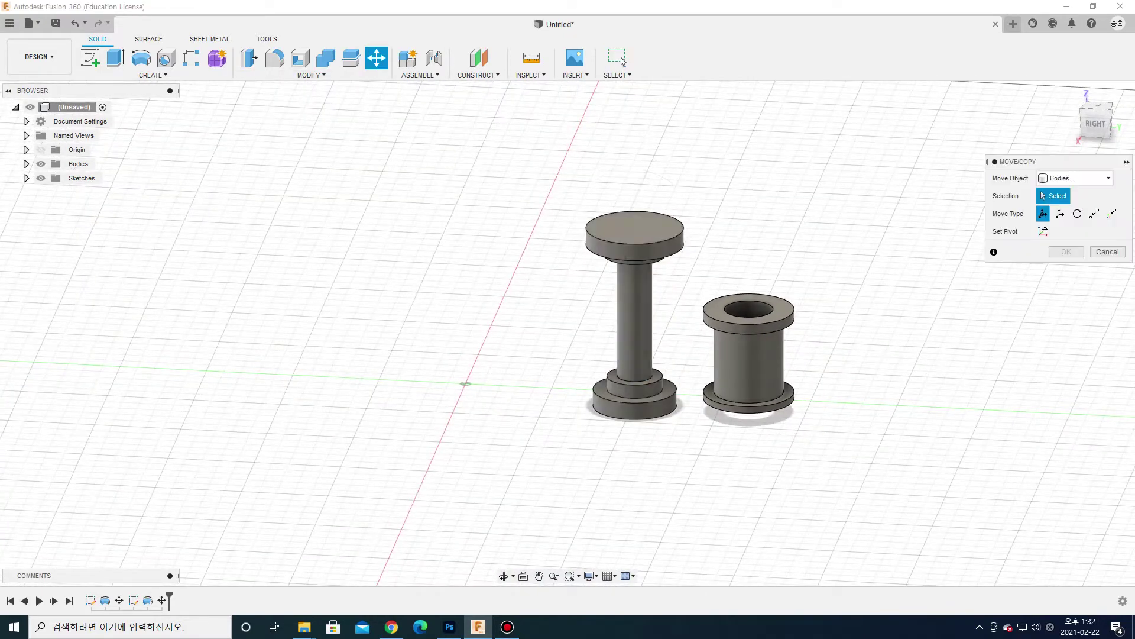
left_click_drag(668, 229, 879, 234)
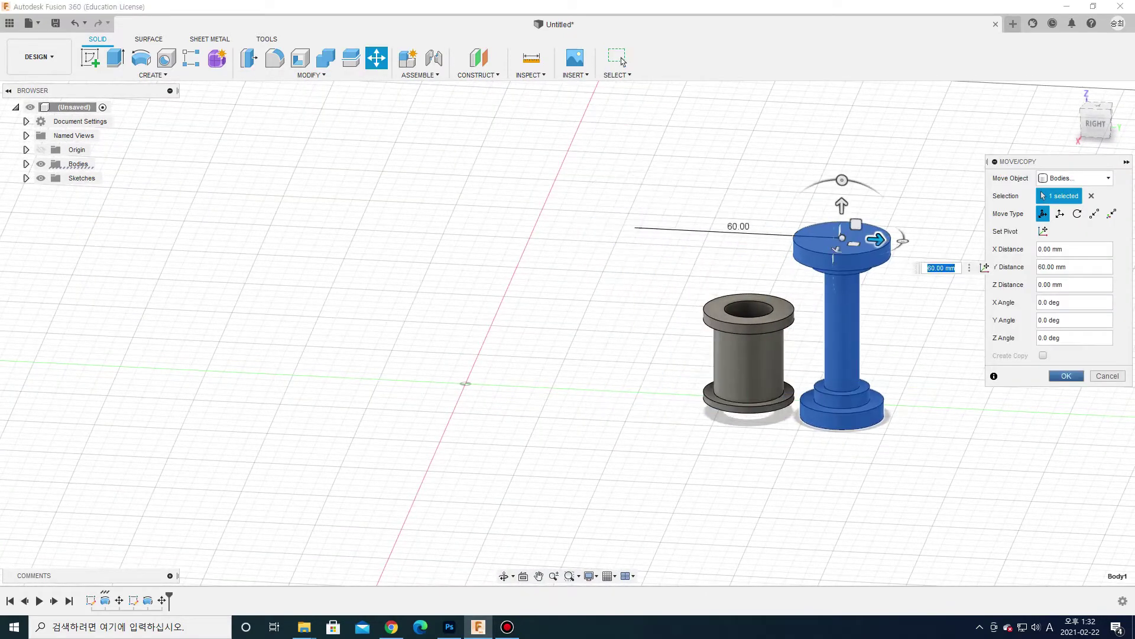
key("Return")
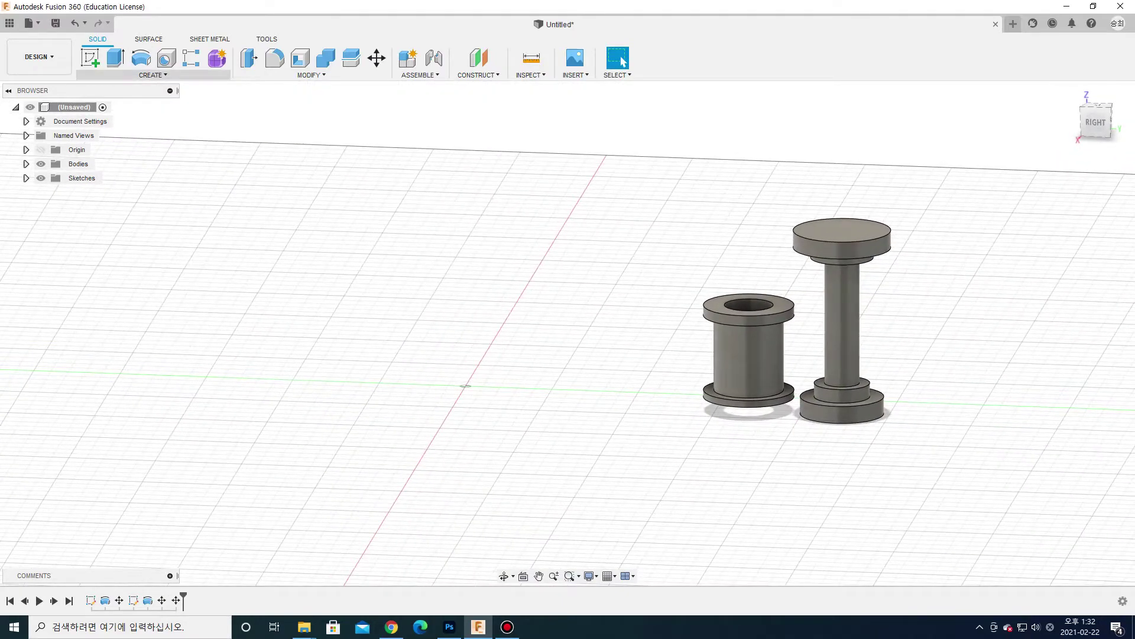
left_click(152, 75)
left_click(111, 101)
Step: On the vertical plane, draw a fit-point spline from the origin up-left to a small zigzag hook
left_click(499, 355)
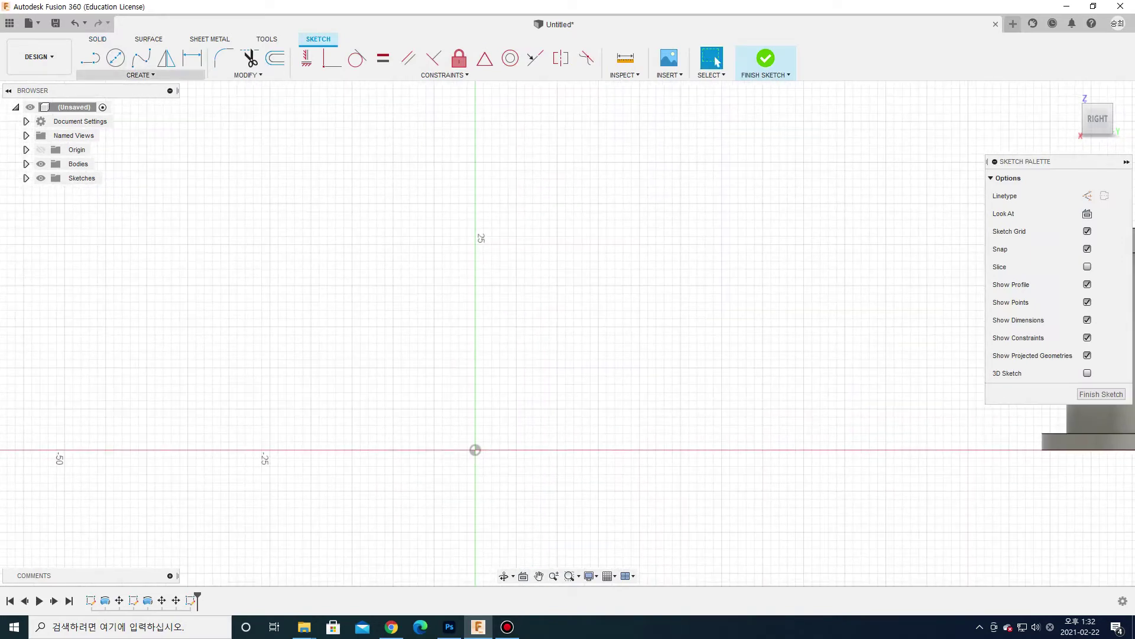
left_click(141, 57)
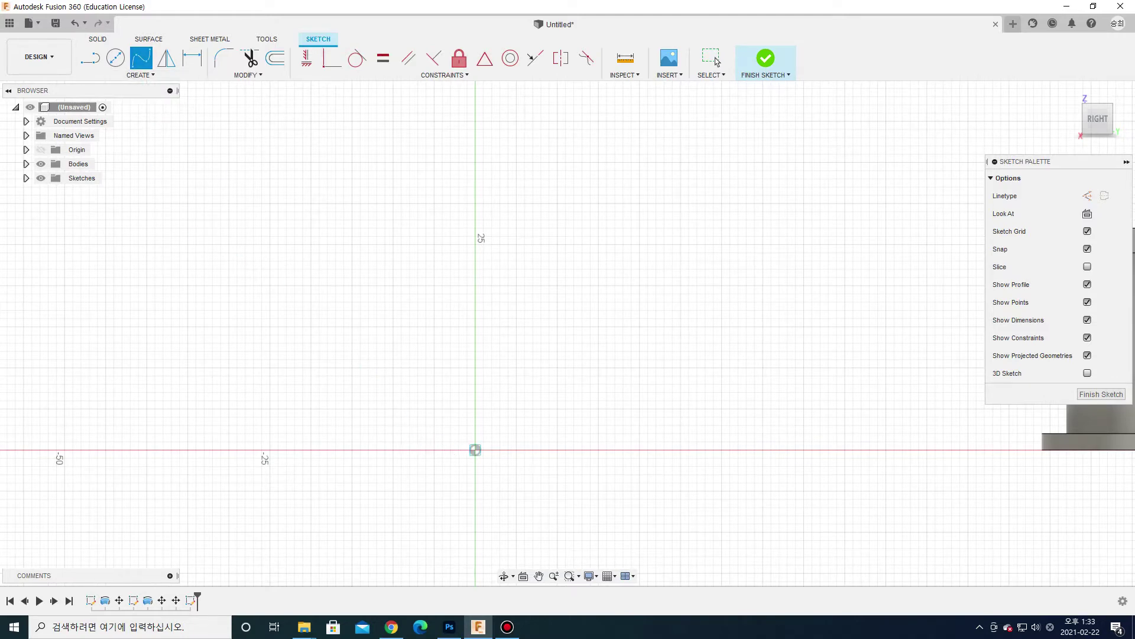
left_click(377, 425)
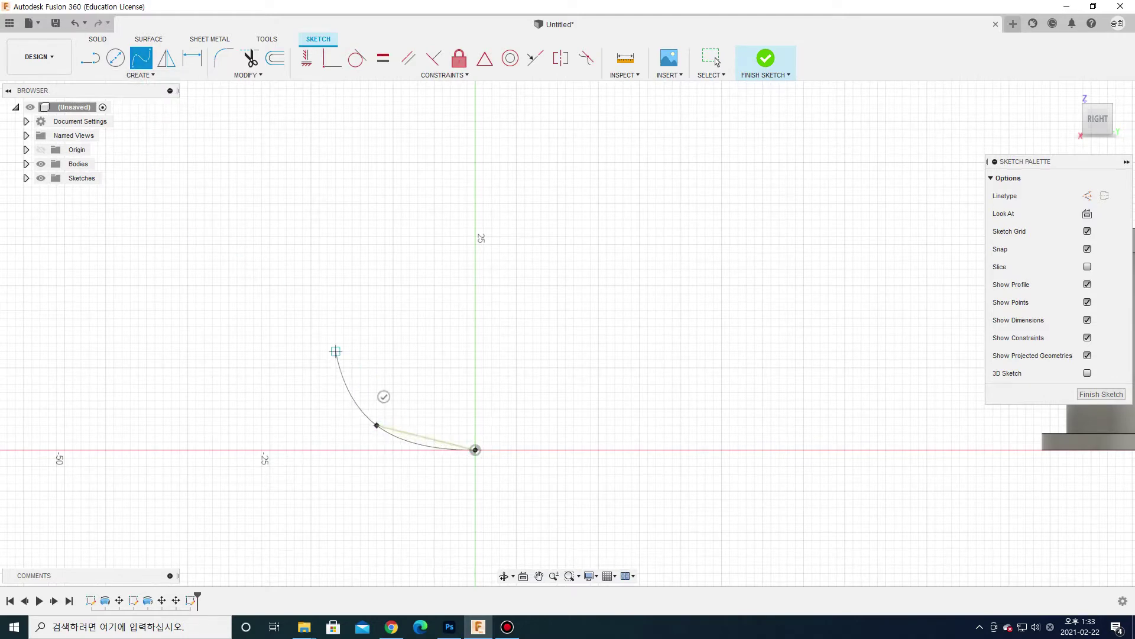
left_click(336, 351)
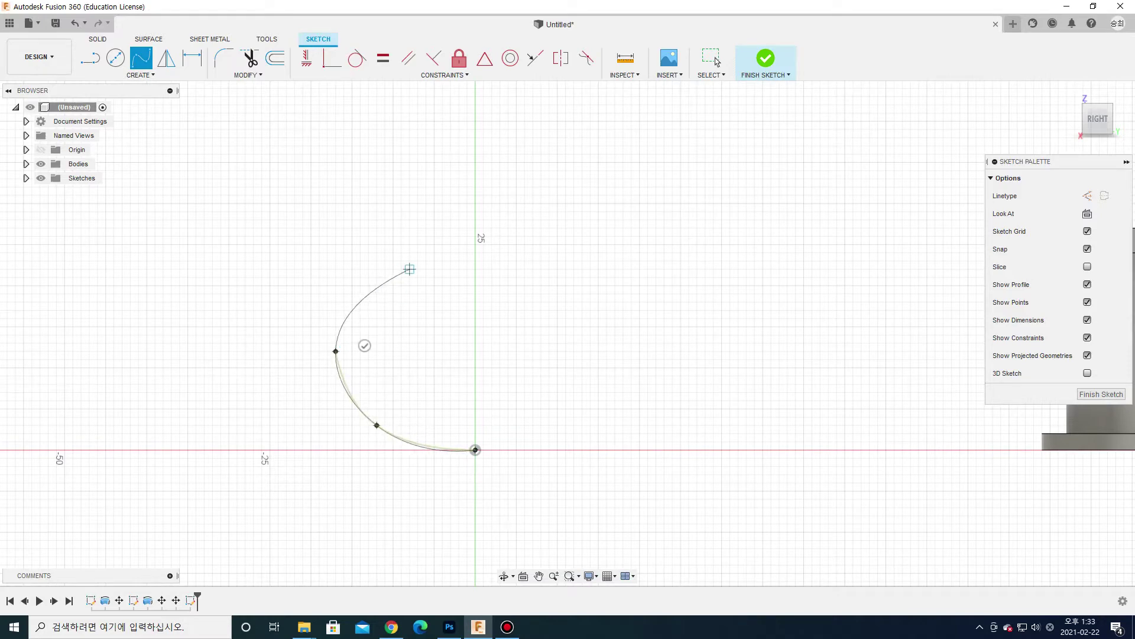
left_click(410, 269)
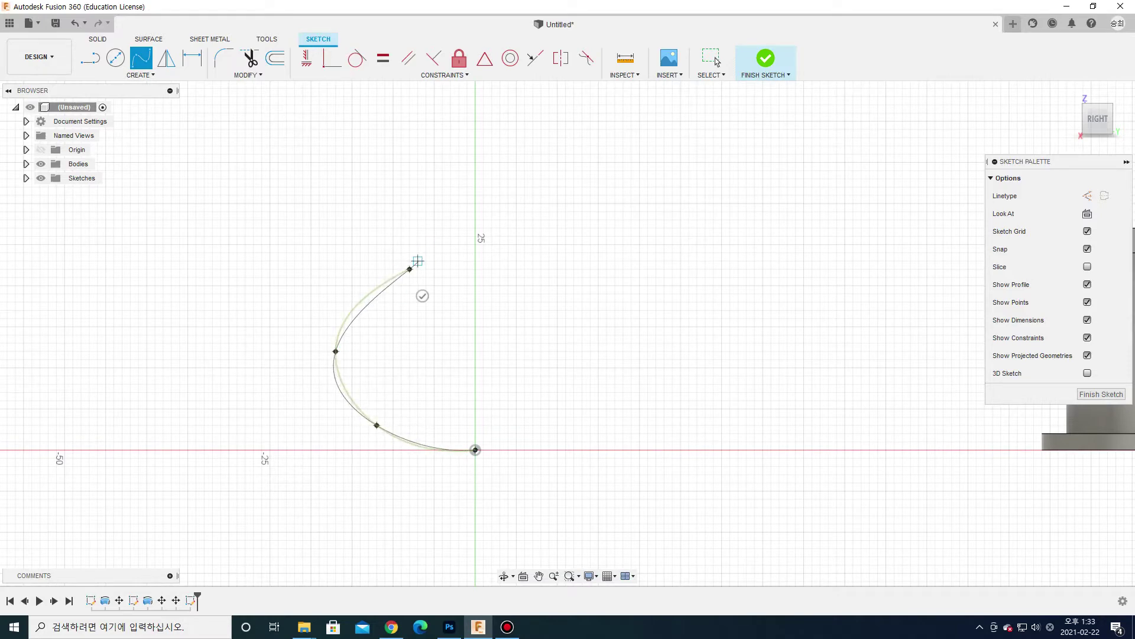
left_click(426, 261)
left_click(409, 252)
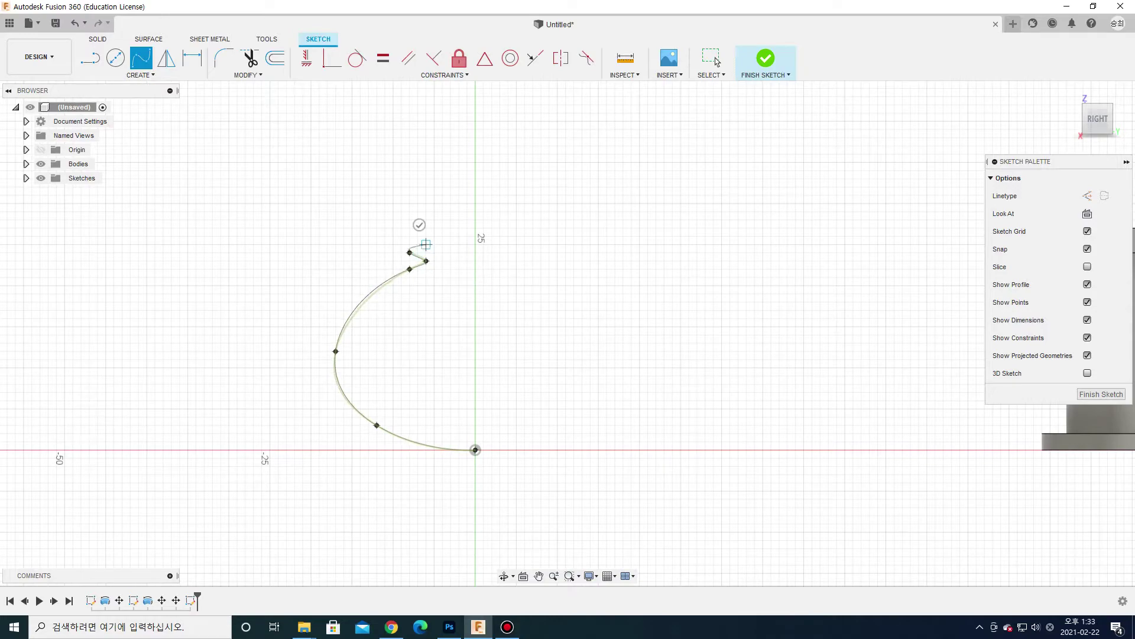
left_click(419, 225)
scroll(435, 272, "up", 3)
scroll(431, 279, "up", 3)
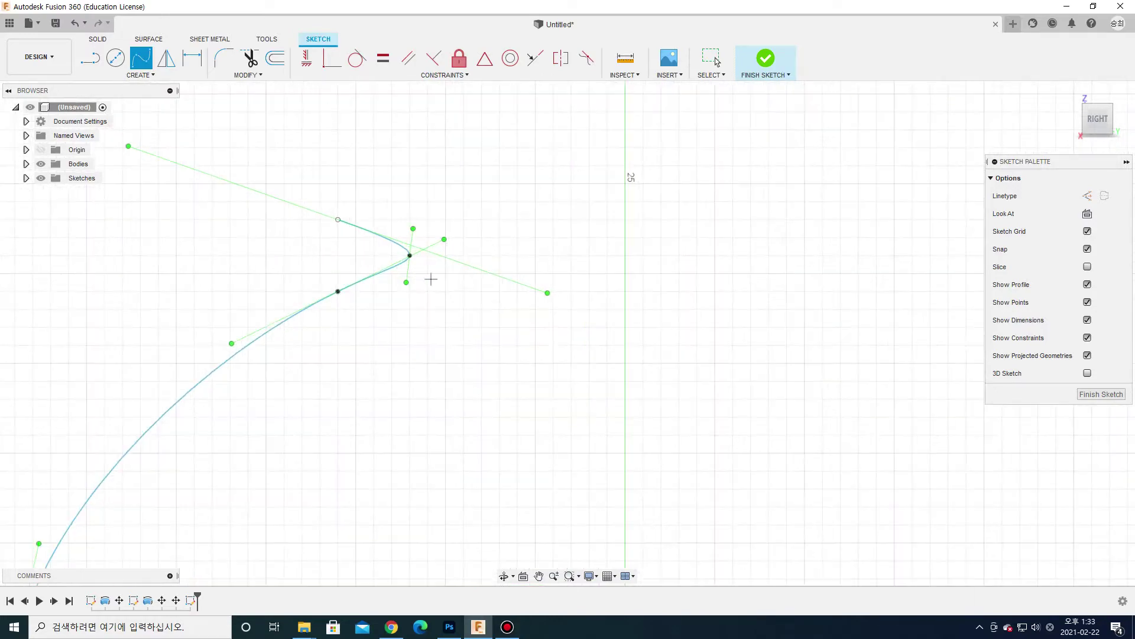
scroll(431, 279, "down", 3)
right_click(432, 206)
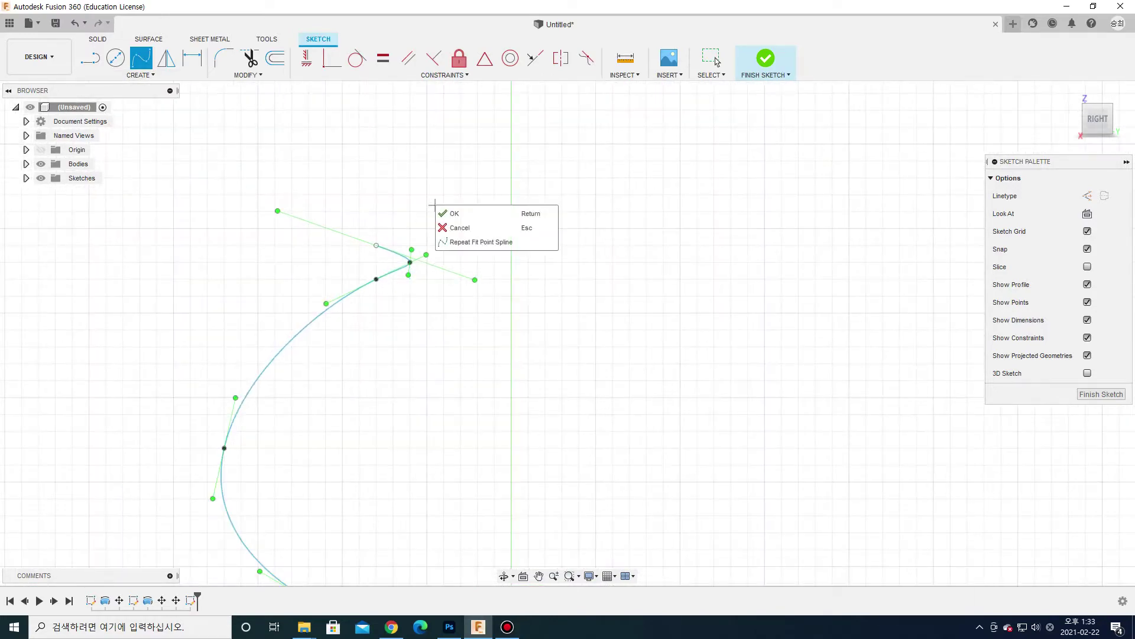
left_click(454, 213)
Step: Smooth the spline into a hook curve by adjusting its tangent handles and points
mouse_move(408, 275)
left_mouse_down()
mouse_move(410, 295)
mouse_move(409, 279)
left_mouse_up()
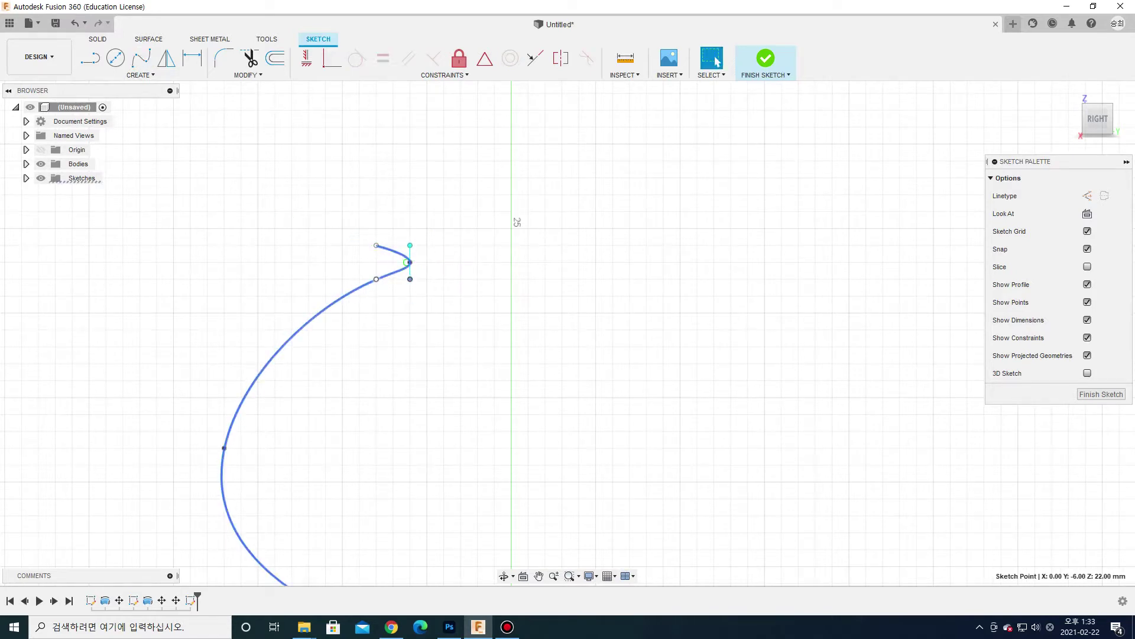
left_click_drag(325, 300, 224, 348)
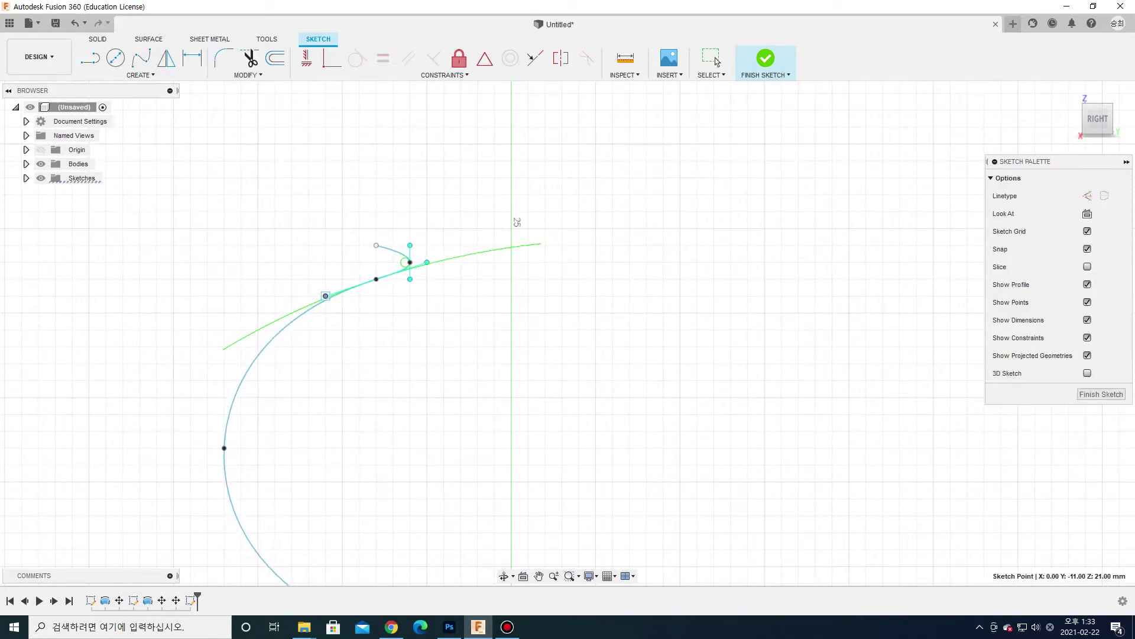
left_click_drag(325, 295, 345, 288)
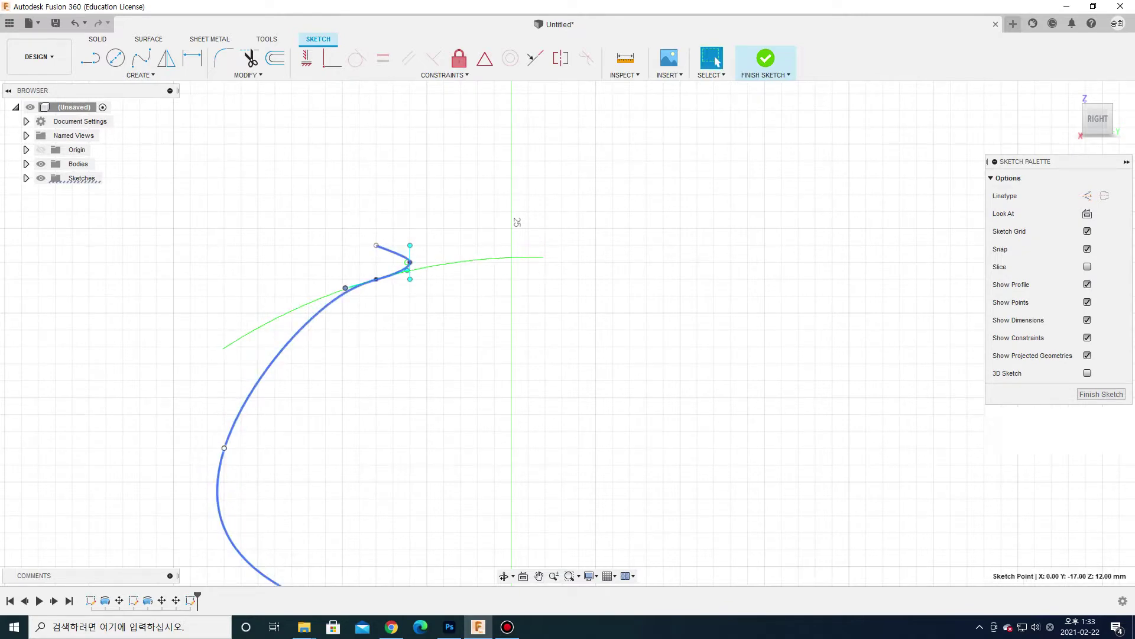
left_click(224, 447)
left_click_drag(242, 390, 236, 371)
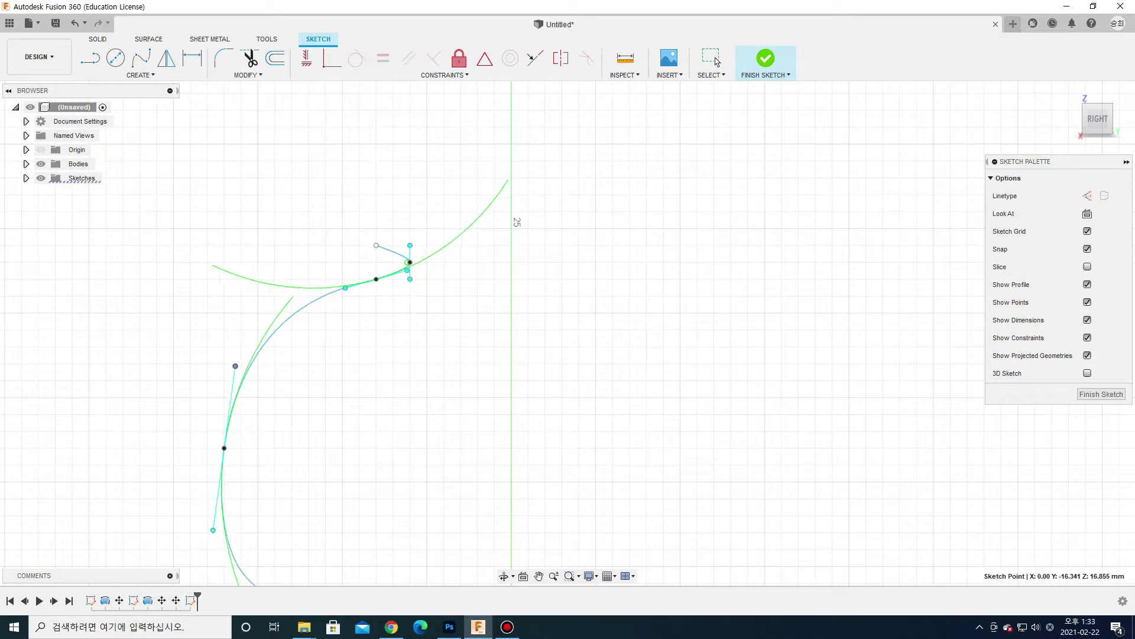
middle_click_drag(511, 565, 517, 504)
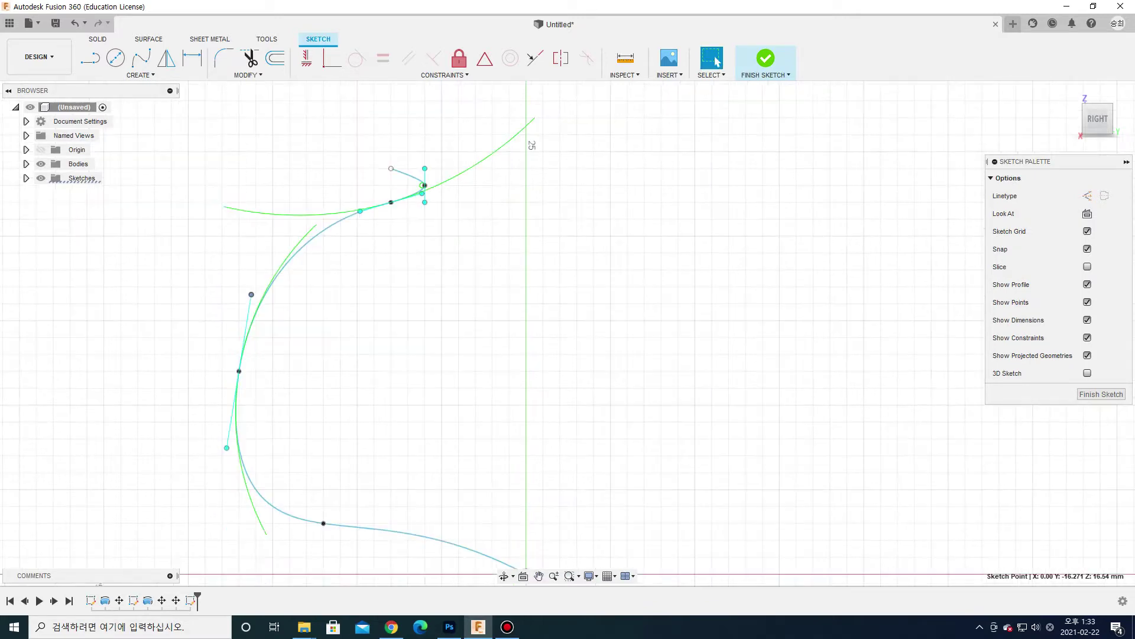
left_click_drag(315, 453, 310, 499)
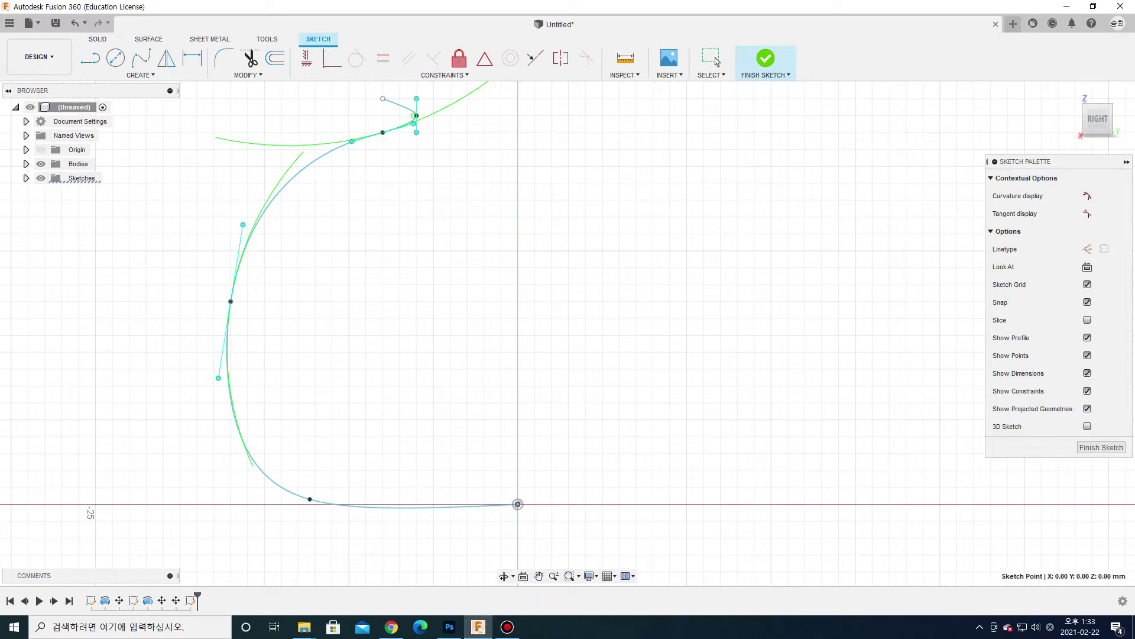
key("ctrl+z")
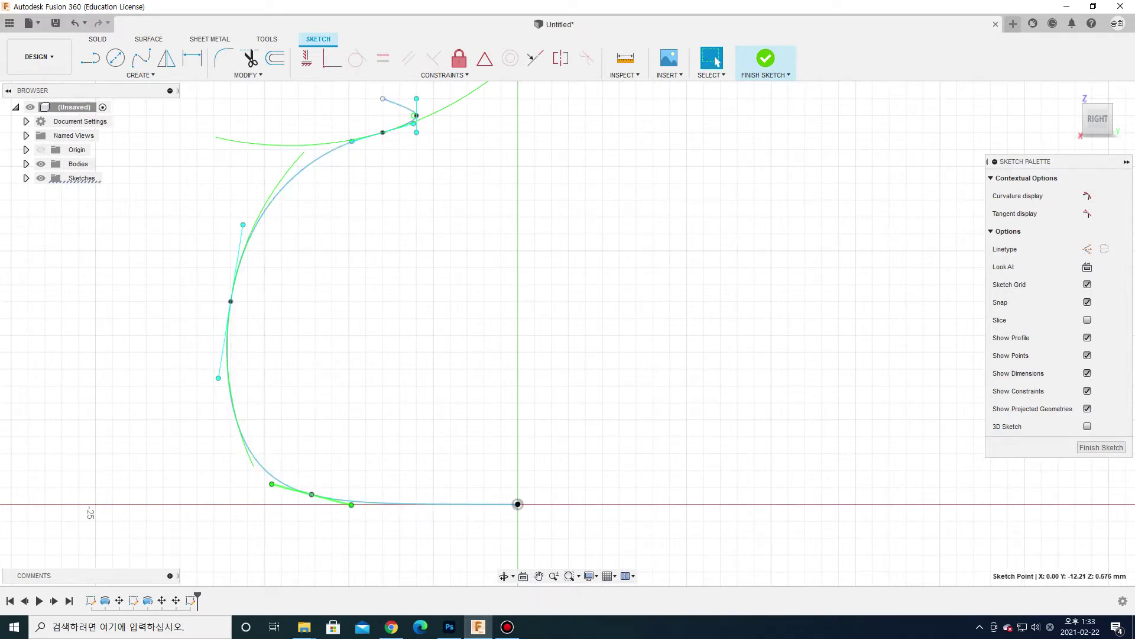
mouse_move(352, 504)
left_mouse_down()
mouse_move(312, 500)
mouse_move(375, 509)
left_mouse_up()
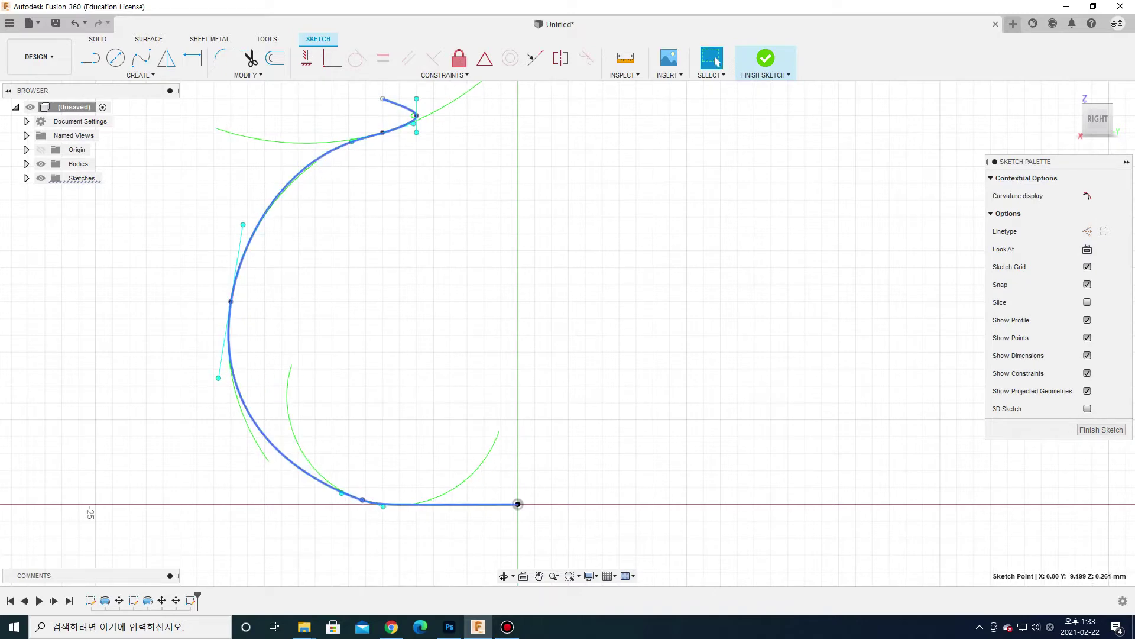
key("Escape")
scroll(454, 236, "down", 2)
scroll(454, 236, "up", 1)
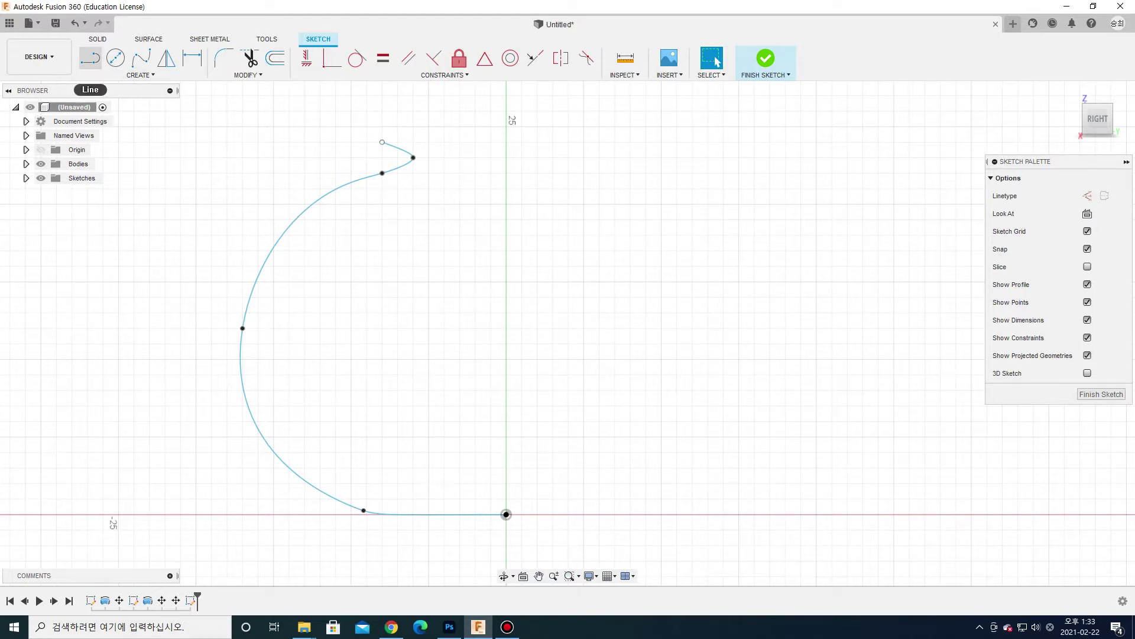
Step: Close the profile with a top line to the axis and a vertical line to the origin
key("l")
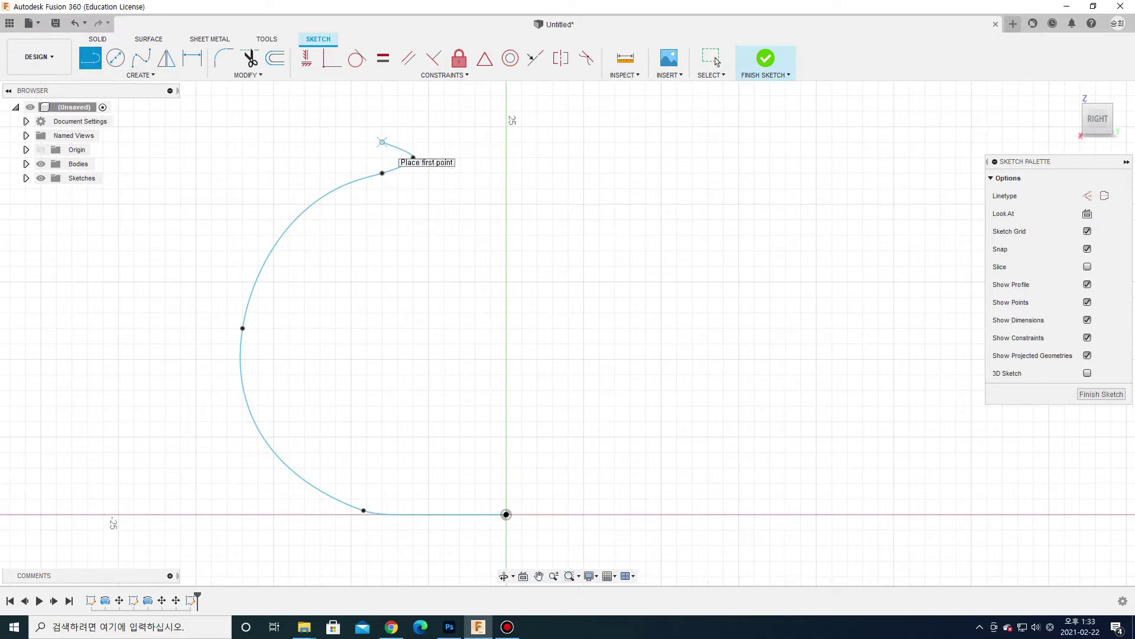
left_click(506, 142)
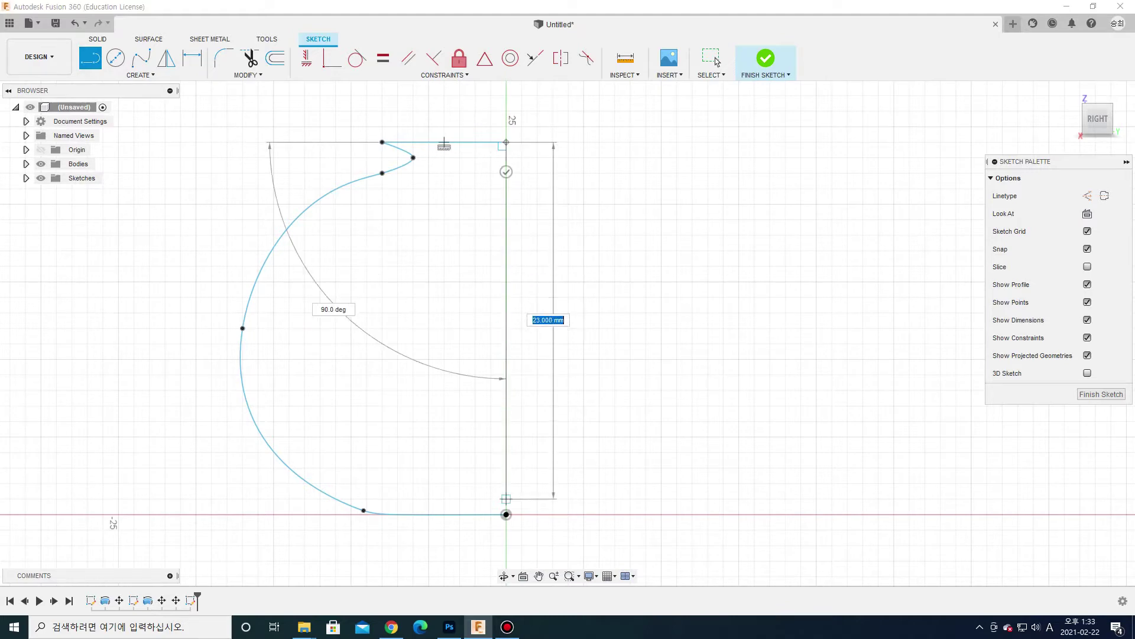
left_click(506, 514)
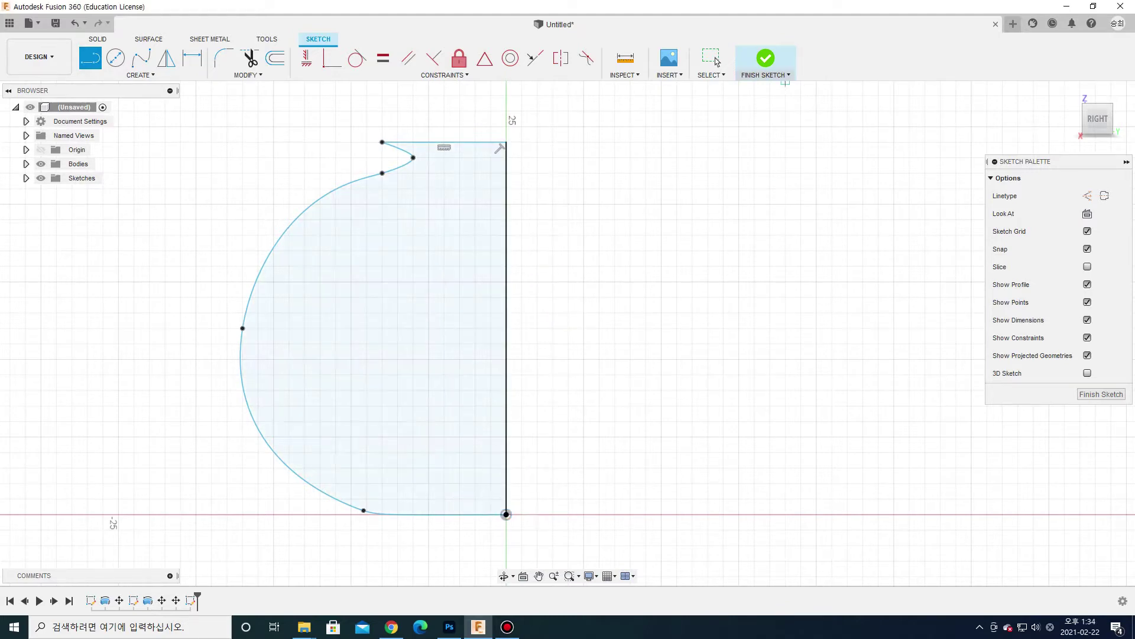
left_click(765, 58)
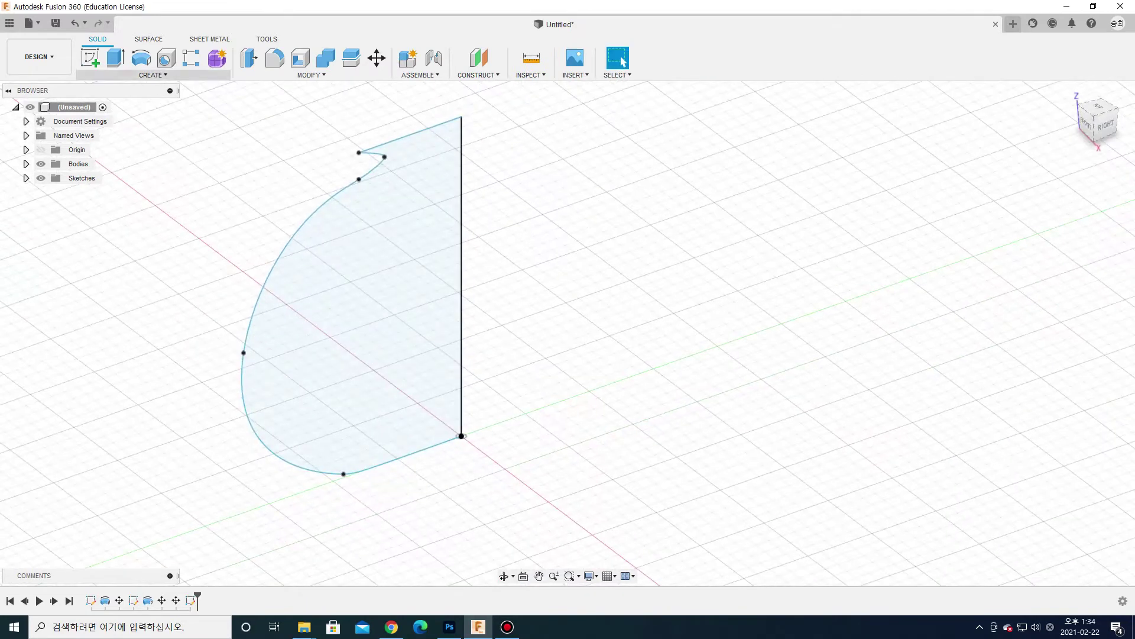
Step: Revolve the closed profile 360° around the vertical axis into a rounded pot body
left_click(153, 75)
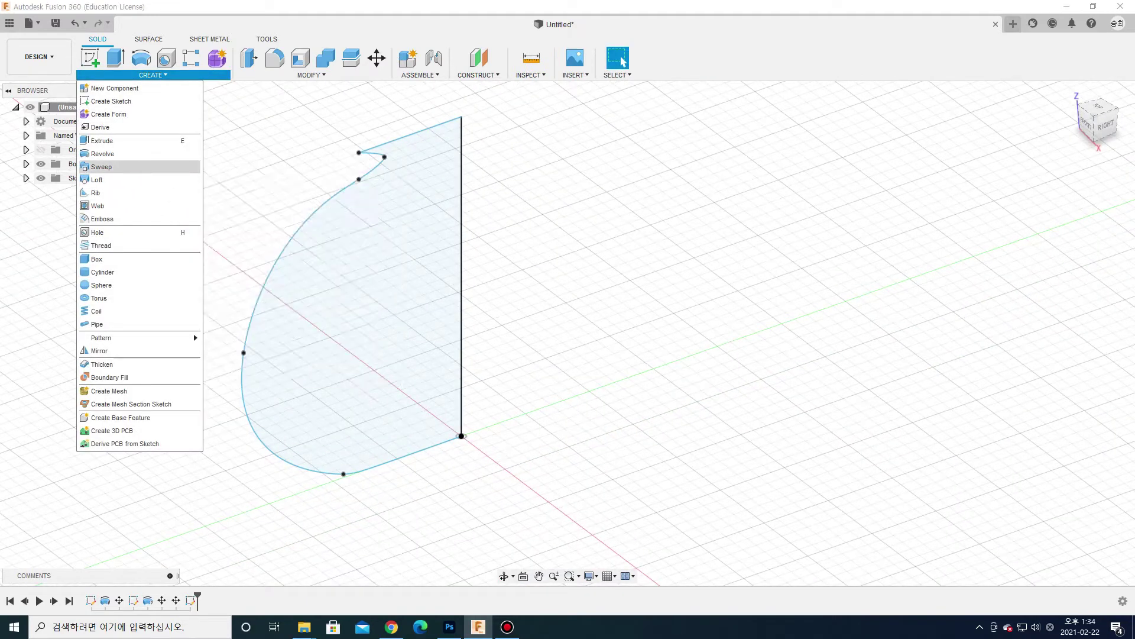
left_click(104, 153)
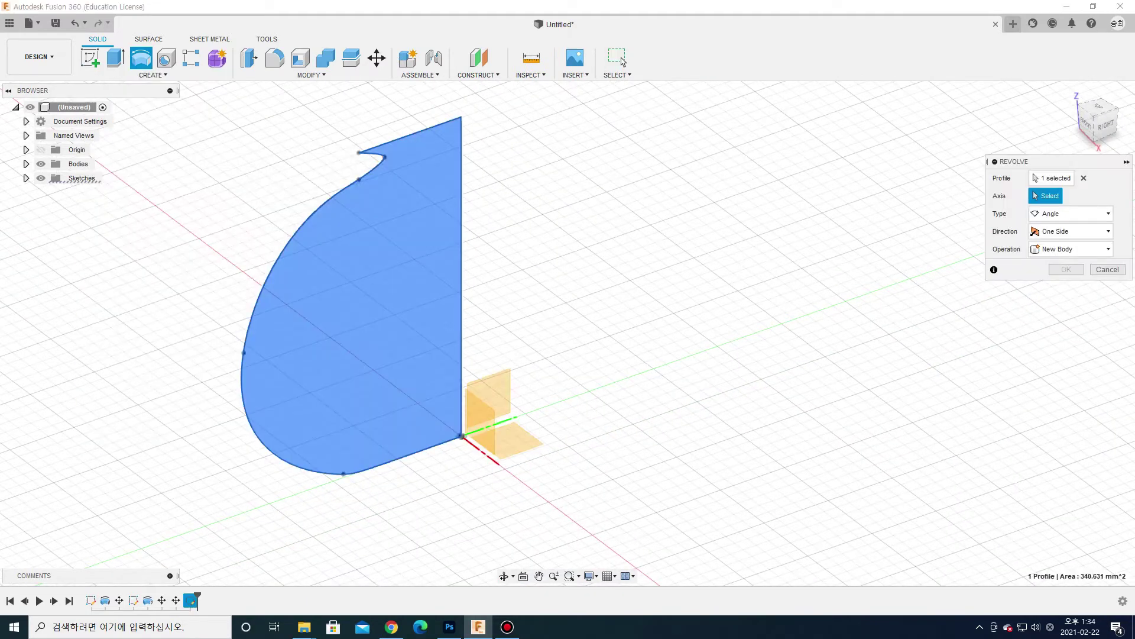
left_click(462, 278)
key("Return")
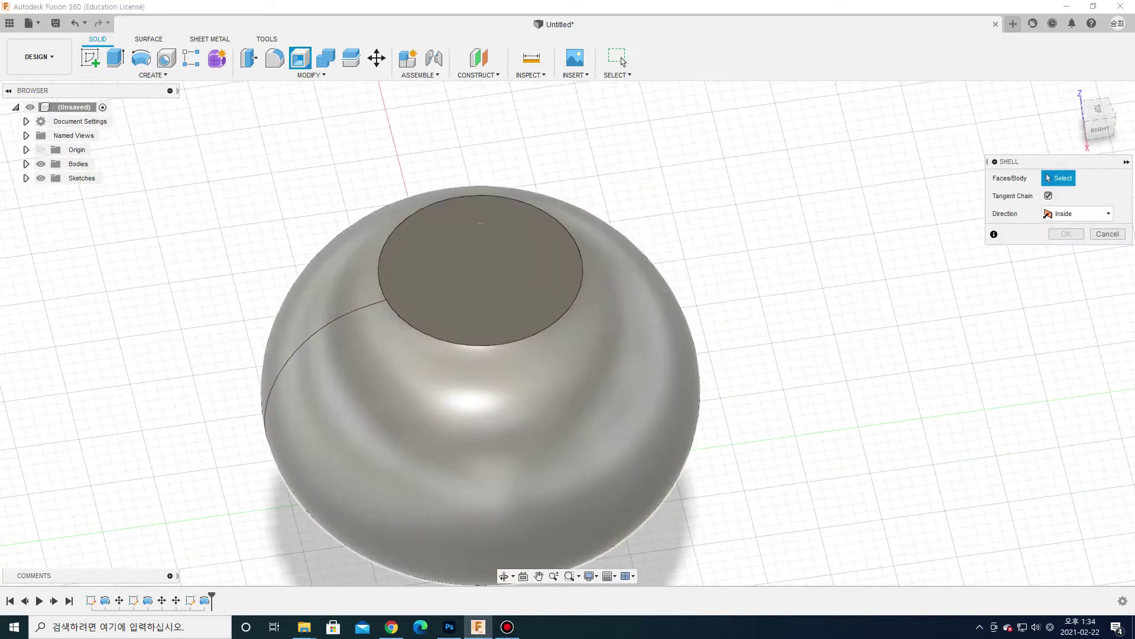
Step: Shell the pot through its top face with a 0.3 mm inside wall thickness
left_click(417, 220)
scroll(408, 214, "up", 2)
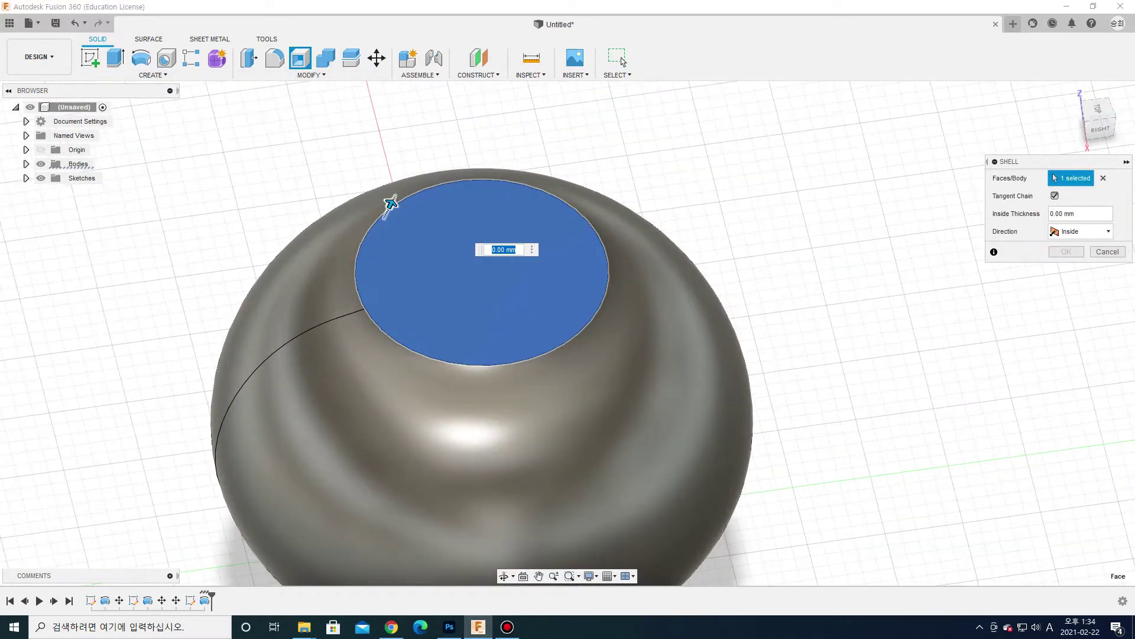
type("2")
key("Return")
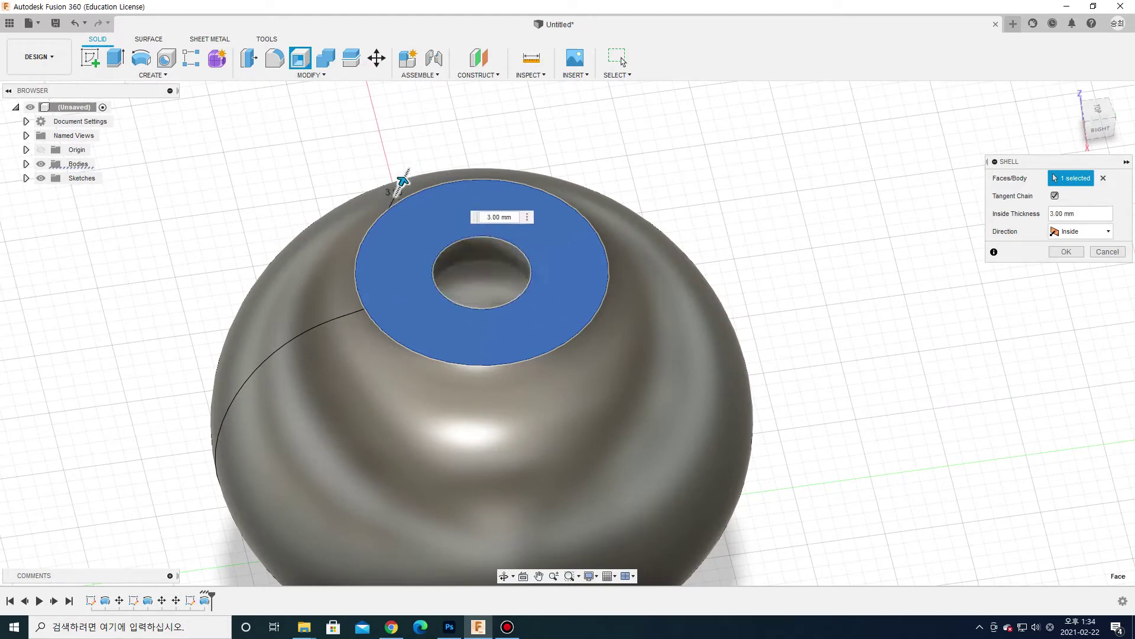
left_click_drag(399, 189, 394, 197)
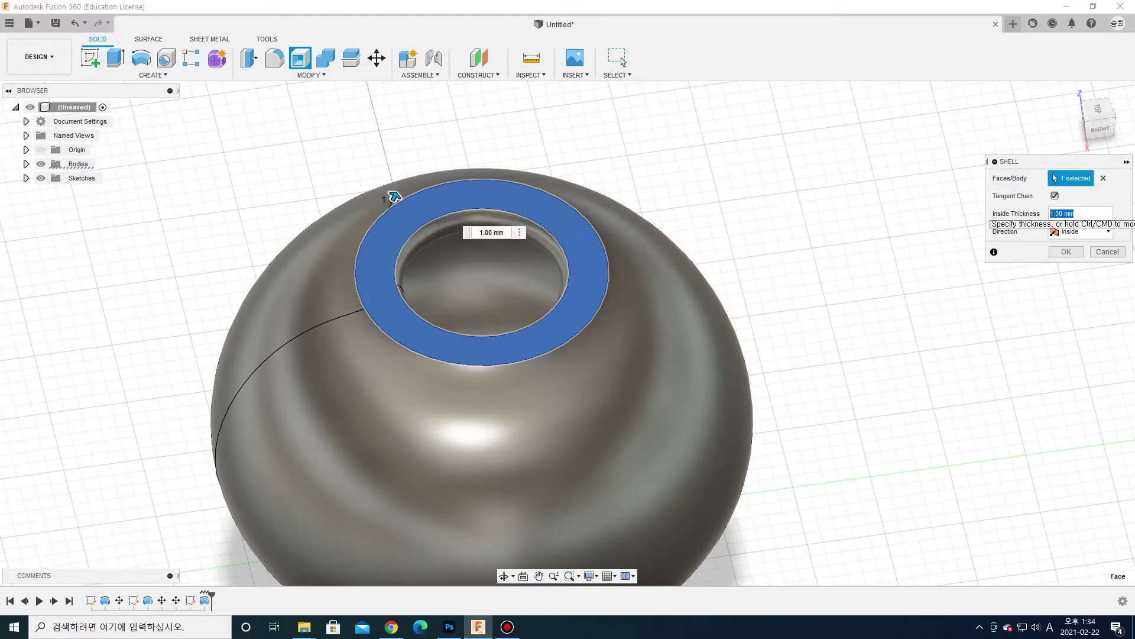
type("0.3")
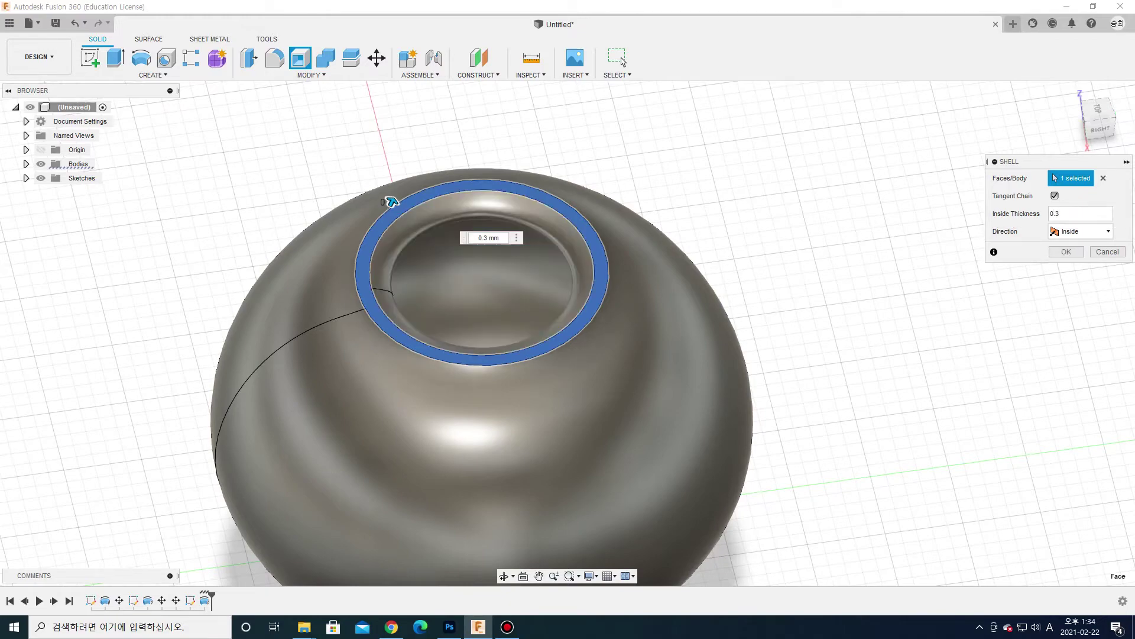
key("Return")
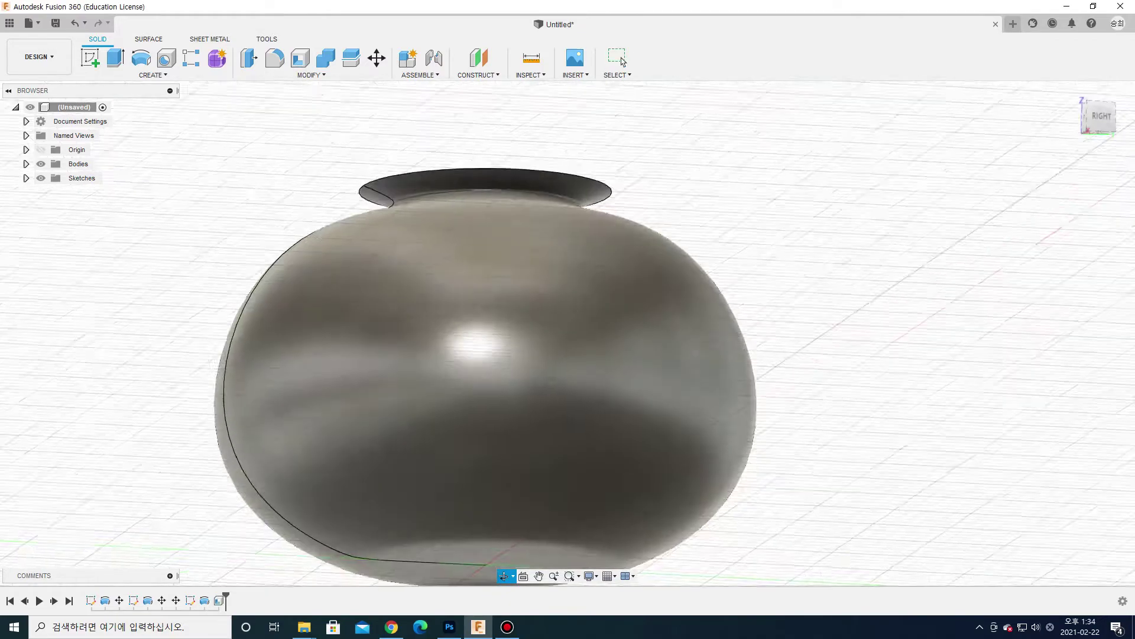
scroll(454, 174, "up", 3)
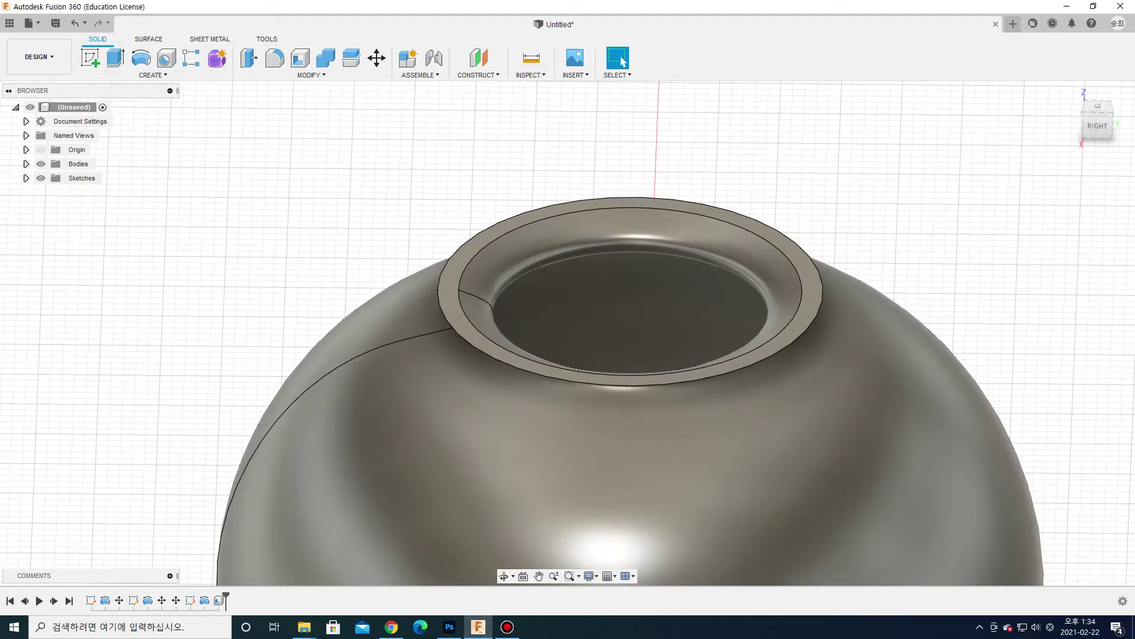
Step: Fillet both rim edges of the vase opening with a 0.15 mm radius
key("f")
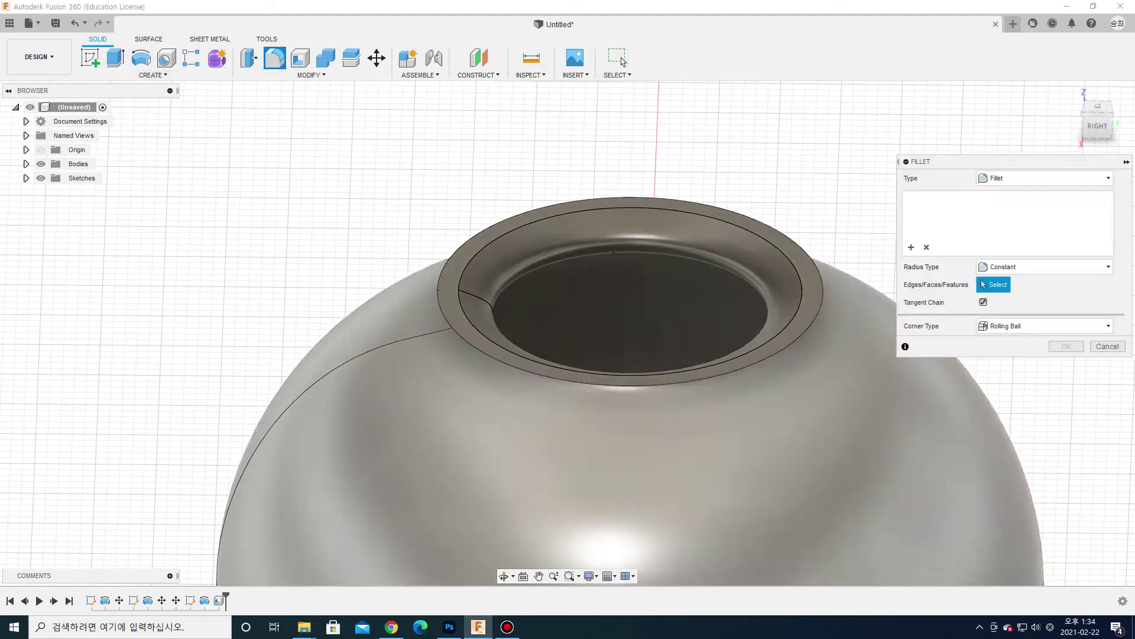
left_click(438, 294)
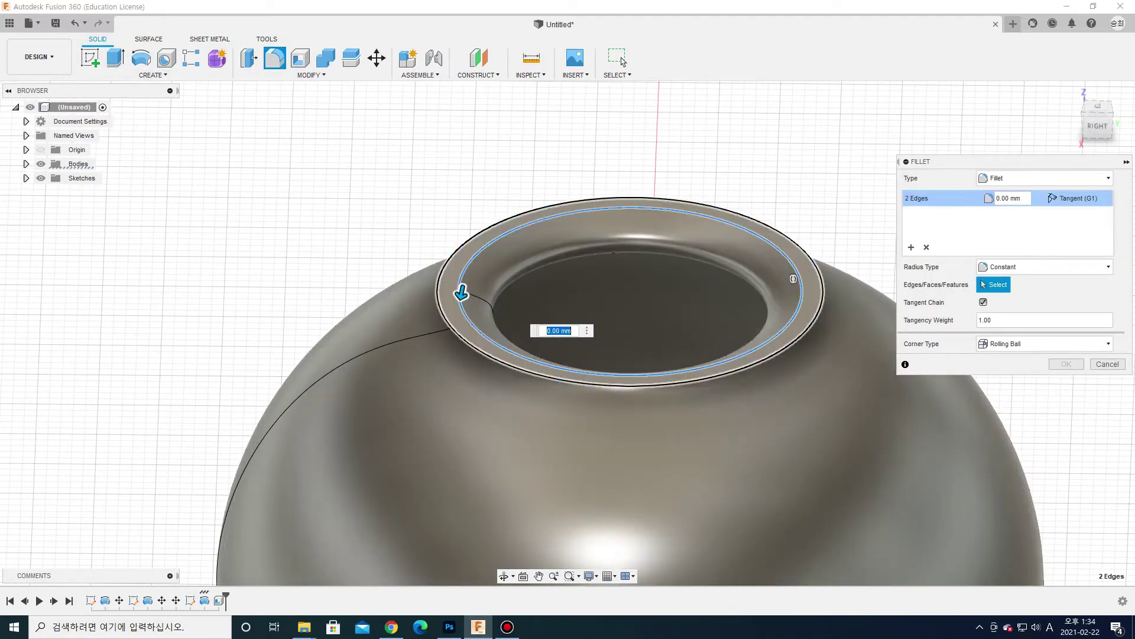
key("Tab")
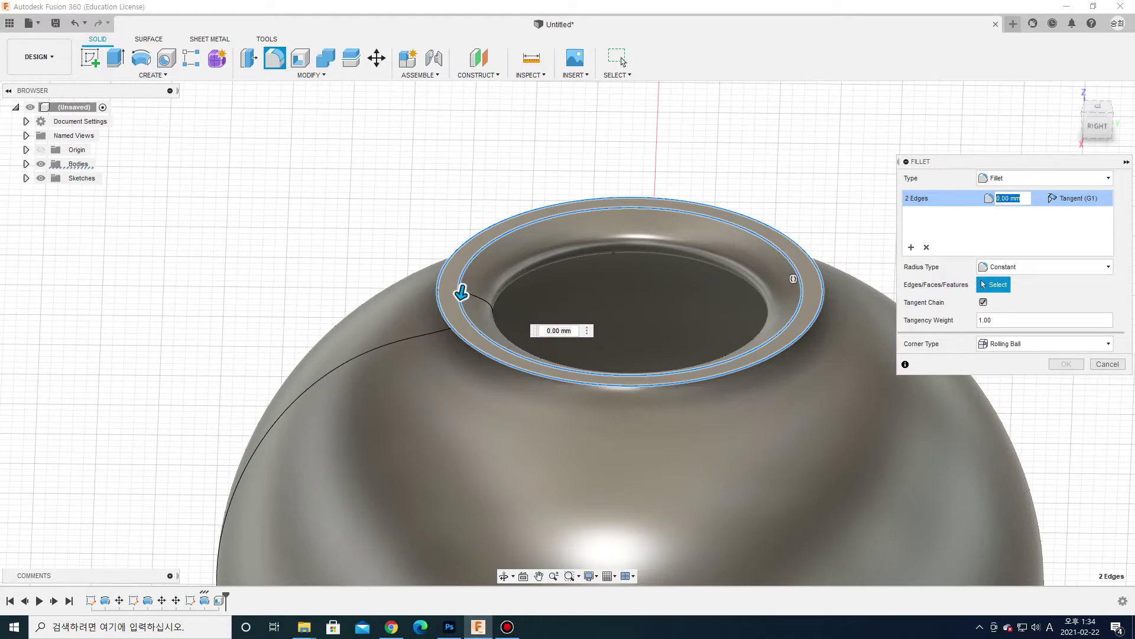
type("0.15")
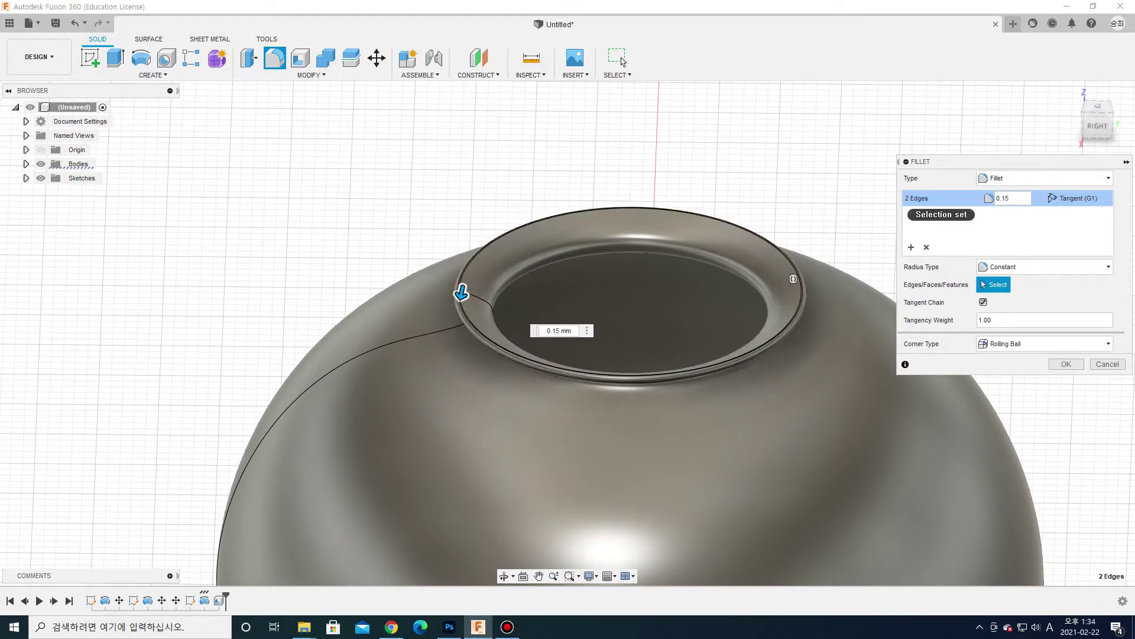
key("Return")
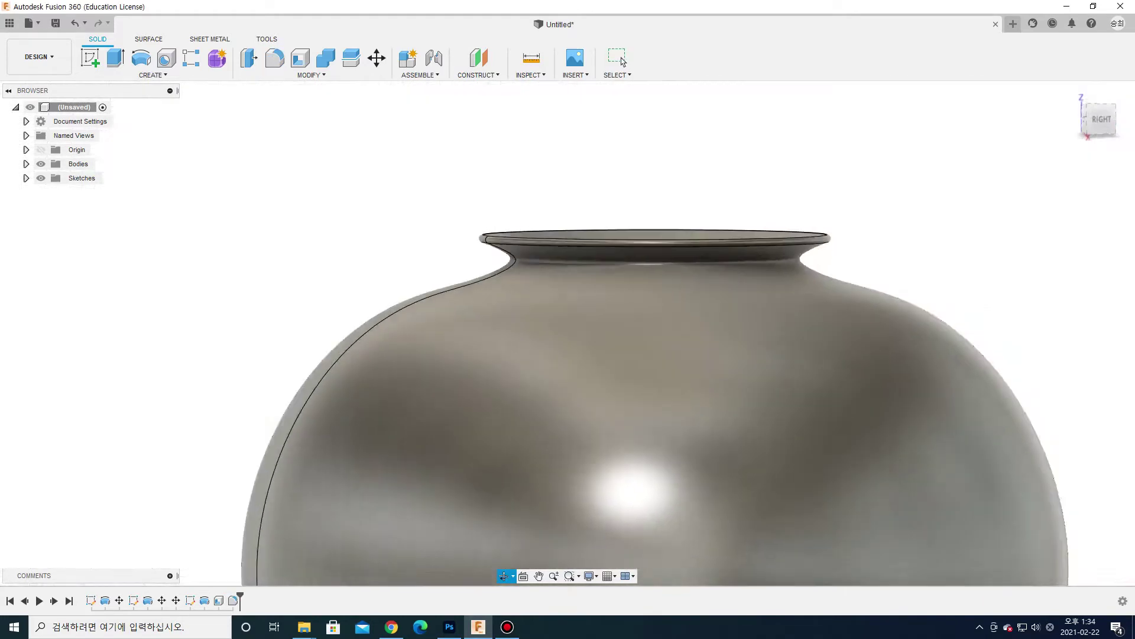
middle_click_drag(622, 61, 623, 61, "shift")
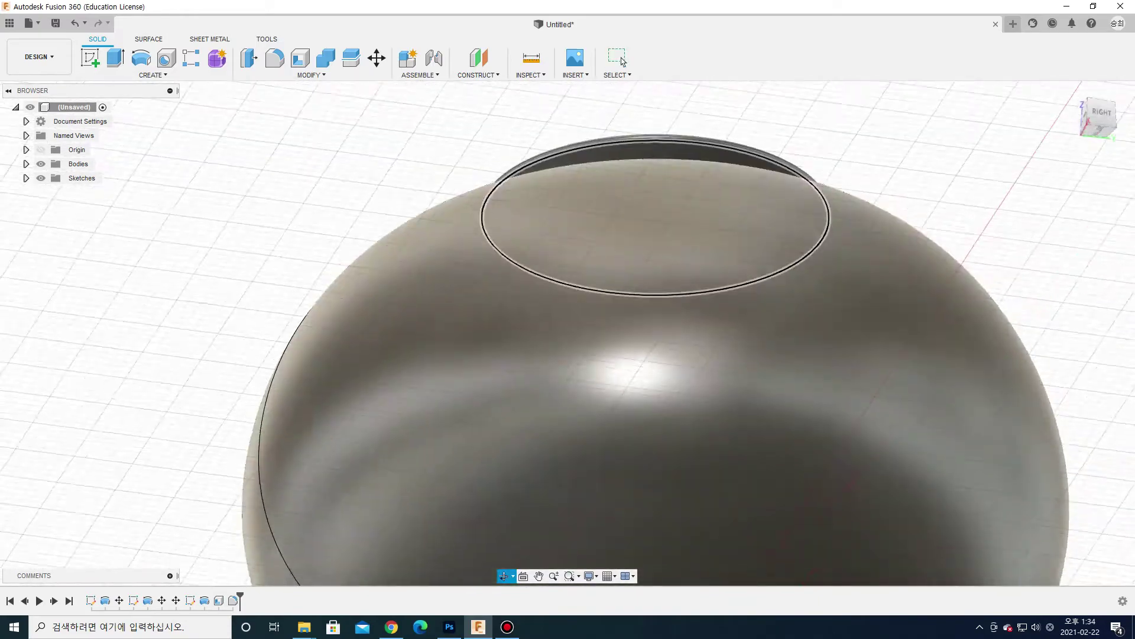
scroll(667, 332, "down", 5)
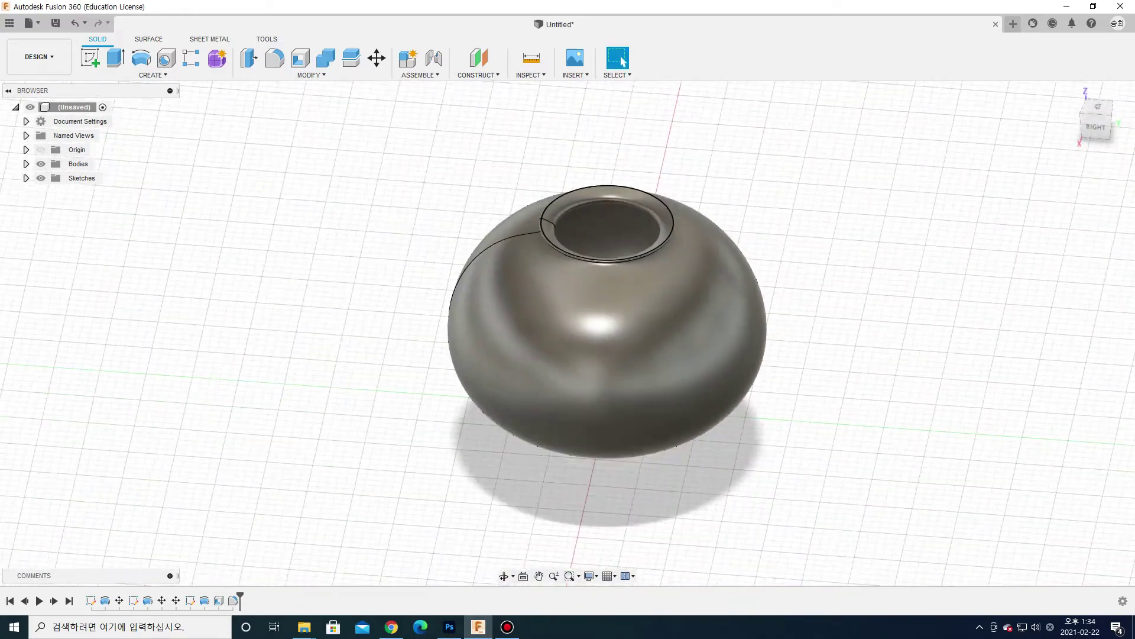
Step: Slide the vase 55 mm along the row so it sits next to the spool
middle_click_drag(667, 331, 449, 332, "shift")
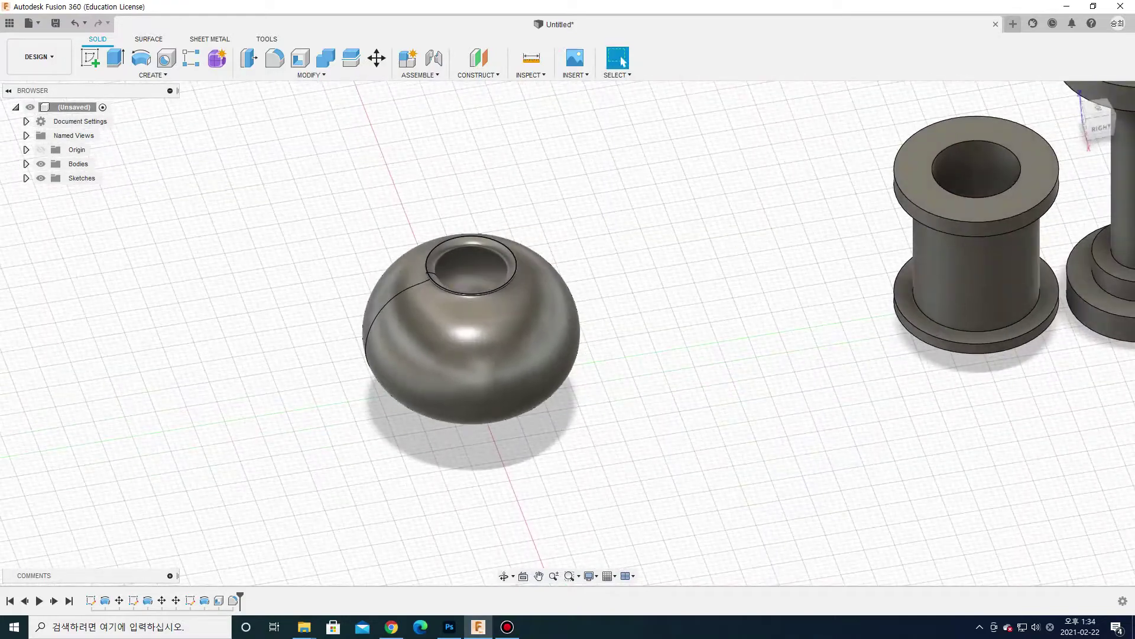
left_click(376, 58)
middle_click_drag(485, 284, 411, 303)
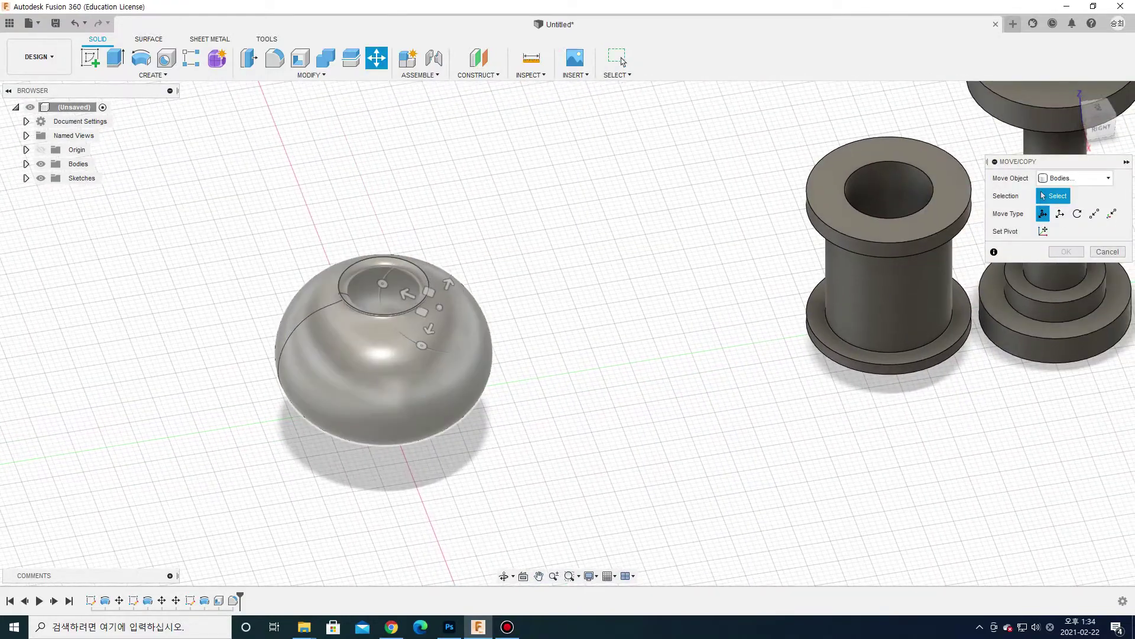
left_click(411, 304)
middle_click_drag(567, 331, 591, 319, "shift")
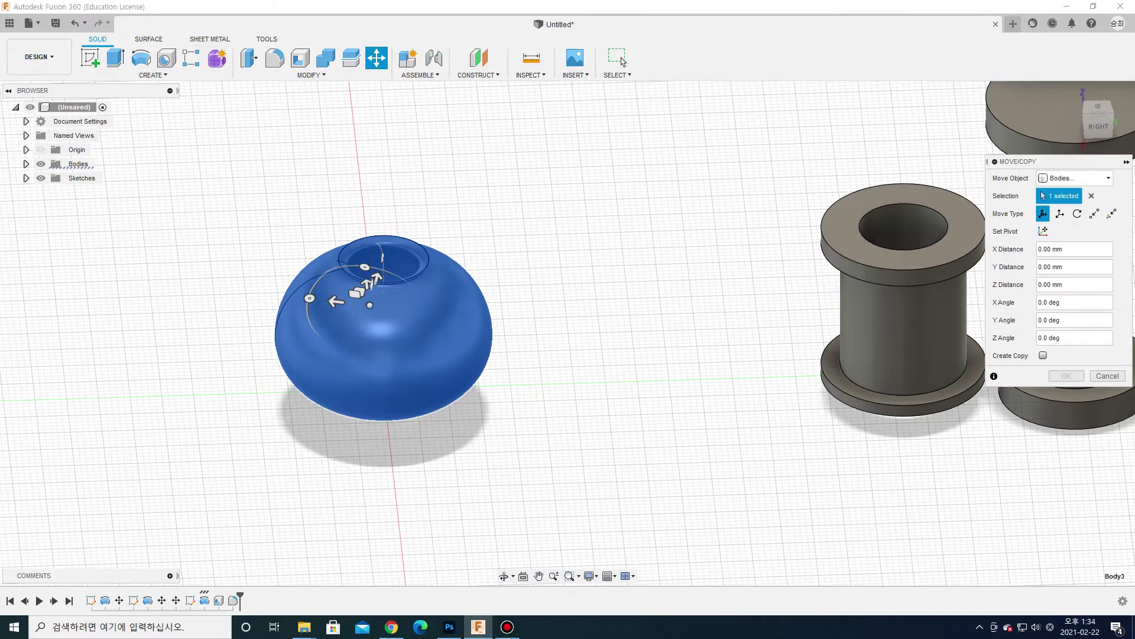
left_click(1098, 126)
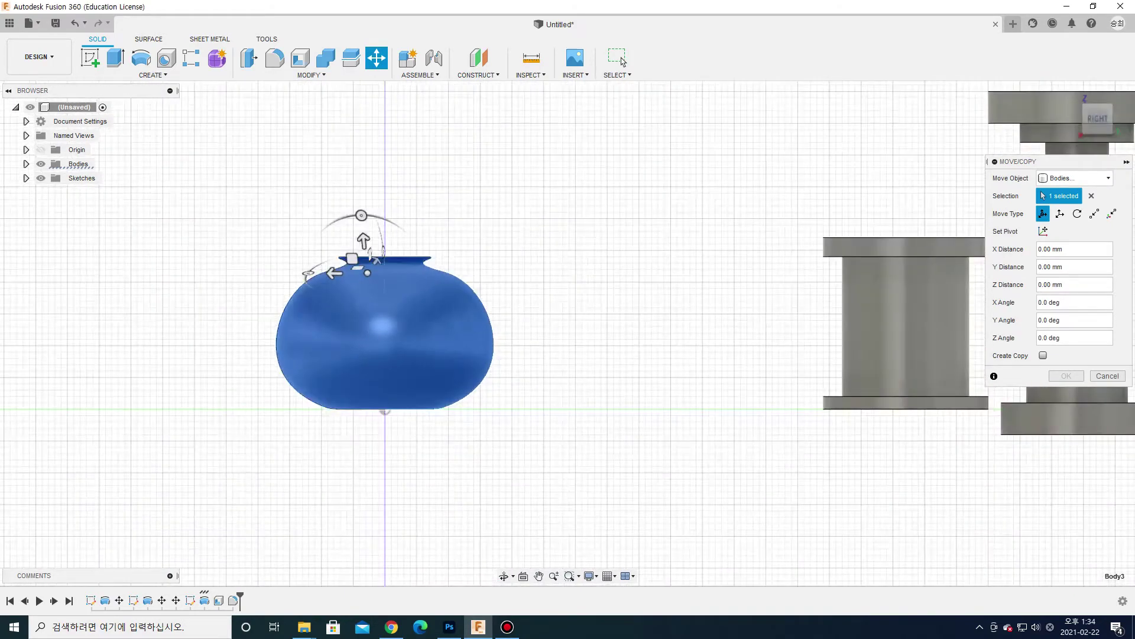
key("Escape")
key("m")
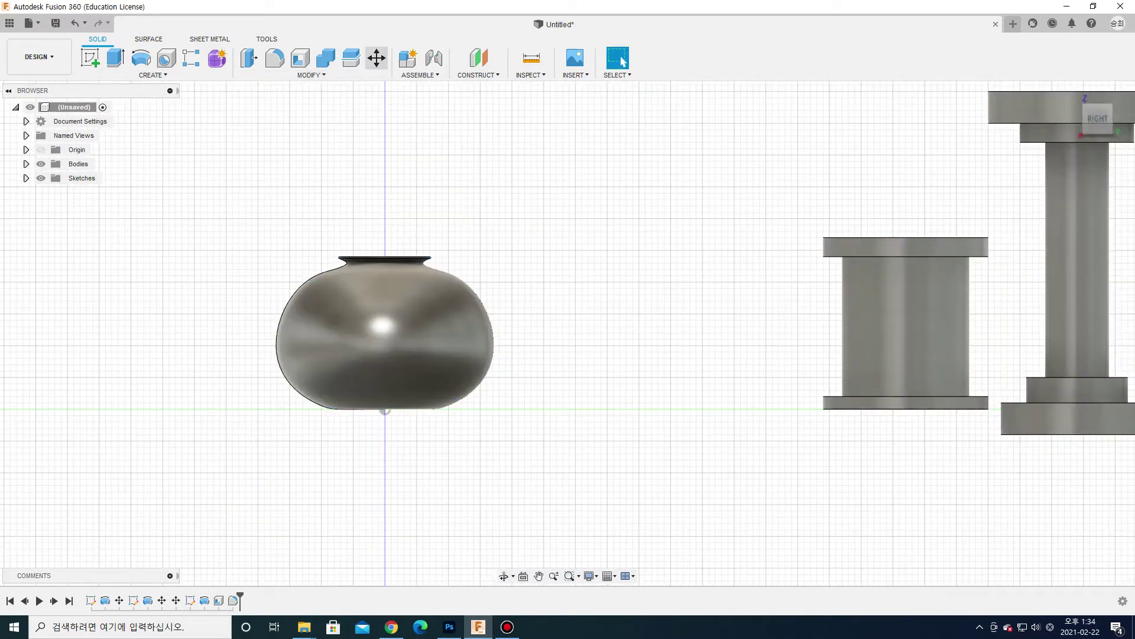
left_click_drag(326, 288, 653, 288)
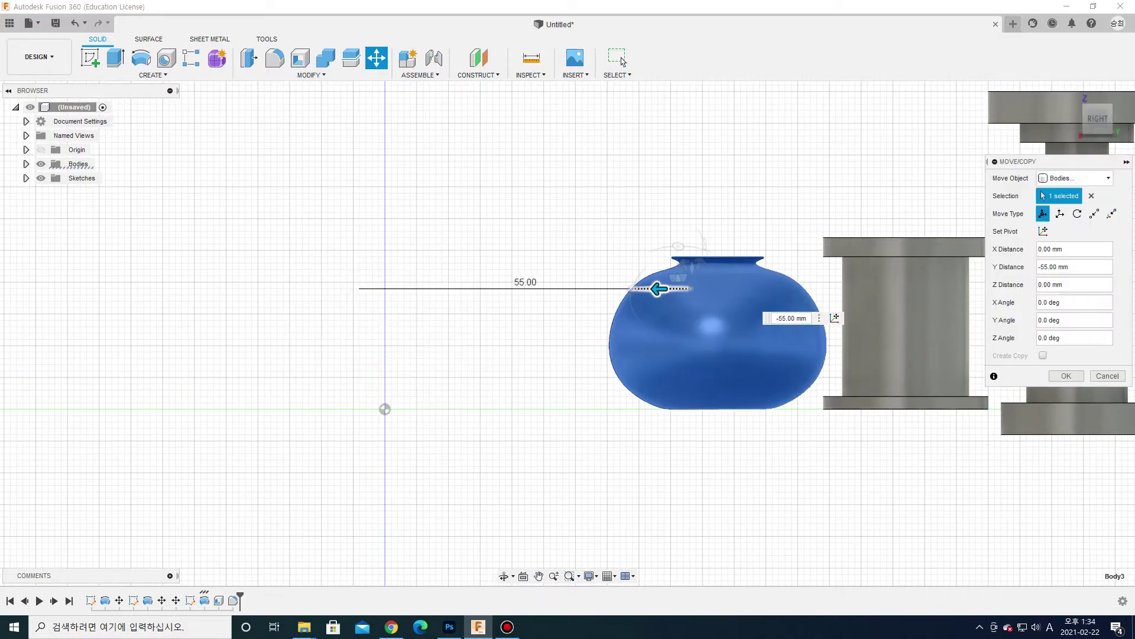
left_click(622, 62)
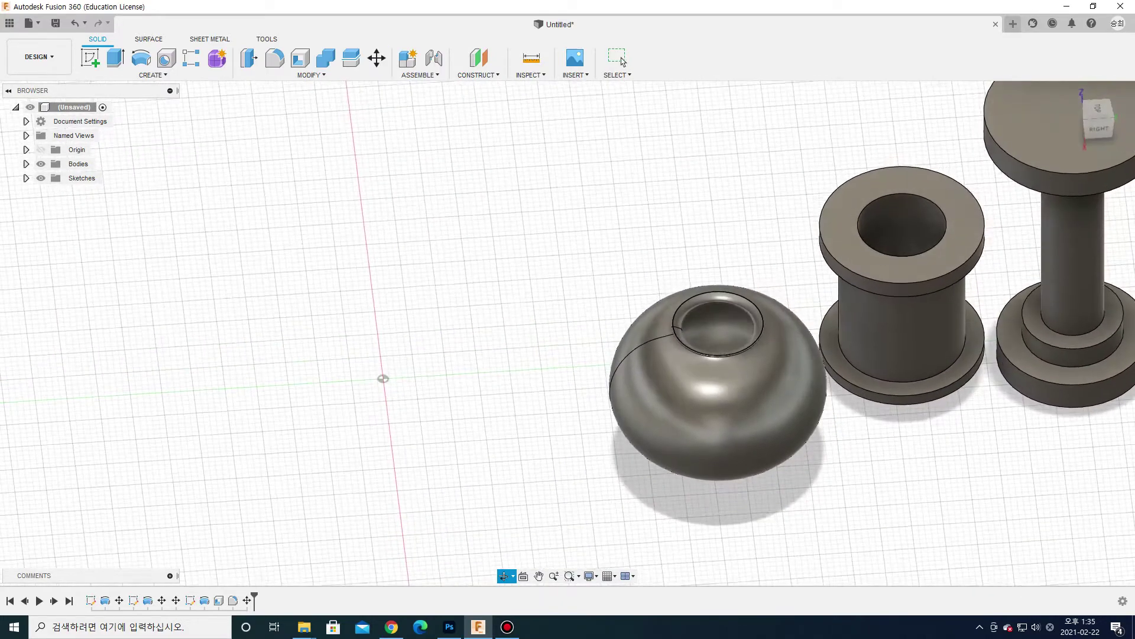
key("F6")
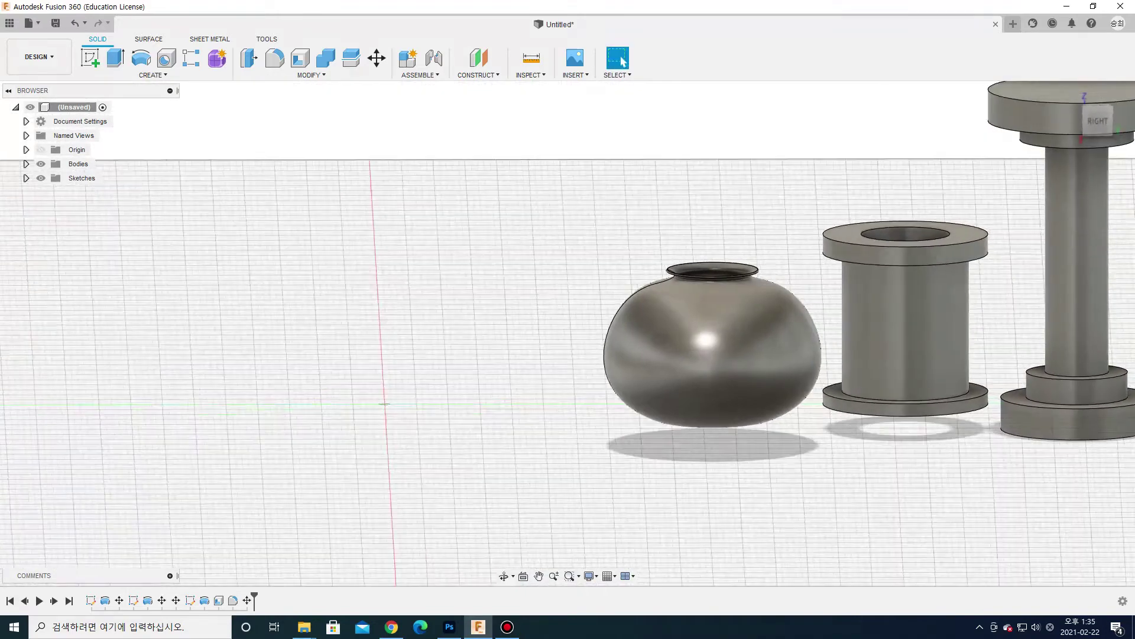
Step: Move the vase along a single direction until it sits beyond the pedestal
key("m")
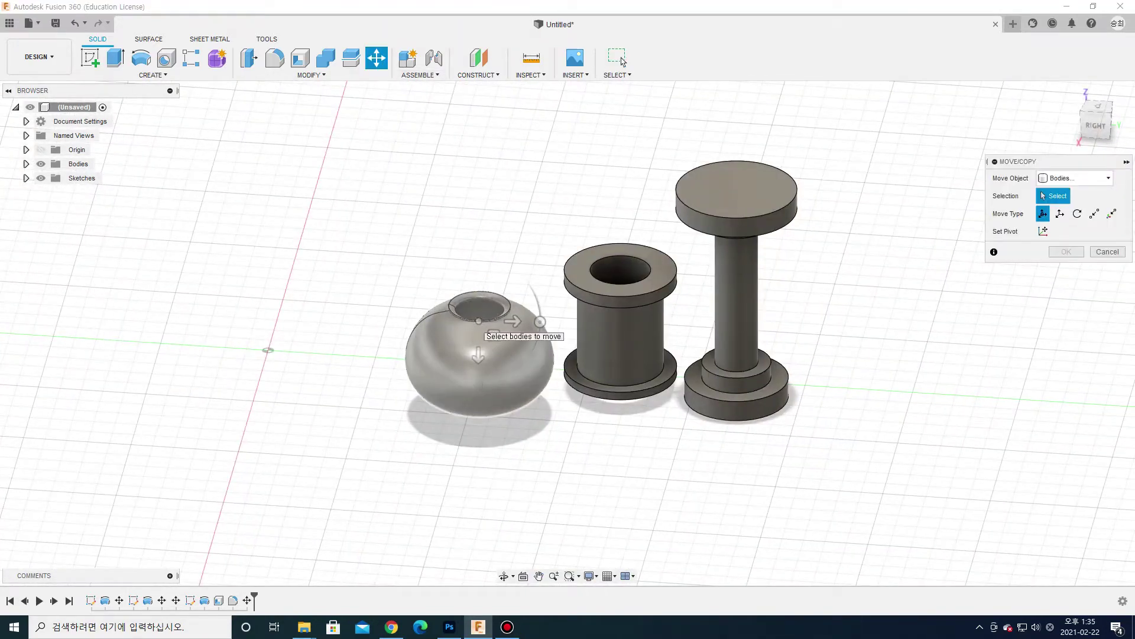
left_click(482, 328)
left_click(1060, 214)
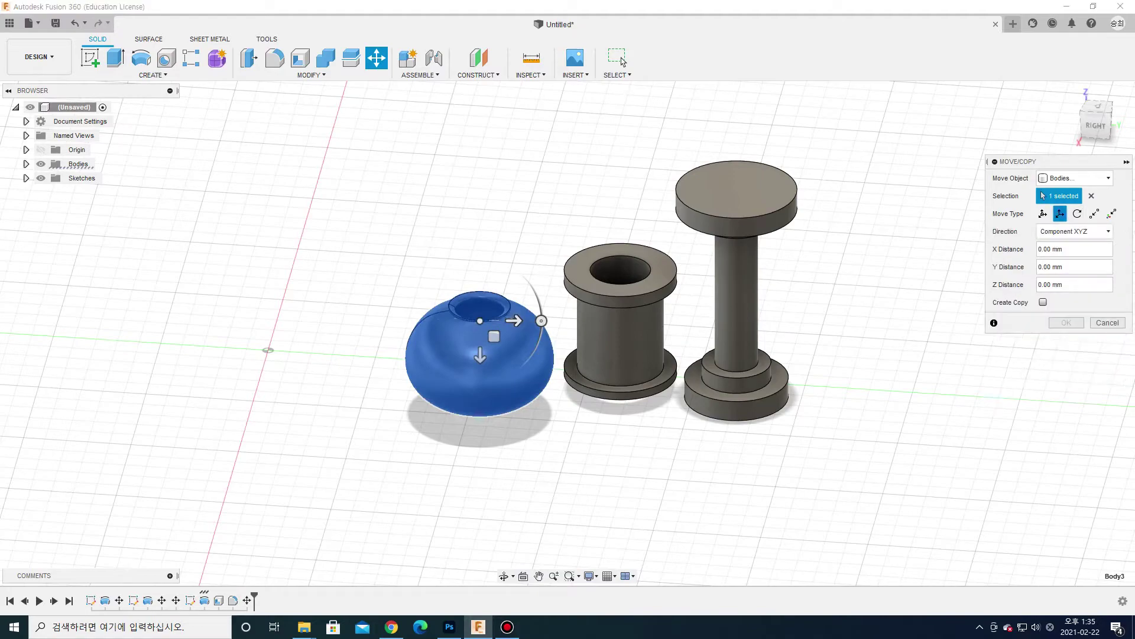
mouse_move(514, 321)
left_mouse_down()
mouse_move(664, 363)
mouse_move(943, 380)
left_mouse_up()
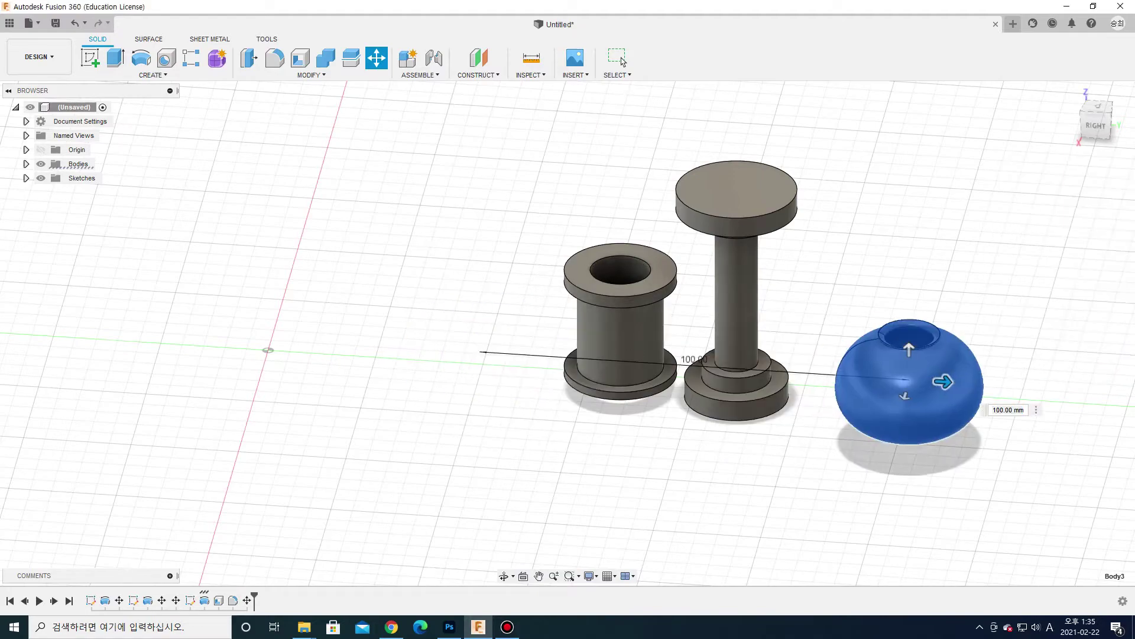
key("Return")
right_click(543, 378)
middle_click_drag(543, 378, 456, 365, "shift")
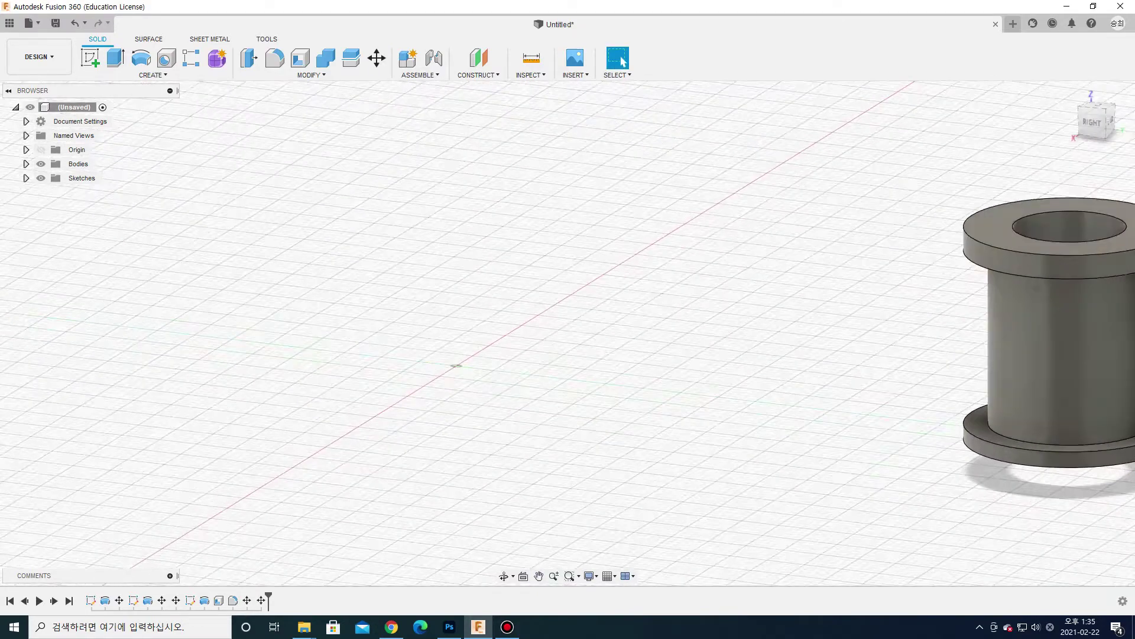
Step: Start a new sketch on an origin plane and draw a curved spline
left_click(151, 75)
left_click(112, 99)
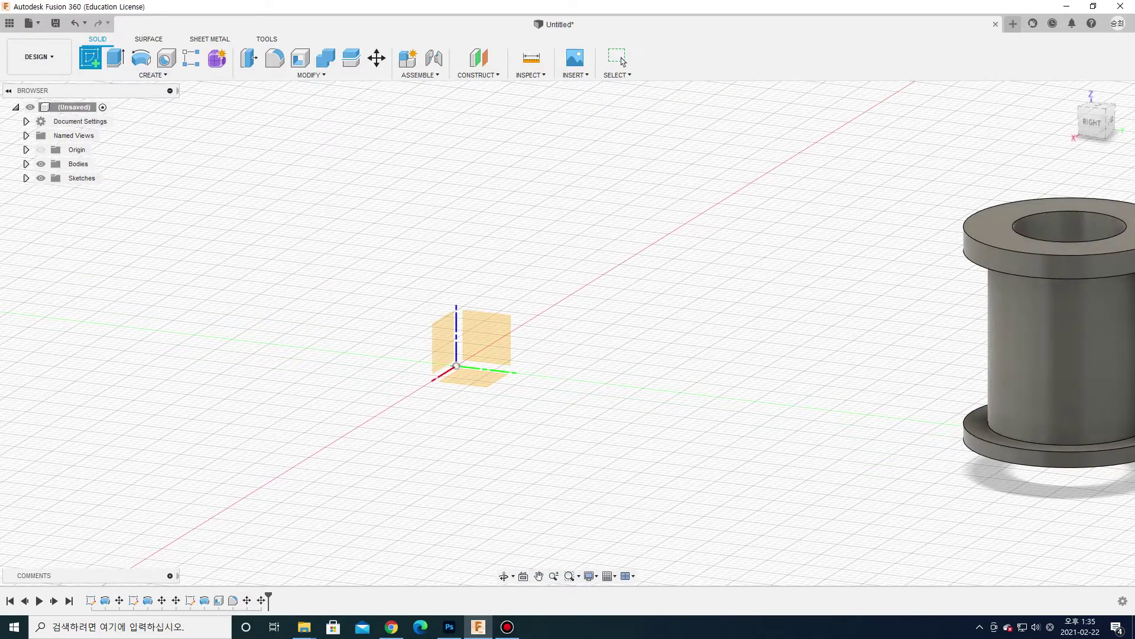
left_click(480, 335)
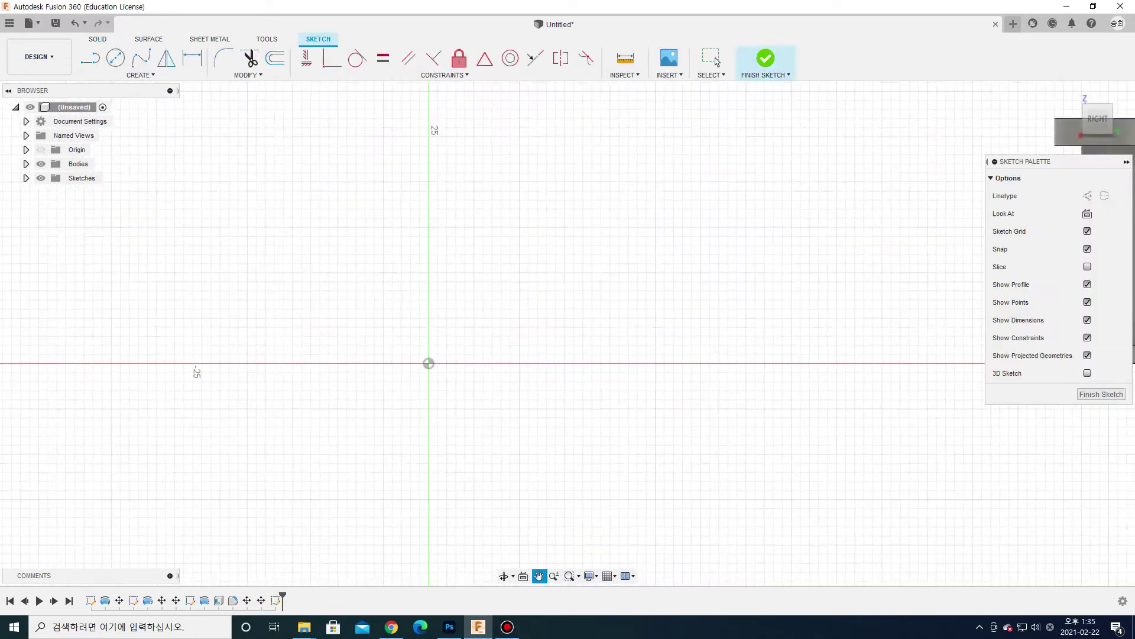
left_click(141, 58)
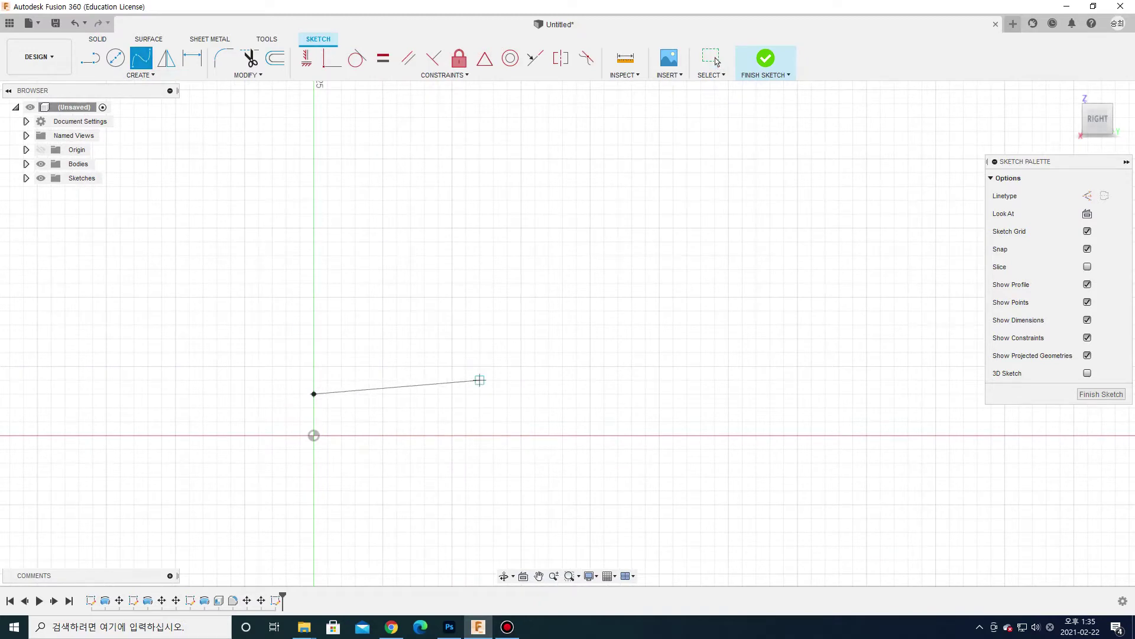
left_click(480, 380)
left_click(590, 338)
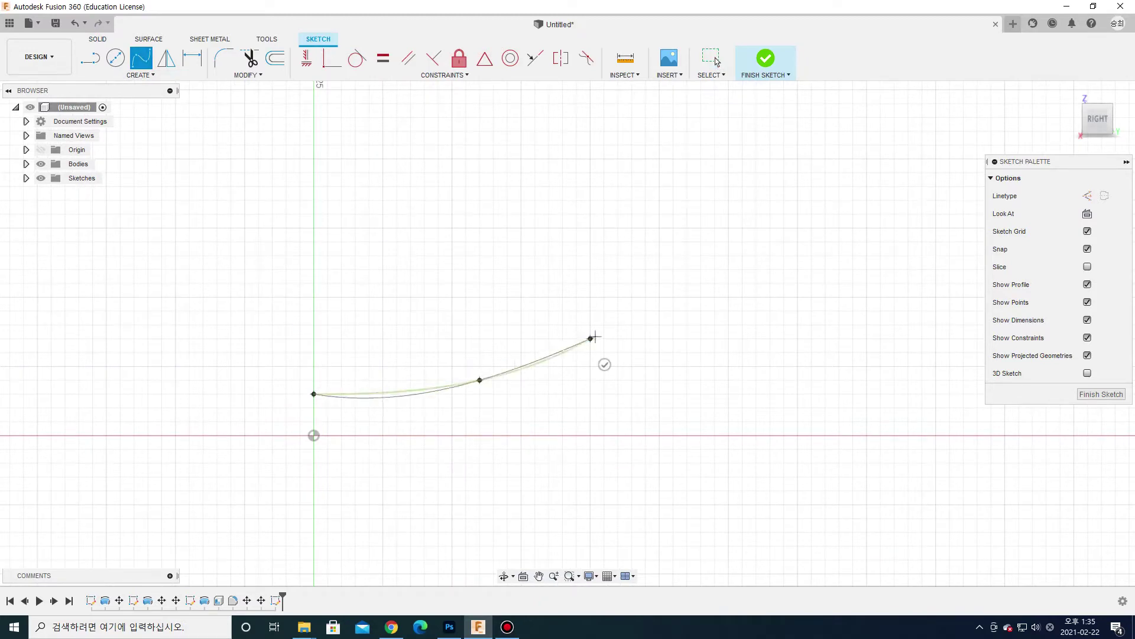
left_click(603, 364)
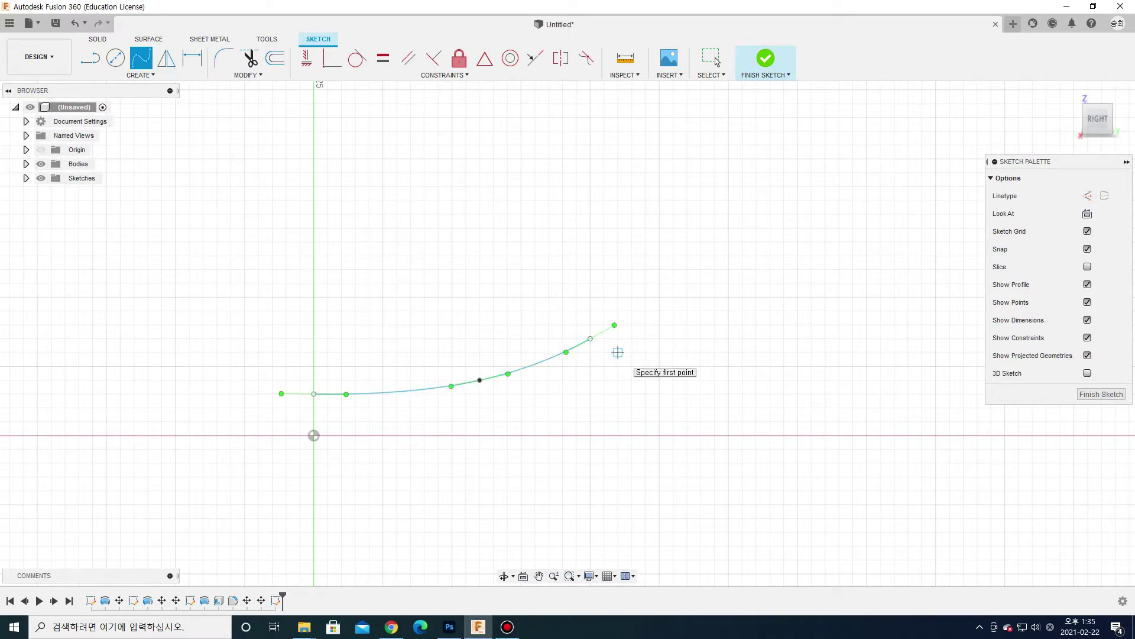
scroll(537, 372, "up", 3)
middle_click_drag(441, 380, 552, 357)
scroll(579, 369, "up", 1)
scroll(574, 362, "up", 1)
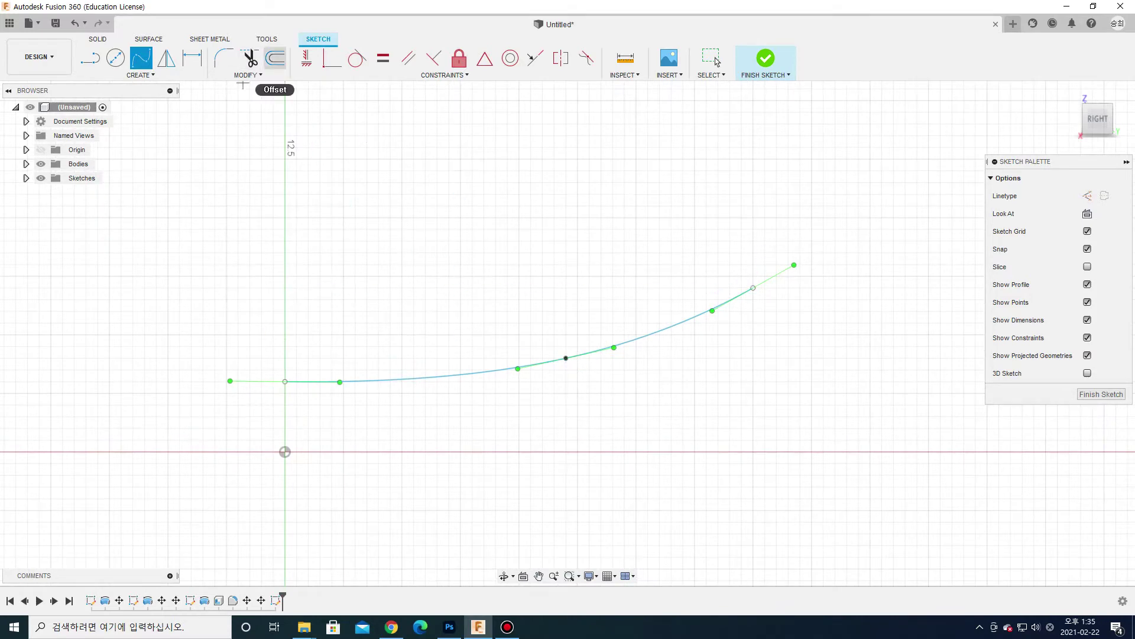
Step: Offset the spline by 0.689 mm to create a parallel copy
left_click(276, 57)
left_click(565, 358)
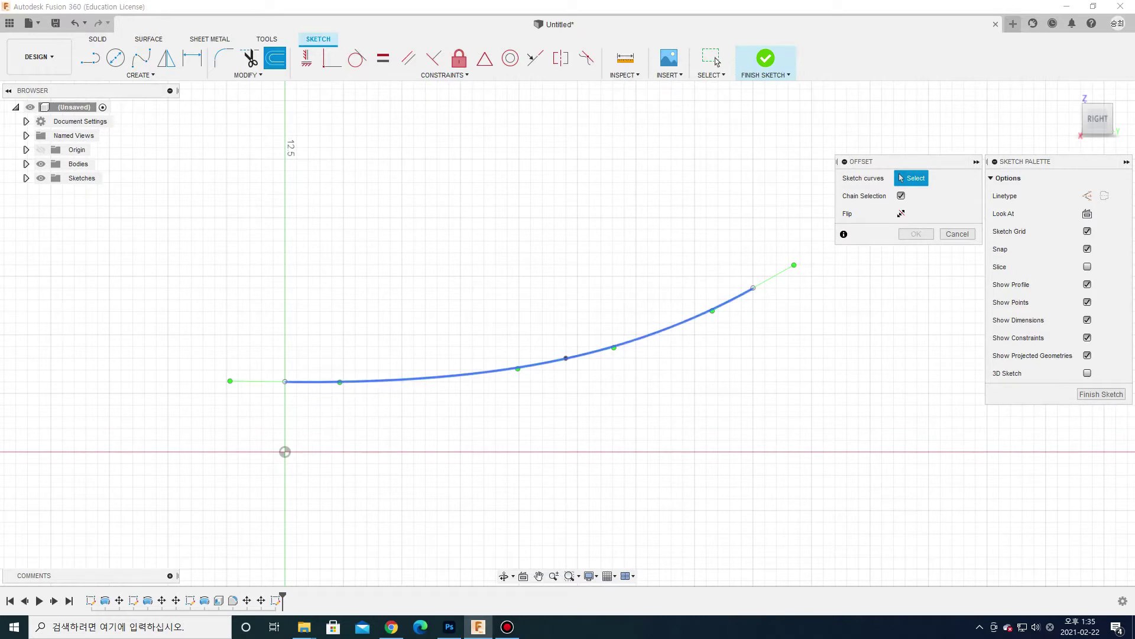
left_click_drag(664, 354, 662, 348)
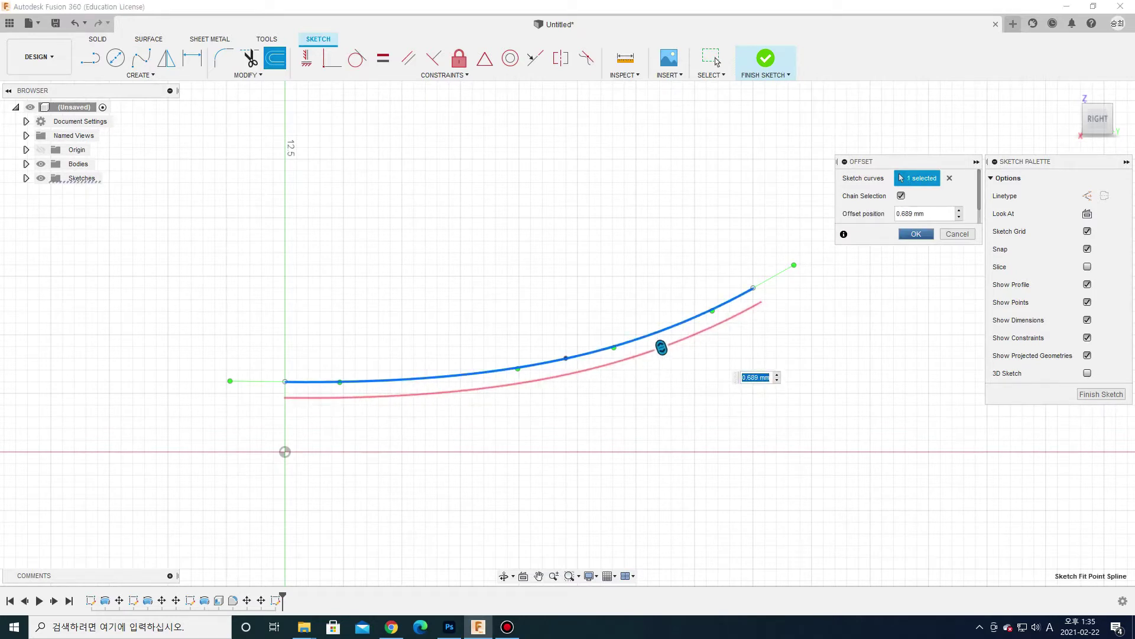
key("Return")
scroll(709, 328, "up", 1)
scroll(709, 328, "up", 1)
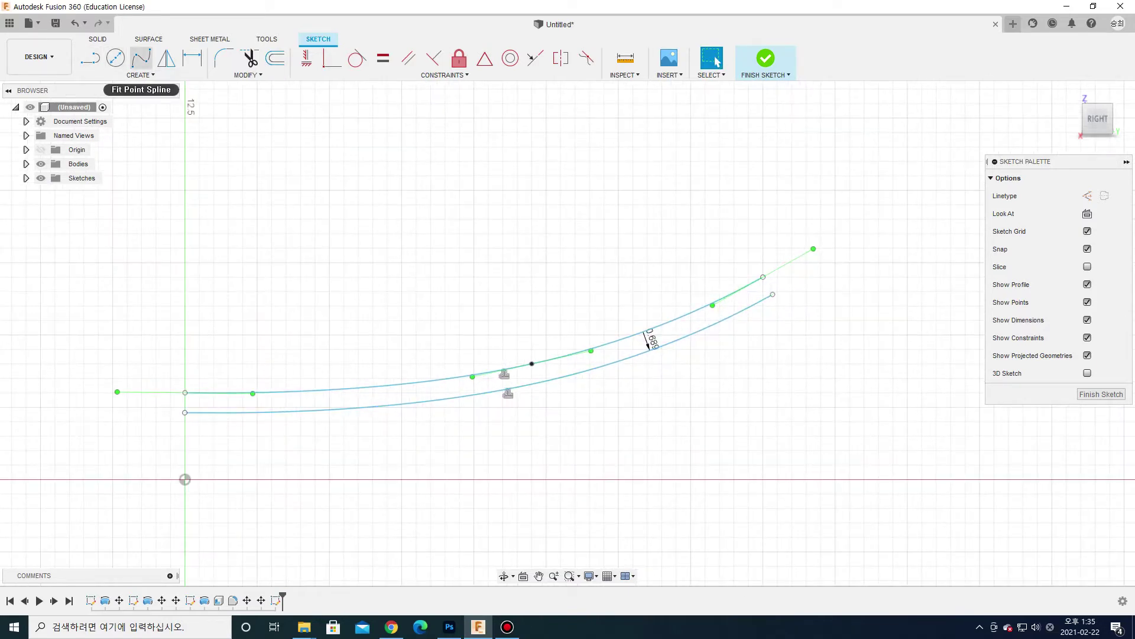
Step: Join the right-hand ends of the two curves with a short line
left_click(140, 58)
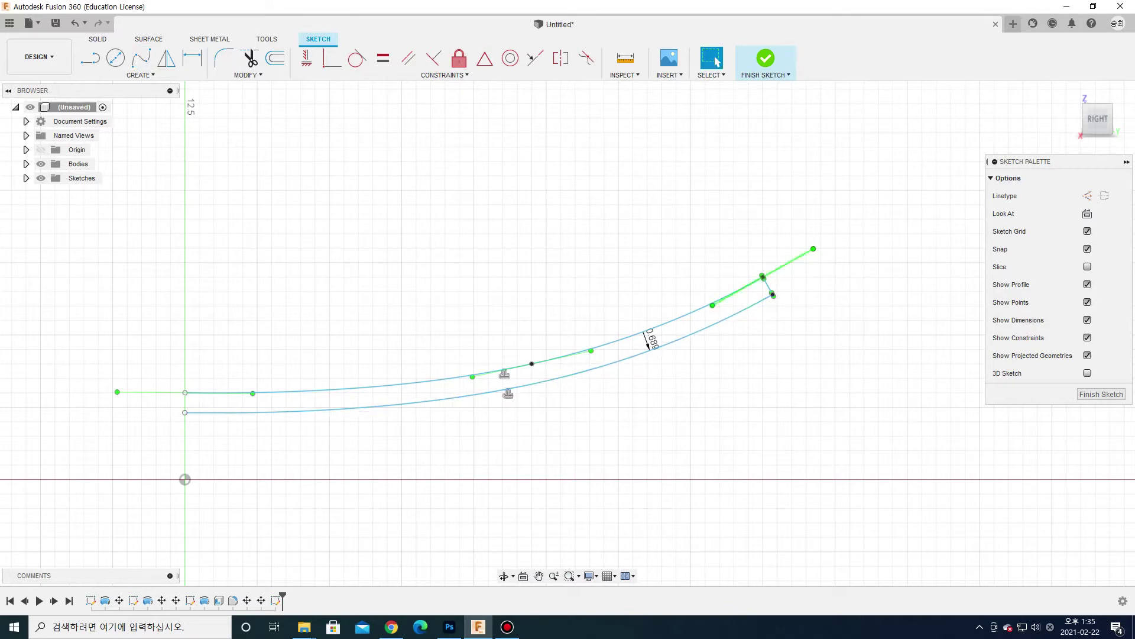
key("Return")
key("l")
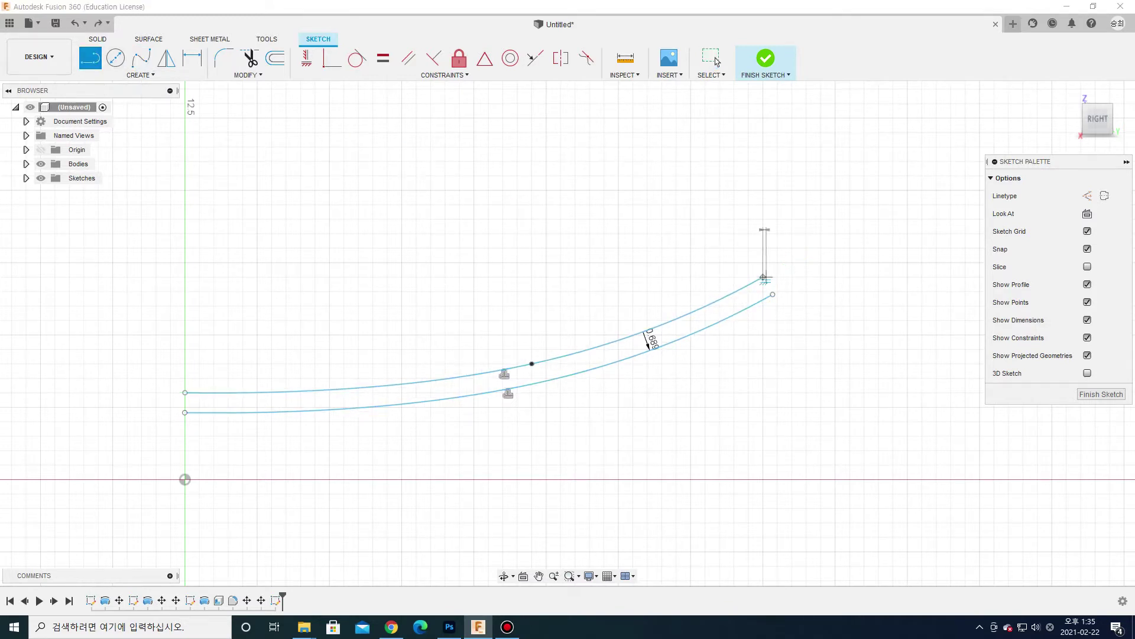
key("Escape")
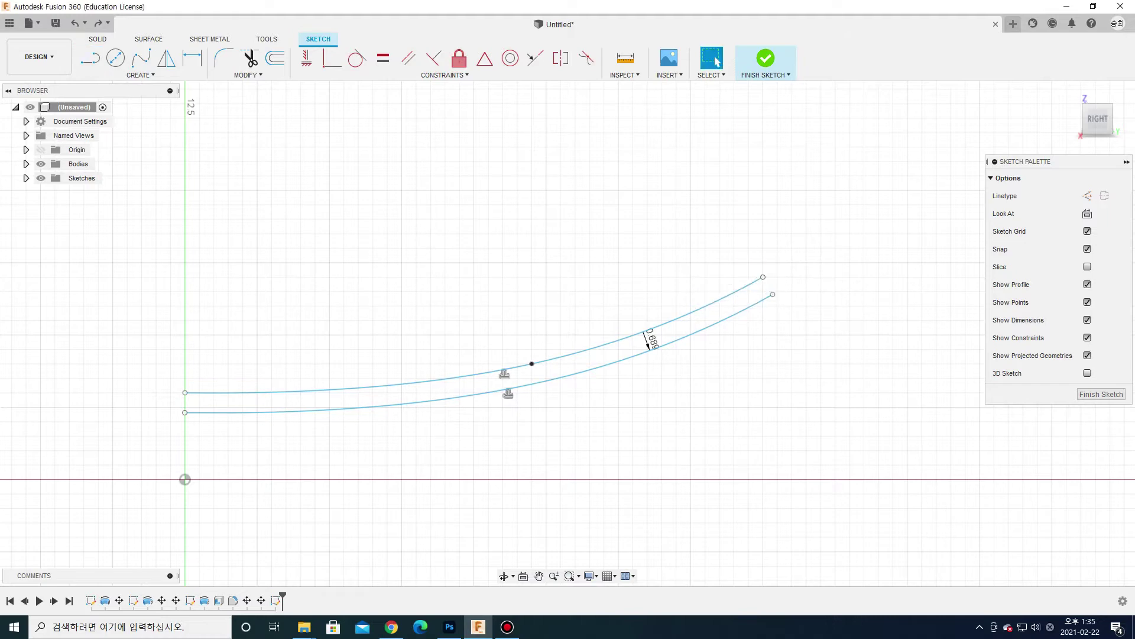
left_click(90, 58)
left_click(763, 277)
key("Escape")
Step: Close both the right and left ends of the curved band with short lines
left_click(763, 277)
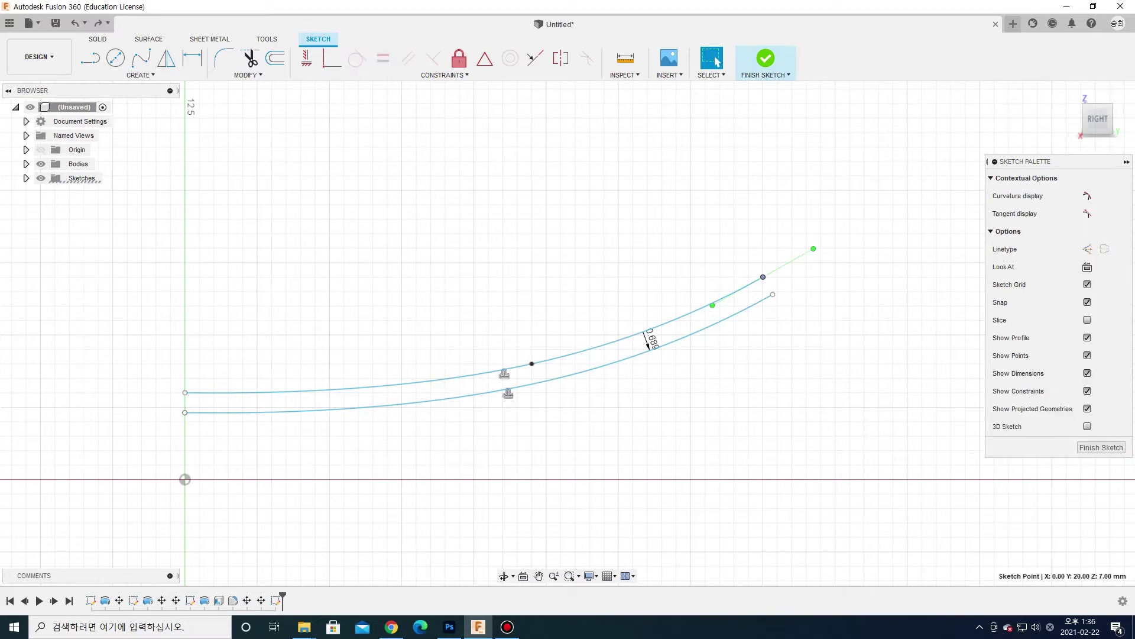
key("l")
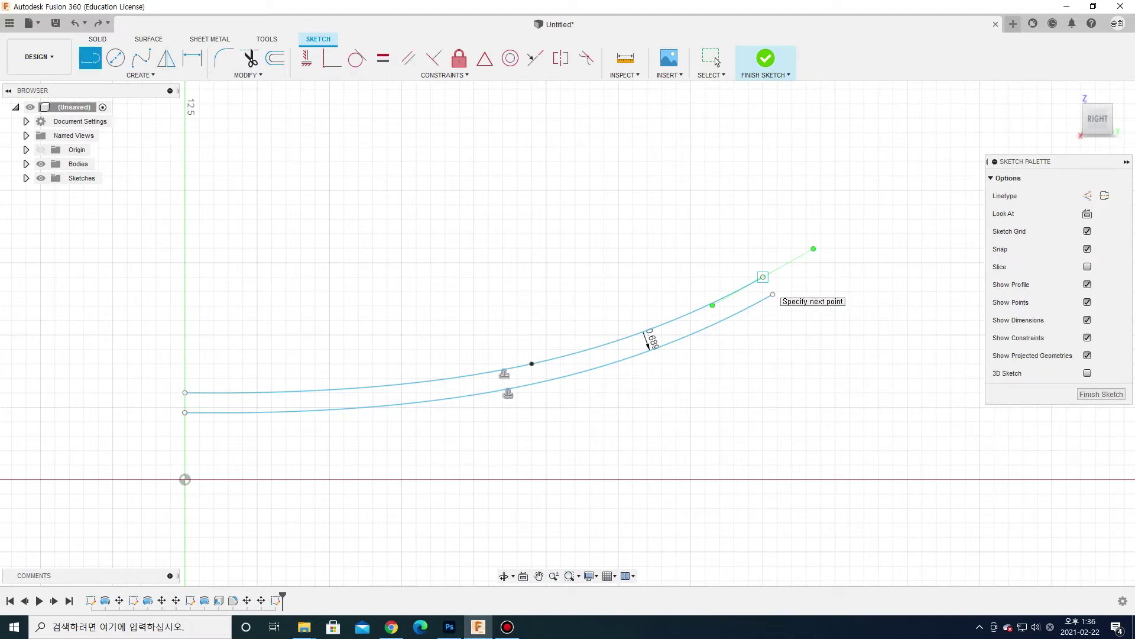
left_click(763, 277)
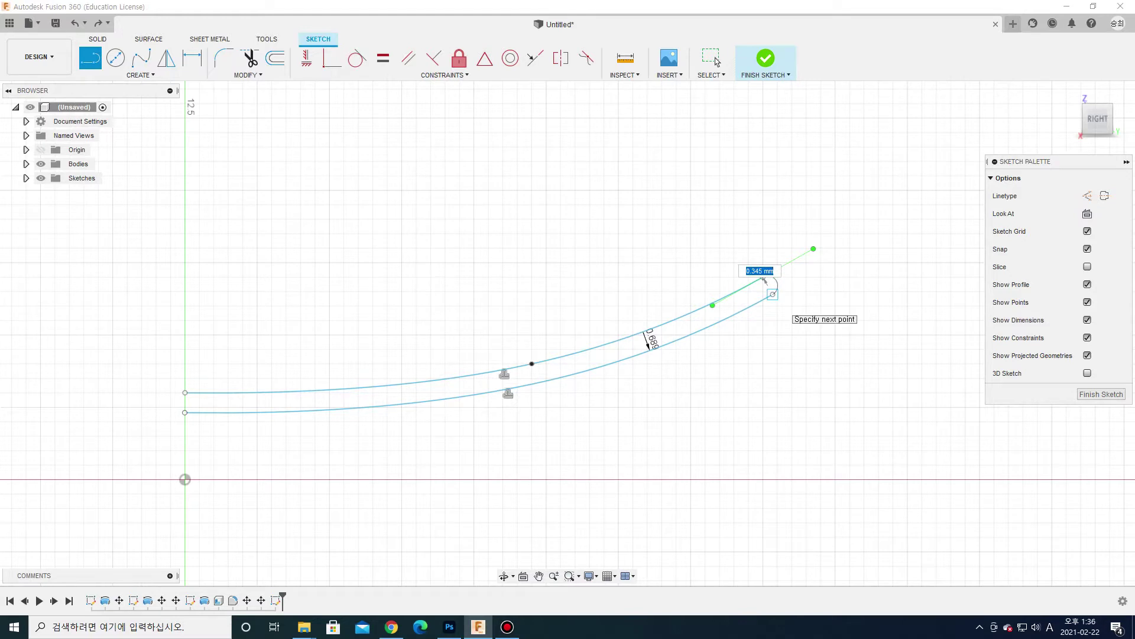
left_click(765, 280)
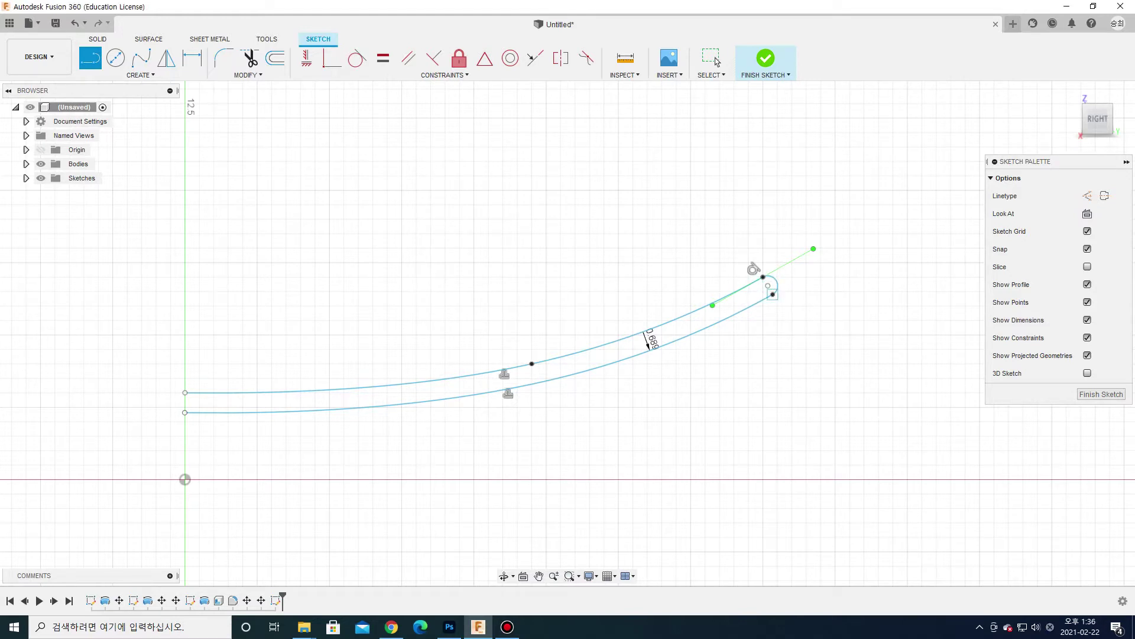
left_click(185, 392)
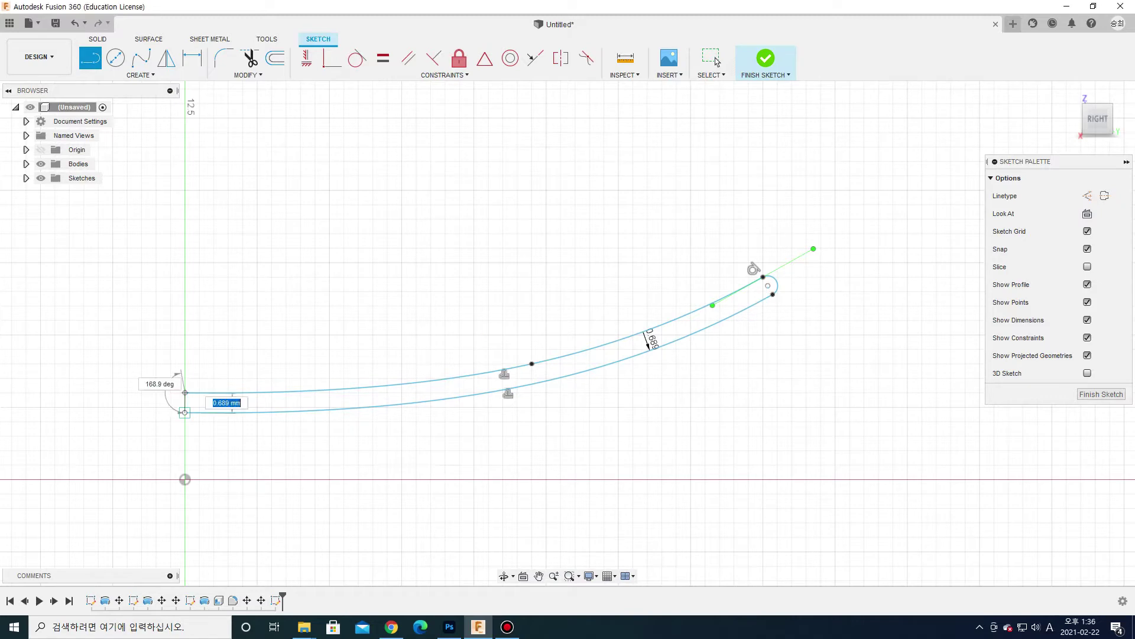
left_click(185, 412)
middle_click_drag(429, 412, 433, 389)
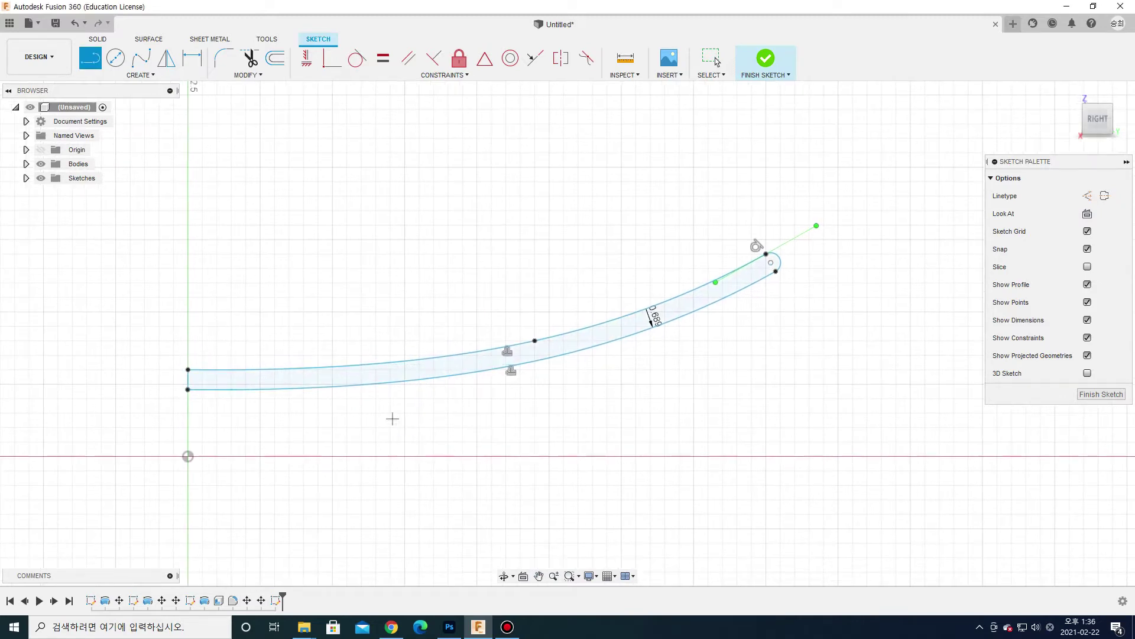
scroll(392, 419, "up", 2)
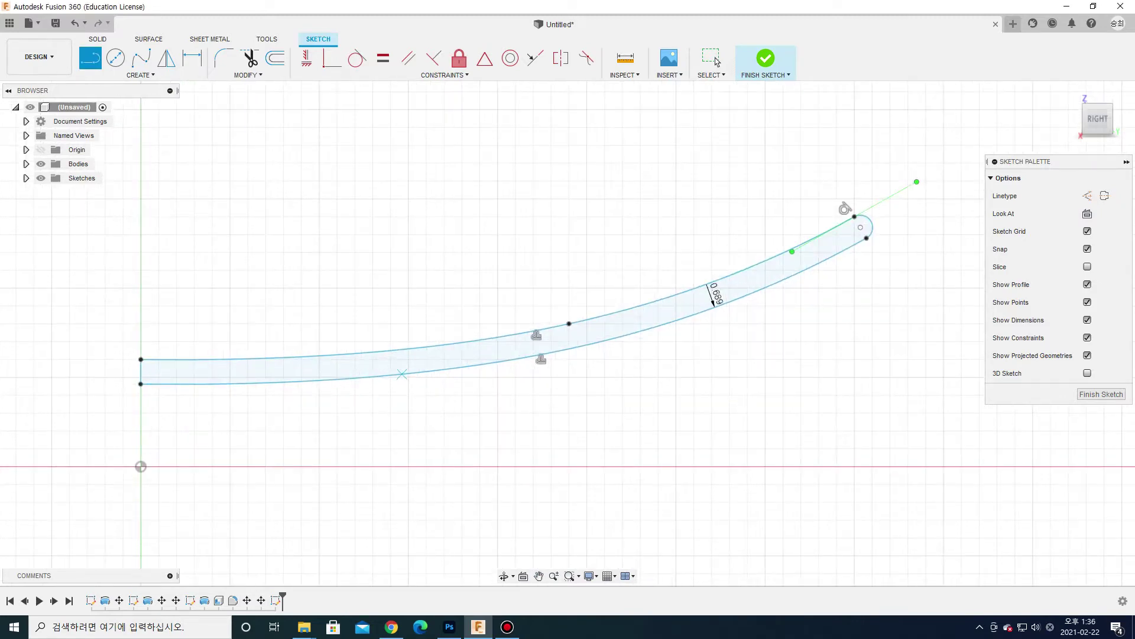
Step: Draw an angled stem outline beneath the lower curve
left_click(404, 374)
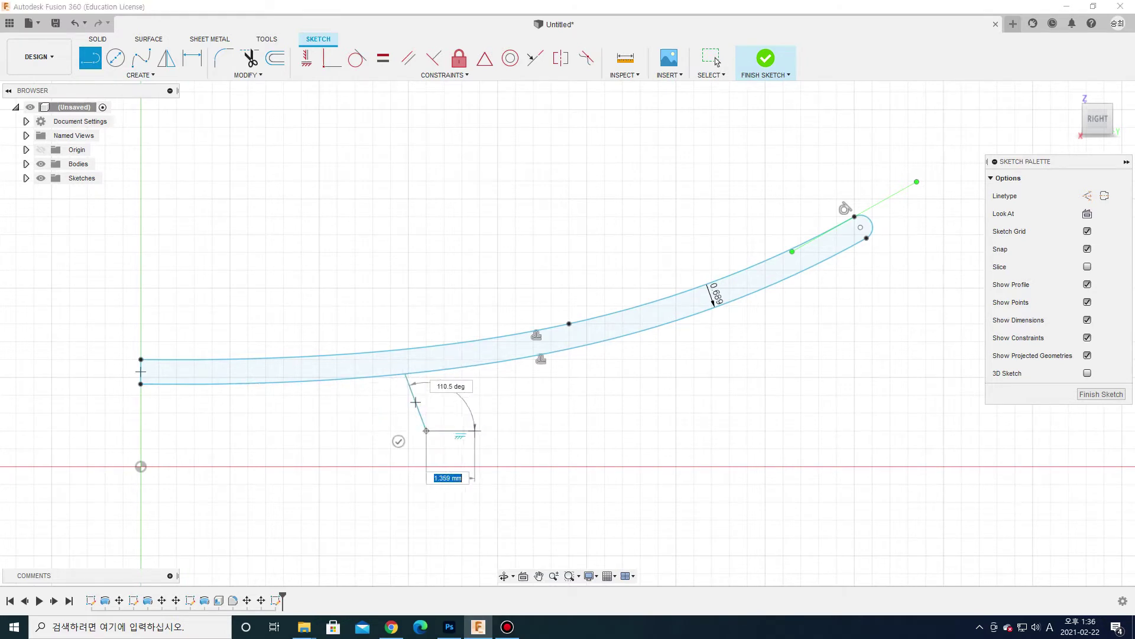
left_click(479, 430)
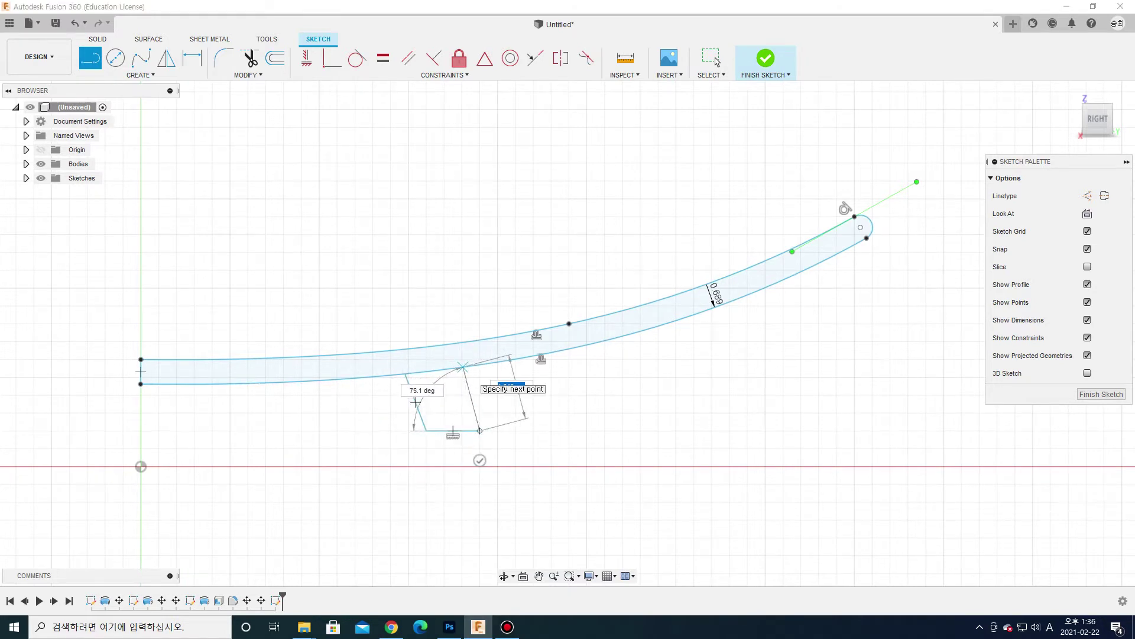
left_click(456, 367)
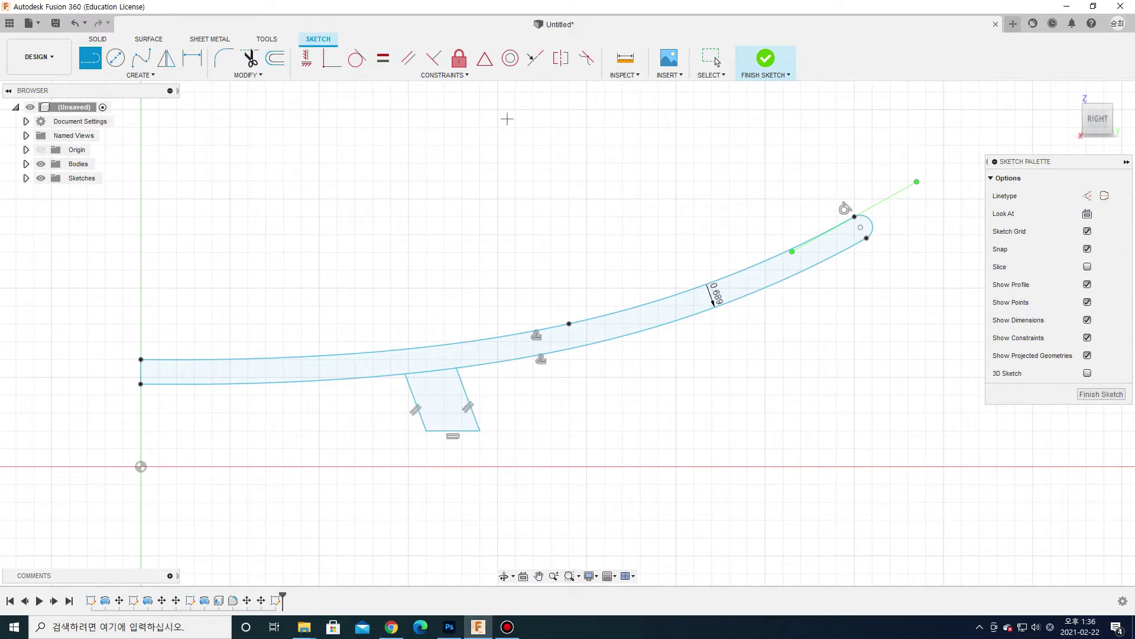
scroll(426, 368, "up", 2)
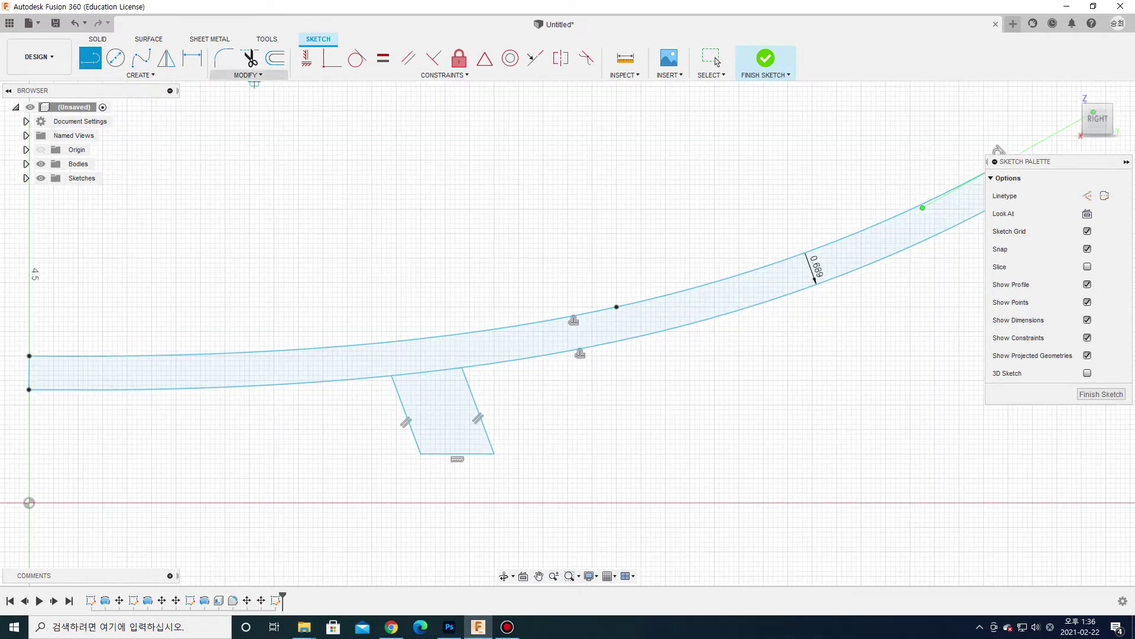
Step: Trim the curve segment inside the stem and finish the sketch
left_click(249, 58)
left_click(437, 372)
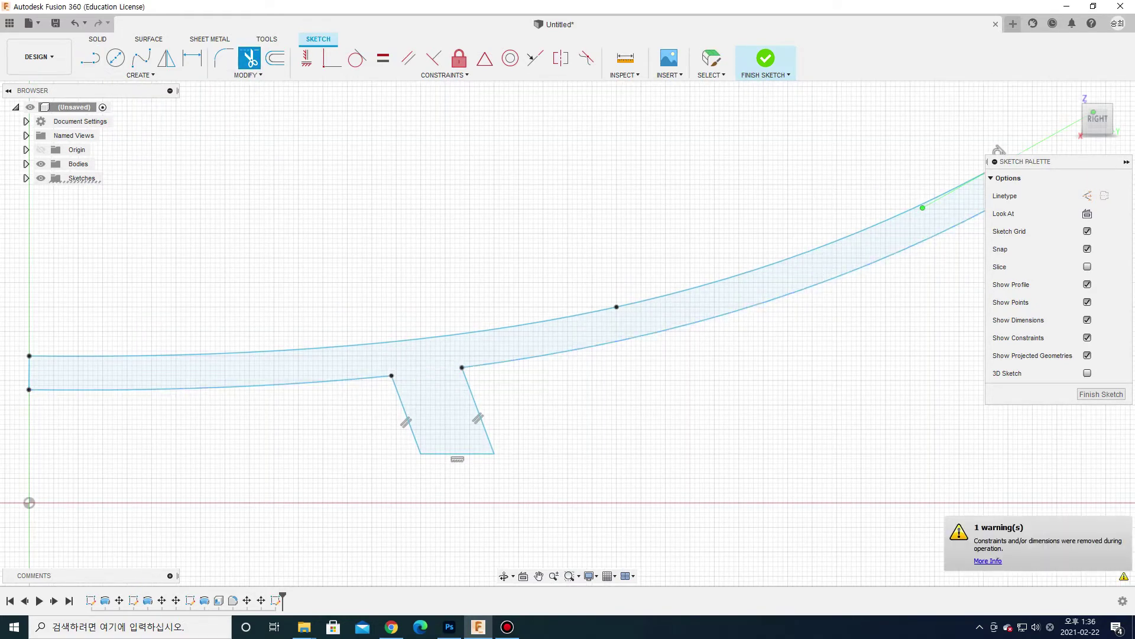
scroll(866, 198, "down", 1)
scroll(722, 254, "down", 2)
scroll(769, 242, "up", 2)
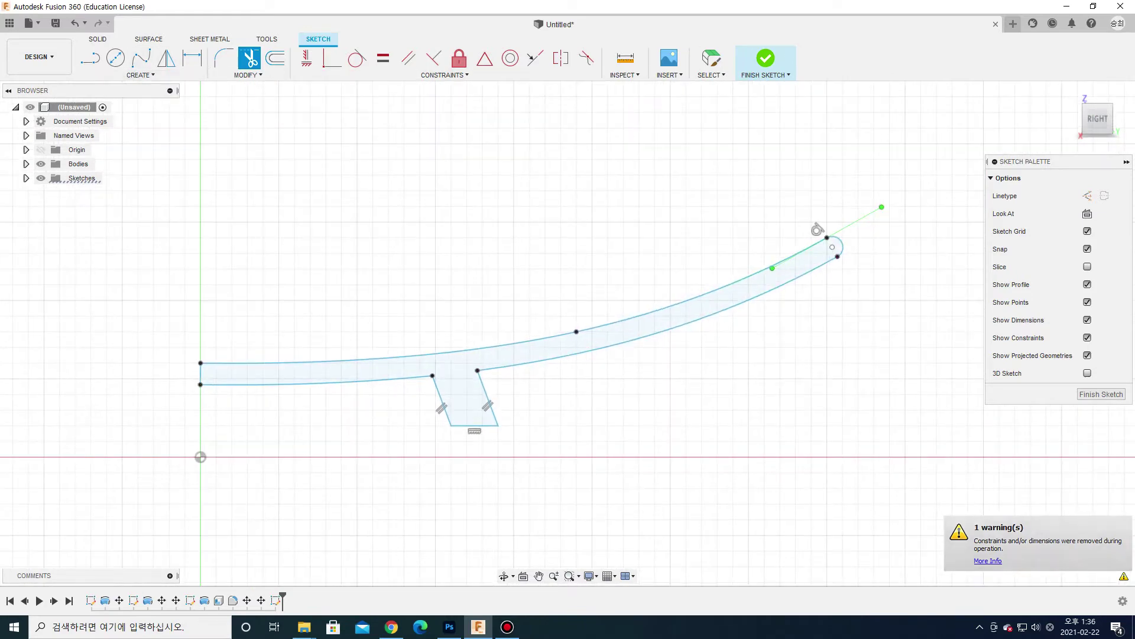
left_click(765, 58)
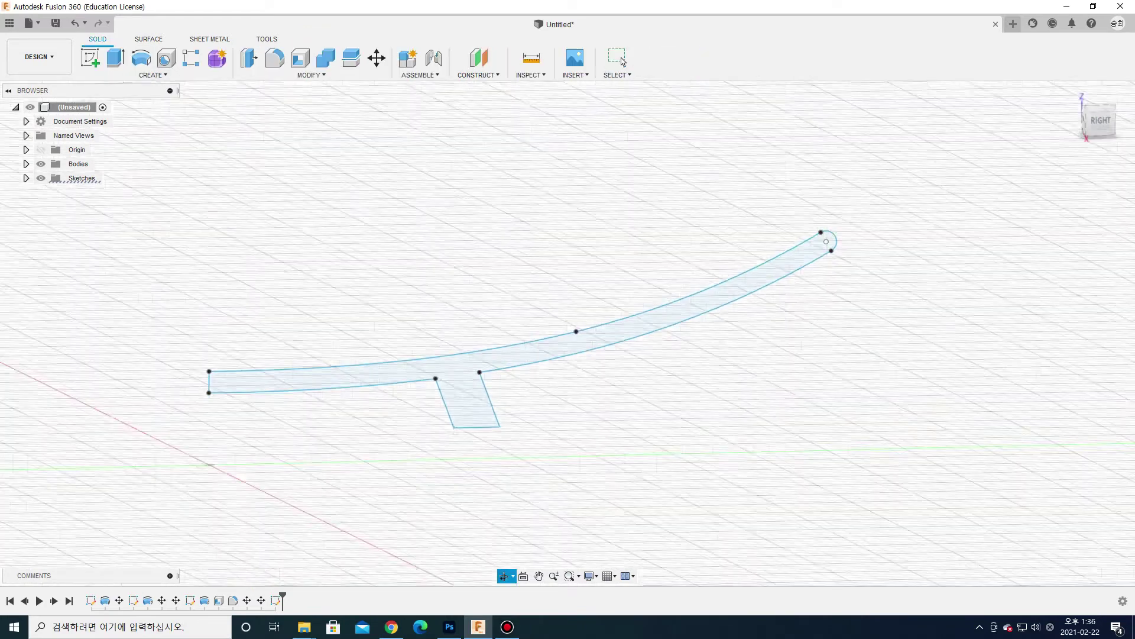
Step: Revolve the band profile a full 360° into a shallow footed dish
left_click(152, 75)
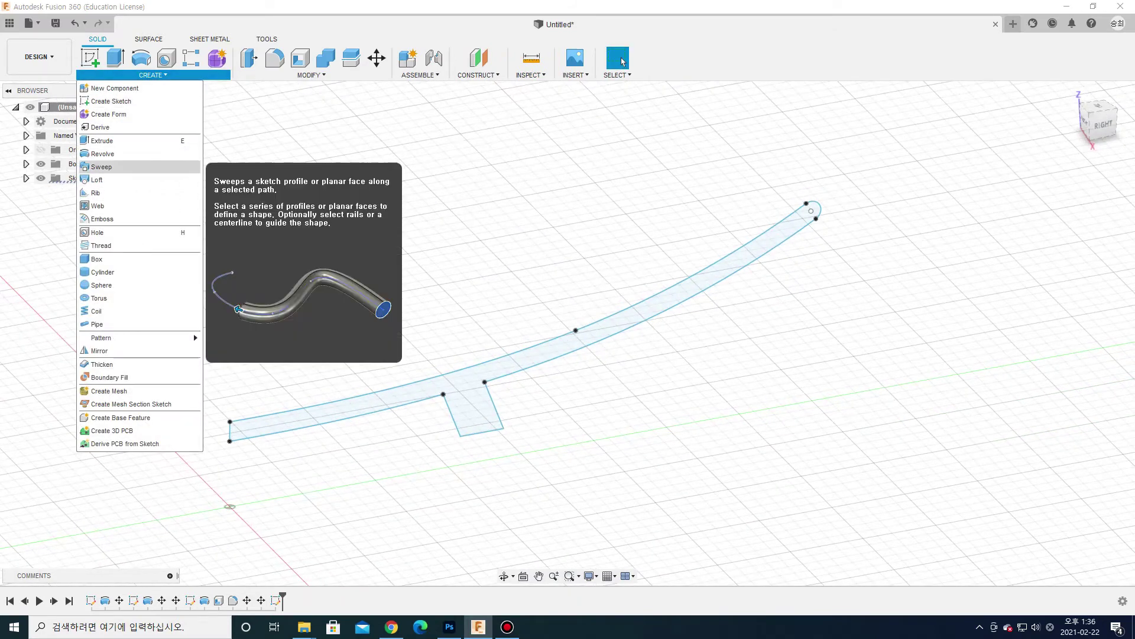
left_click(102, 153)
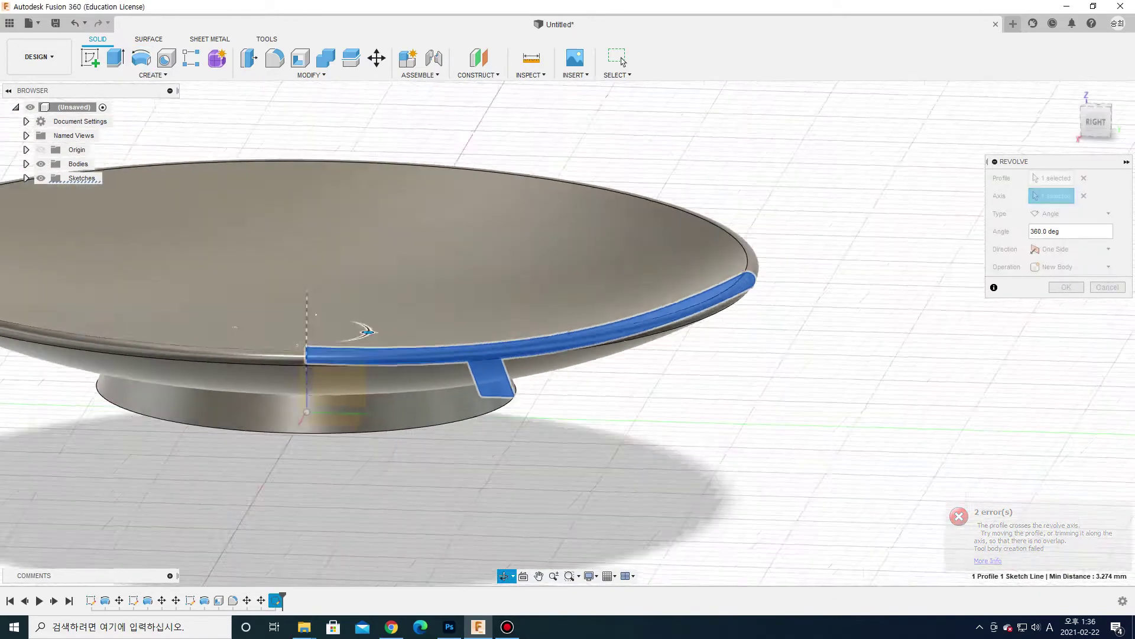
key("Return")
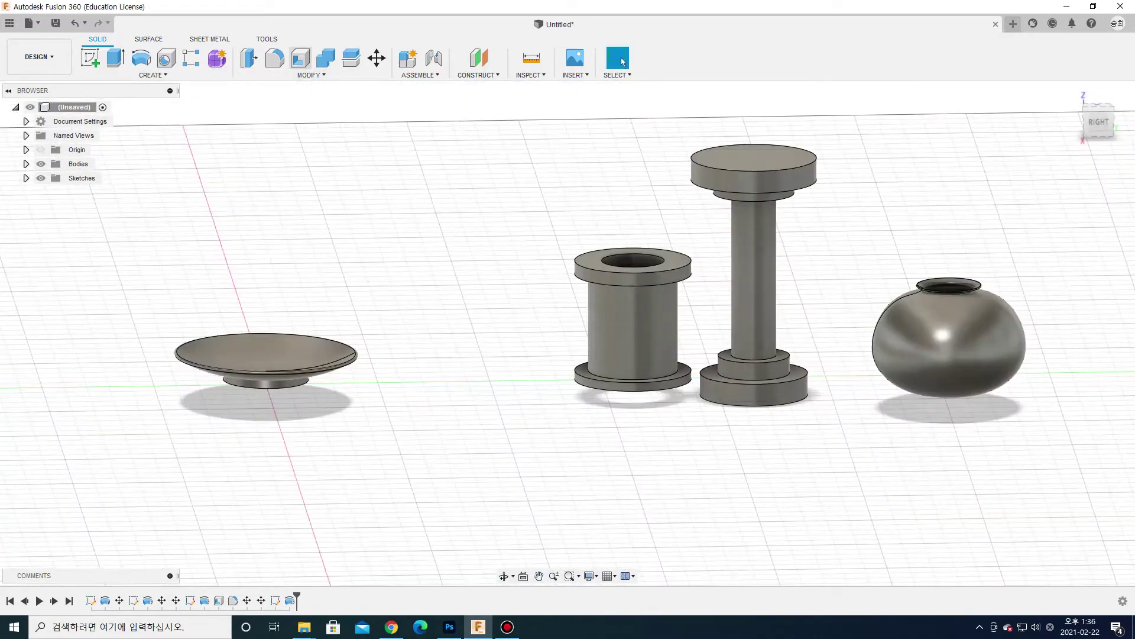
Step: Move the dish body 195 mm along Y to the end of the row
key("m")
left_click_drag(299, 364, 1127, 352)
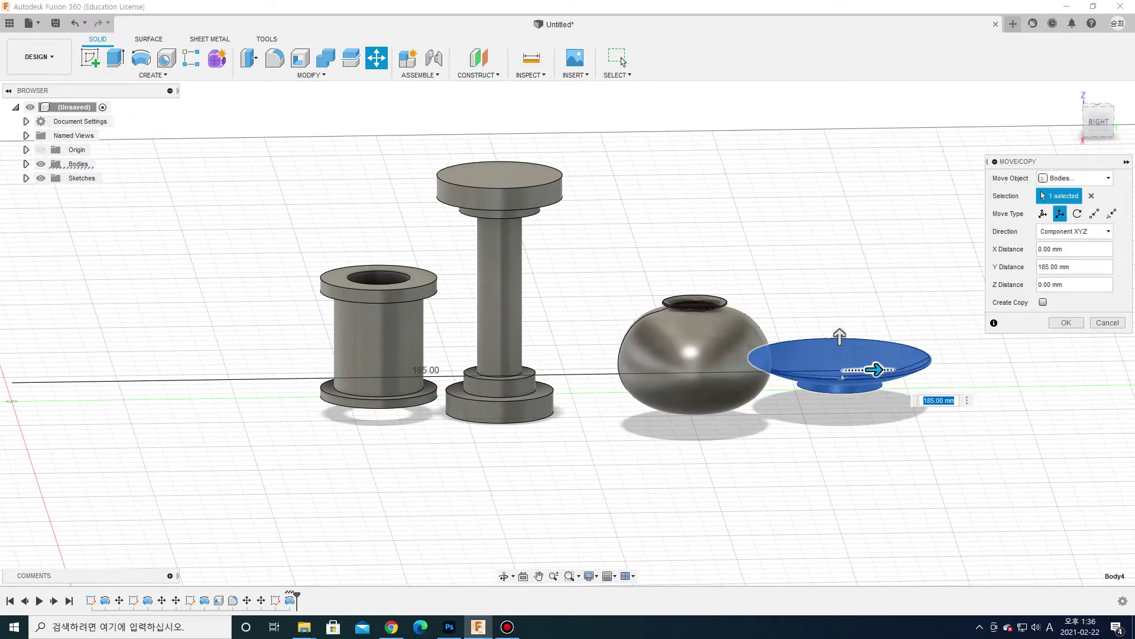
key("Up")
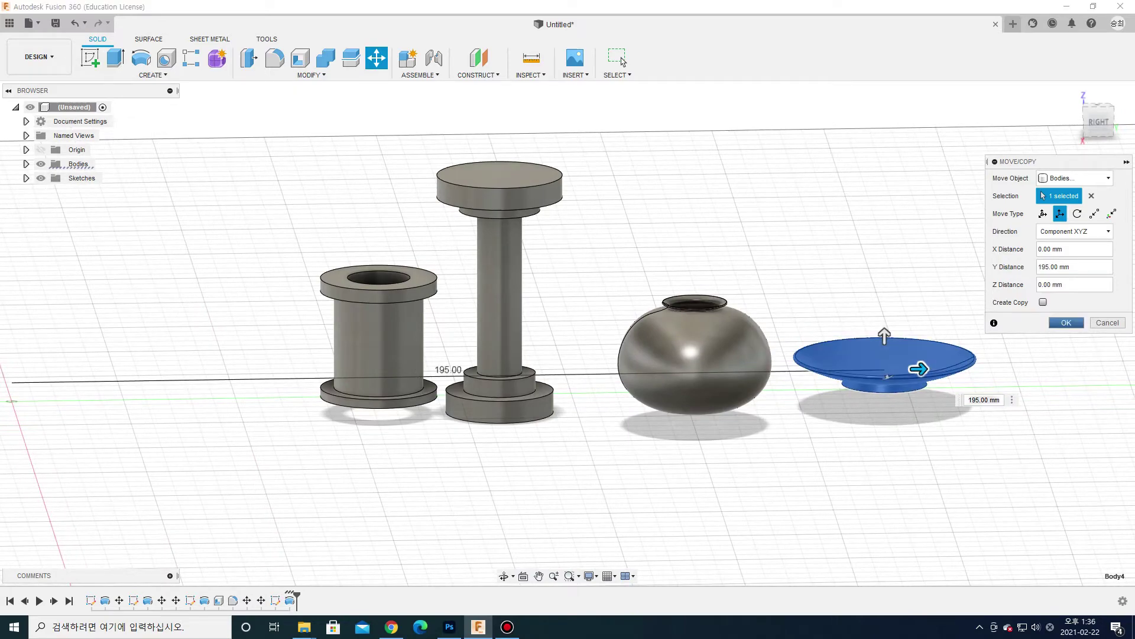
key("Return")
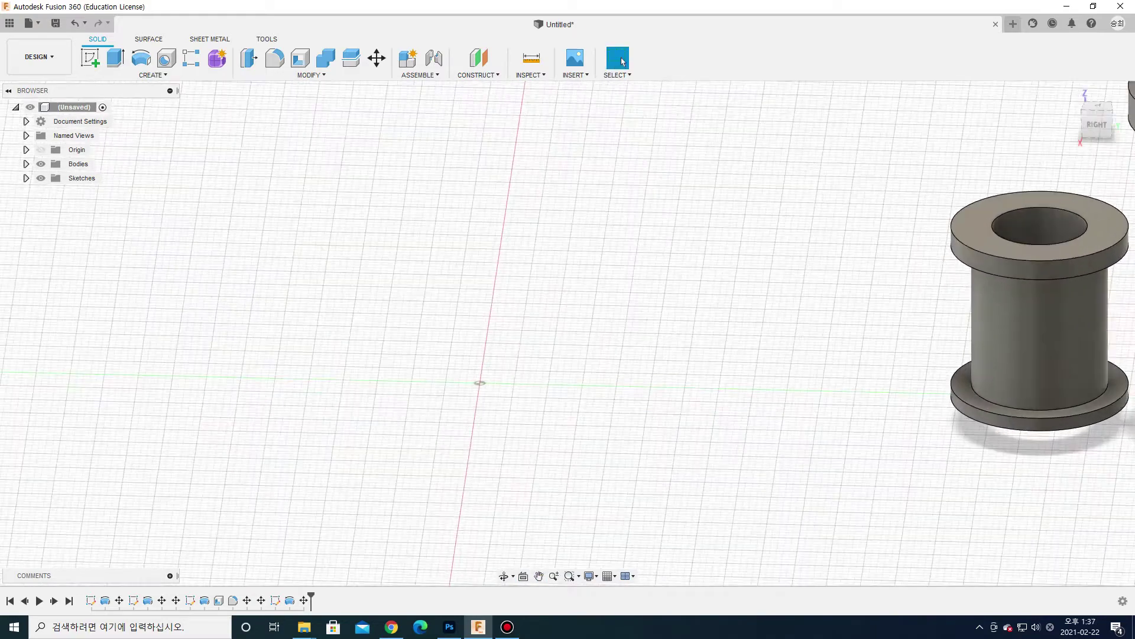
Step: Sketch a 10 mm diameter circle centred on the origin of the horizontal plane
key("s")
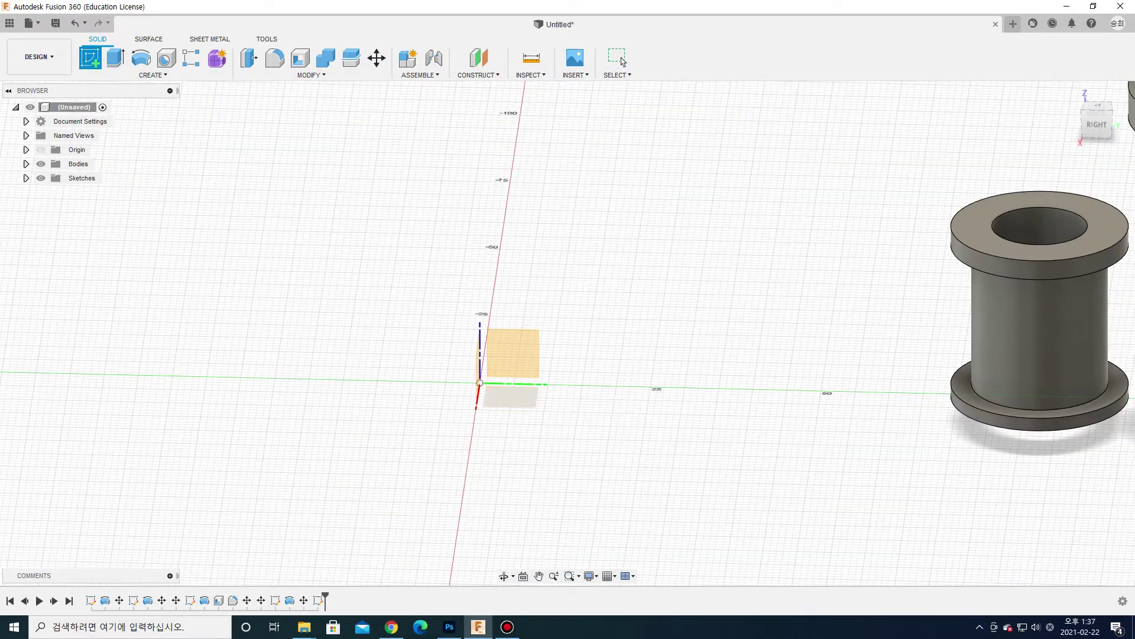
left_click(513, 353)
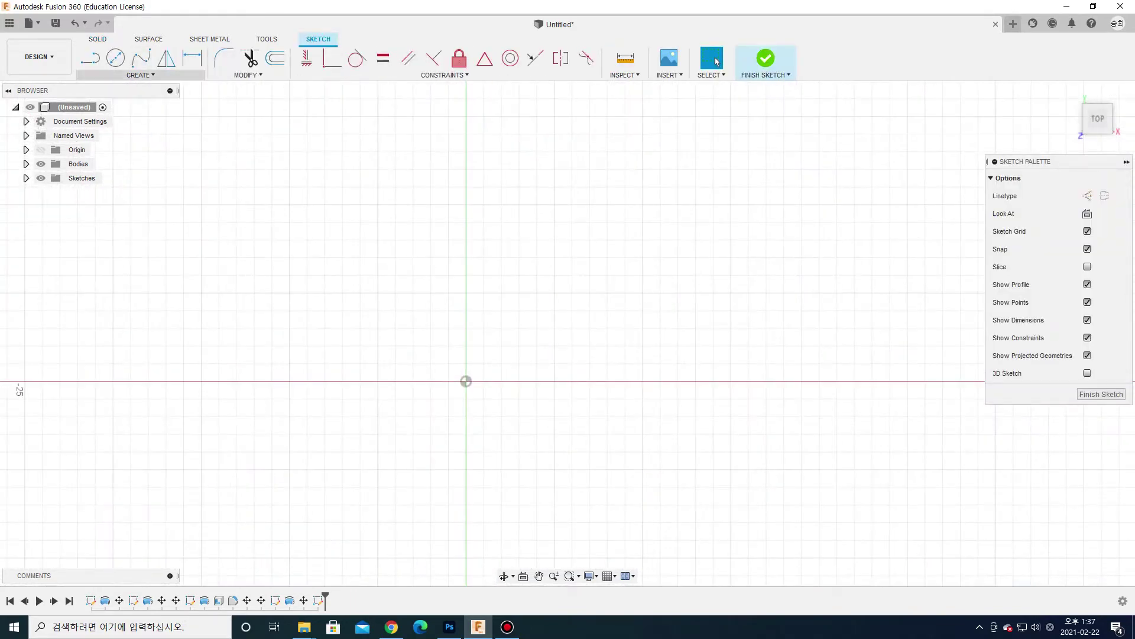
left_click(140, 75)
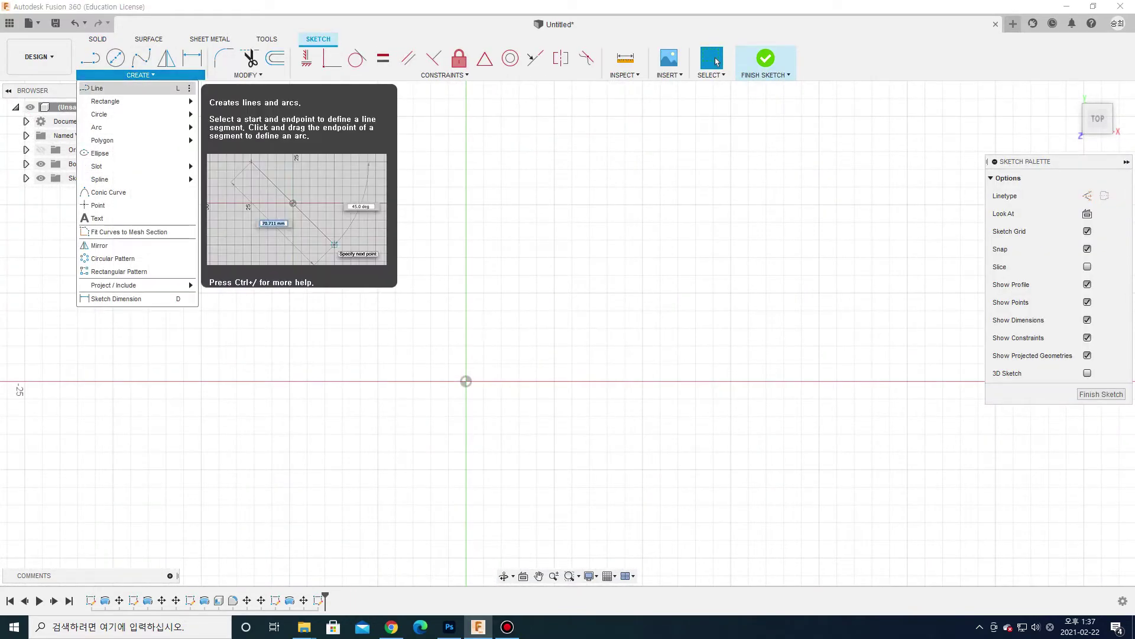
mouse_move(99, 114)
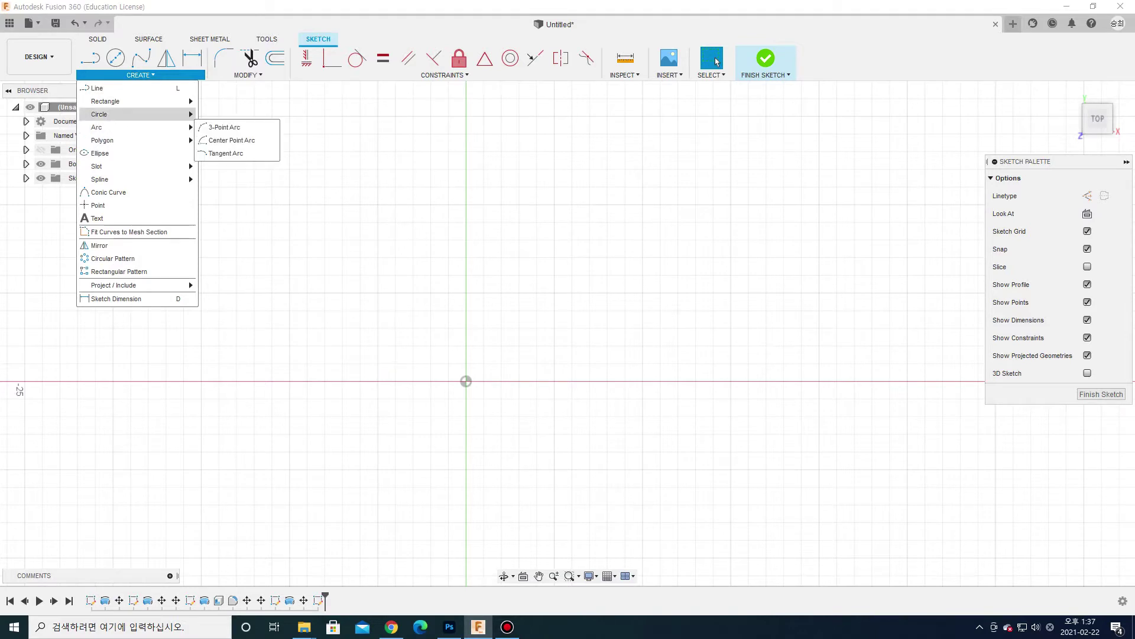
left_click(237, 113)
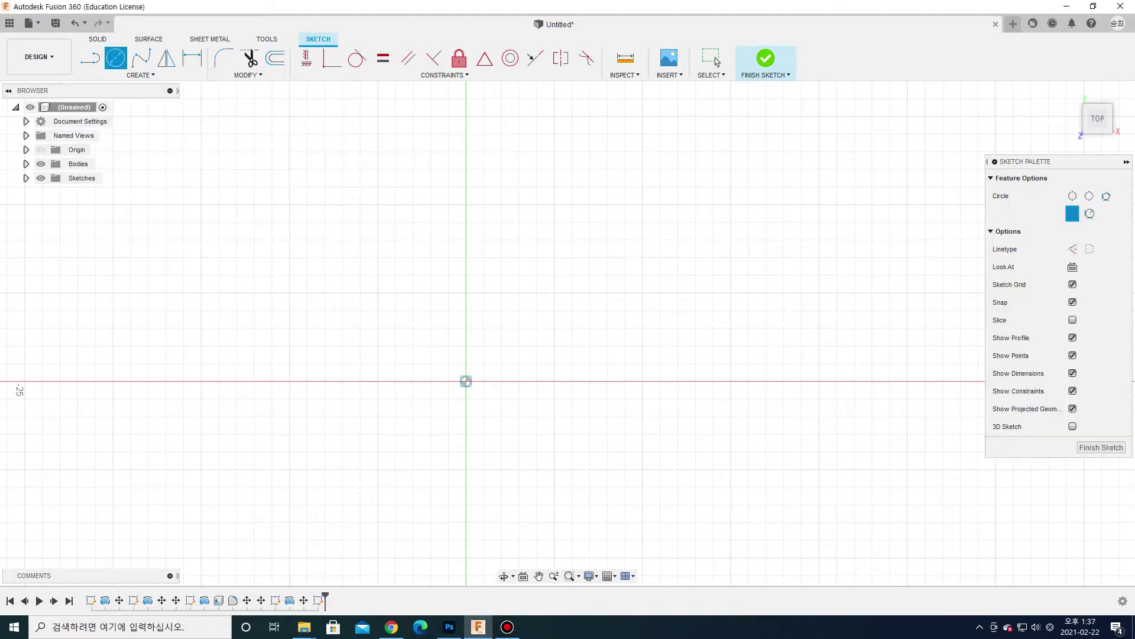
left_click(466, 381)
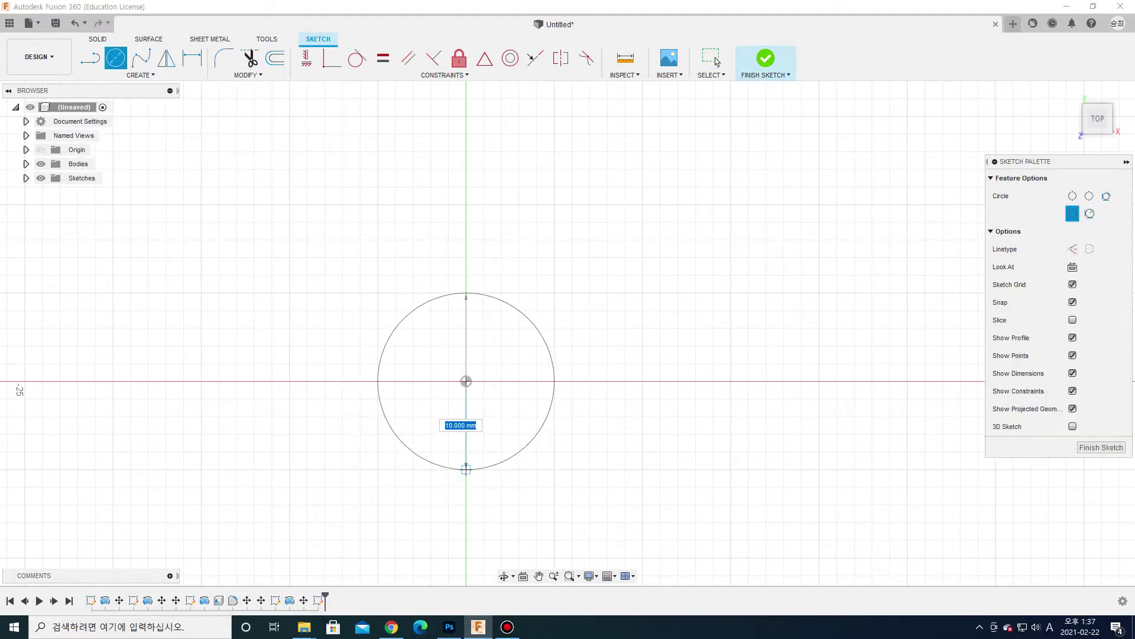
left_click(466, 469)
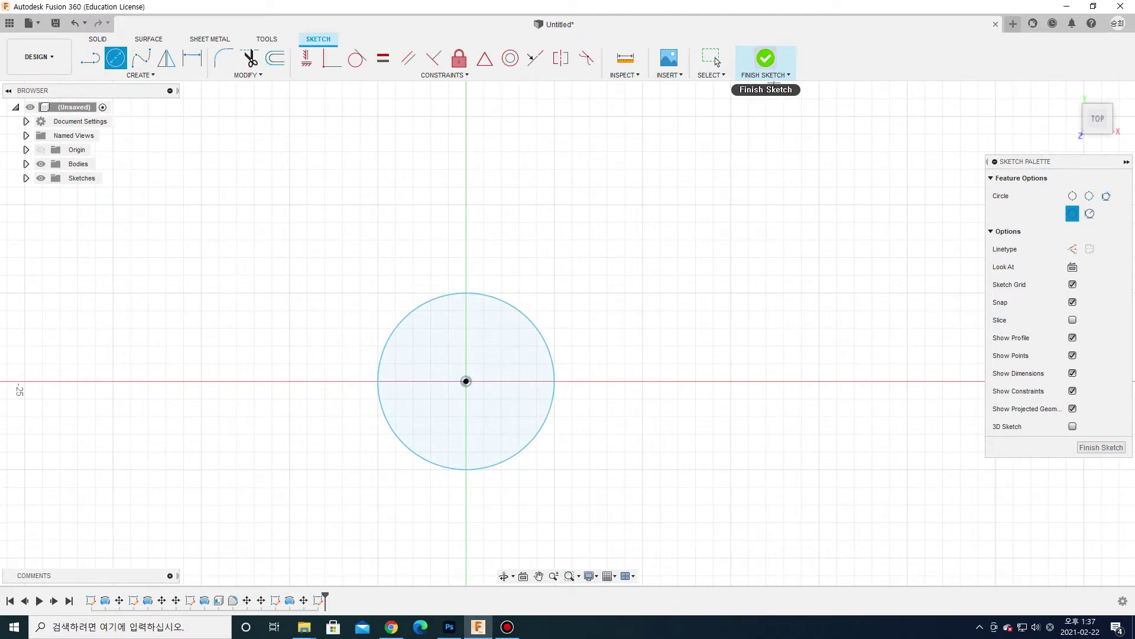
left_click(766, 59)
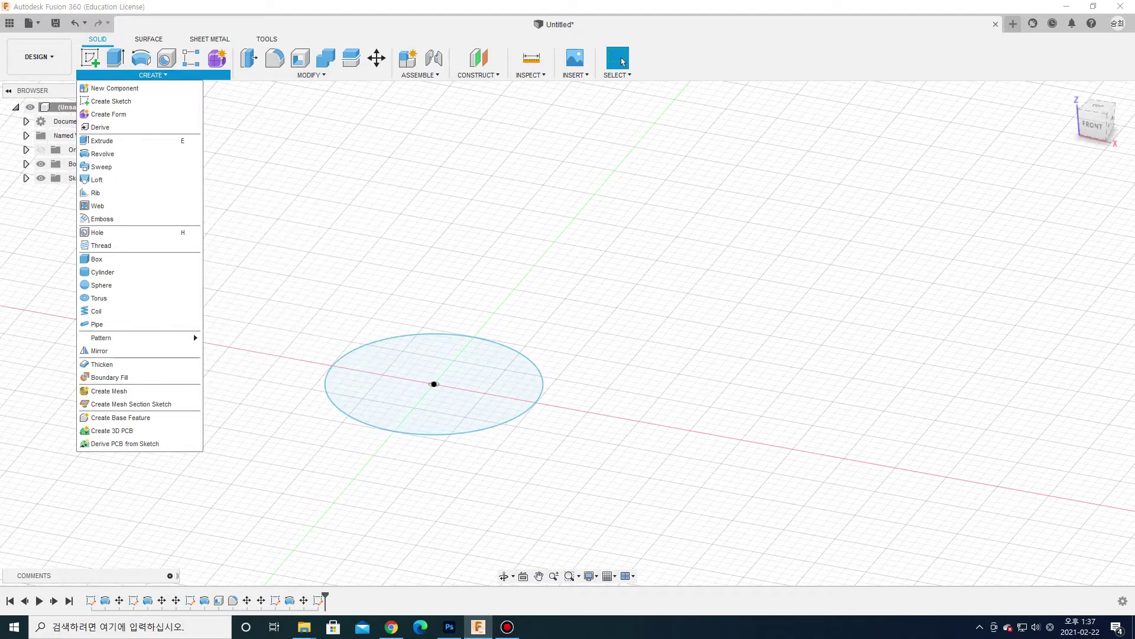
Step: Create an offset plane 9.50 mm above the circle profile
key("Escape")
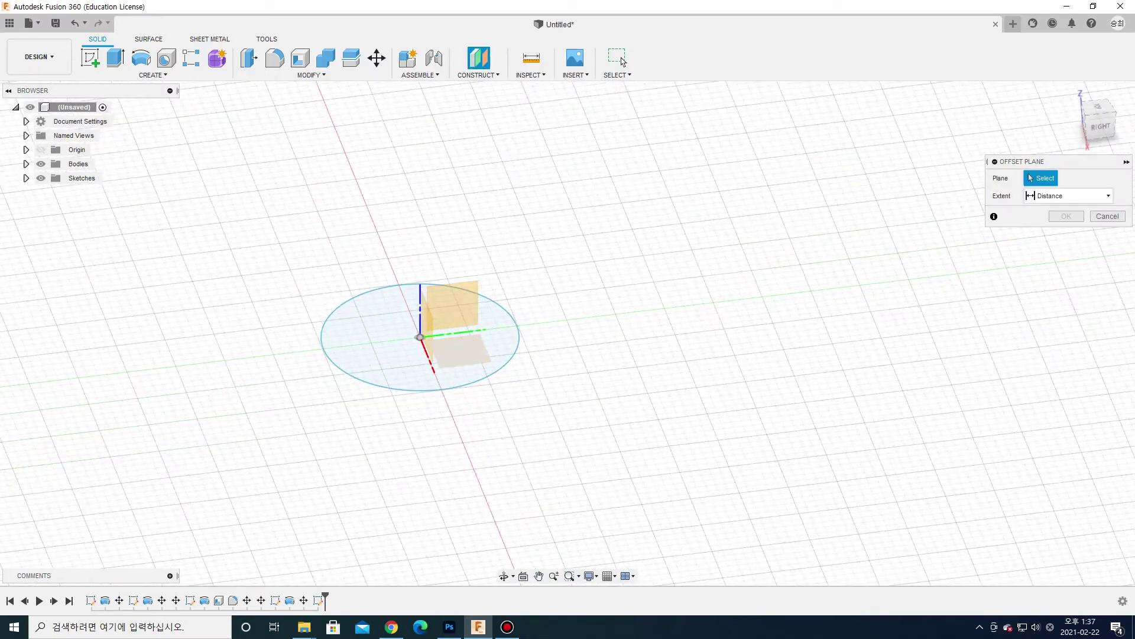
left_click(367, 349)
type("7")
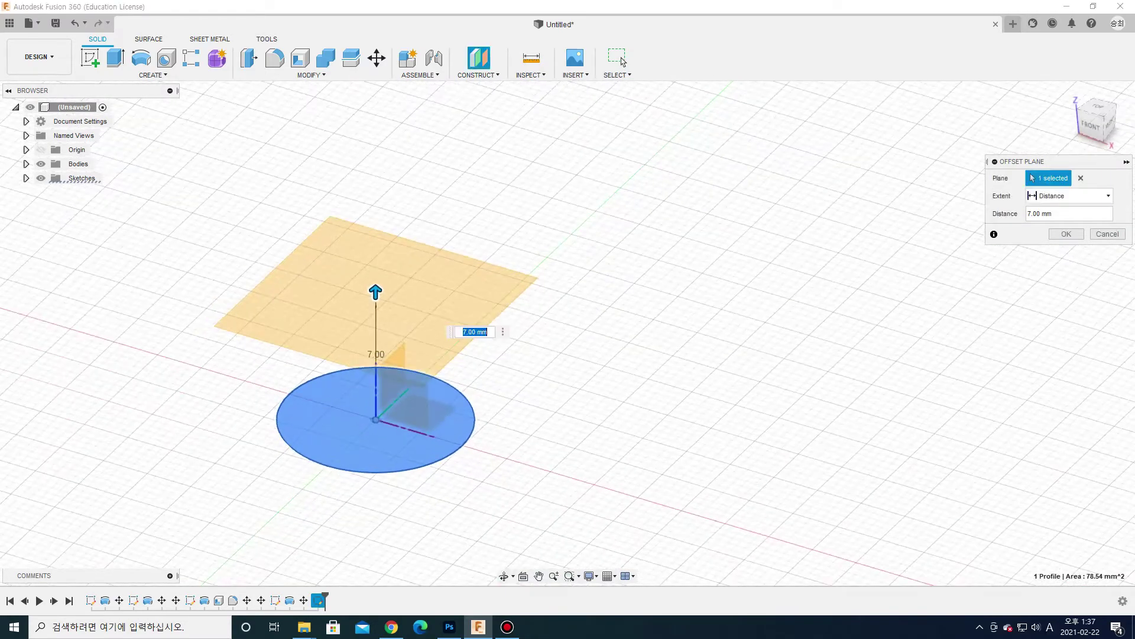
left_click_drag(375, 291, 376, 249)
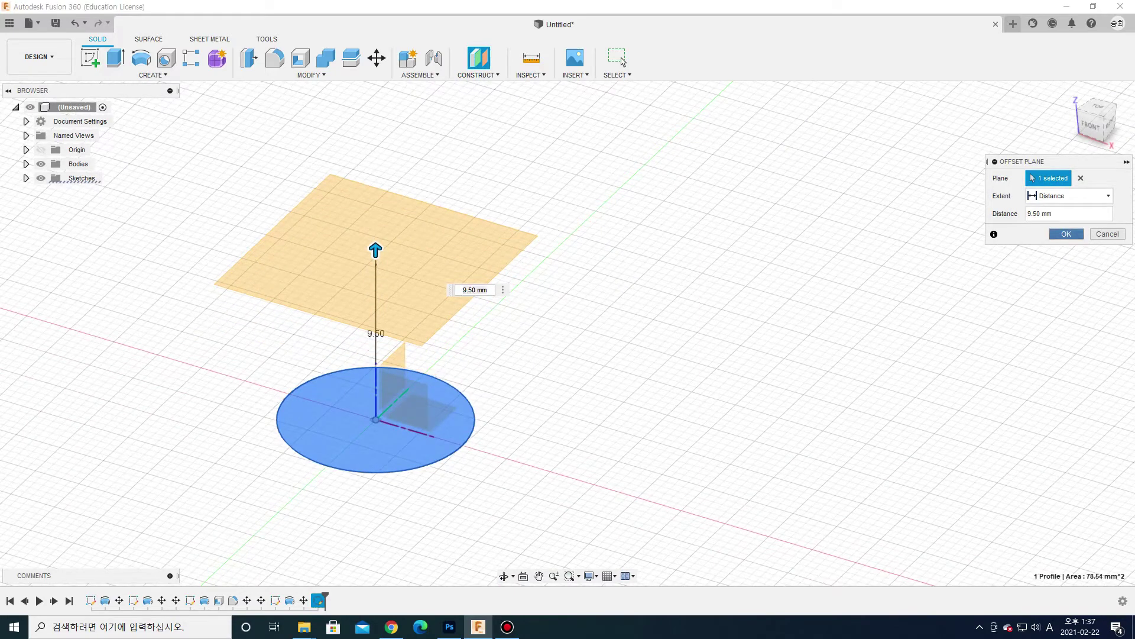
key("Return")
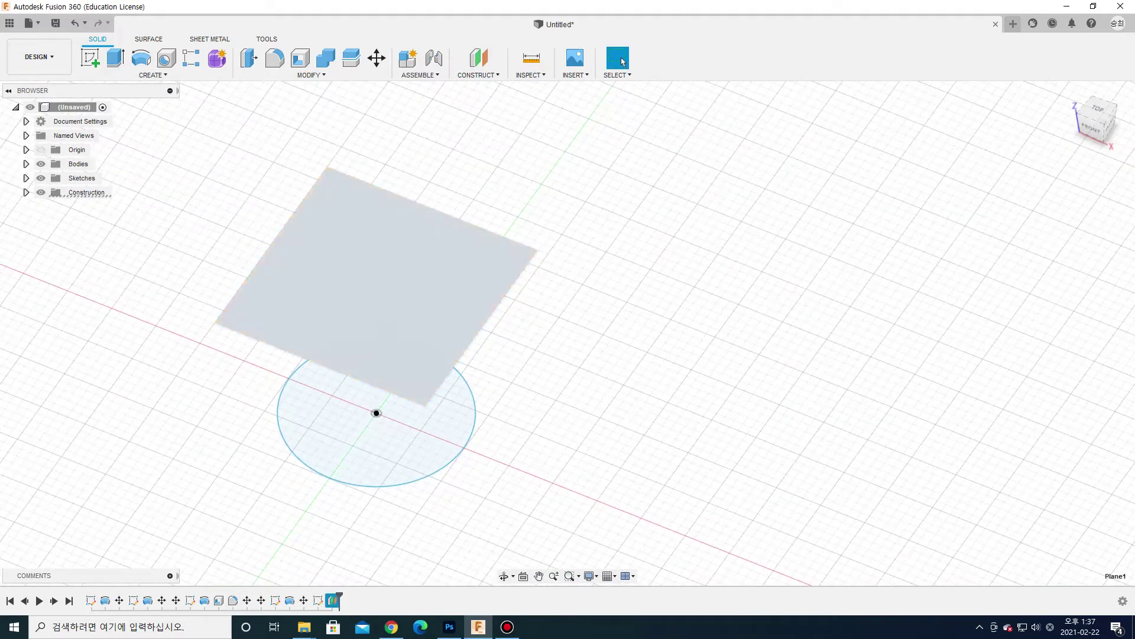
key("shift+F10")
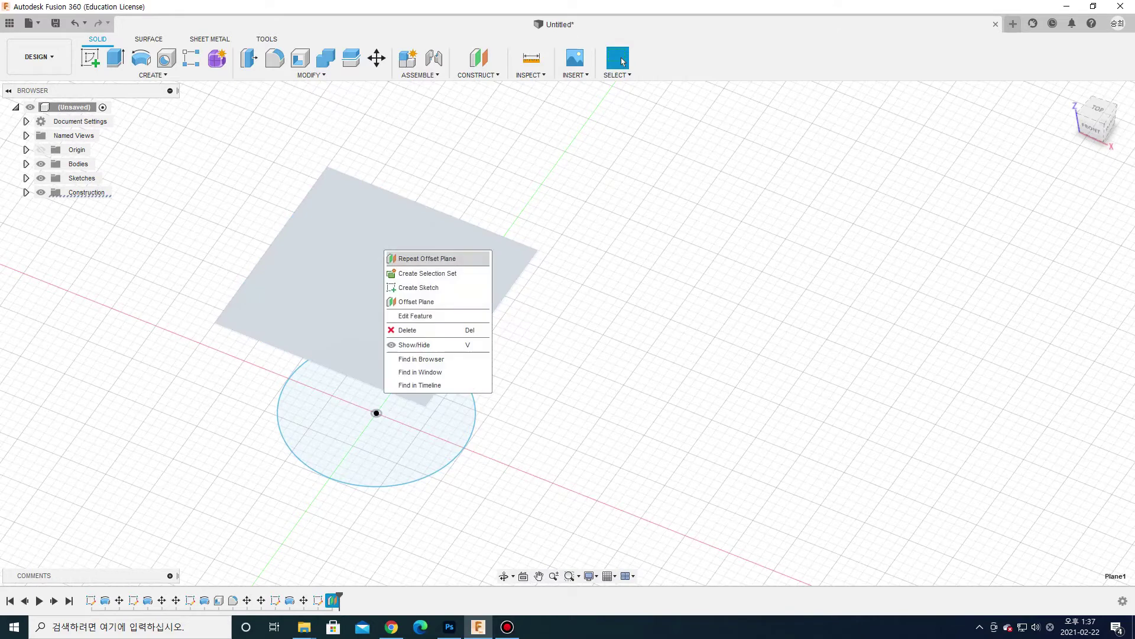
Step: On the raised plane, sketch a centre-point square anchored at the origin
key("Return")
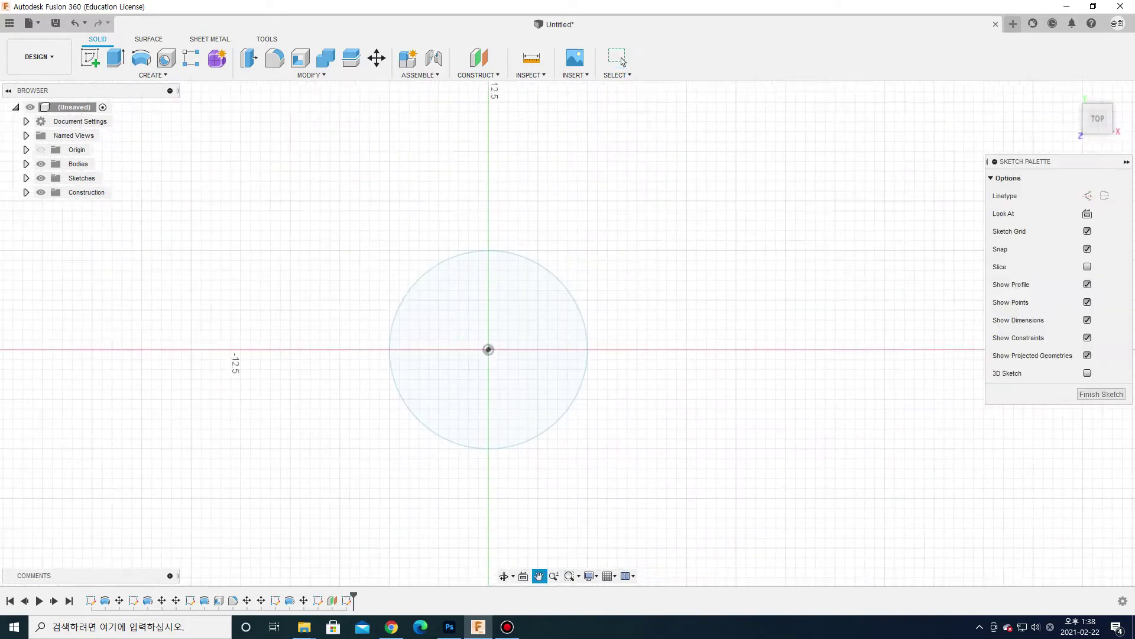
key("c")
left_click(140, 75)
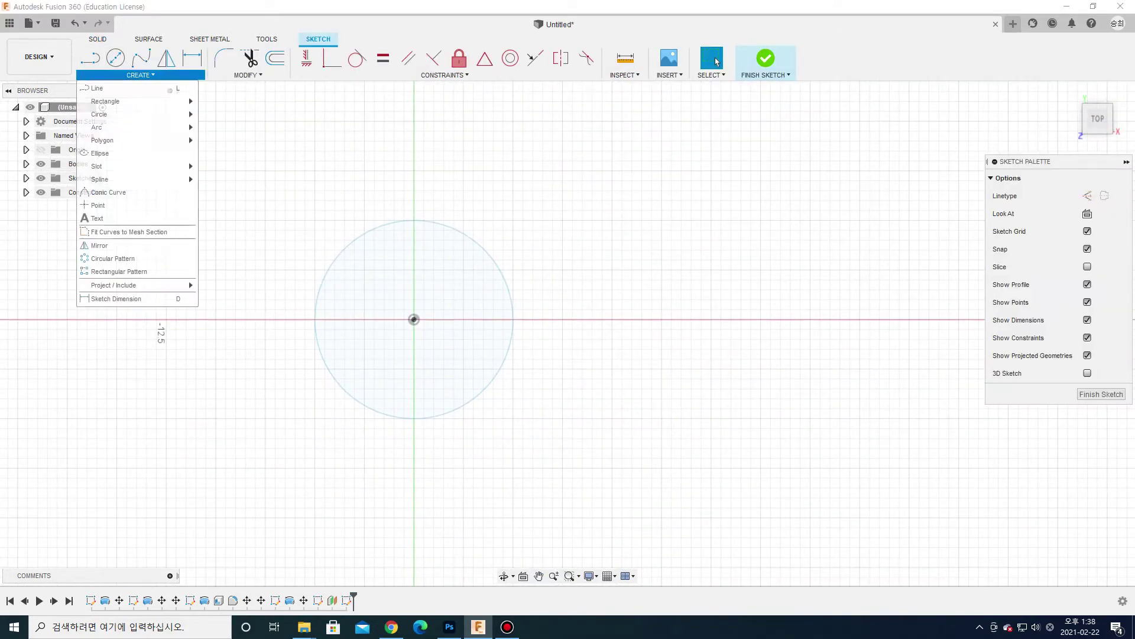
left_click(233, 101)
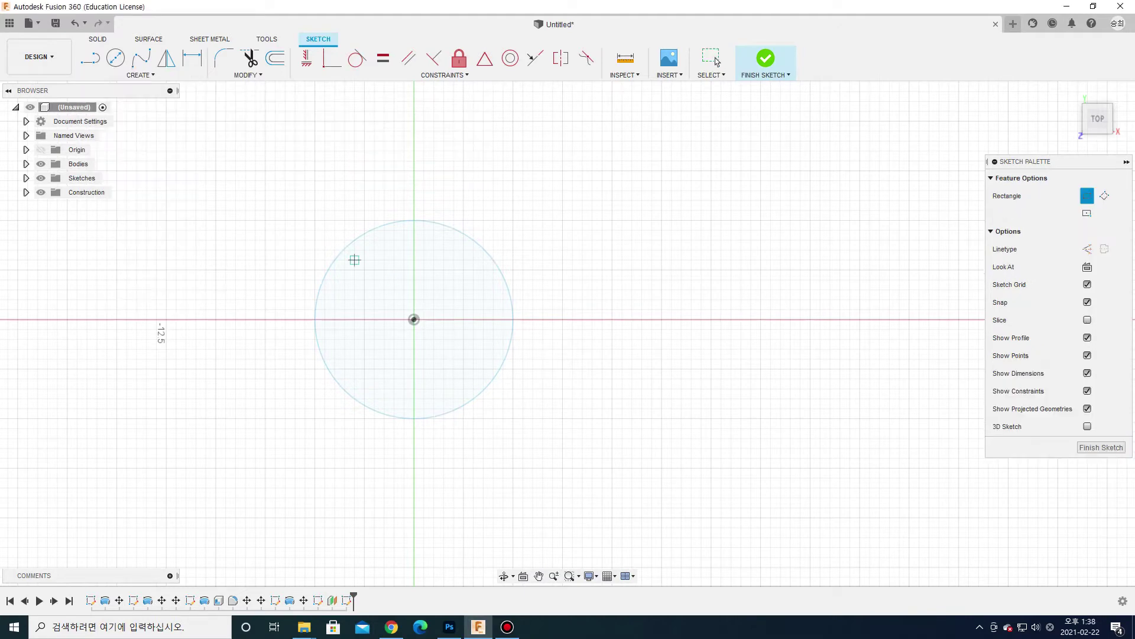
left_click(140, 75)
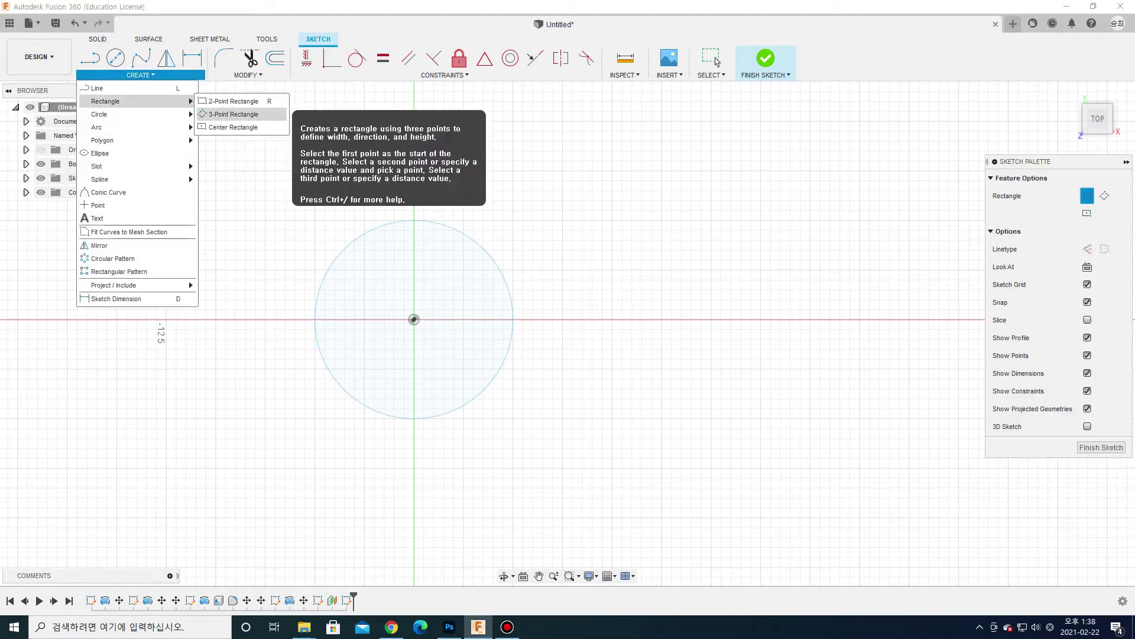
left_click(230, 115)
left_click(414, 319)
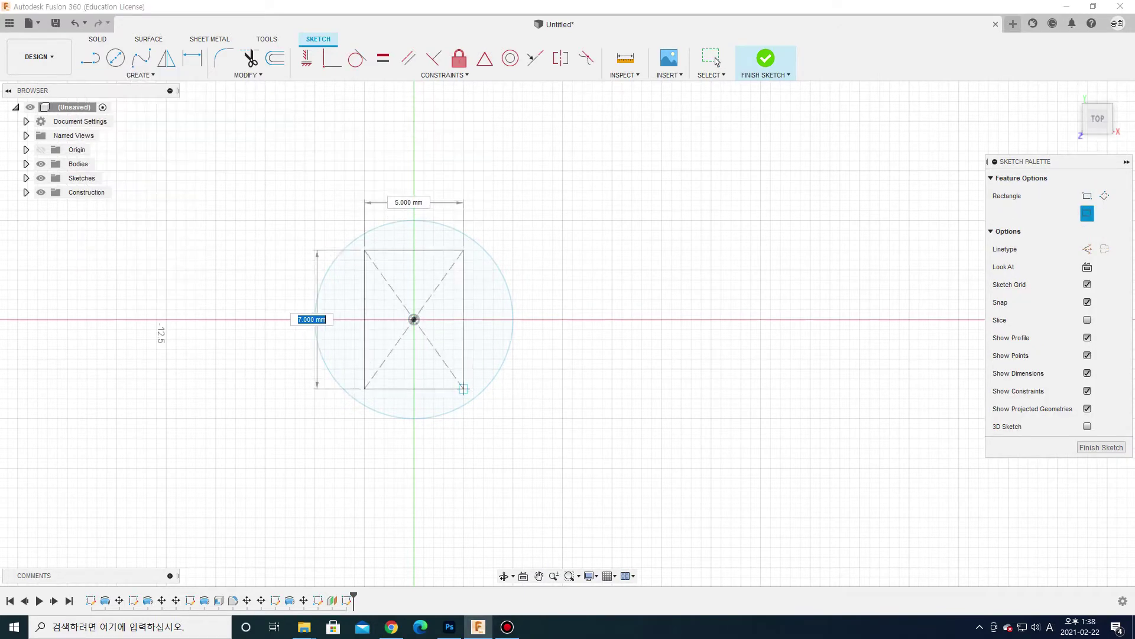
left_click(473, 379)
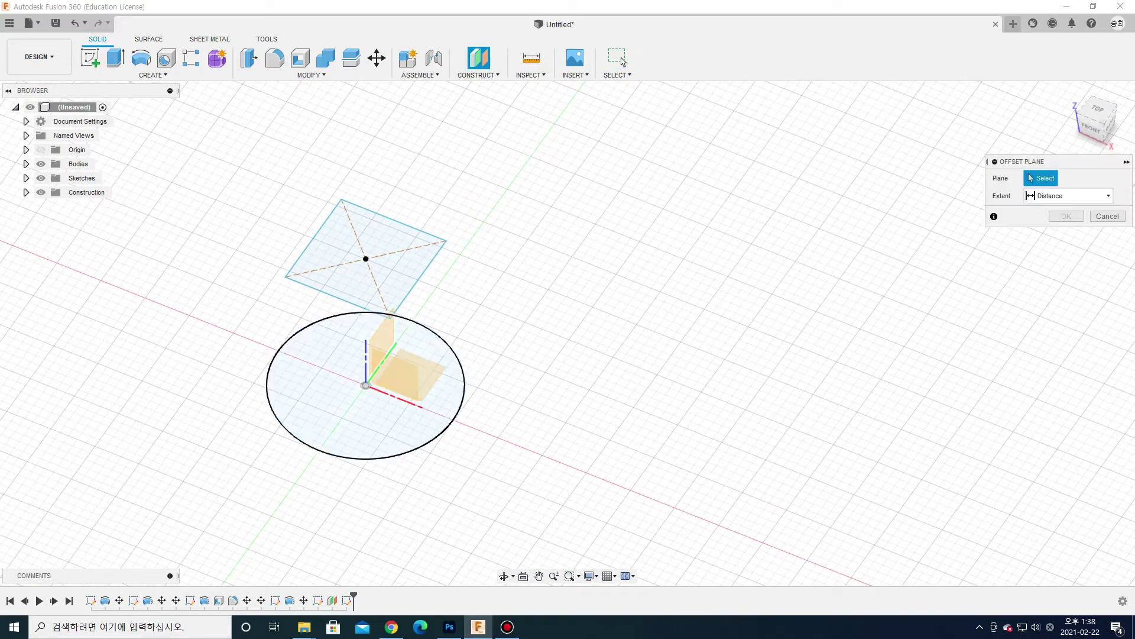
Step: Create a second offset plane 10.50 mm above the square profile
left_click(365, 259)
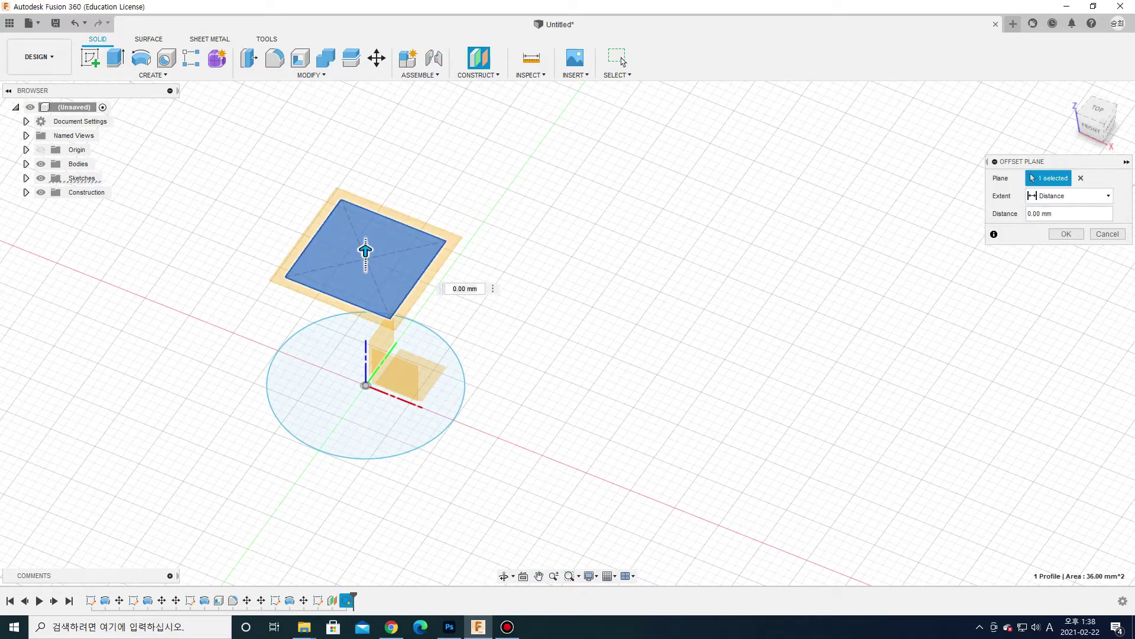
left_click_drag(366, 250, 365, 111)
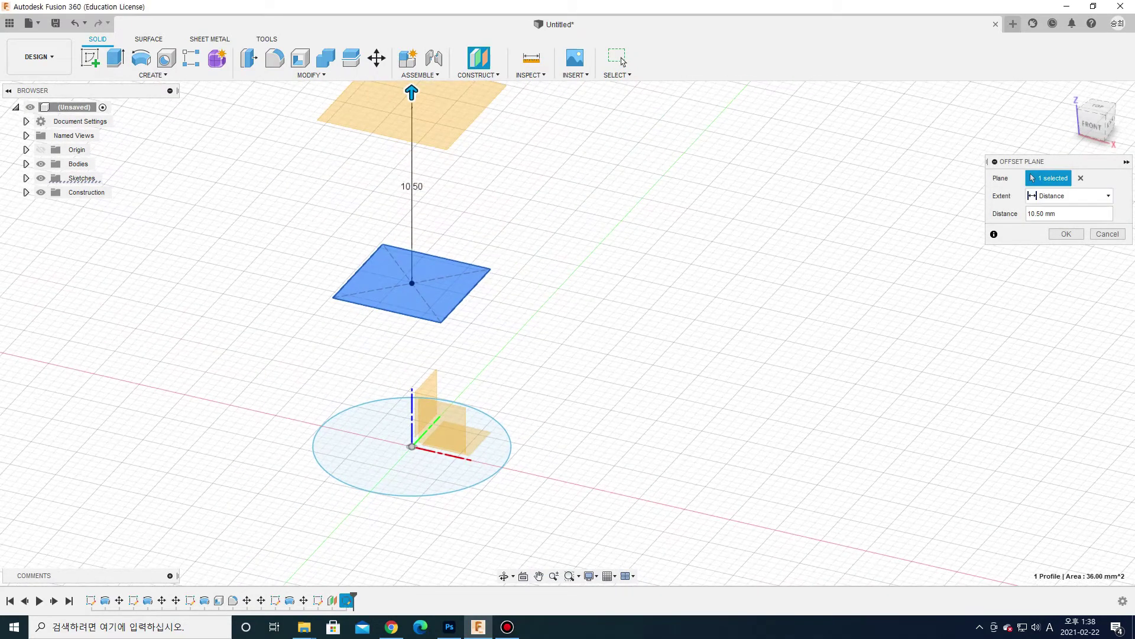
key("Return")
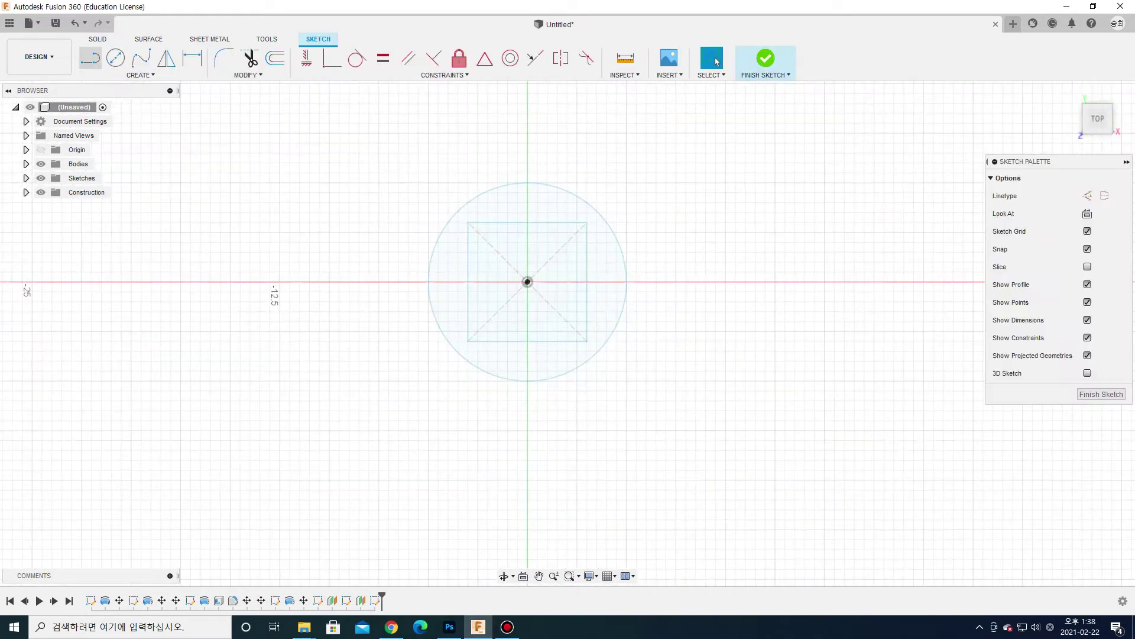
Step: Sketch a small circle centred on the origin of that plane and finish
key("c")
left_click(527, 281)
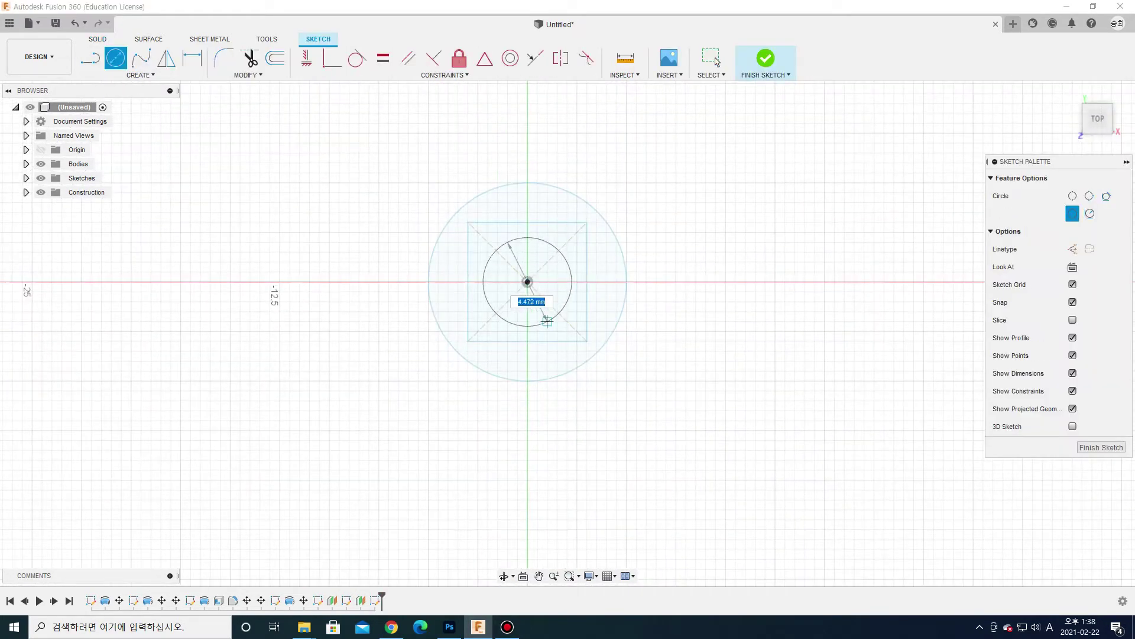
left_click(537, 312)
left_click(766, 57)
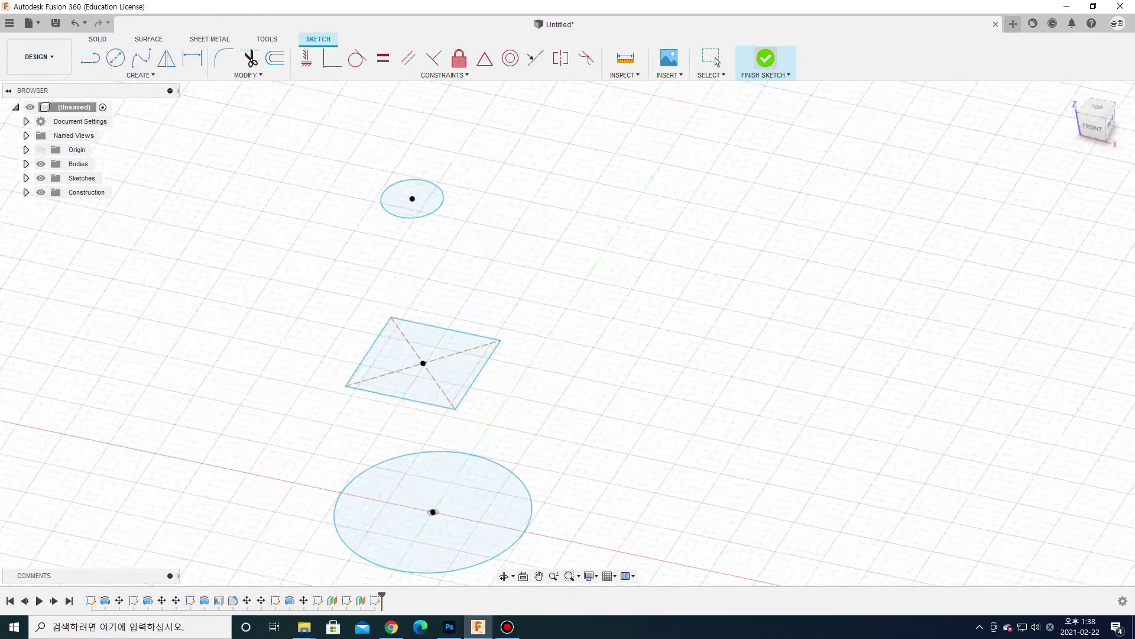
Step: Start a loft with the base circle, square and top circle as profiles 1, 2 and 3
left_click(153, 75)
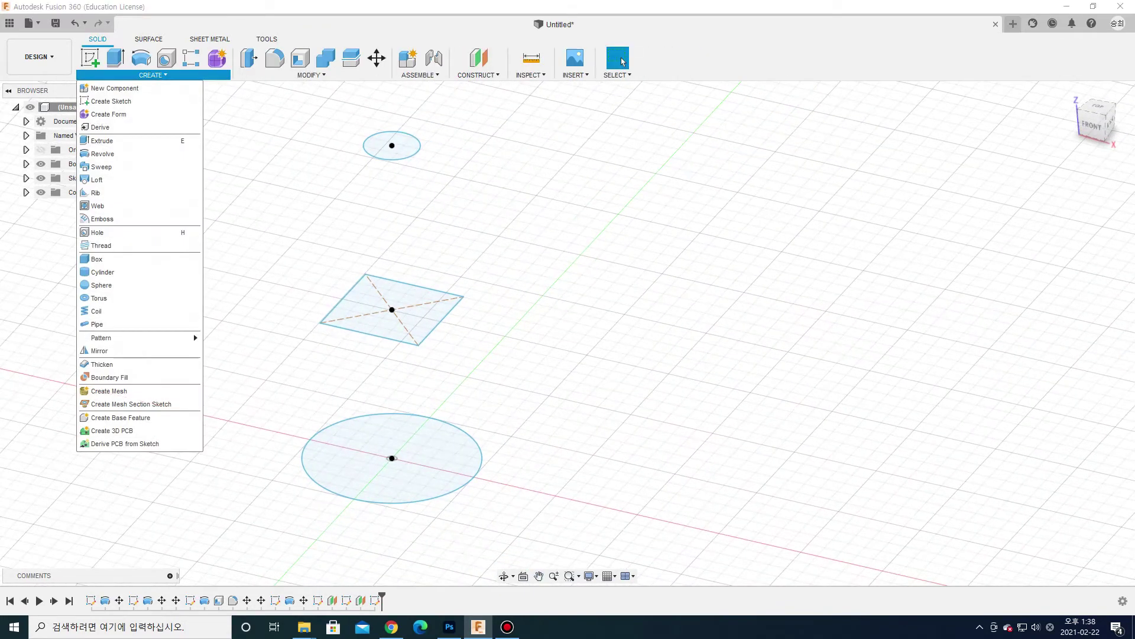
key("Return")
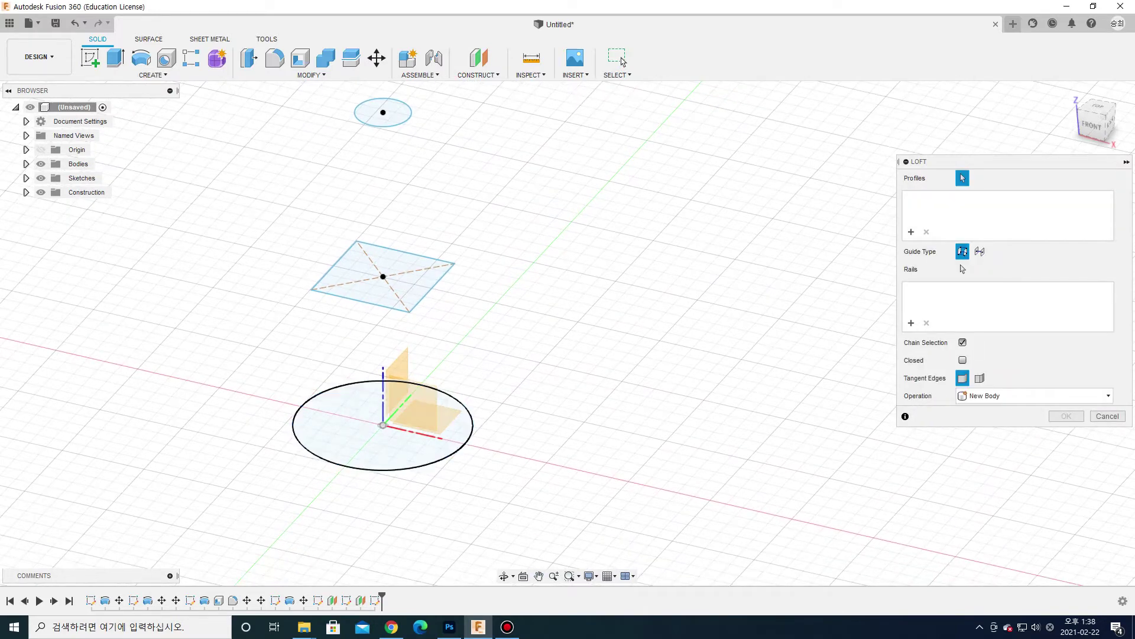
middle_click_drag(385, 426, 426, 413, "shift")
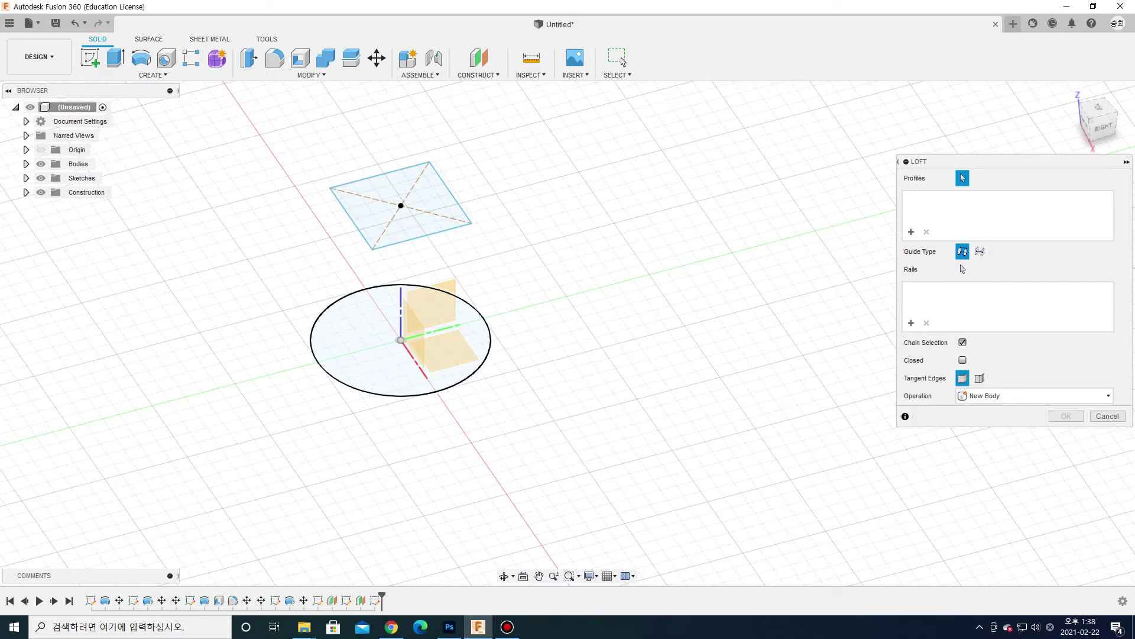
mouse_move(413, 355)
middle_mouse_down("shift")
mouse_move(450, 331)
mouse_move(465, 355)
middle_mouse_up("shift")
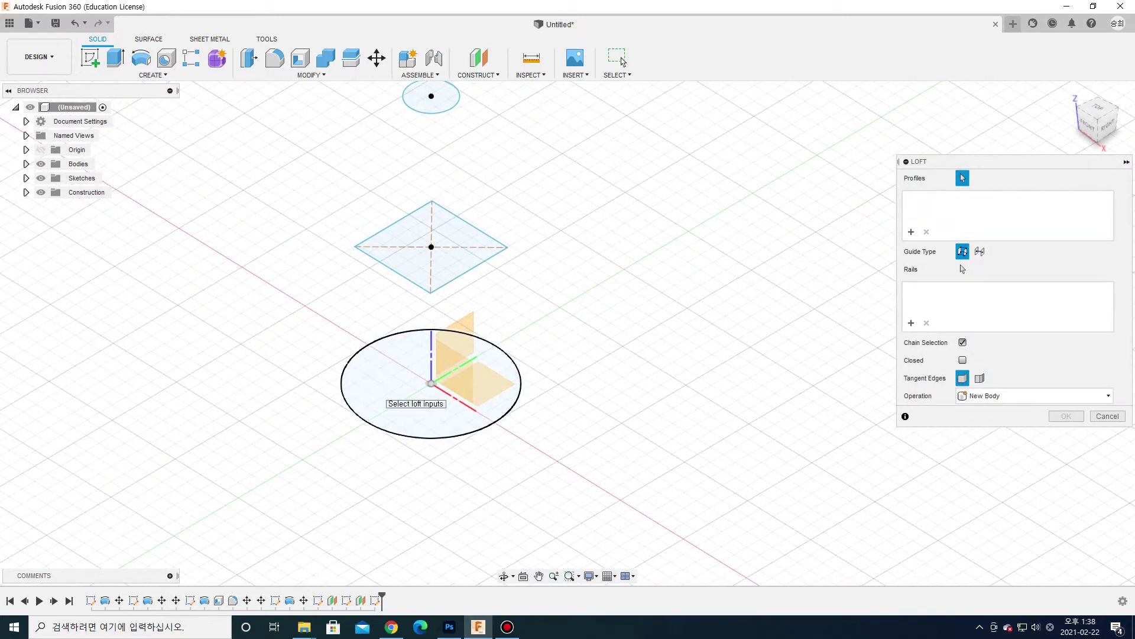
left_click(379, 391)
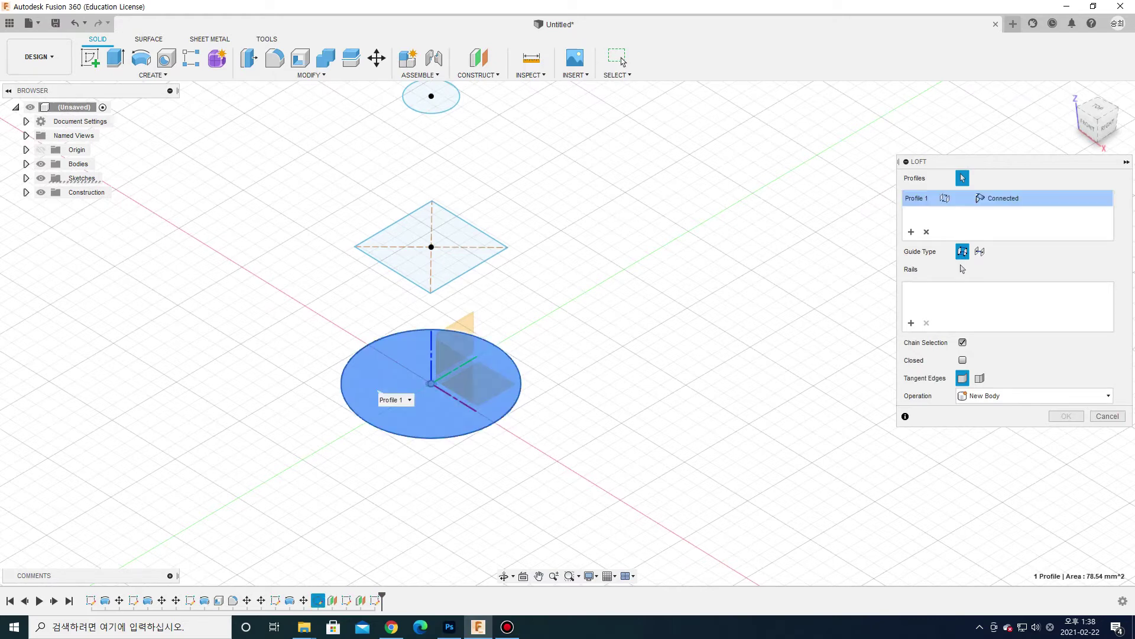
left_click(415, 260)
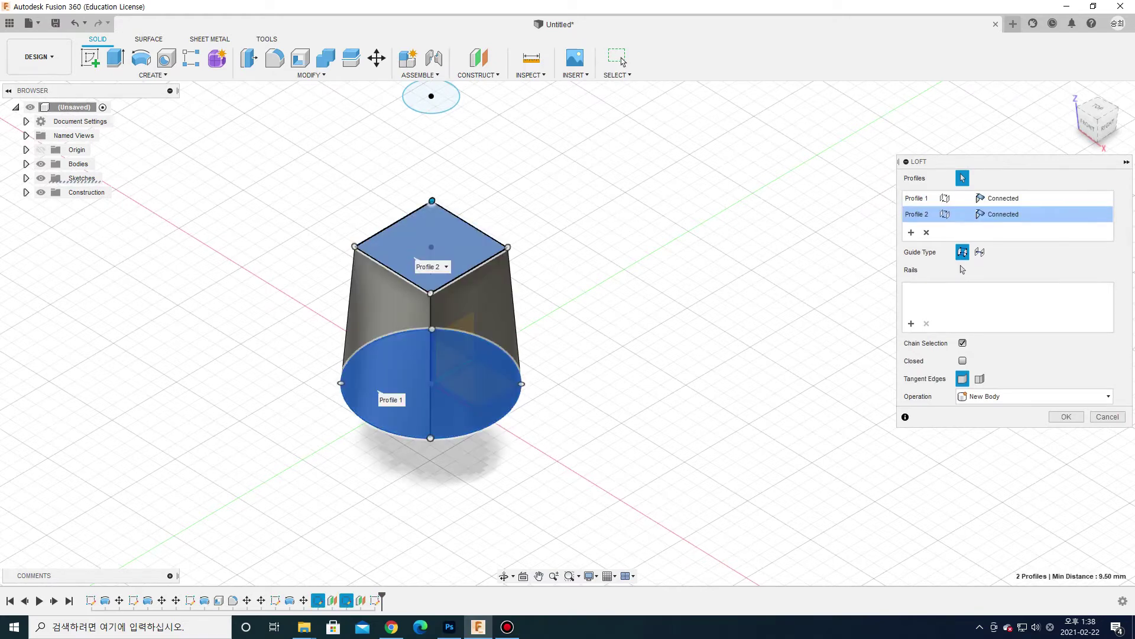
middle_click_drag(415, 260, 401, 347)
left_click(416, 183)
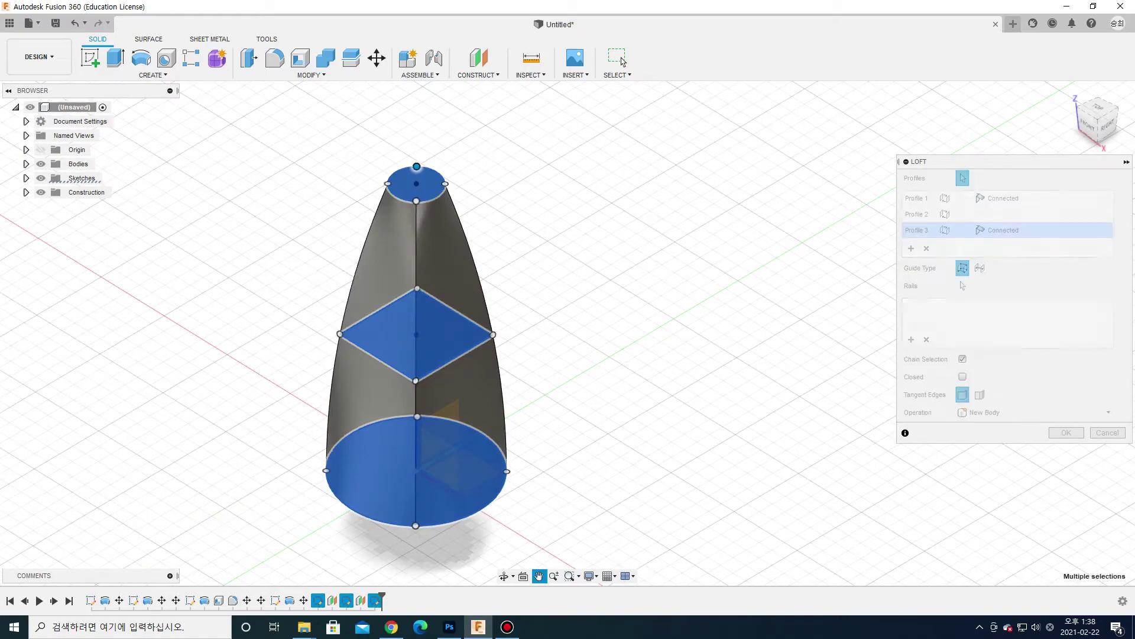
mouse_move(416, 184)
middle_mouse_down()
mouse_move(421, 169)
mouse_move(450, 177)
middle_mouse_up()
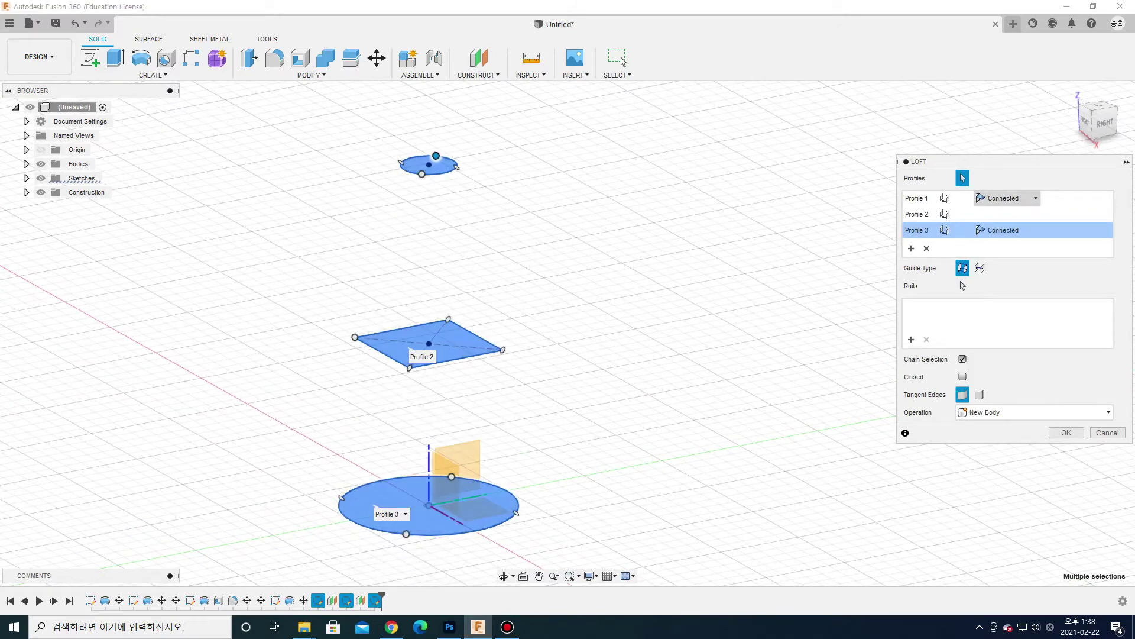
Step: Set the end conditions of the first and third loft profiles to Direction
left_click(1035, 198)
left_click(1001, 227)
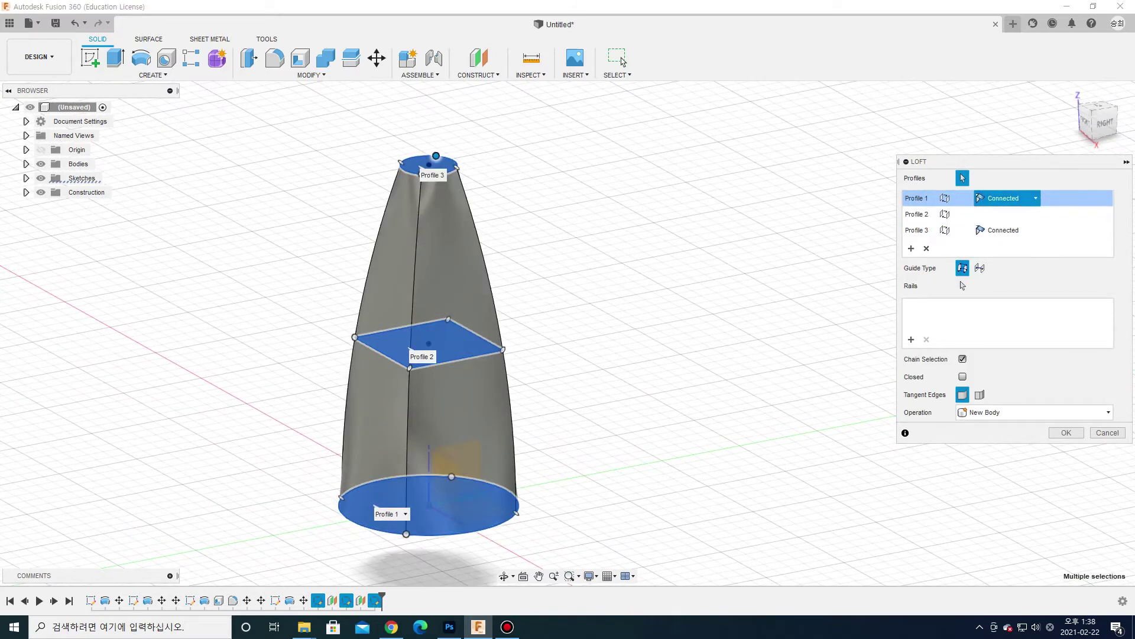
left_click(1035, 198)
left_click(1004, 214)
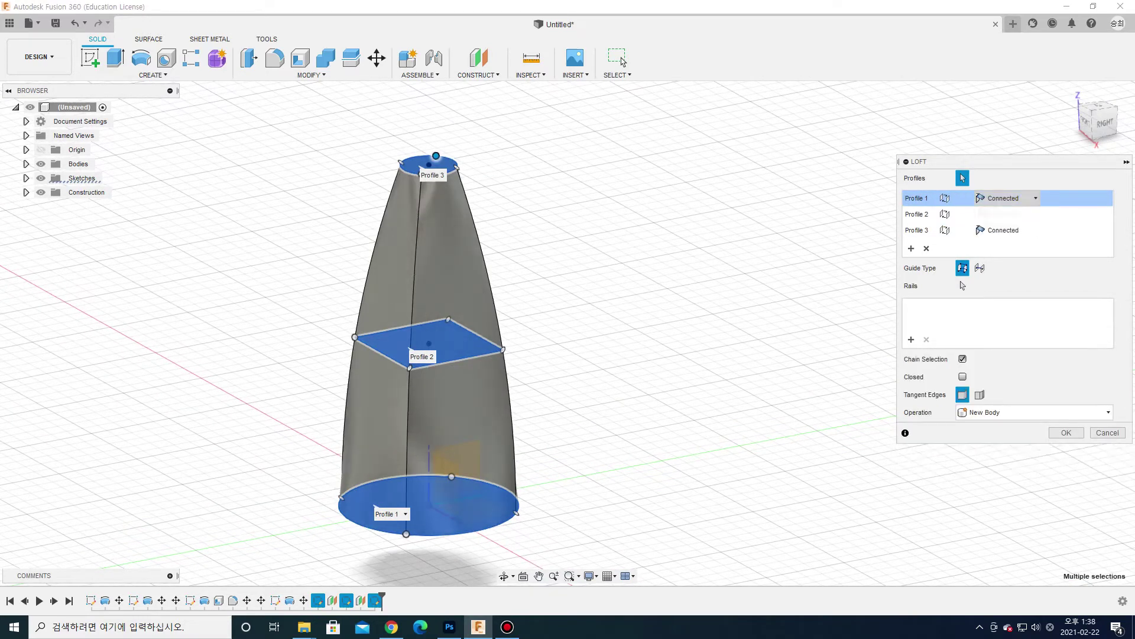
left_click(1036, 198)
left_click(1001, 229)
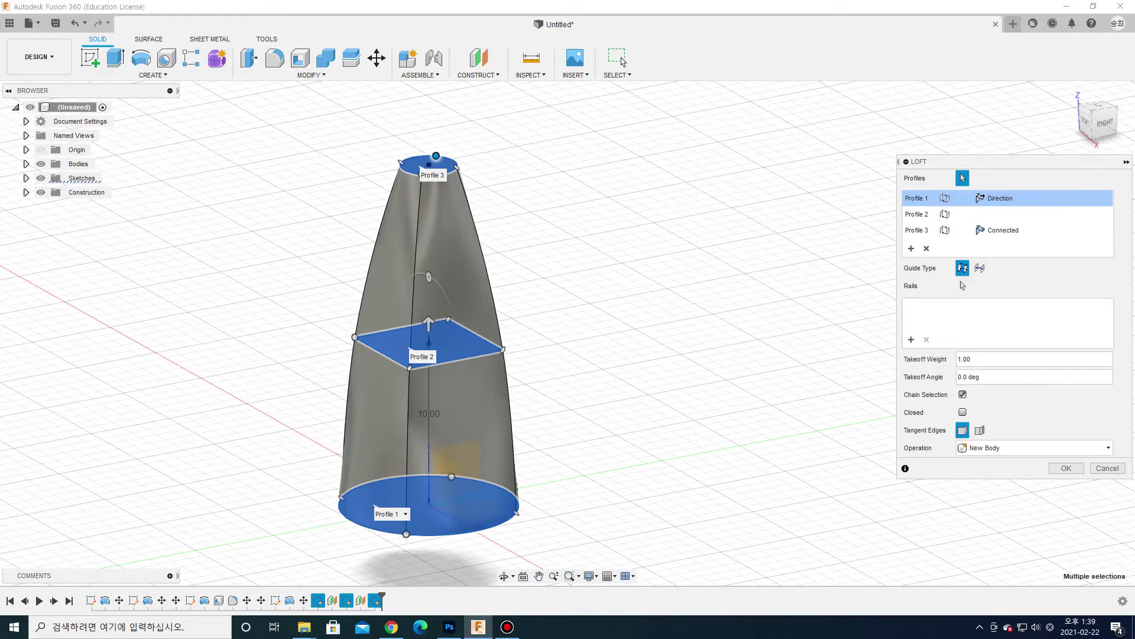
left_click(1035, 198)
left_click(1004, 214)
left_click(1035, 198)
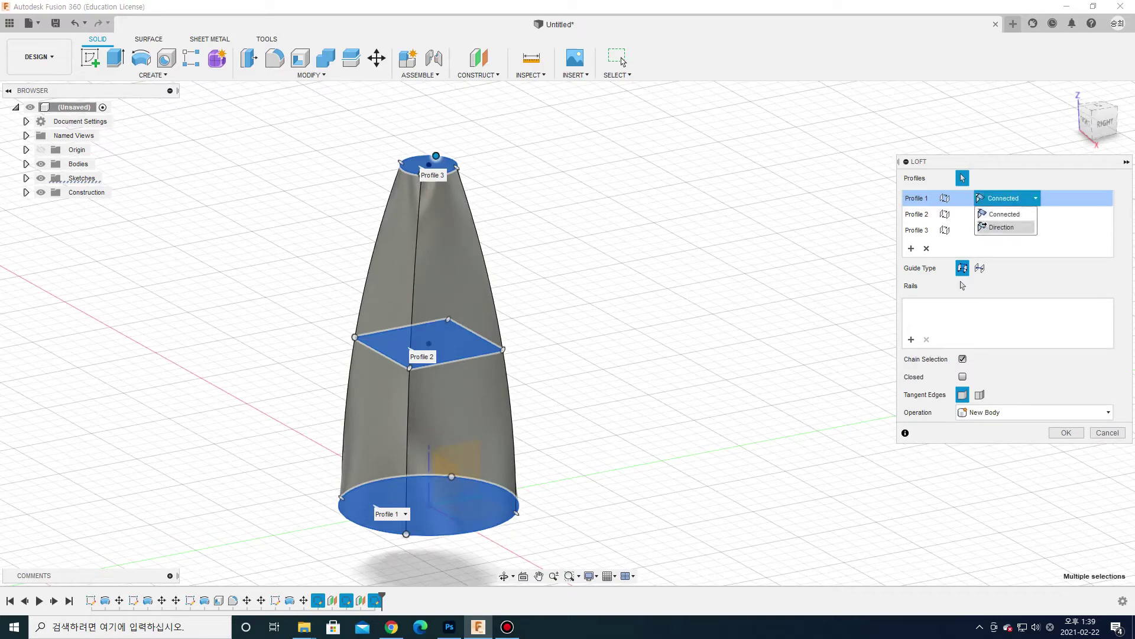
left_click(1001, 227)
left_click(1035, 230)
left_click(1001, 259)
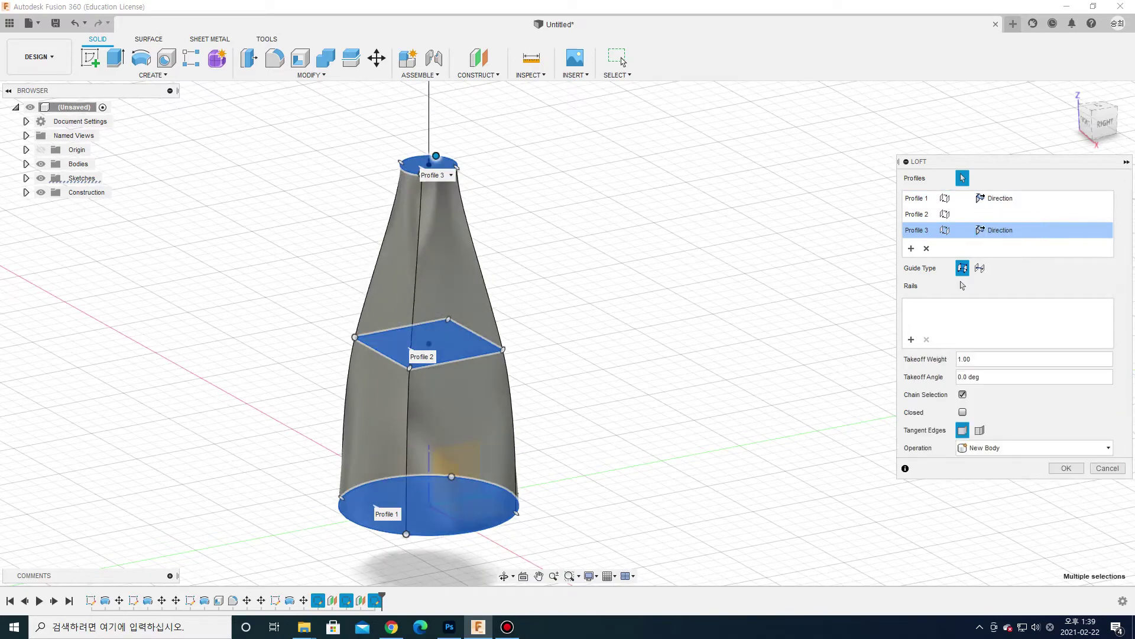
Step: Keep rails as the loft guide and create the loft as a new body
middle_click_drag(567, 319, 591, 319, "shift")
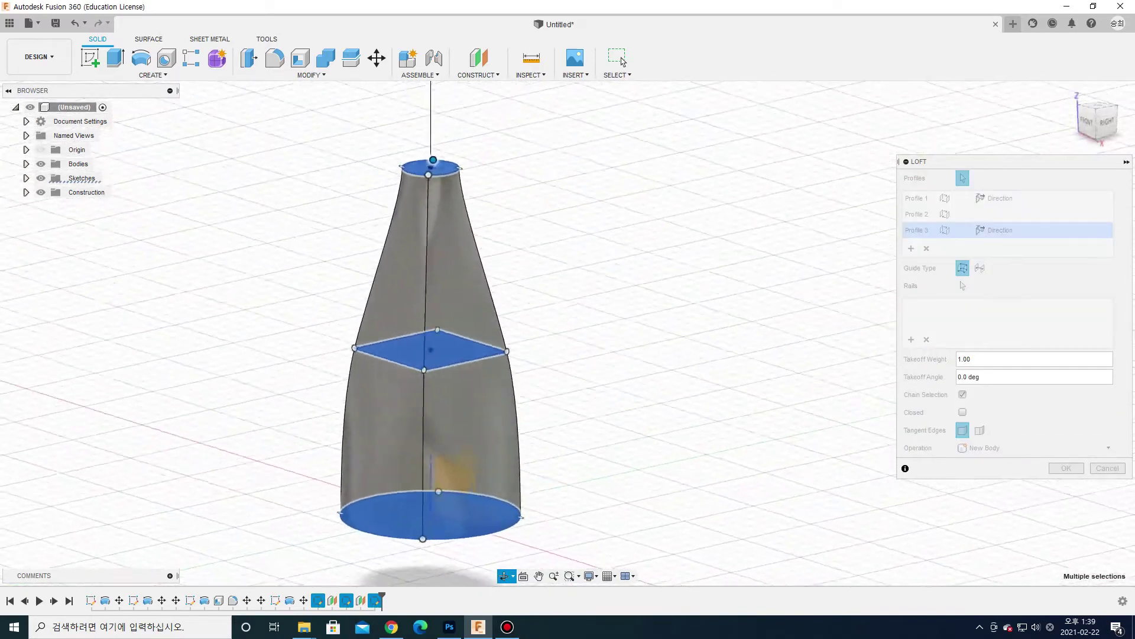
middle_click_drag(622, 61, 623, 61, "shift")
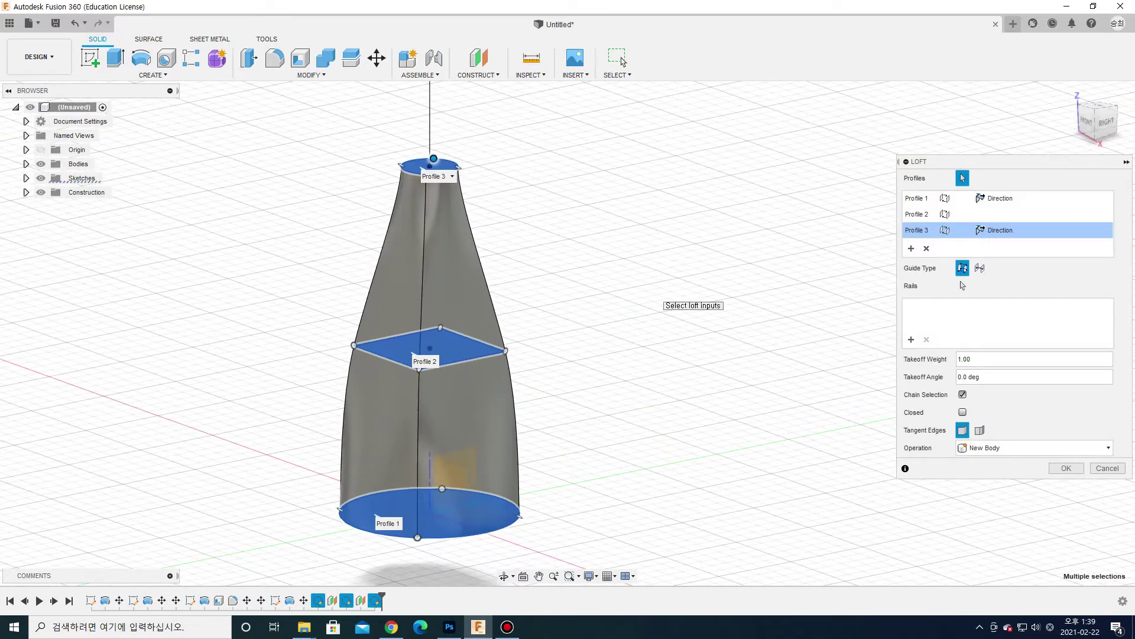
left_click(979, 268)
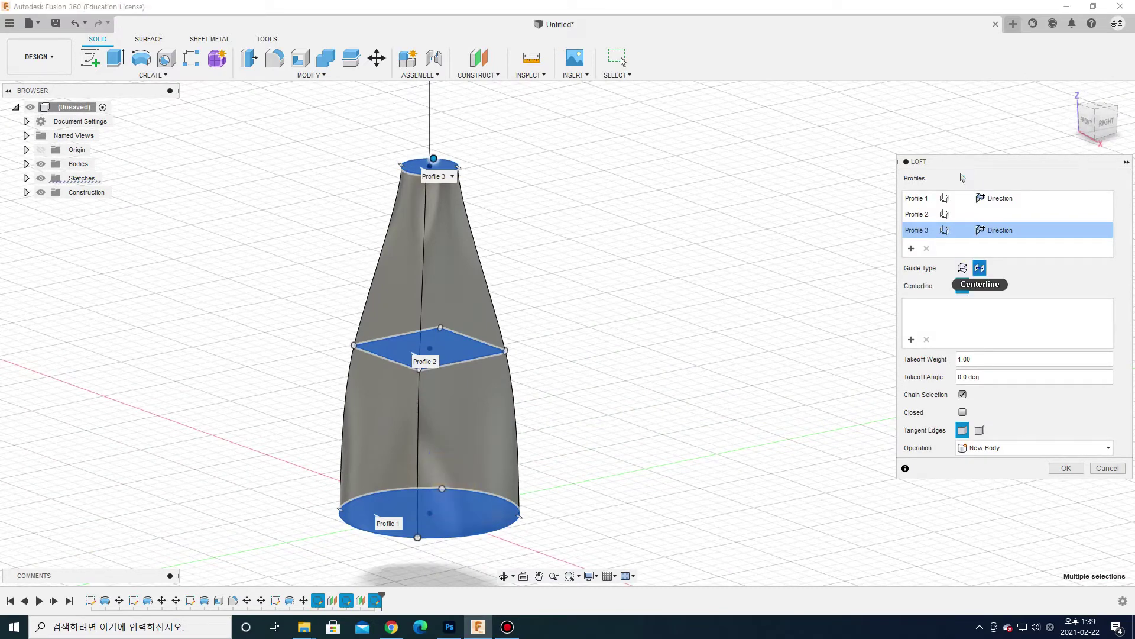
left_click(962, 268)
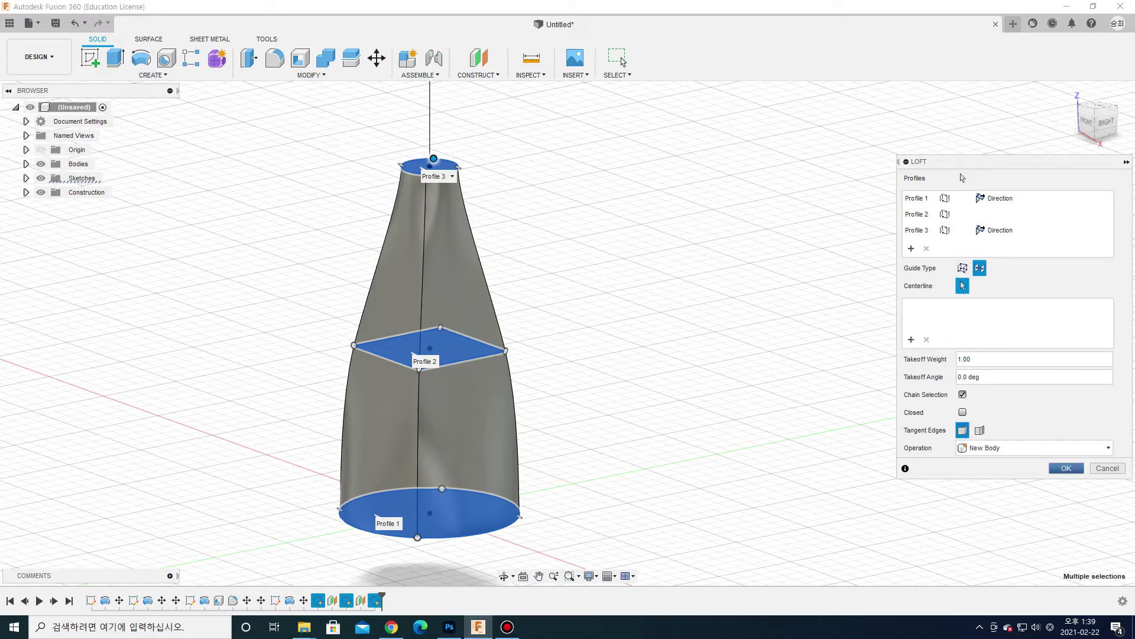
left_click(1066, 468)
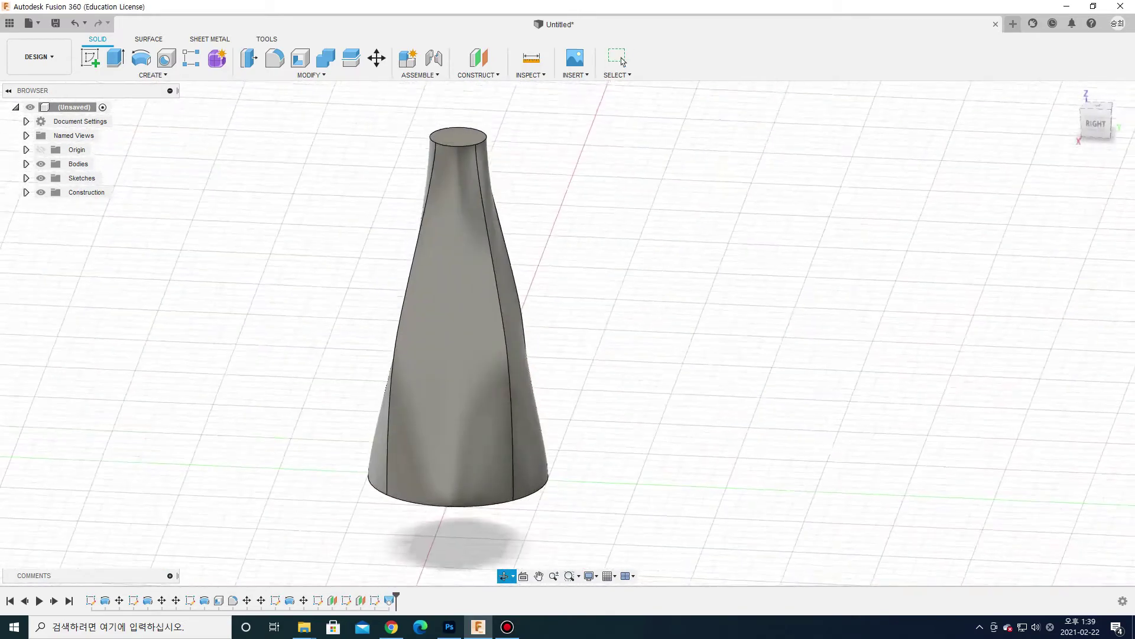
Step: Shell the bottle from its top face with a 0.5 mm wall
left_click(622, 61)
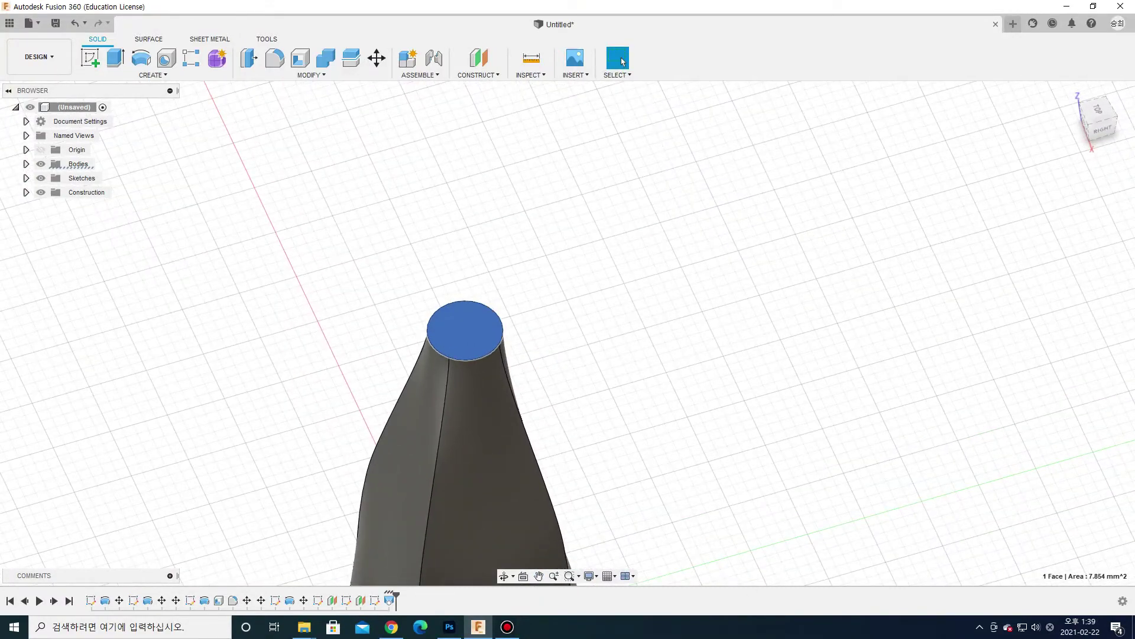
type("s")
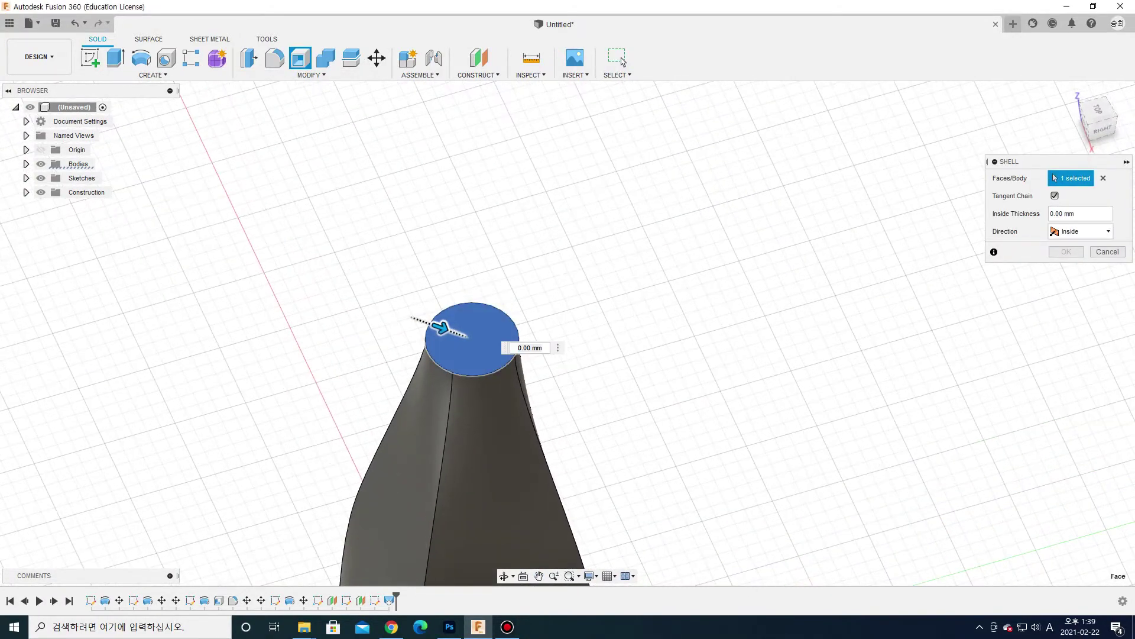
type("0.5")
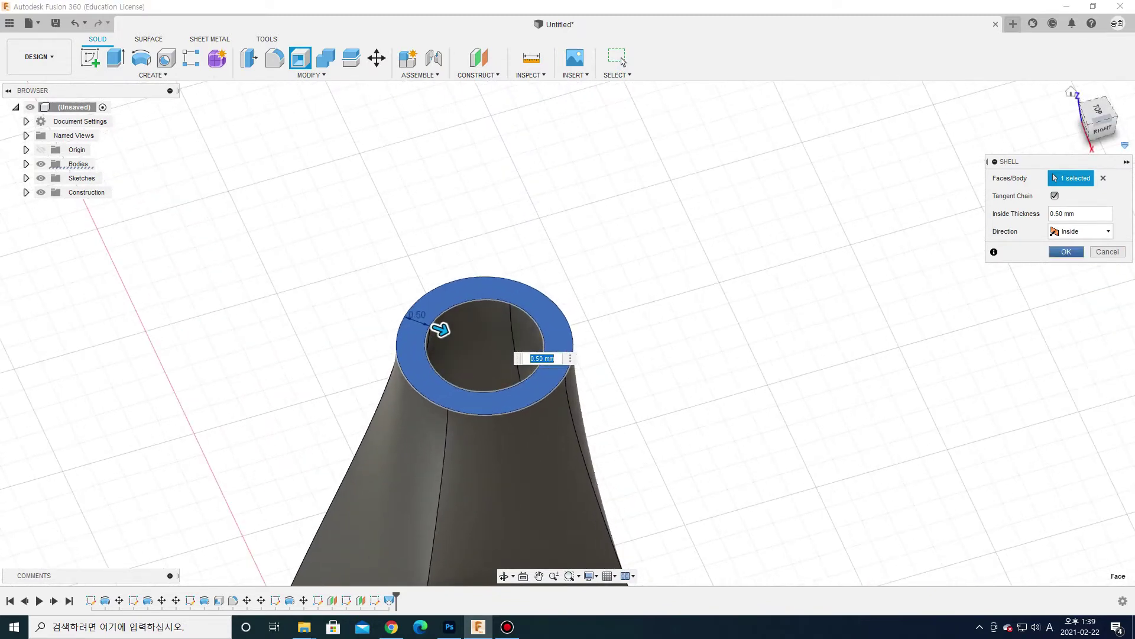
key("Return")
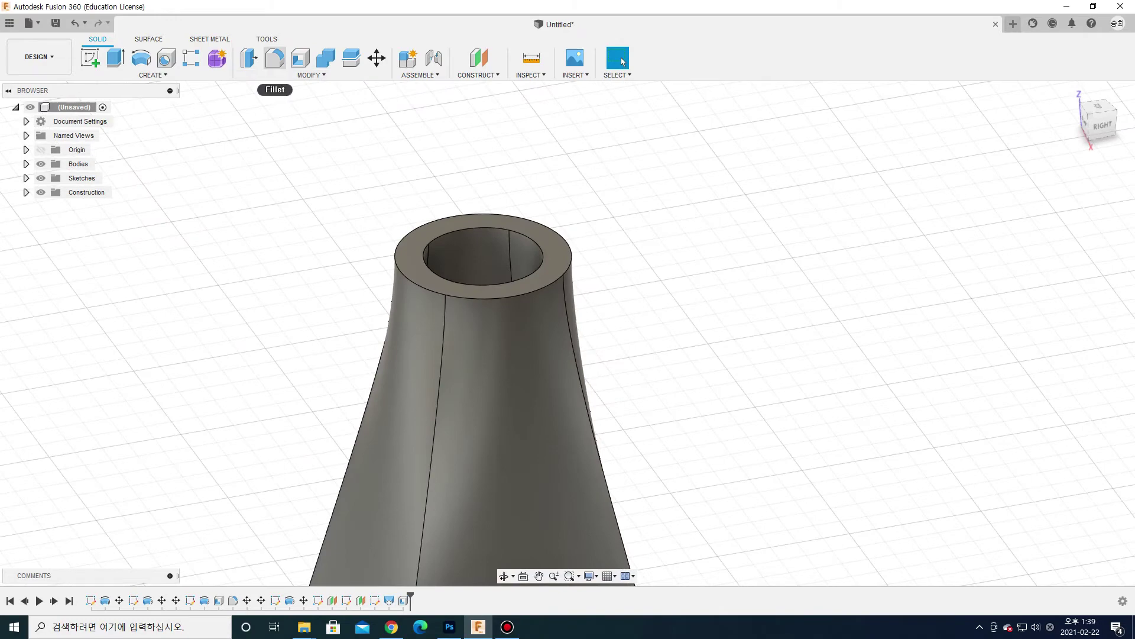
Step: Fillet the inner and outer rim edges with a 0.25 mm radius
key("f")
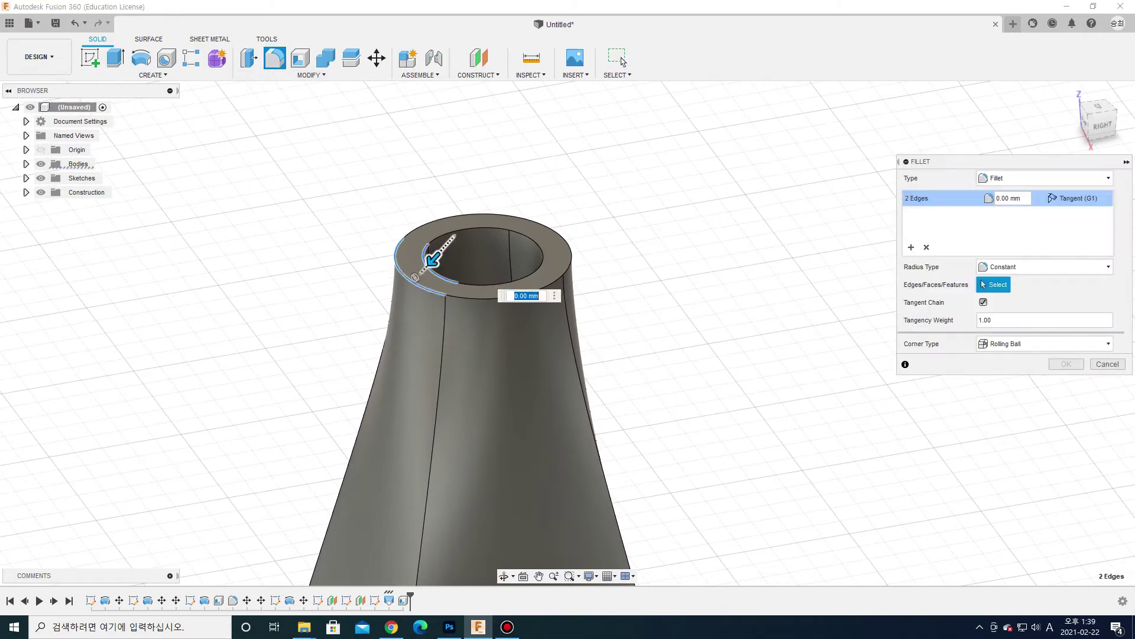
left_click(424, 264)
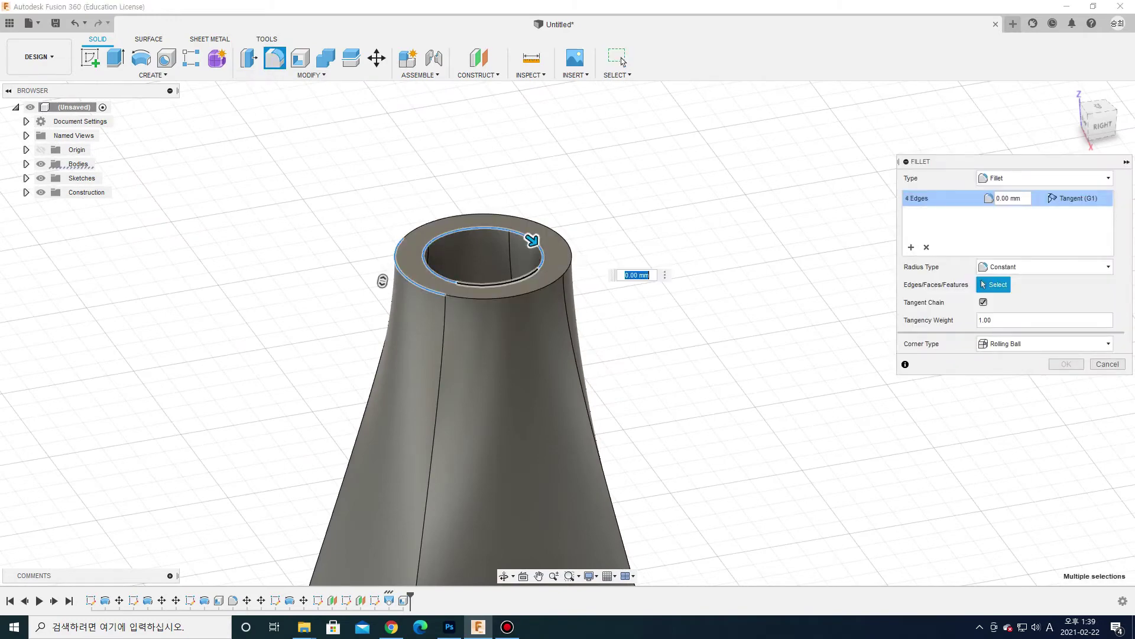
left_click(501, 313)
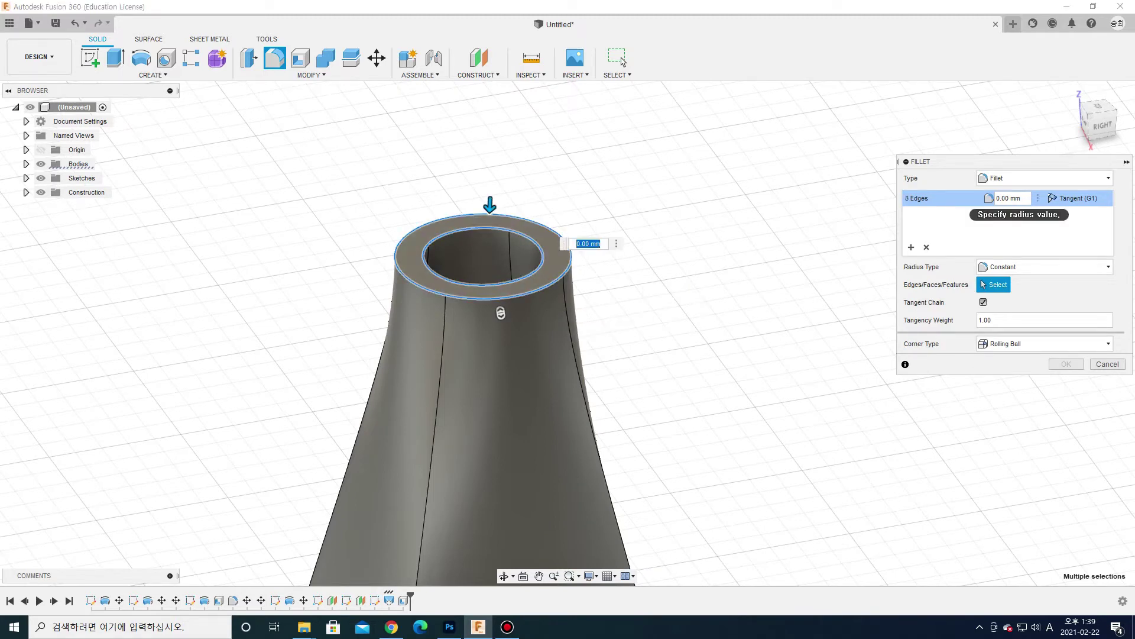
key("Tab")
type("0.25")
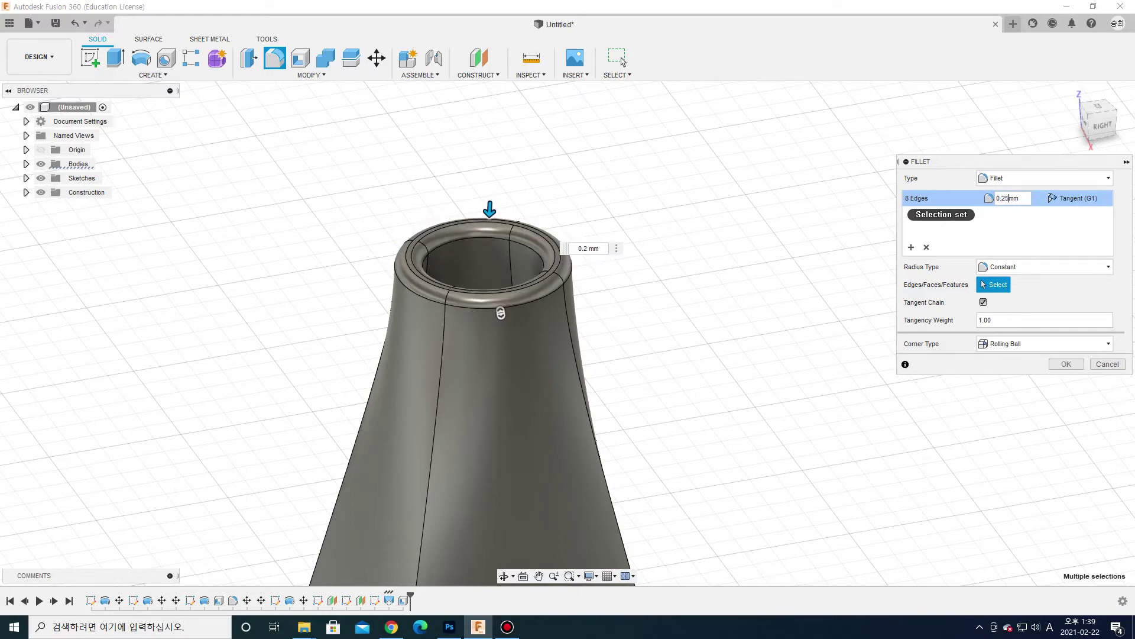
key("BackSpace")
type("5")
key("Return")
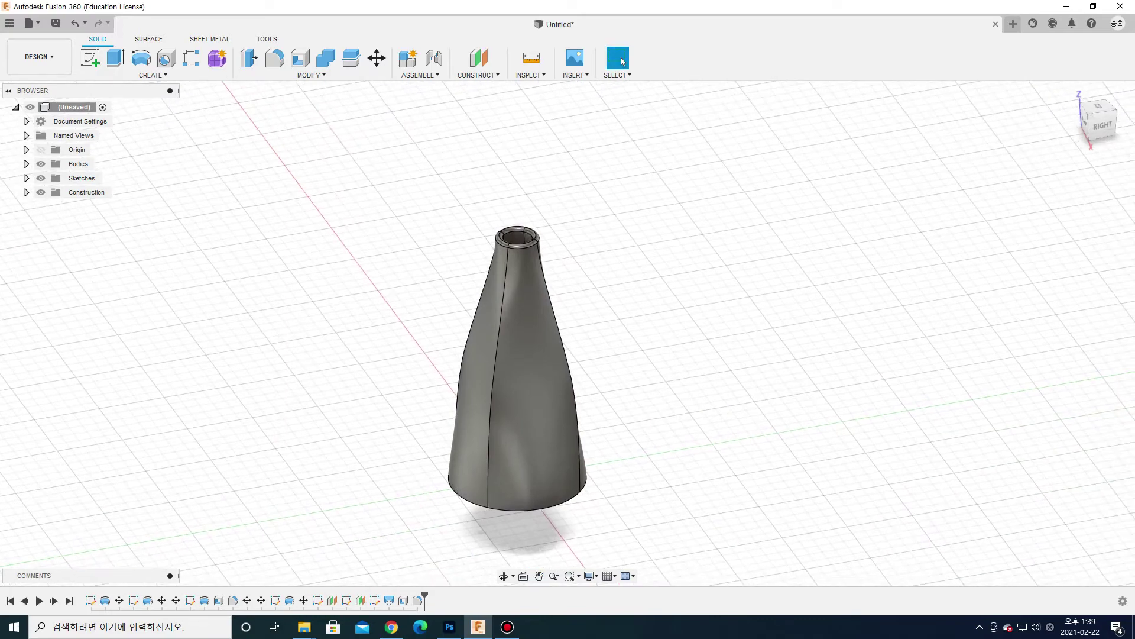
Step: Move the hollow bottle body 59 mm along Y, next to the sleeve
key("m")
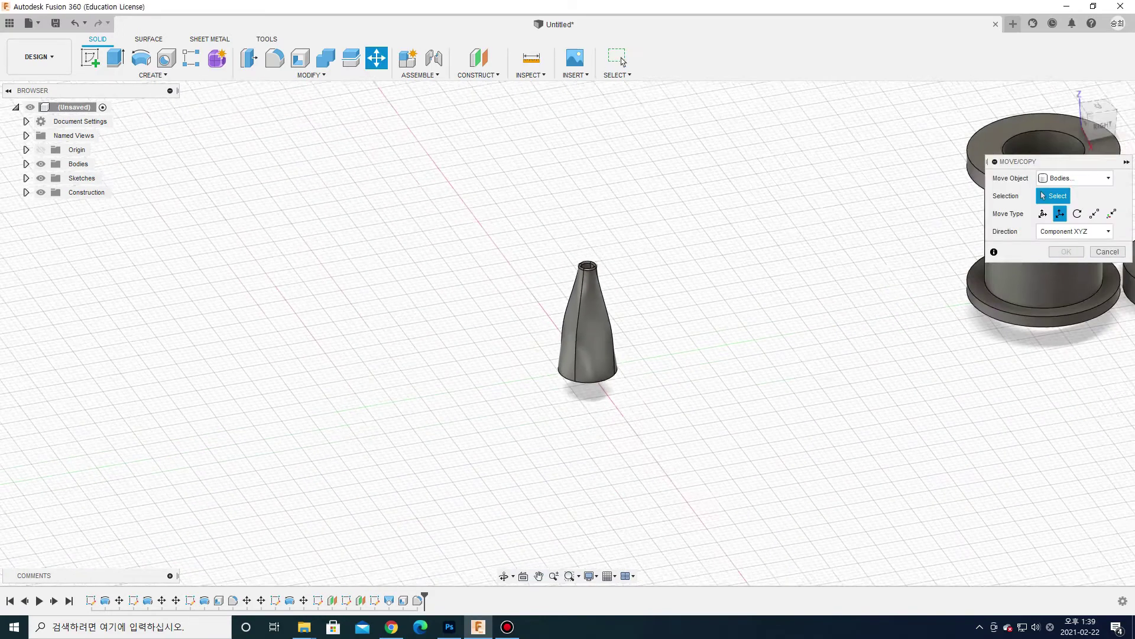
left_click_drag(362, 364, 688, 306)
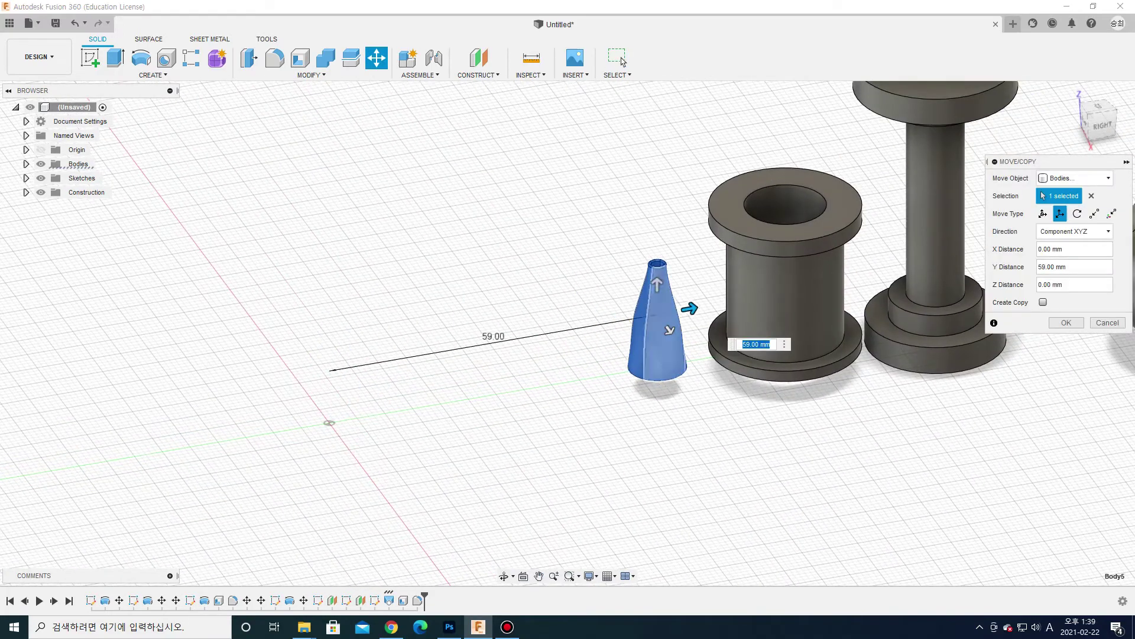
scroll(650, 366, "up", 2)
key("Return")
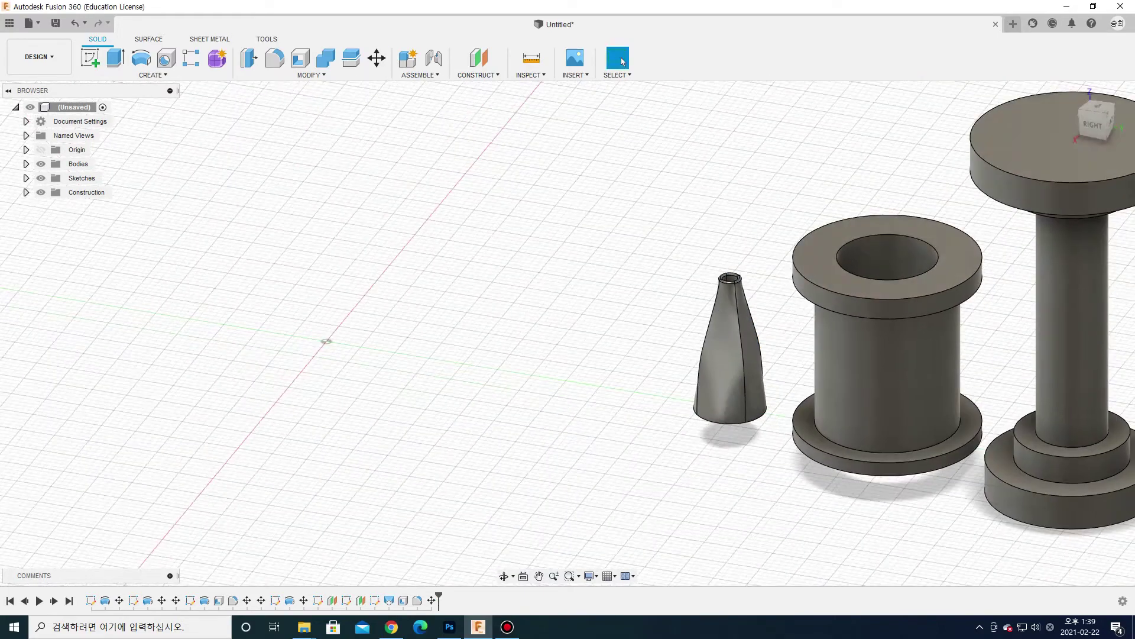
middle_click_drag(309, 391, 459, 349)
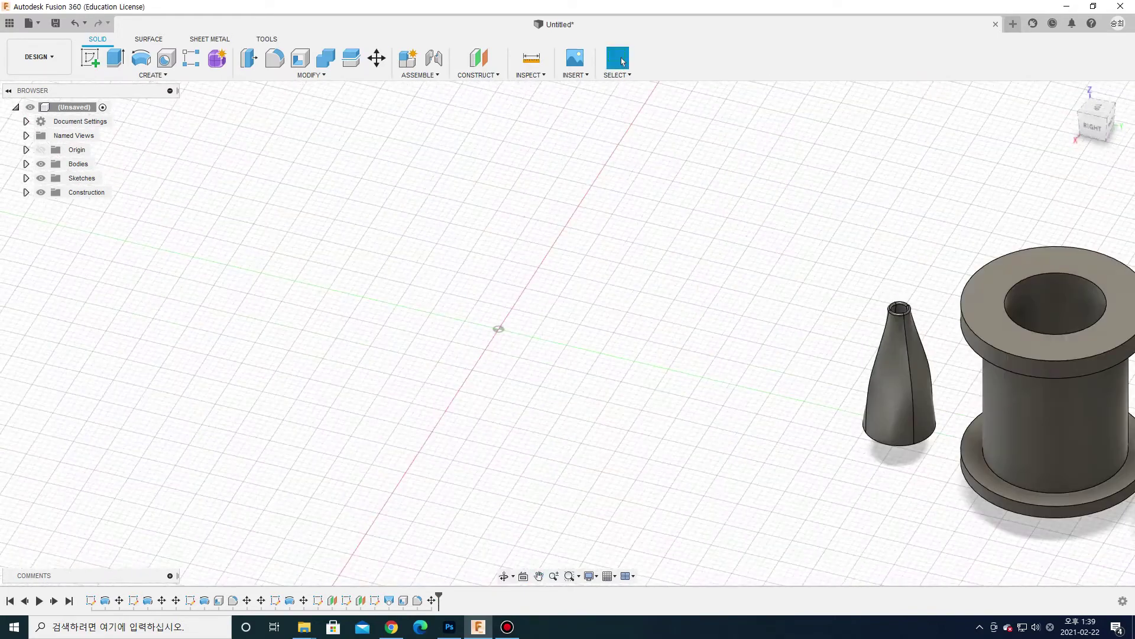
scroll(468, 338, "up", 3)
Step: Sketch a 15 mm five-sided circumscribed polygon at the origin on the XY plane
left_click(152, 75)
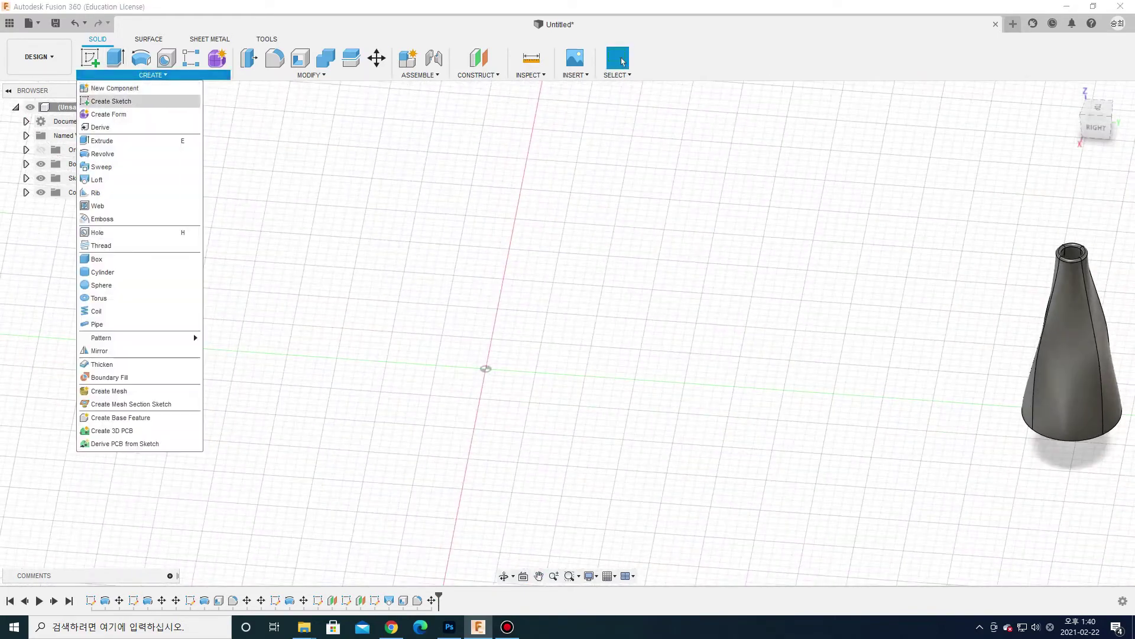
left_click(112, 101)
left_click(517, 343)
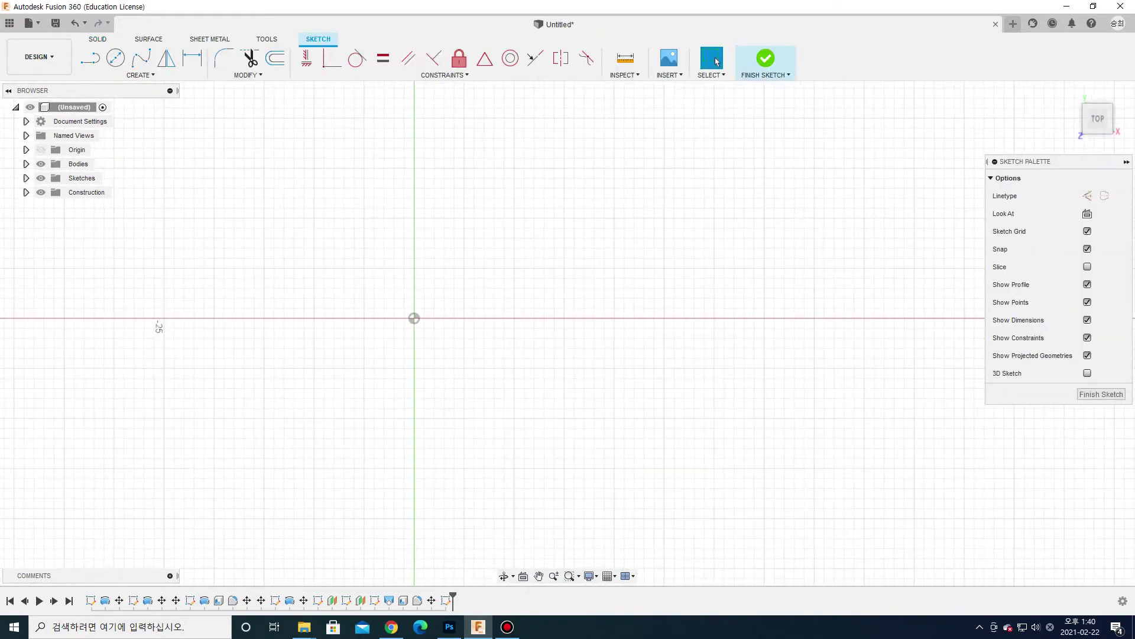
left_click(140, 76)
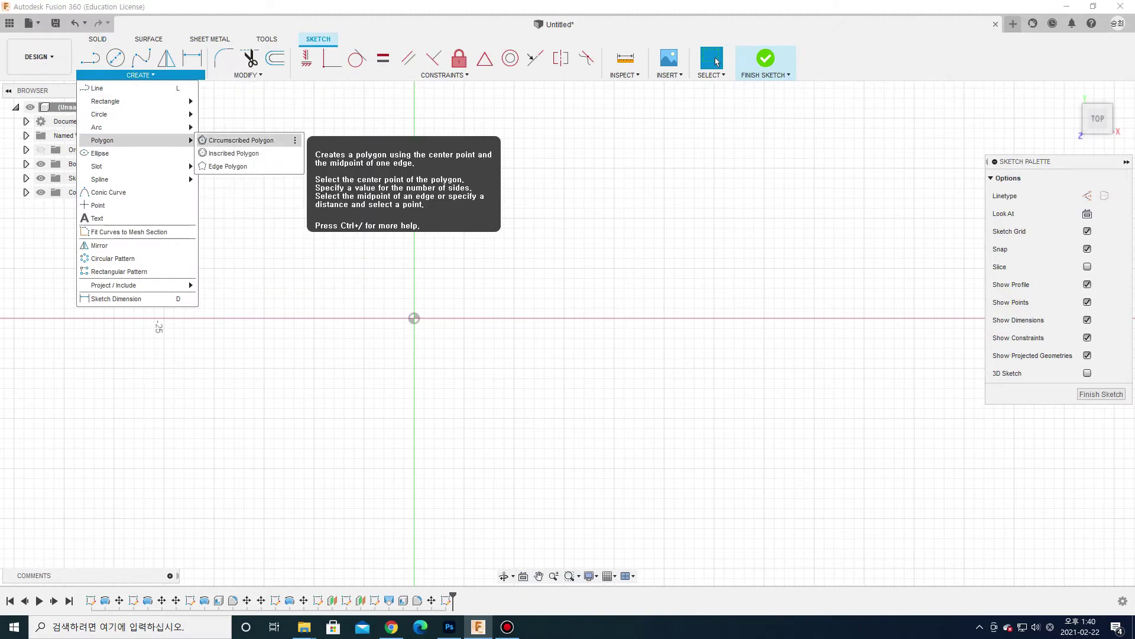
left_click(241, 141)
left_click(414, 318)
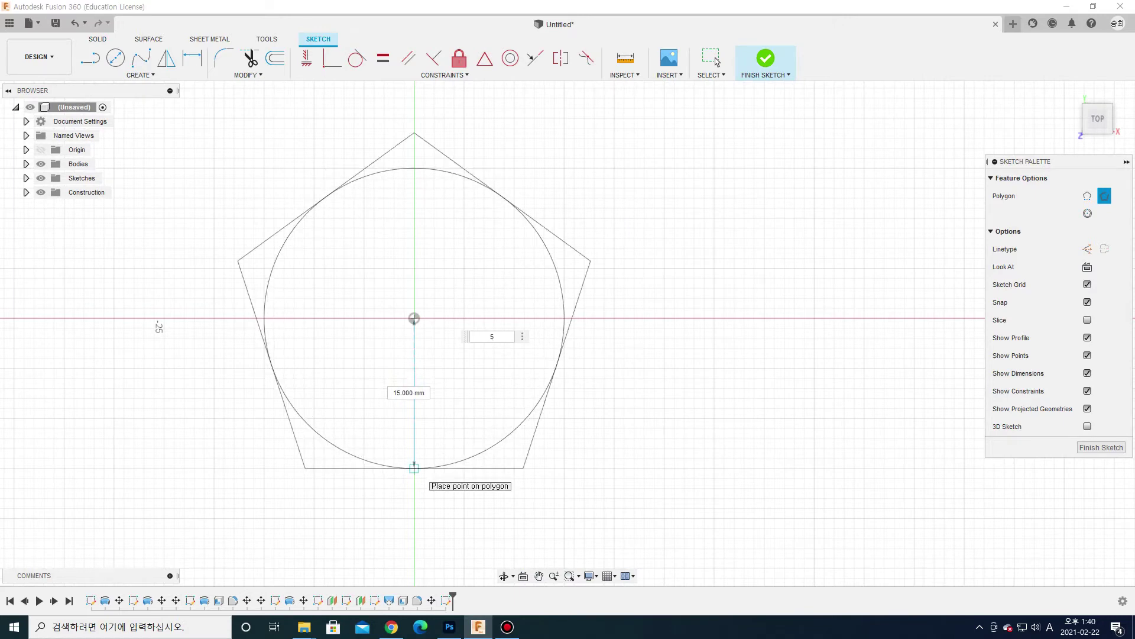
left_click(414, 468)
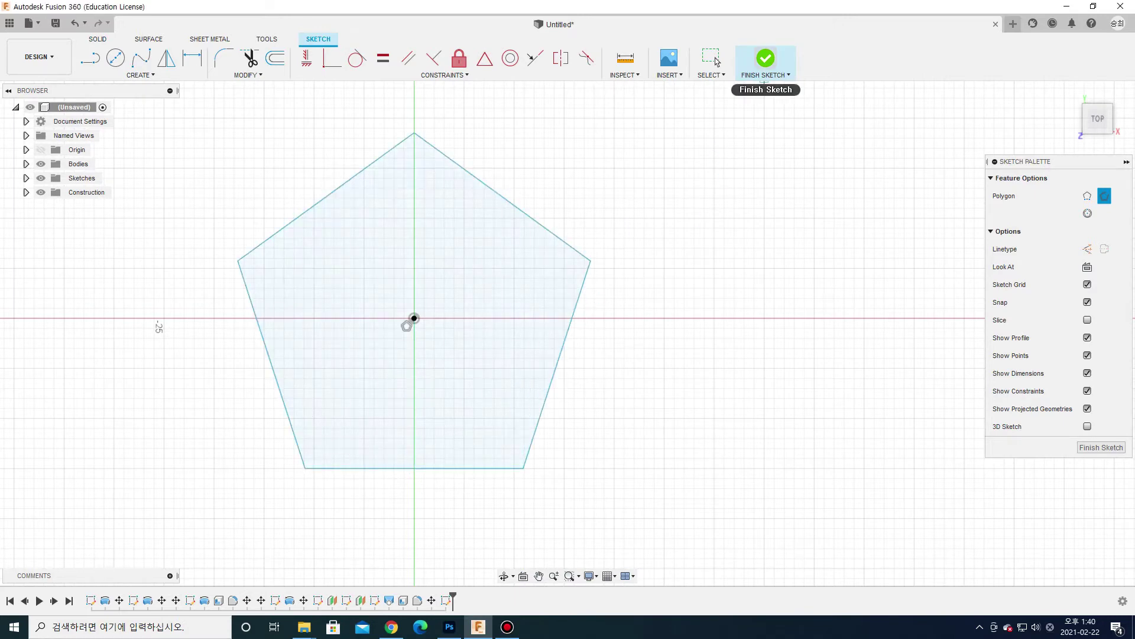
left_click(765, 58)
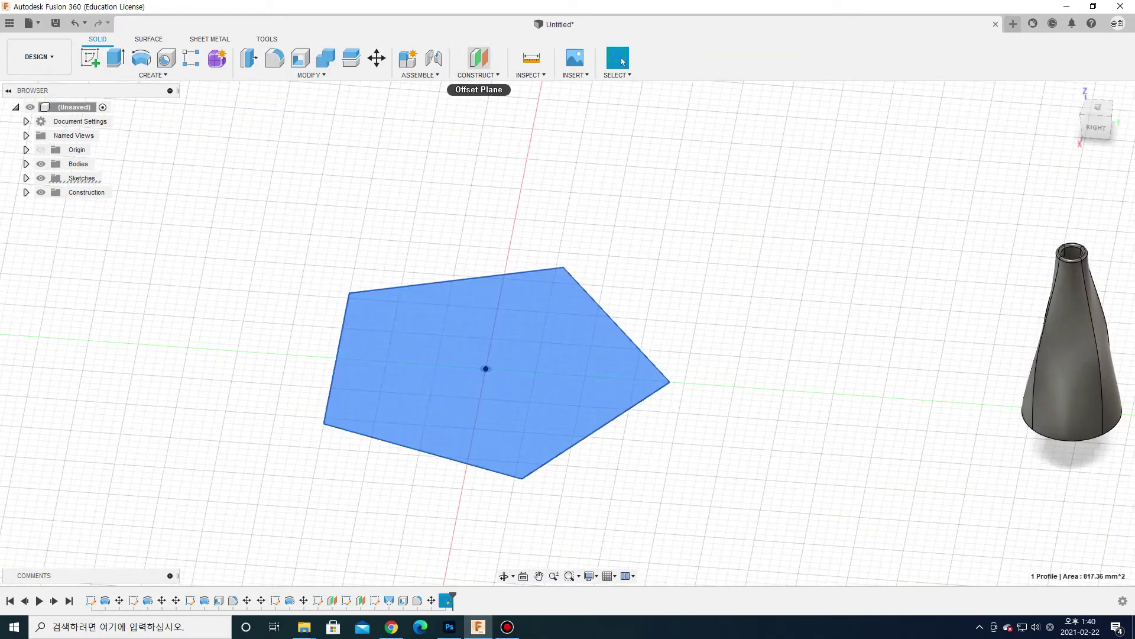
Step: Create an offset plane 31 mm above the pentagon
left_click(479, 58)
left_click_drag(503, 360, 505, 157)
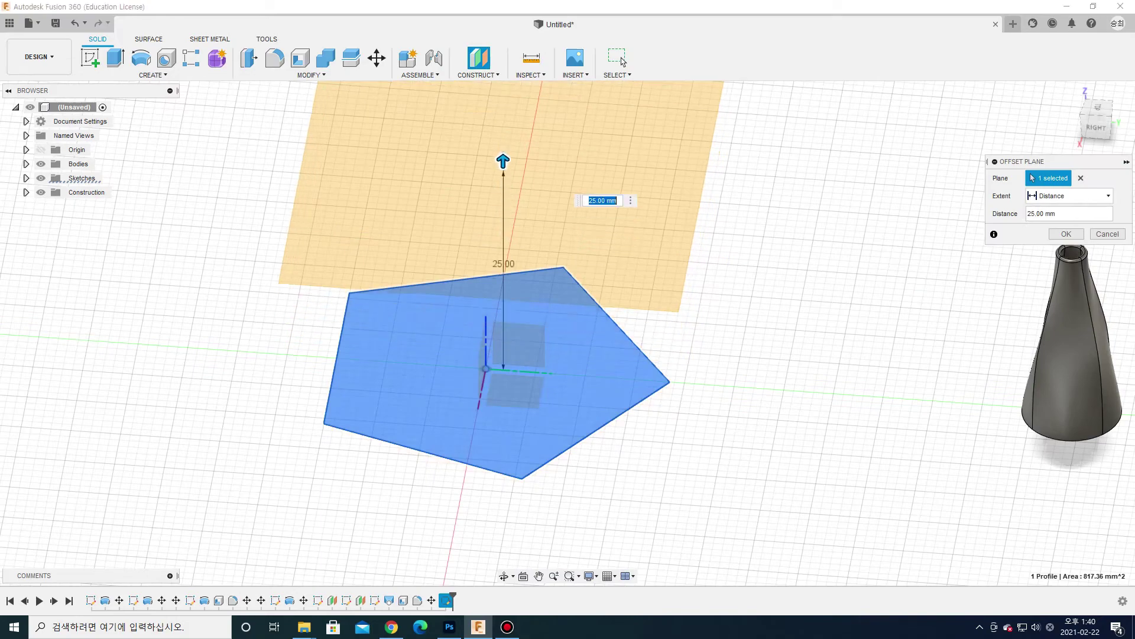
scroll(512, 257, "down", 3)
middle_click_drag(567, 355, 651, 332, "shift")
left_click_drag(489, 278, 489, 249)
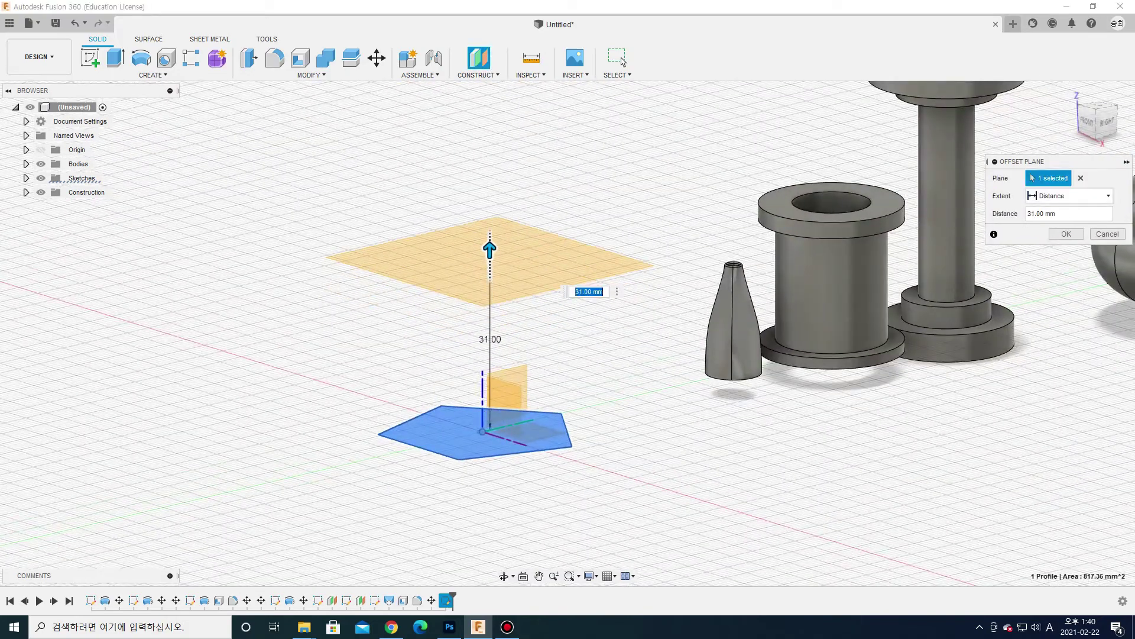
key("Return")
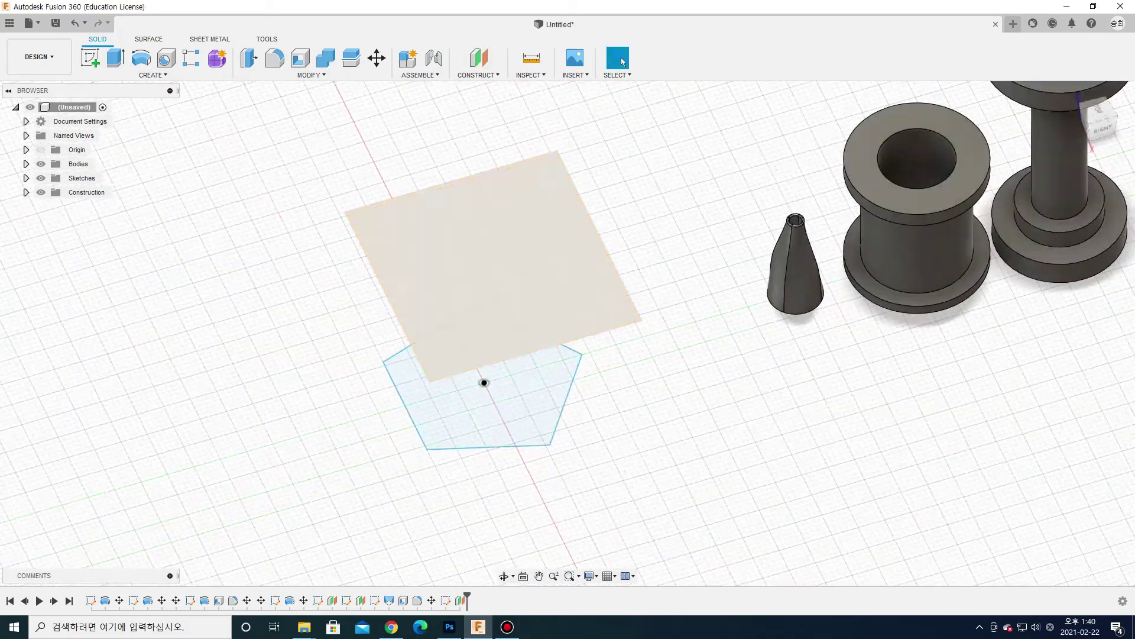
Step: Sketch a rotated five-sided circumscribed polygon centred on the origin on the new plane
right_click(467, 235)
left_click(501, 270)
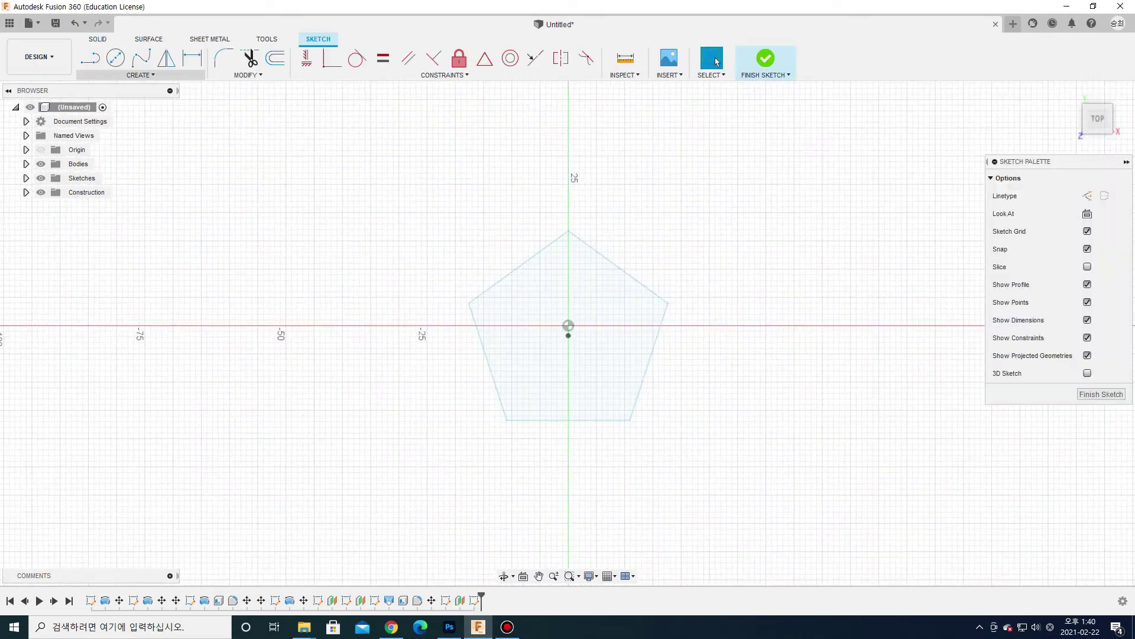
left_click(141, 75)
mouse_move(101, 141)
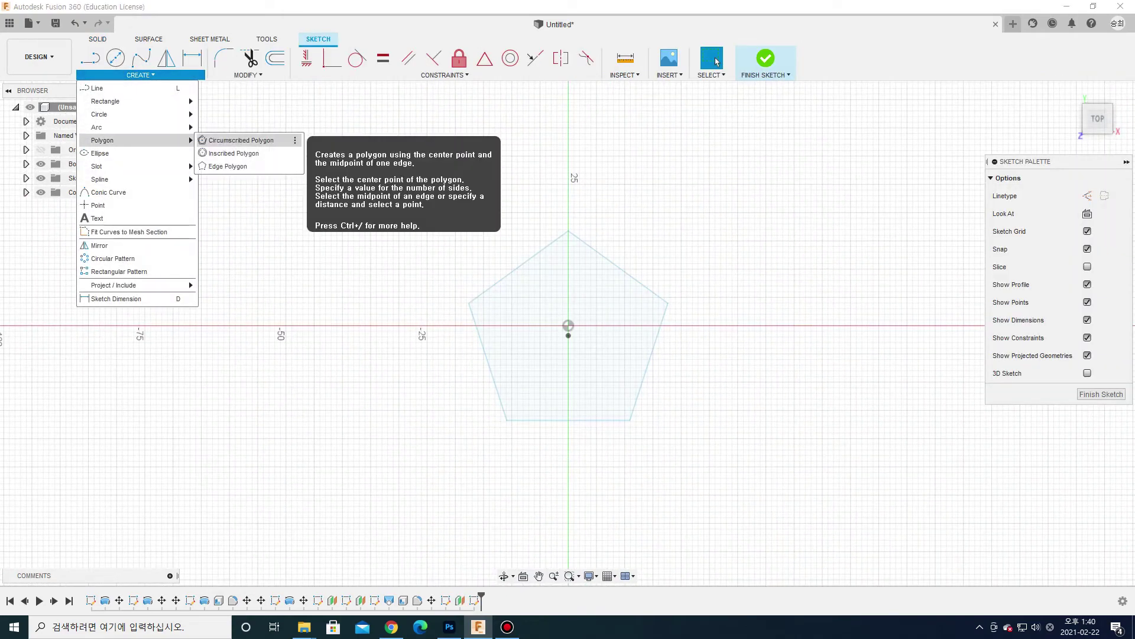
left_click(240, 140)
left_click(569, 336)
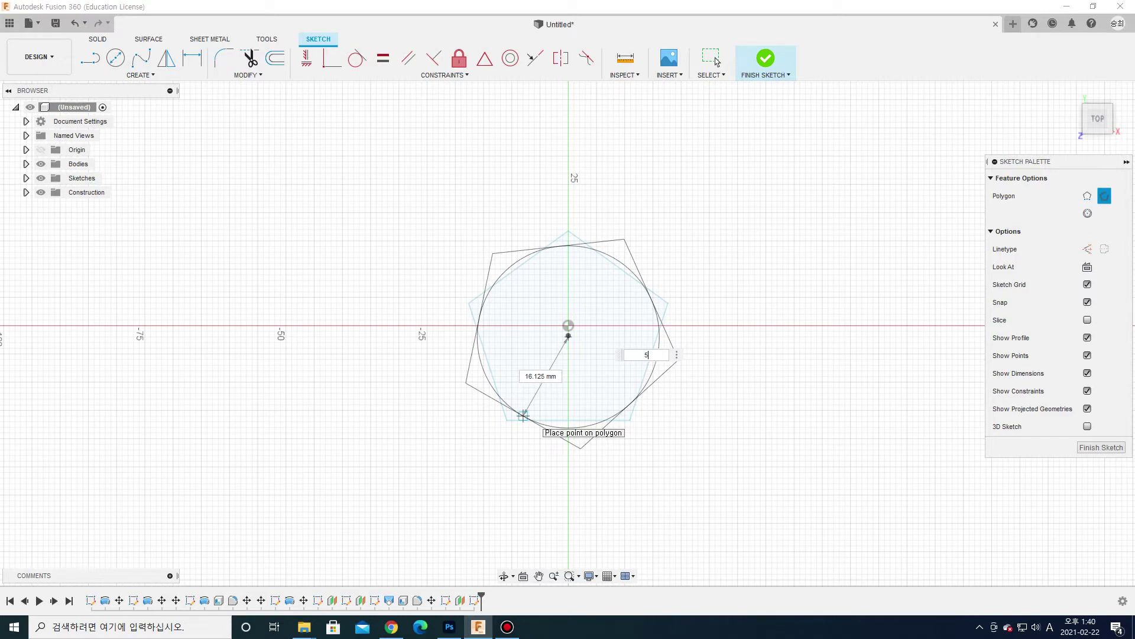
left_click(522, 415)
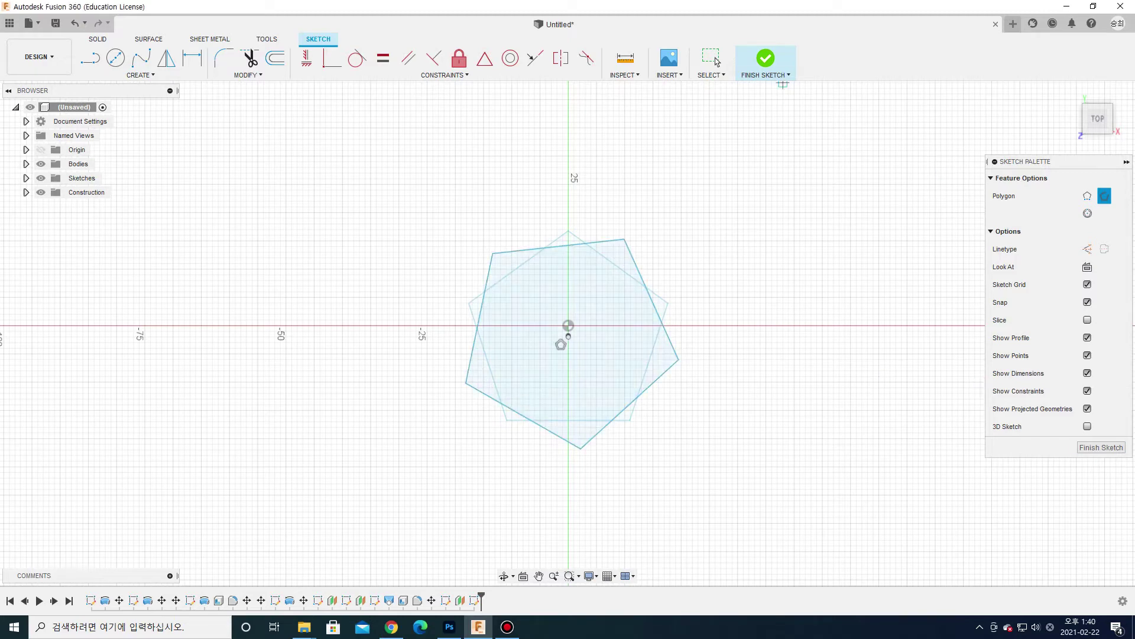
left_click(766, 58)
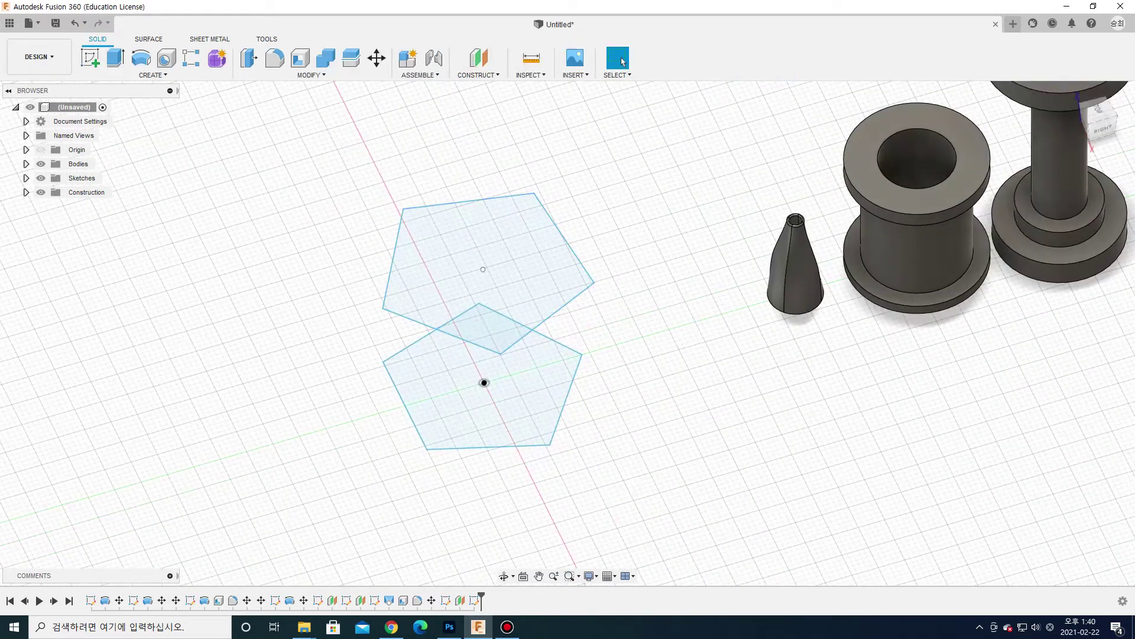
left_click(479, 58)
Step: Create Plane4 offset 56 mm above the lower pentagon profile
left_click(474, 402)
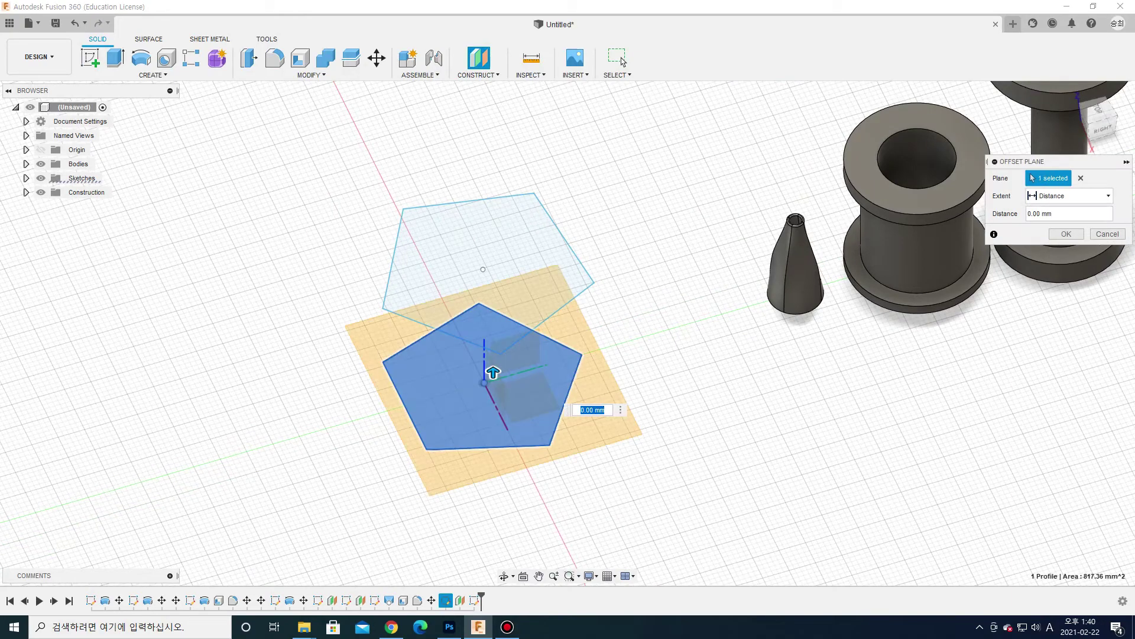
left_click_drag(494, 373, 497, 107)
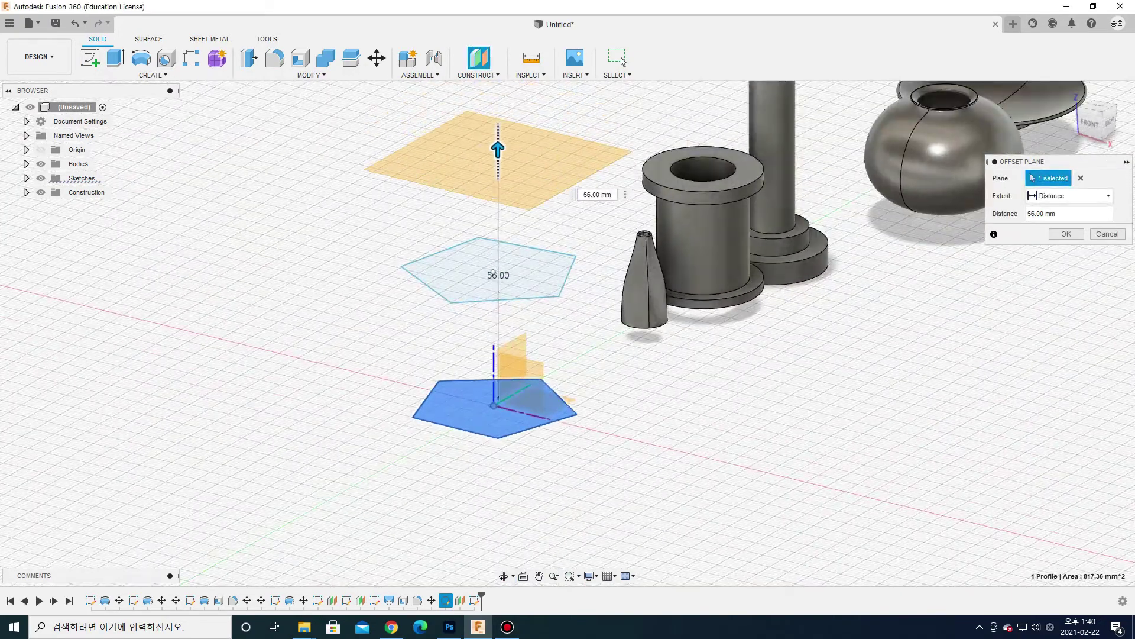
key("Return")
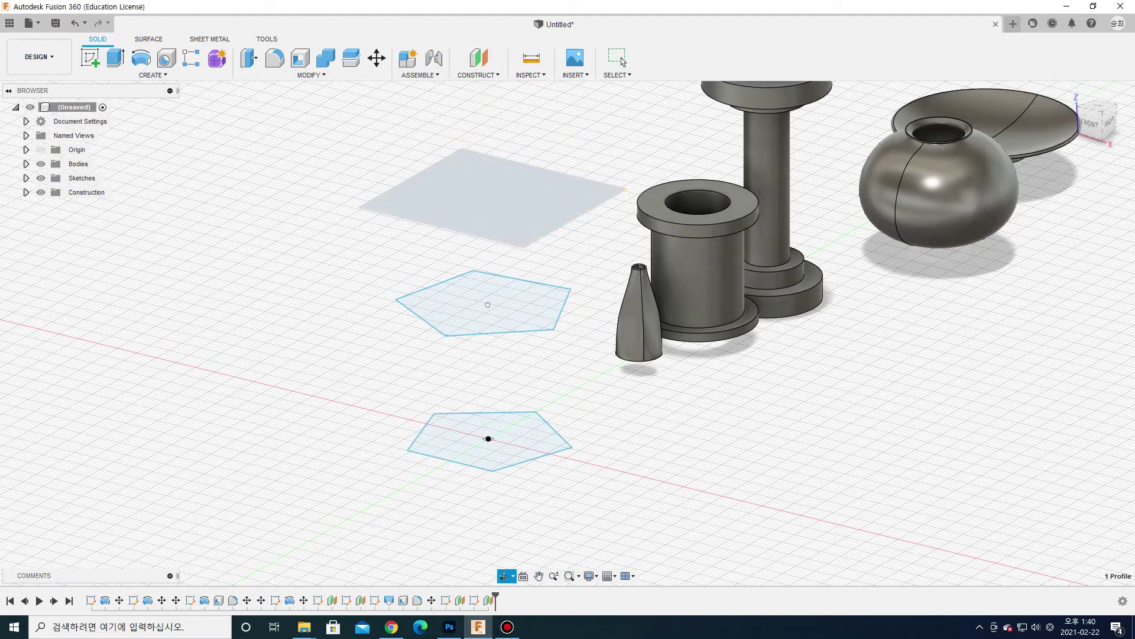
right_click(510, 175)
Step: Sketch a five-sided inscribed polygon centred on the origin on the 56 mm Plane4
left_click(542, 212)
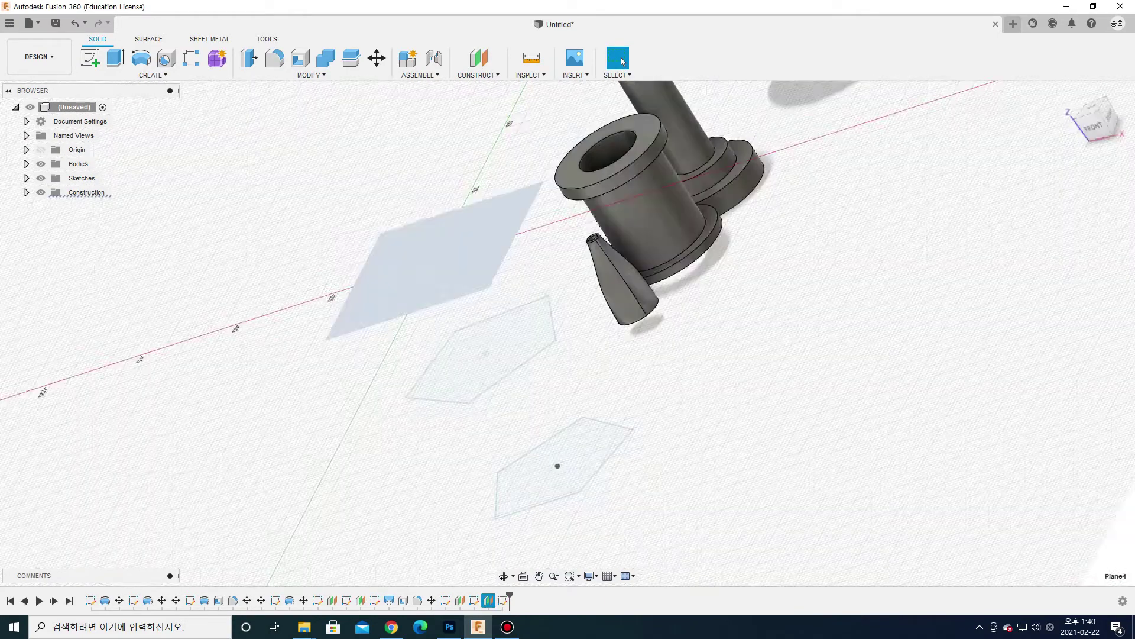
key("c")
left_click(140, 75)
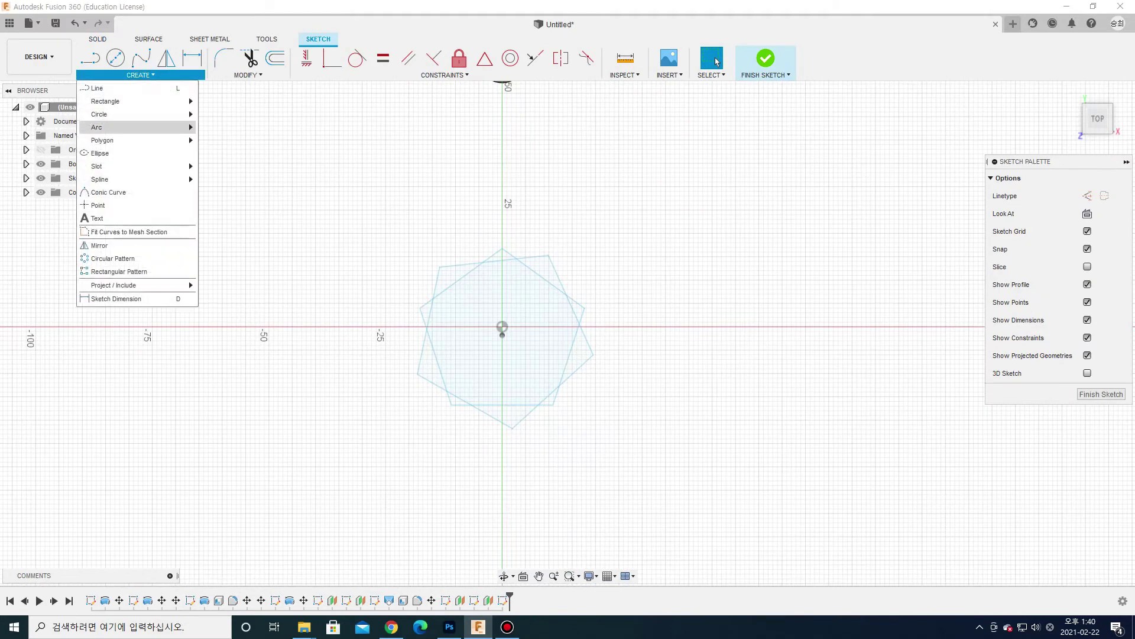
left_click(234, 153)
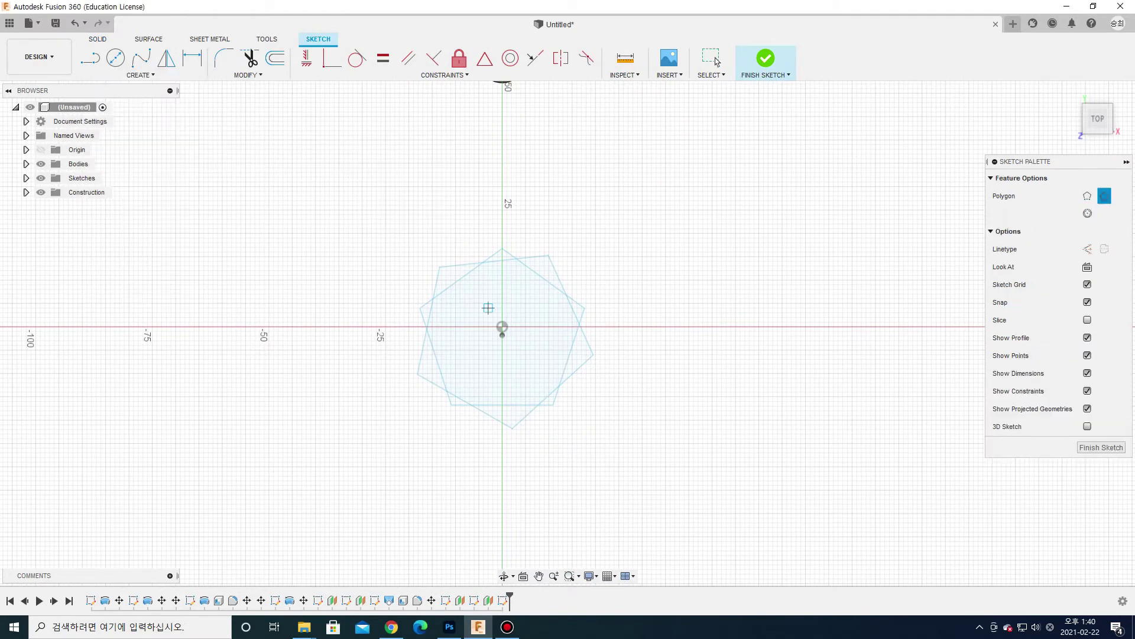
left_click(502, 327)
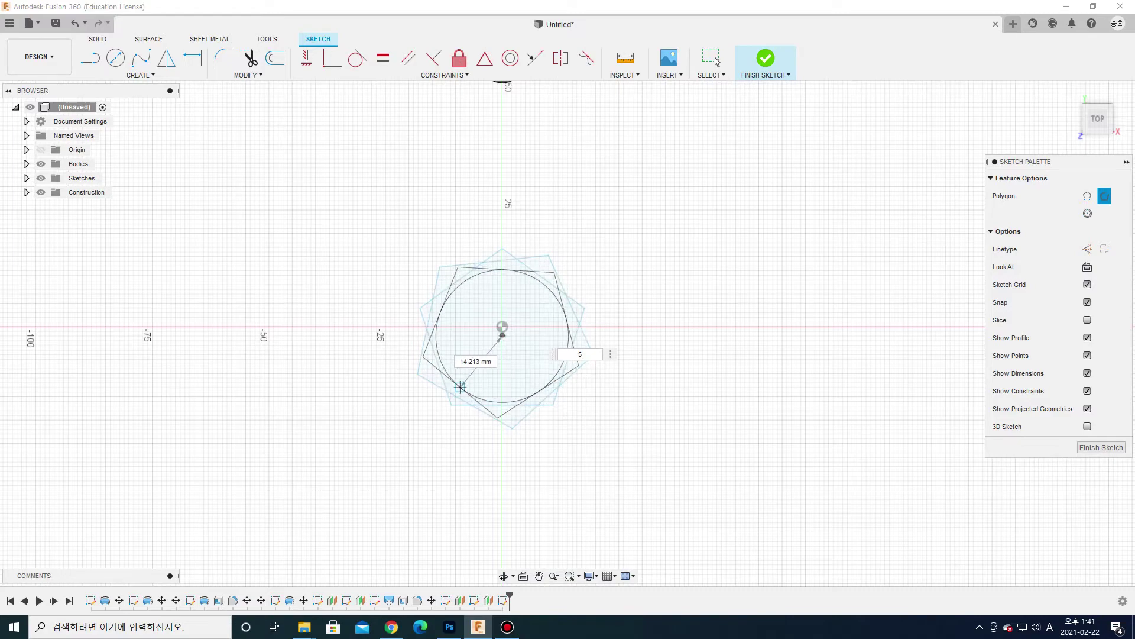
left_click(465, 396)
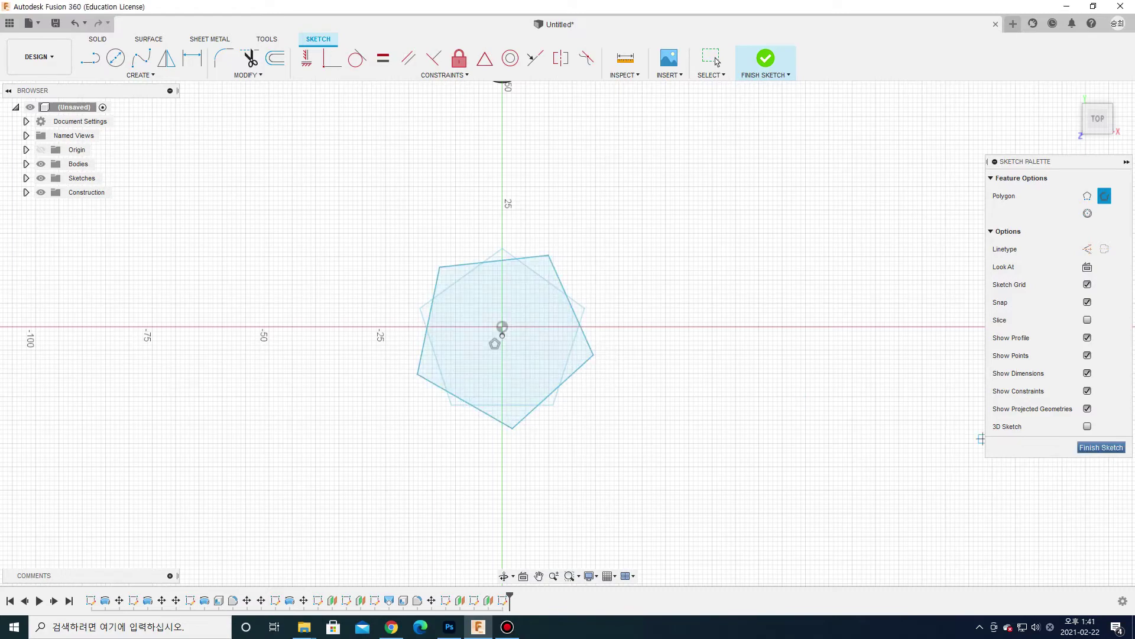
left_click(1101, 447)
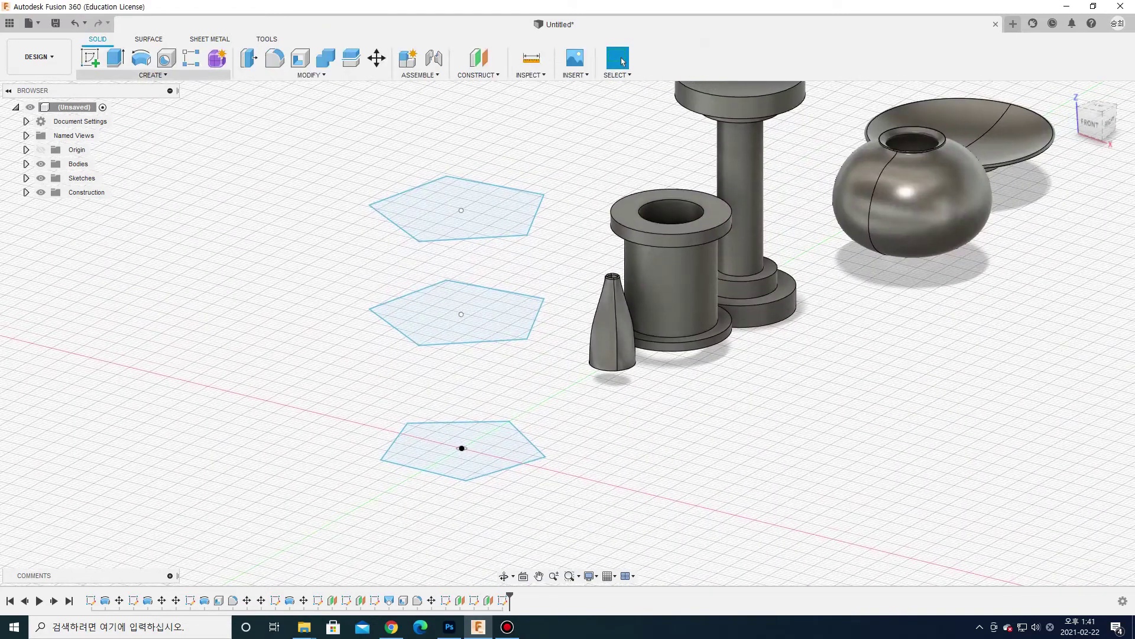
Step: Loft the bottom pentagon to the middle pentagon, forming a twisted prism
left_click(153, 75)
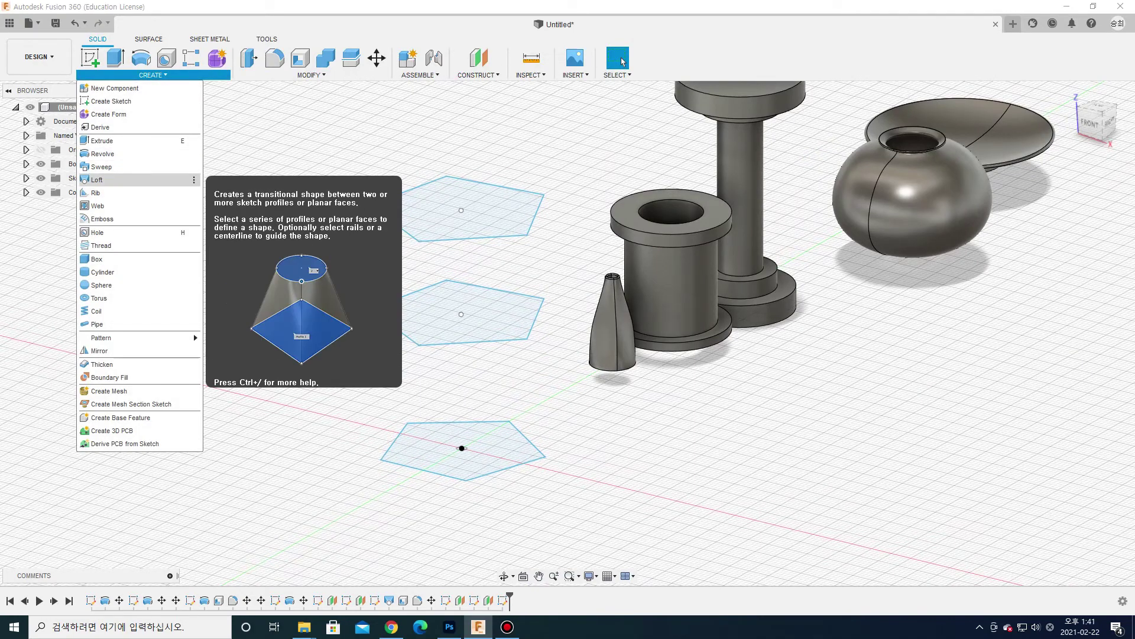
left_click(96, 179)
left_click(417, 446)
left_click(444, 313)
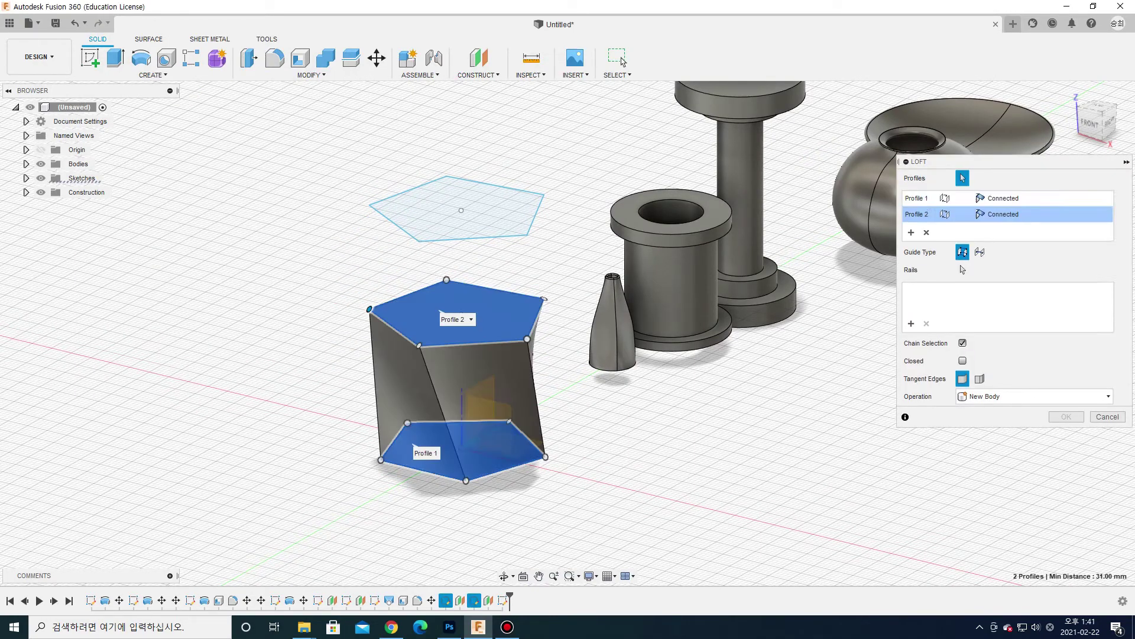
key("Return")
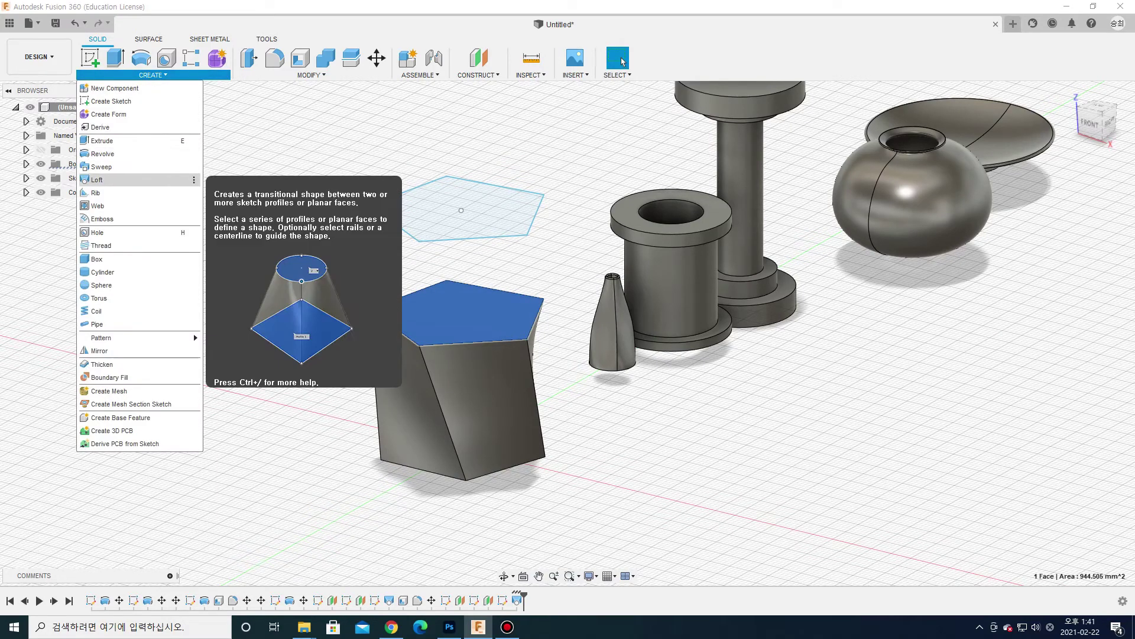
Step: Loft from the prism's top face to the top pentagon as a Join
left_click(96, 180)
left_click(461, 210)
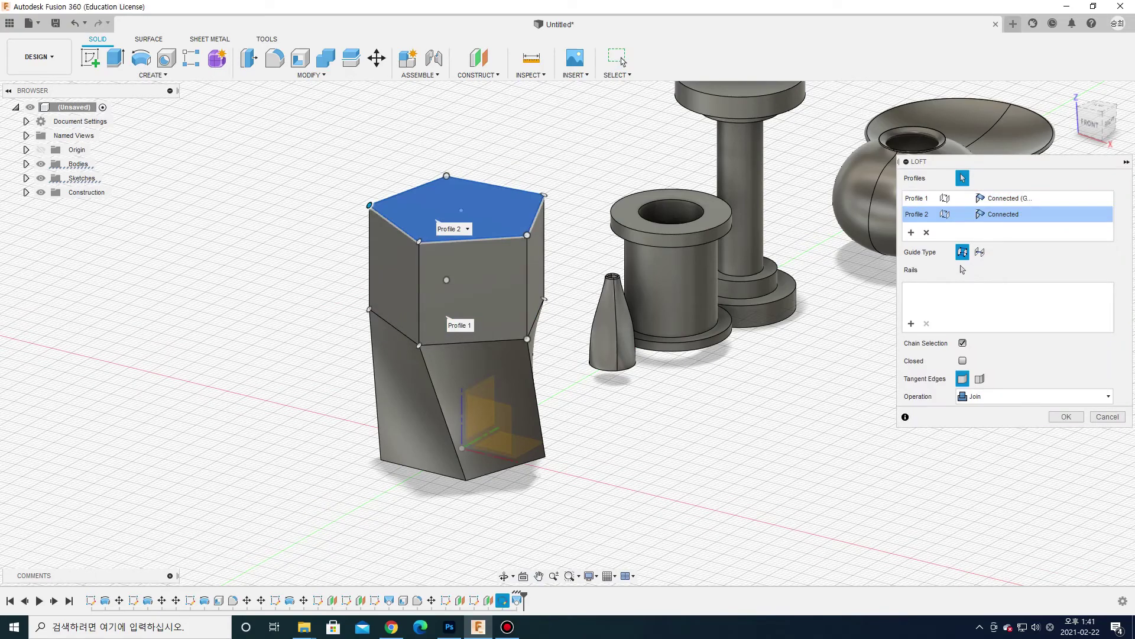
left_click(1066, 416)
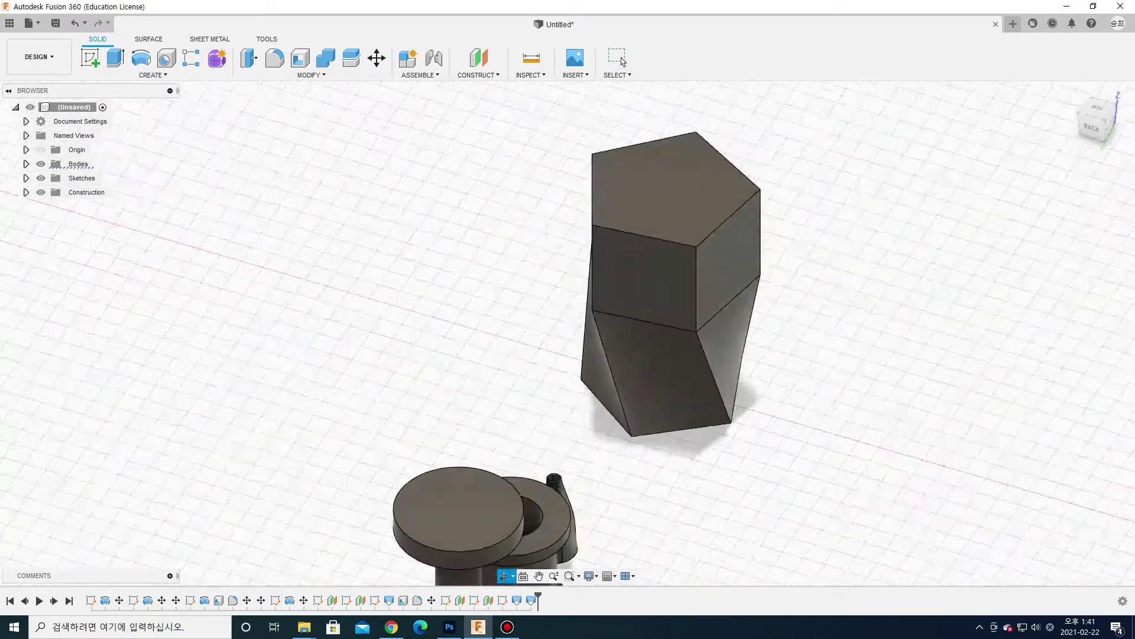
Step: Undo the joined upper loft and clear the selection
left_click(623, 61)
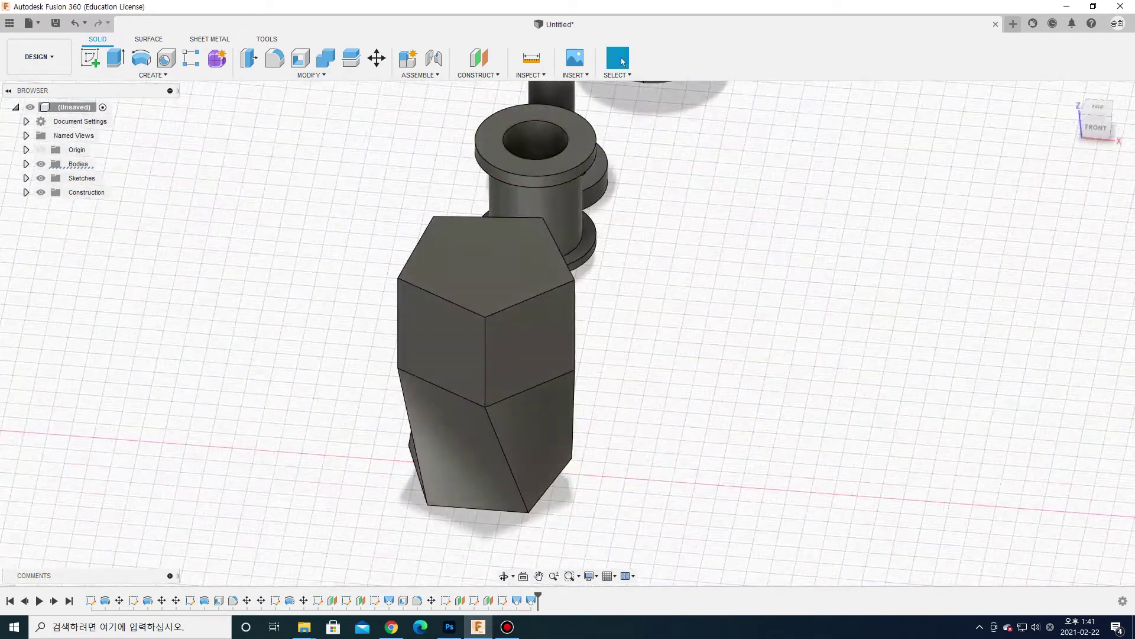
key("ctrl+z")
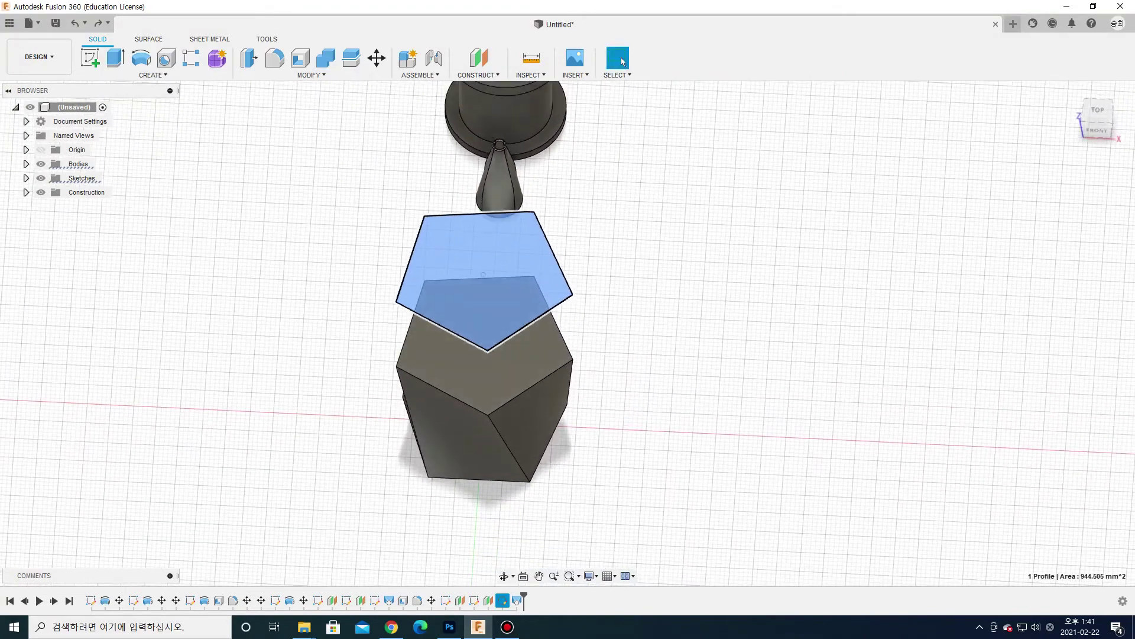
key("Escape")
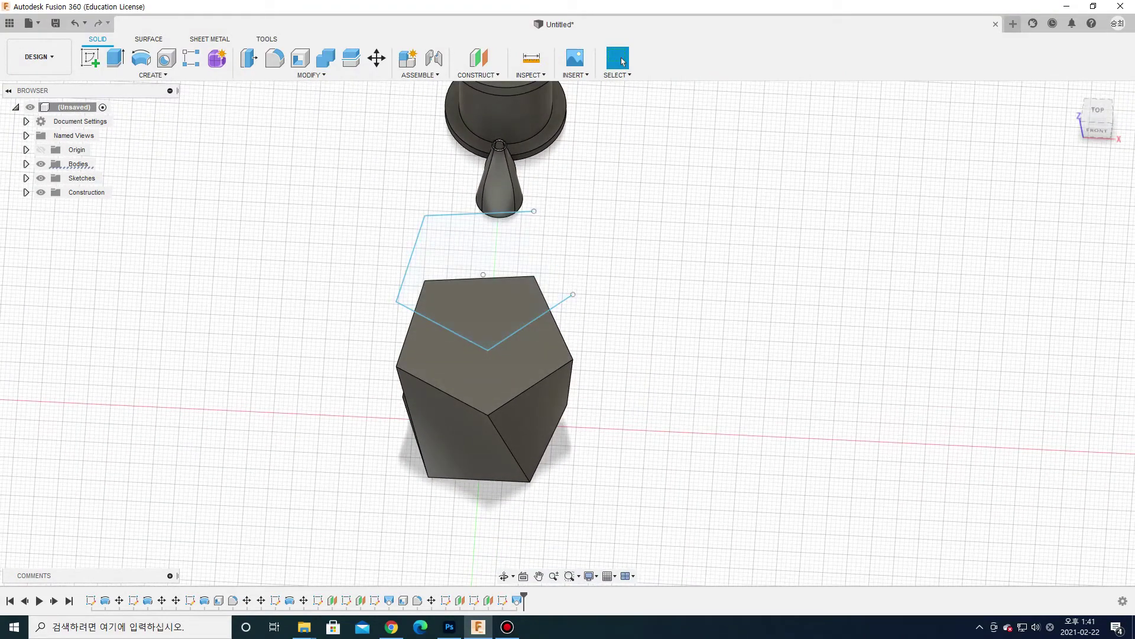
Step: Delete the top pentagon sketch lines and begin an offset plane from the column top
key("Delete")
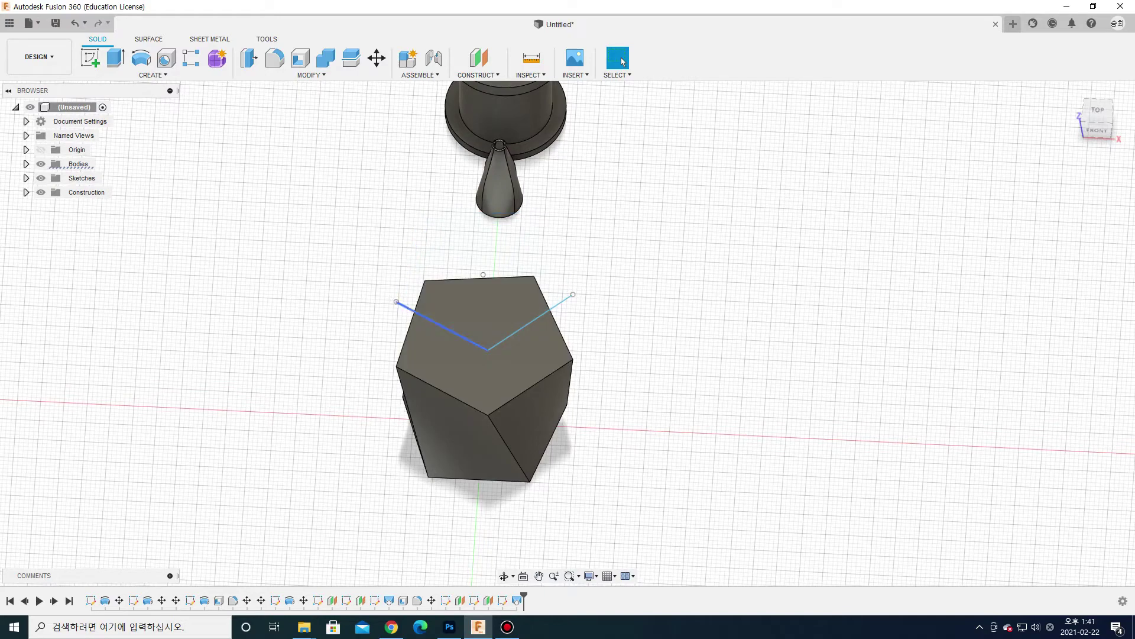
key("Delete")
key("Delete")
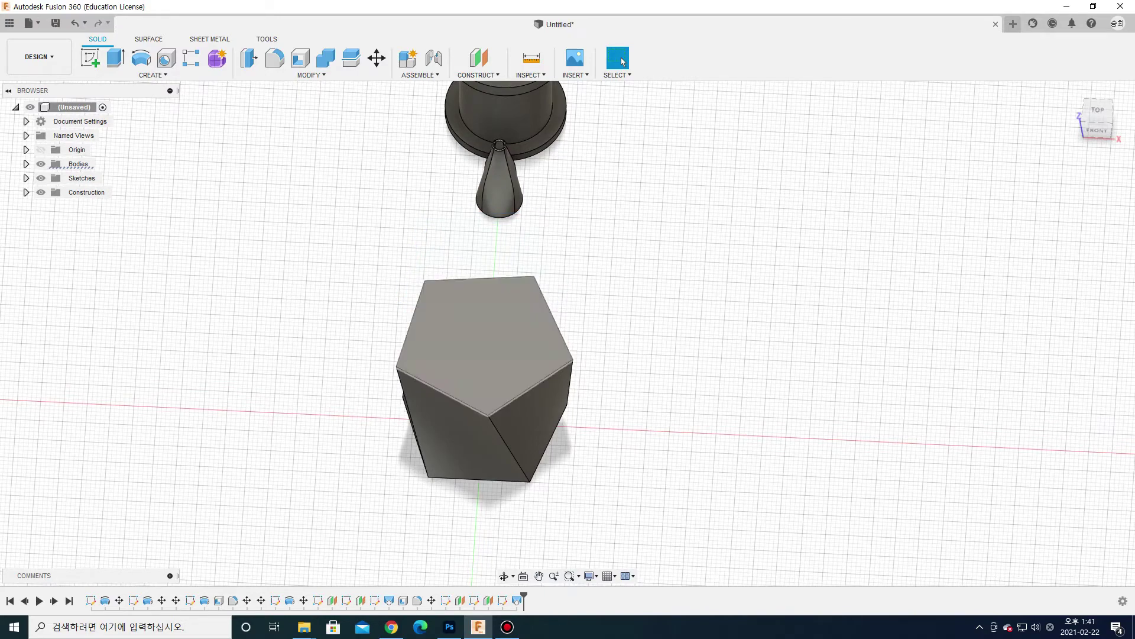
key("Return")
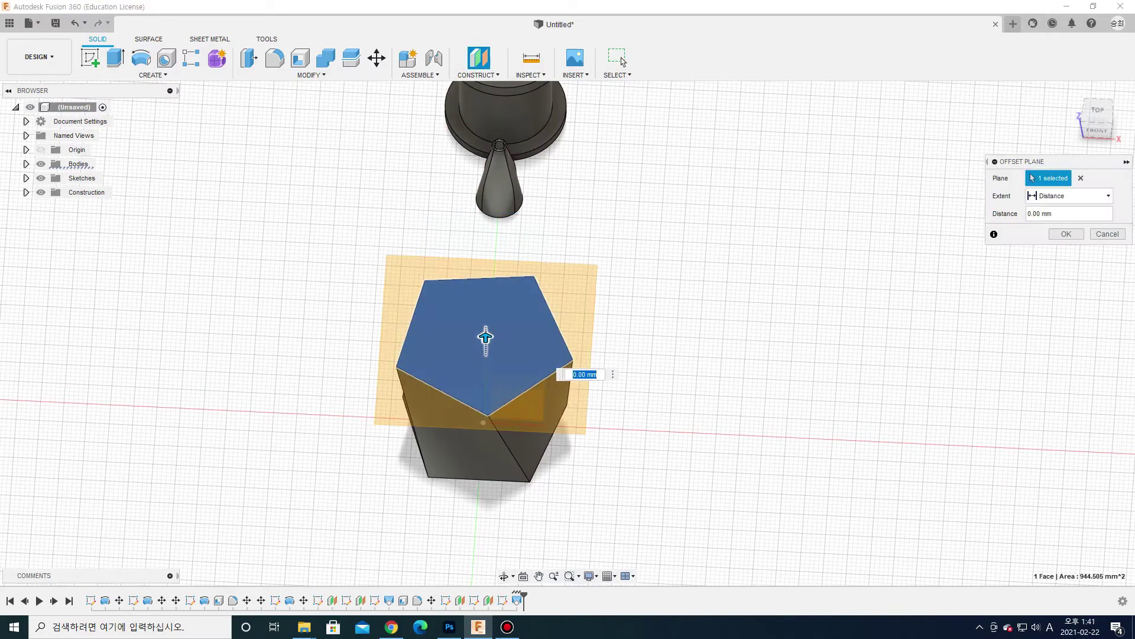
Step: Set the offset plane 33 mm above the prism's top face
type("33")
key("Tab")
key("Return")
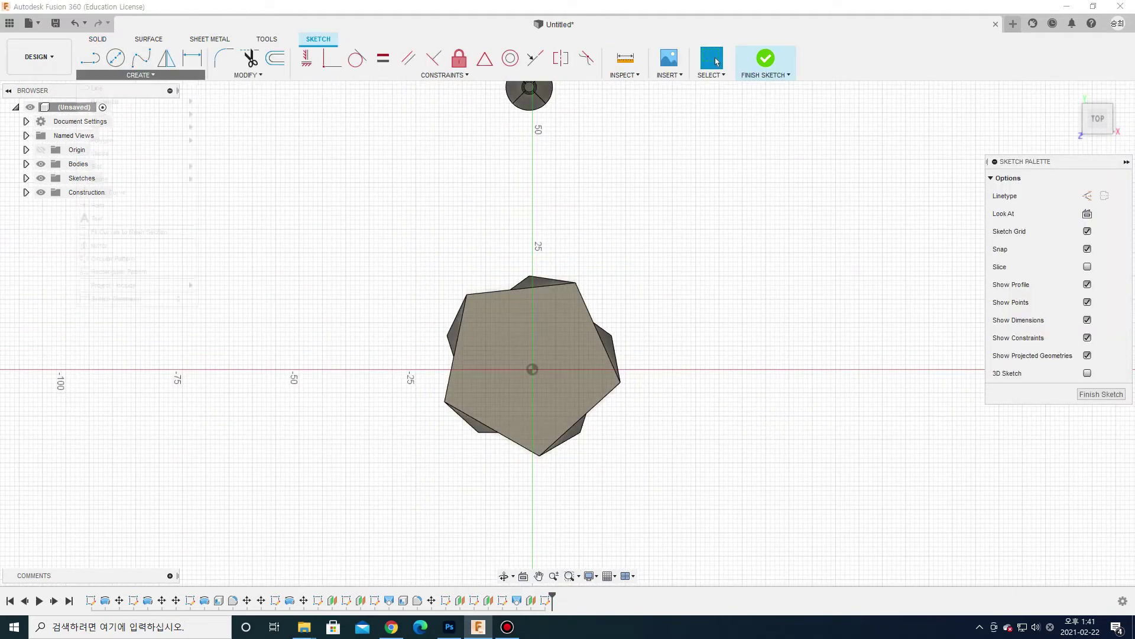
Step: Sketch a rotated five-sided inscribed pentagon centred on the origin on that plane
left_click(140, 75)
left_click(234, 154)
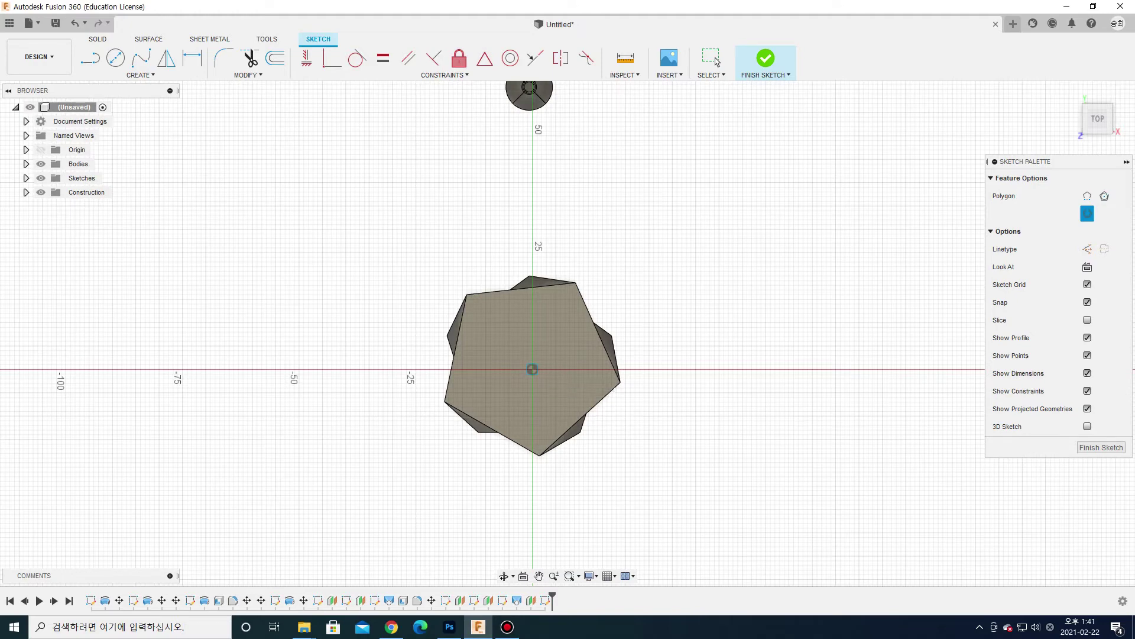
left_click(532, 368)
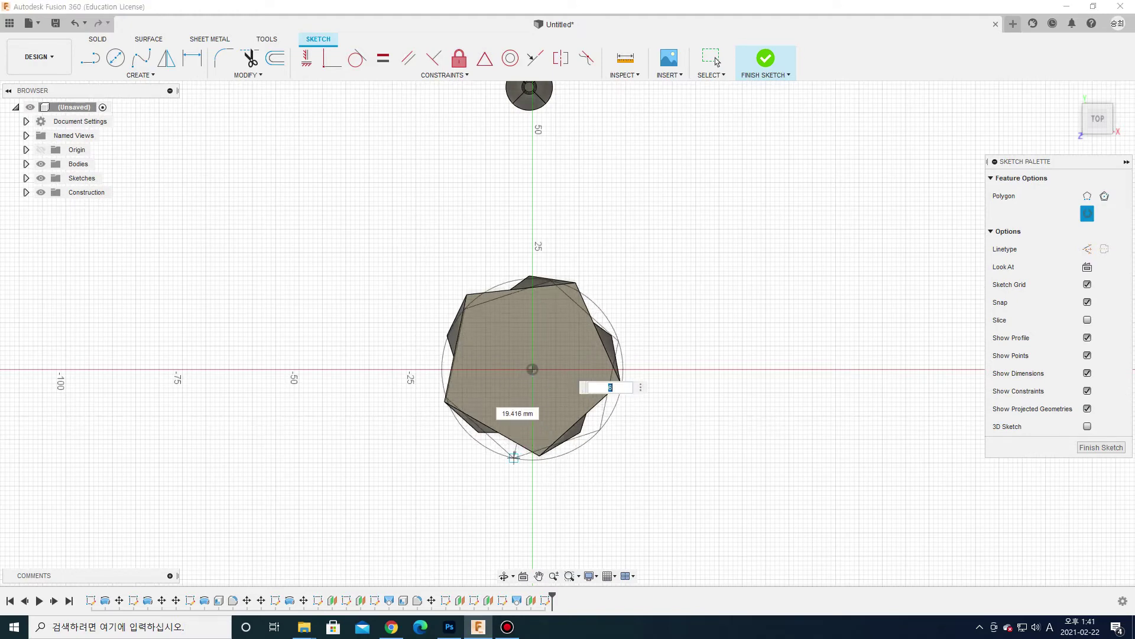
type("5")
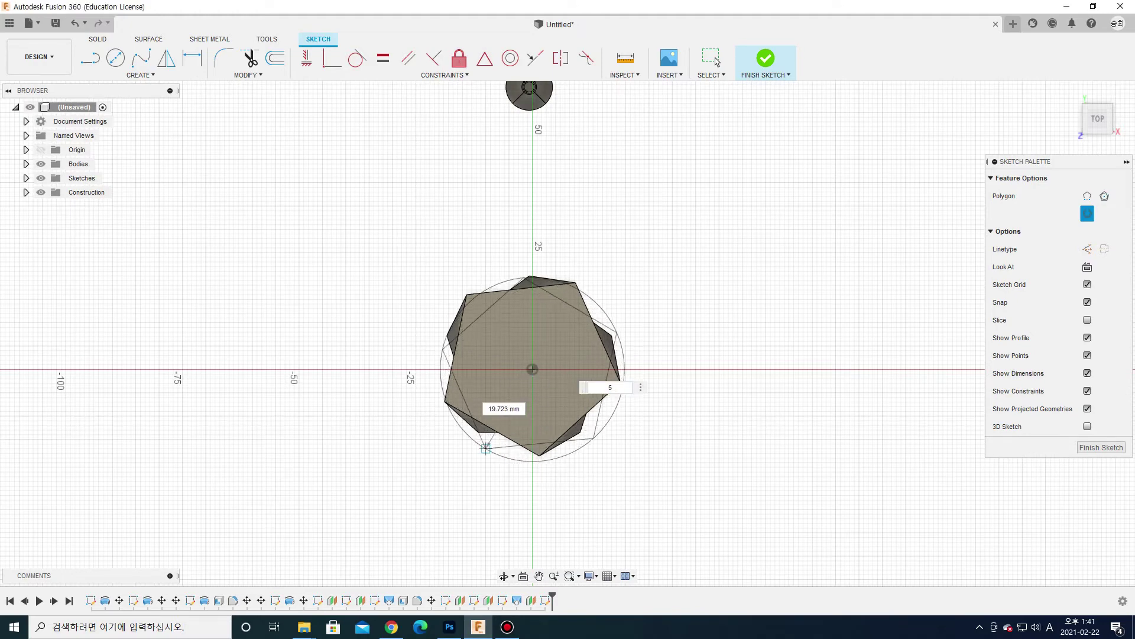
left_click(485, 447)
left_click(1101, 447)
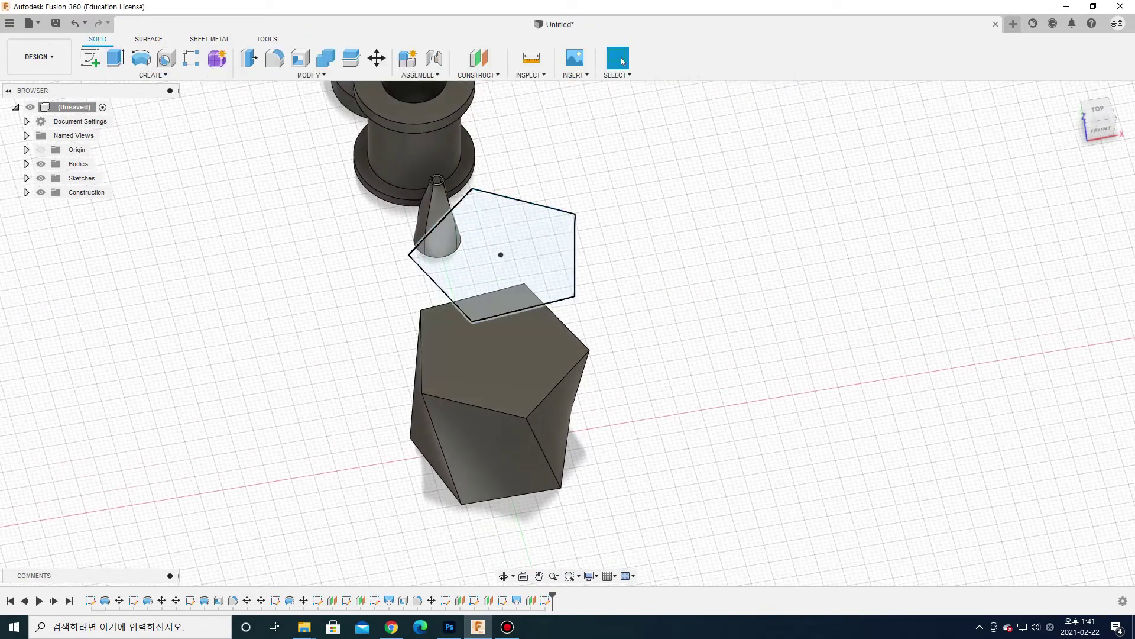
Step: Loft the prism's top face to the raised pentagon, then shell the column to 2 mm walls, open-topped
left_click(151, 75)
left_click(96, 179)
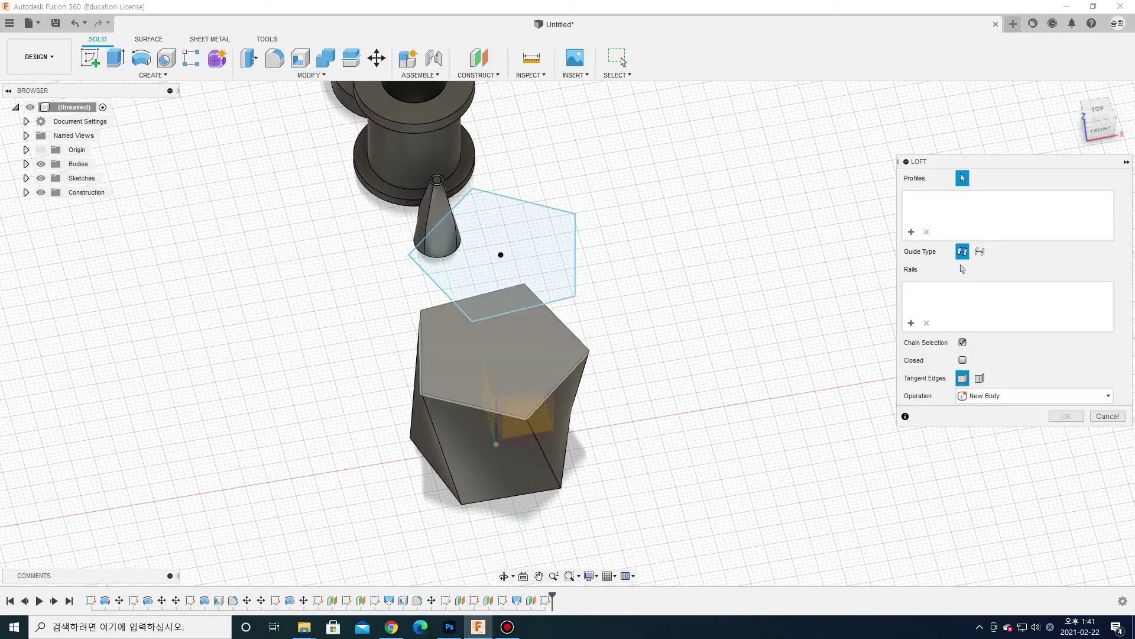
left_click(503, 337)
left_click(520, 249)
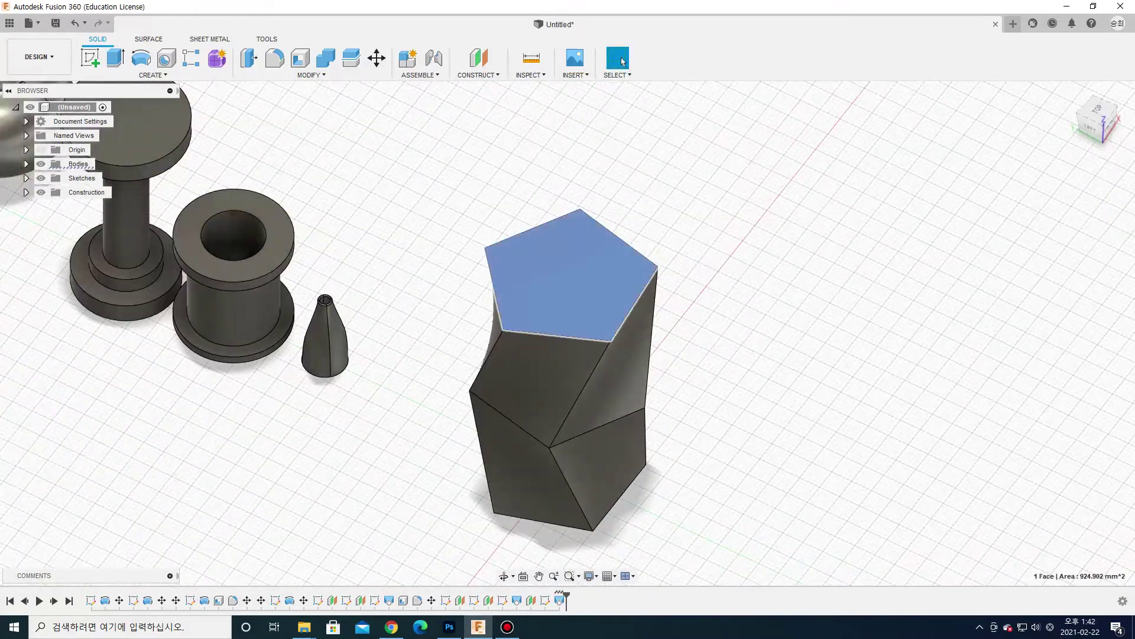
left_click(301, 58)
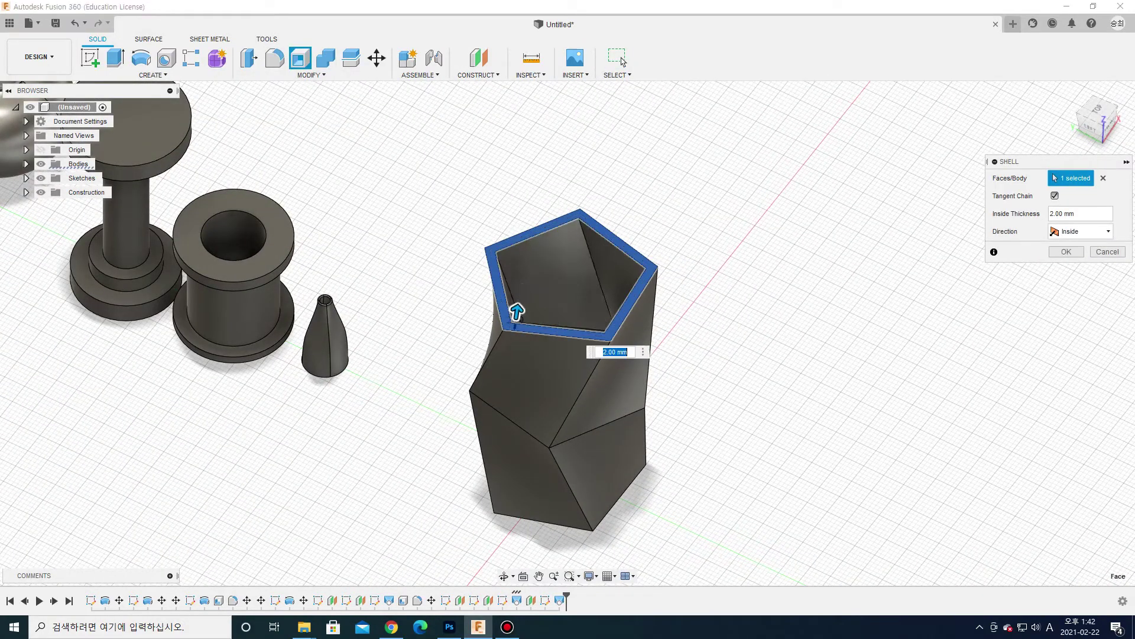
key("Return")
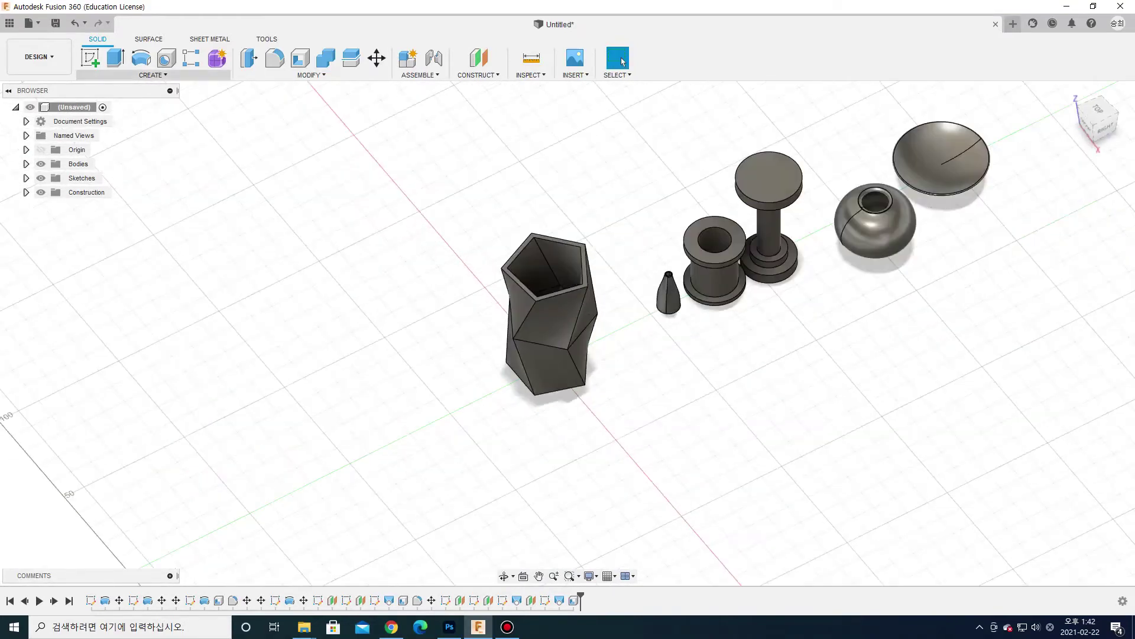
Step: Move the hollow twisted pentagonal vase body 240 mm along Y, beyond the dish
left_click(154, 75)
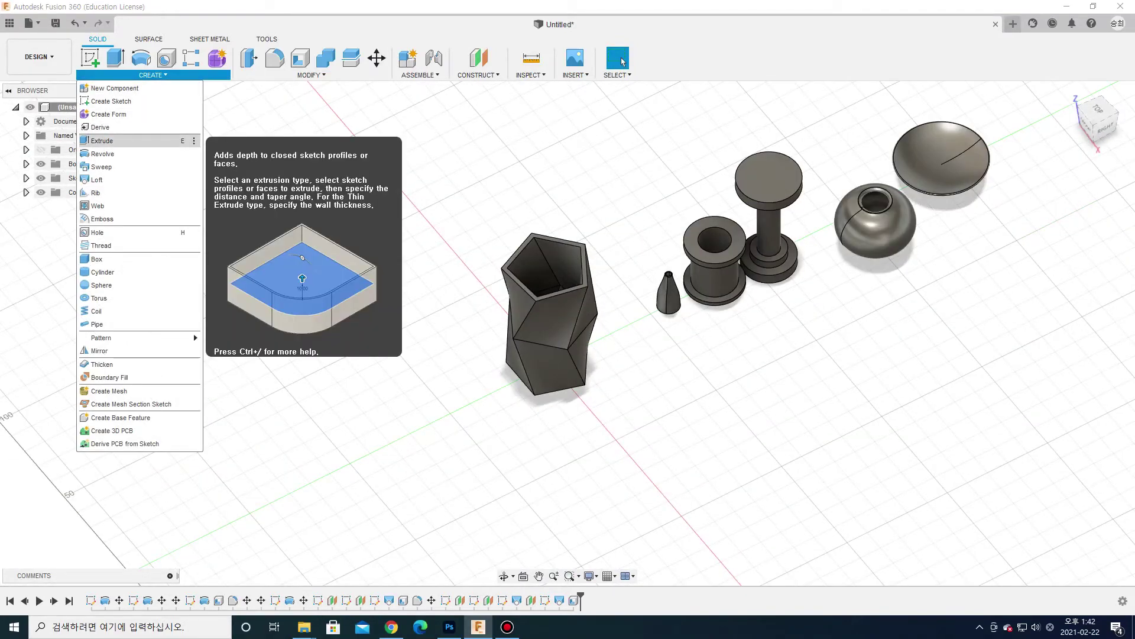
key("Down")
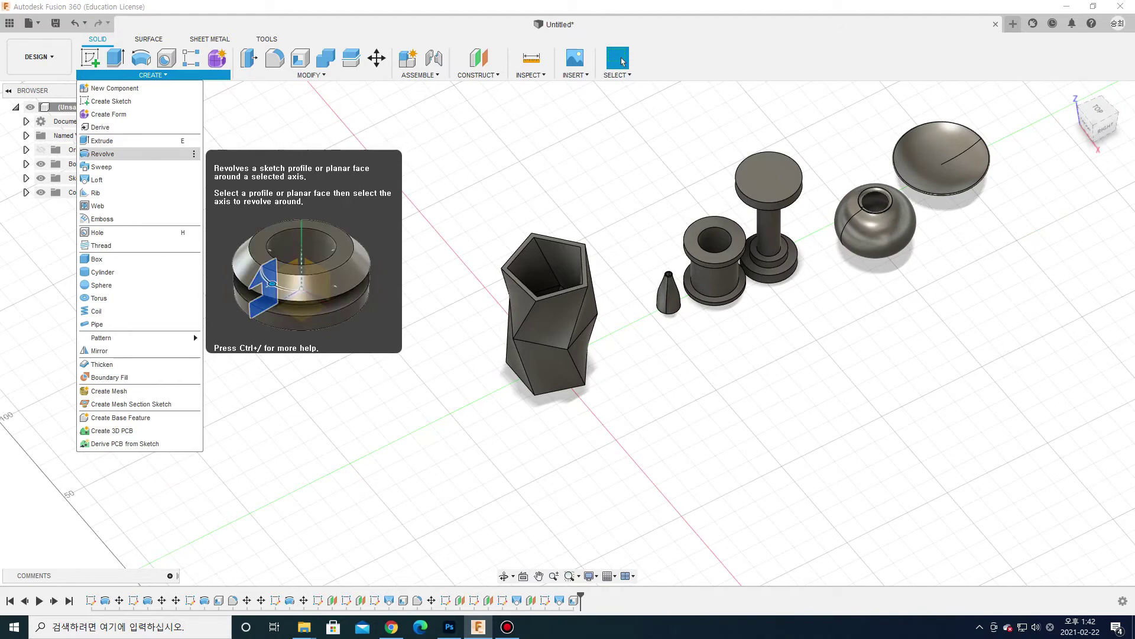
key("Down")
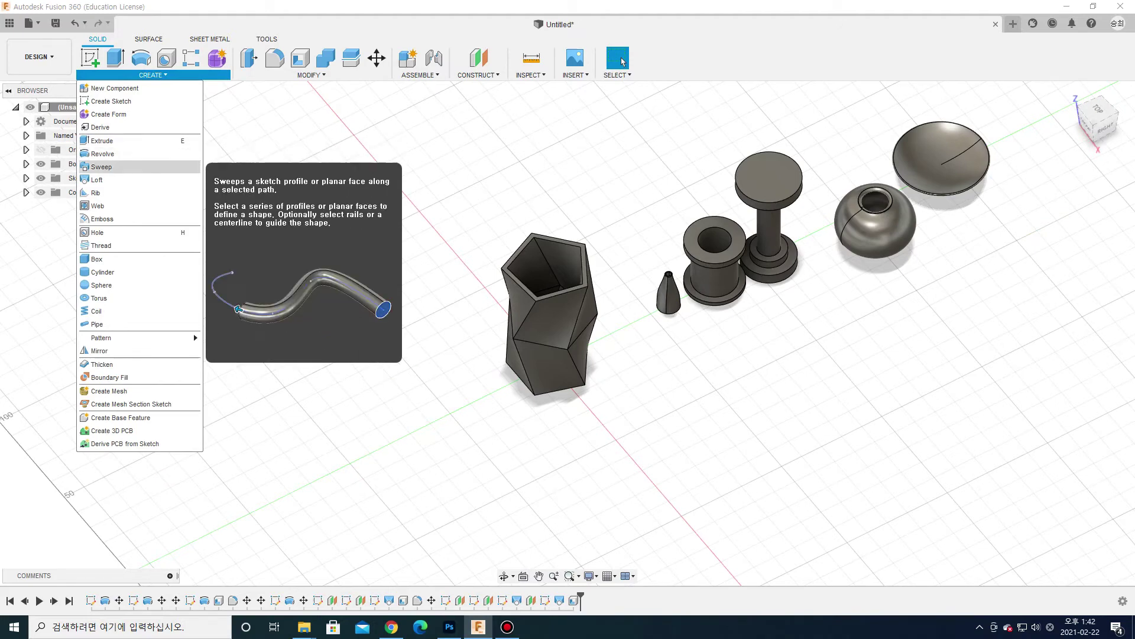
key("Down")
key("Escape")
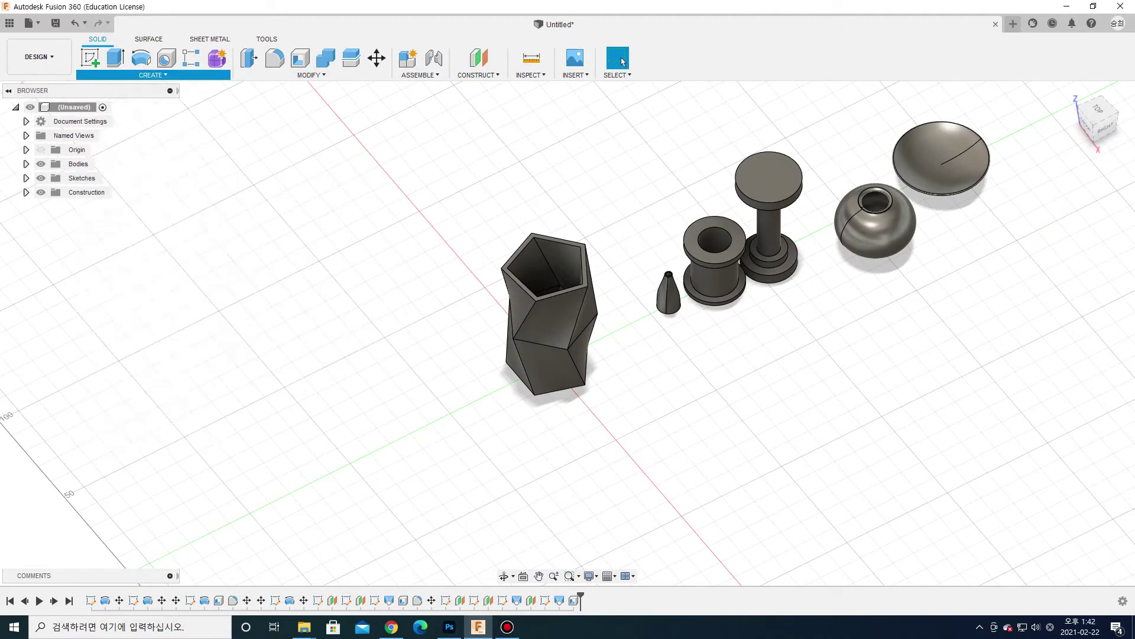
key("m")
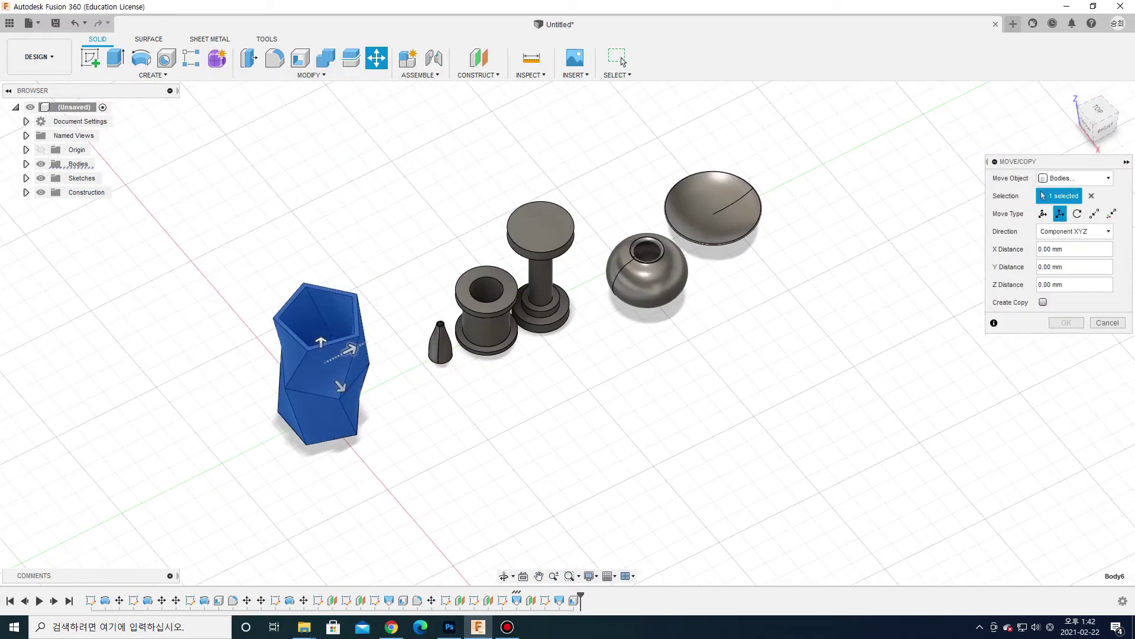
type("240")
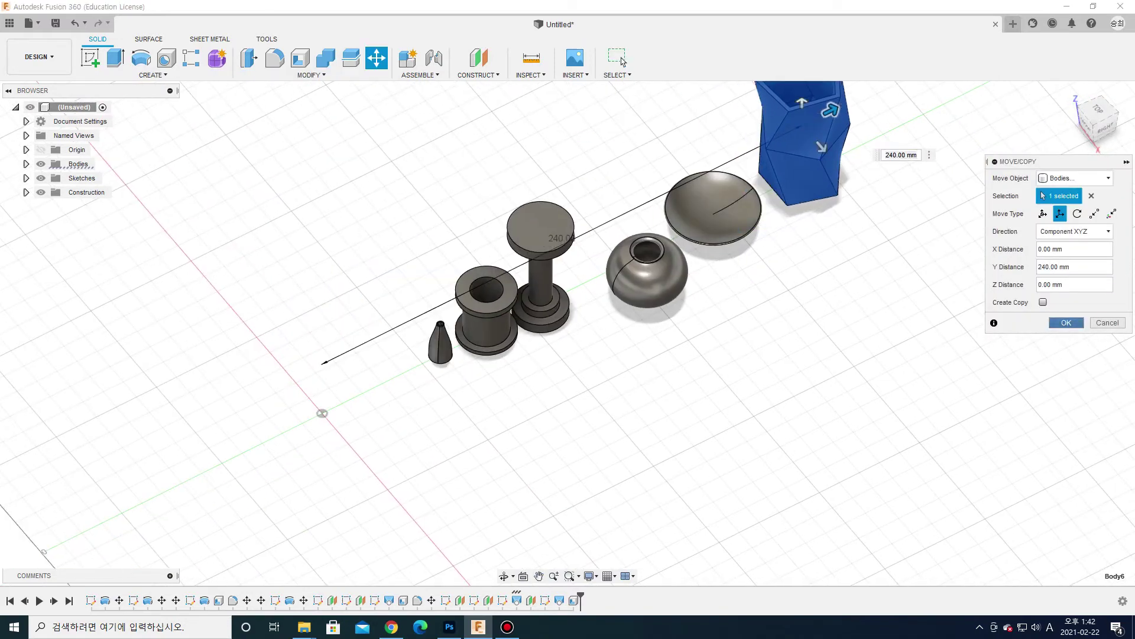
key("Return")
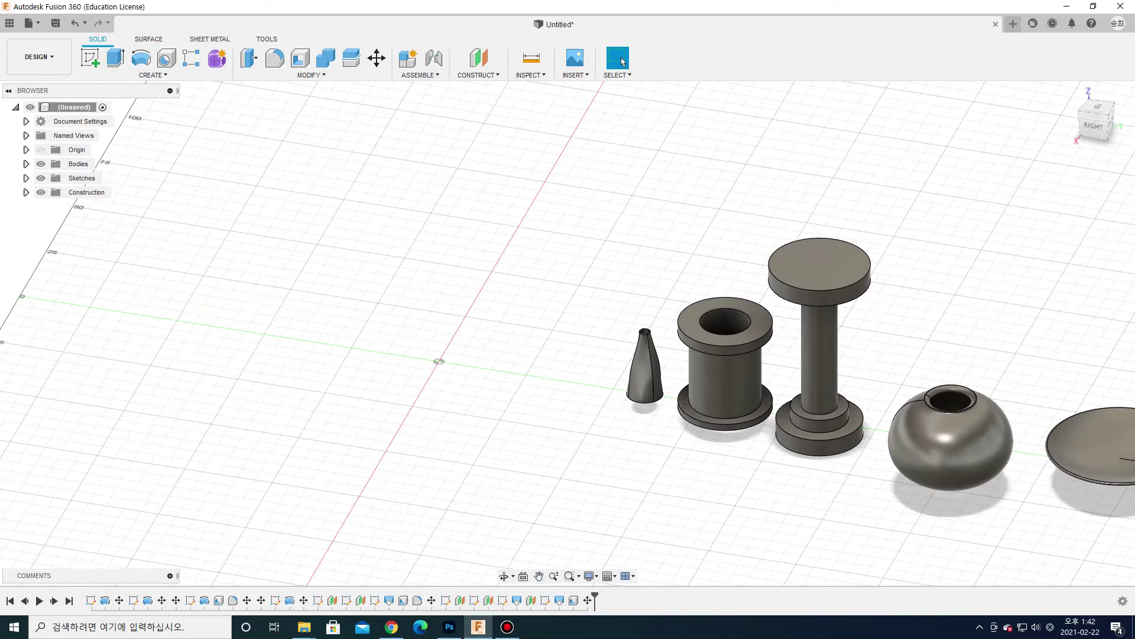
Step: Sketch a small circle centred on the origin on the vertical origin plane
left_click(153, 74)
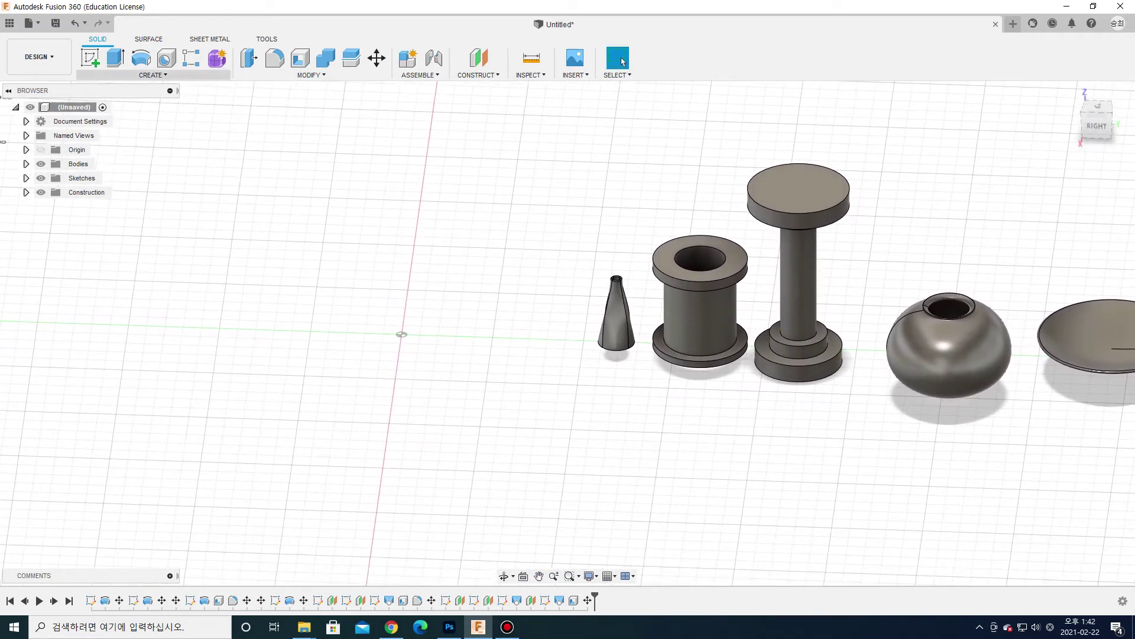
key("Return")
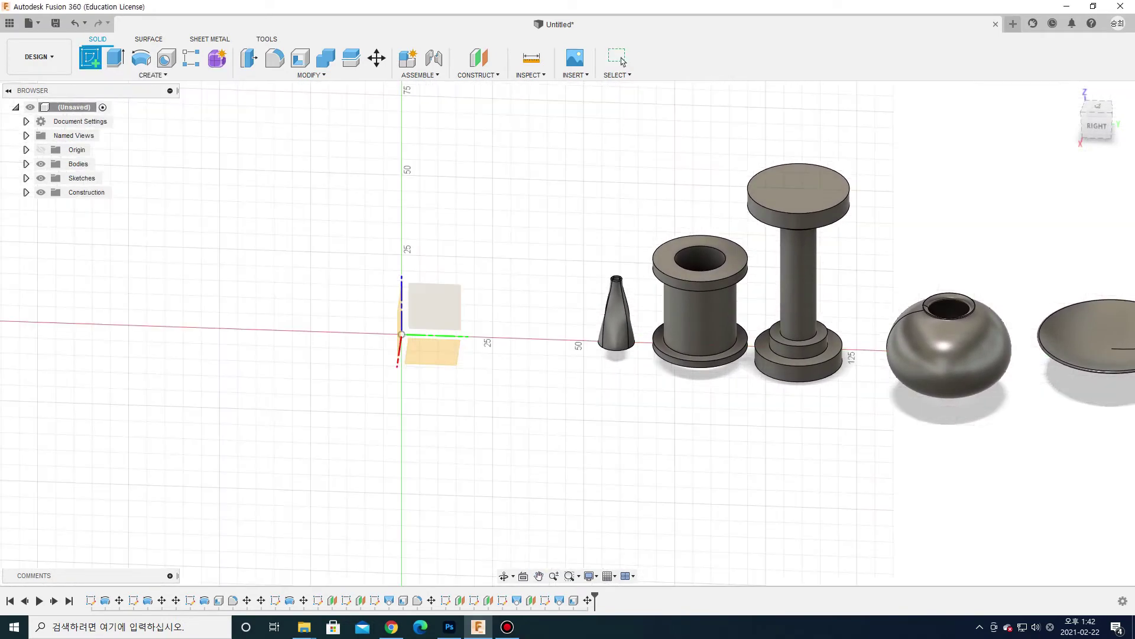
left_click(435, 304)
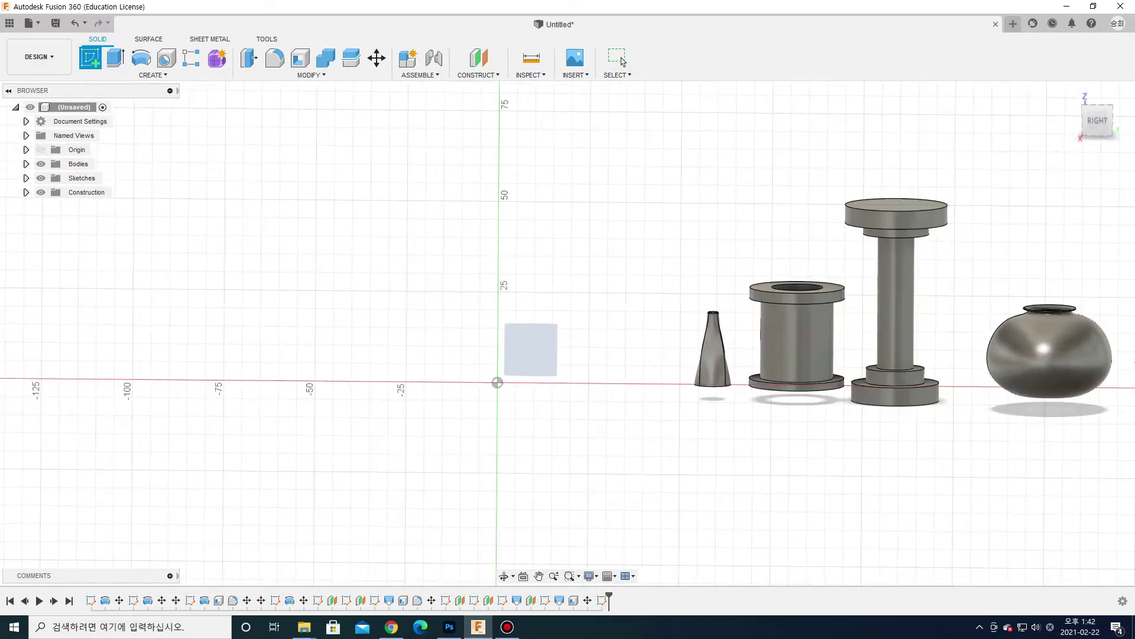
key("c")
scroll(413, 264, "up", 2)
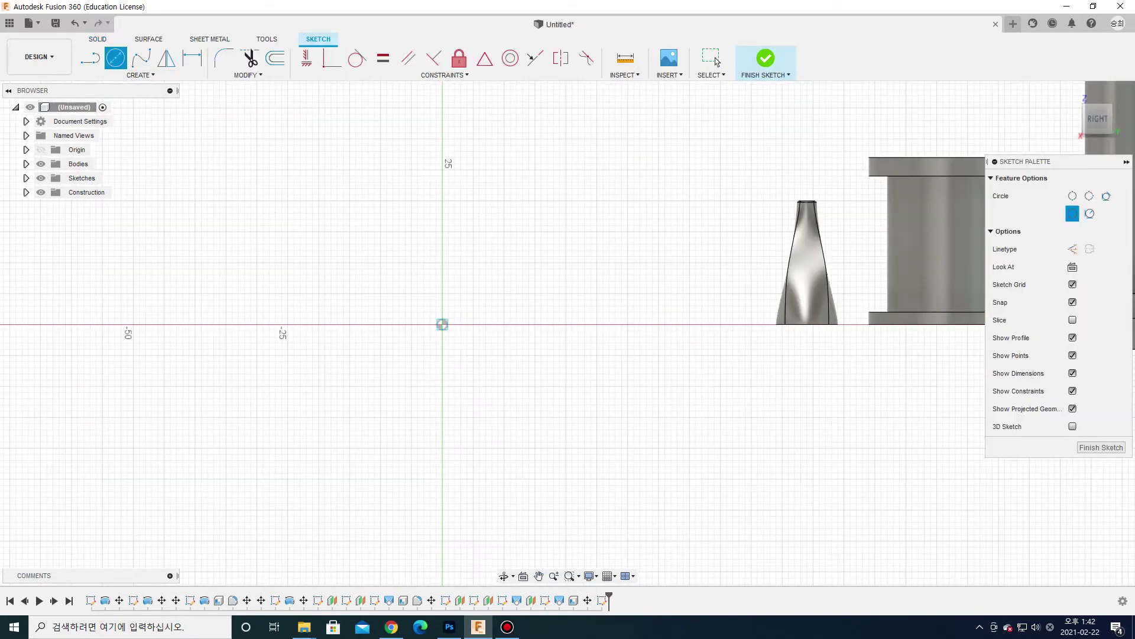
left_click(442, 342)
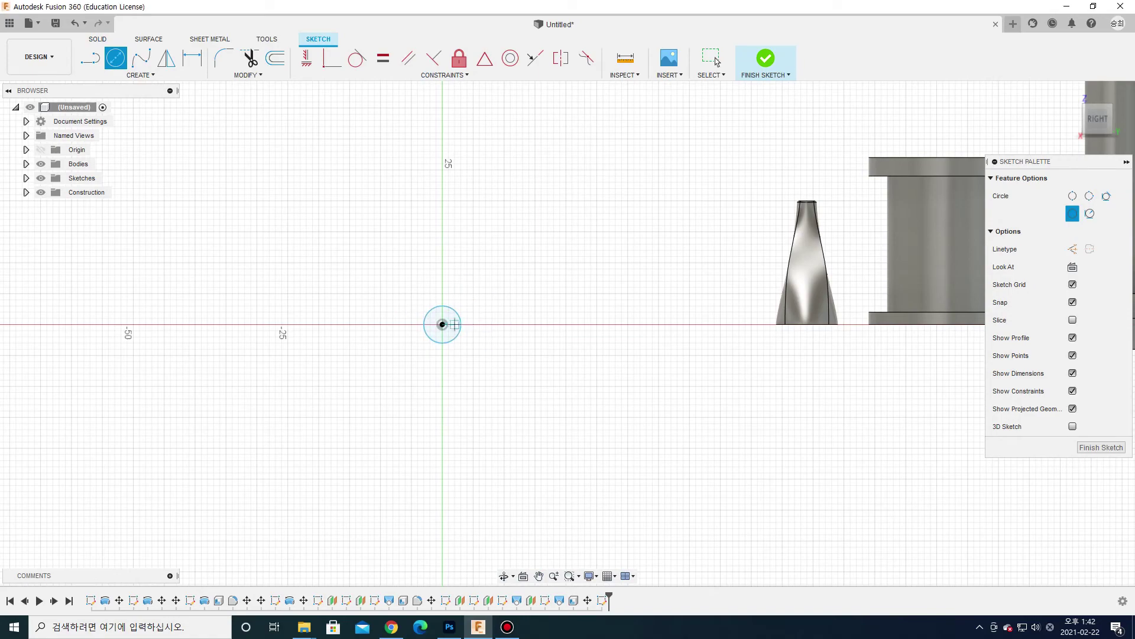
left_click(764, 60)
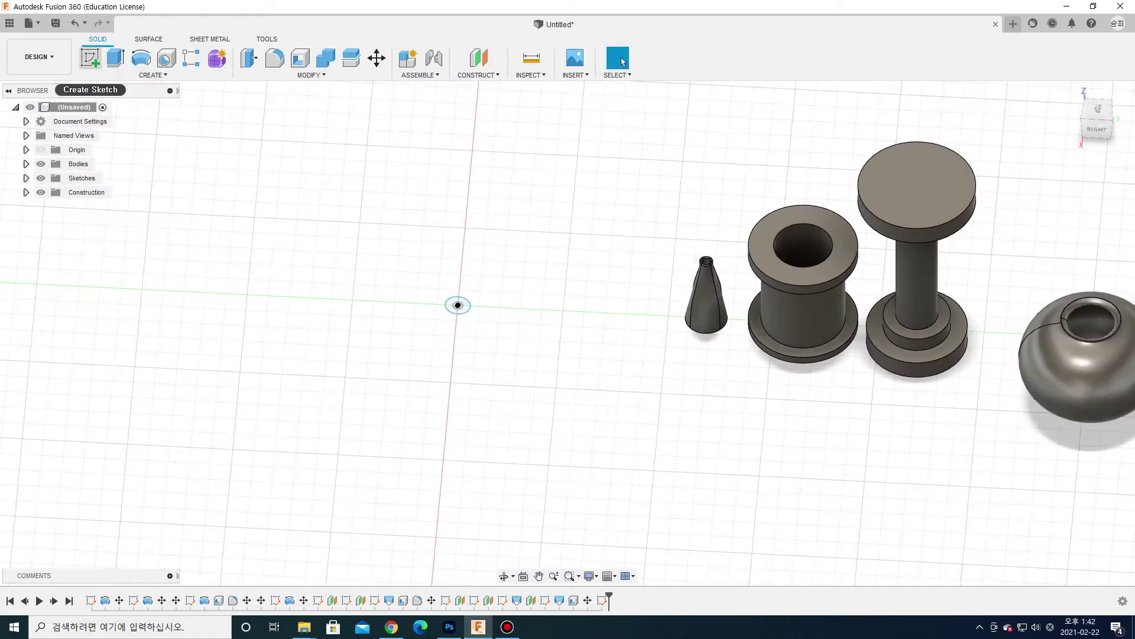
Step: On the ground plane, sketch an S-shaped spline from lower-left, through the origin, ending off to the right
left_click(153, 75)
left_click(171, 114)
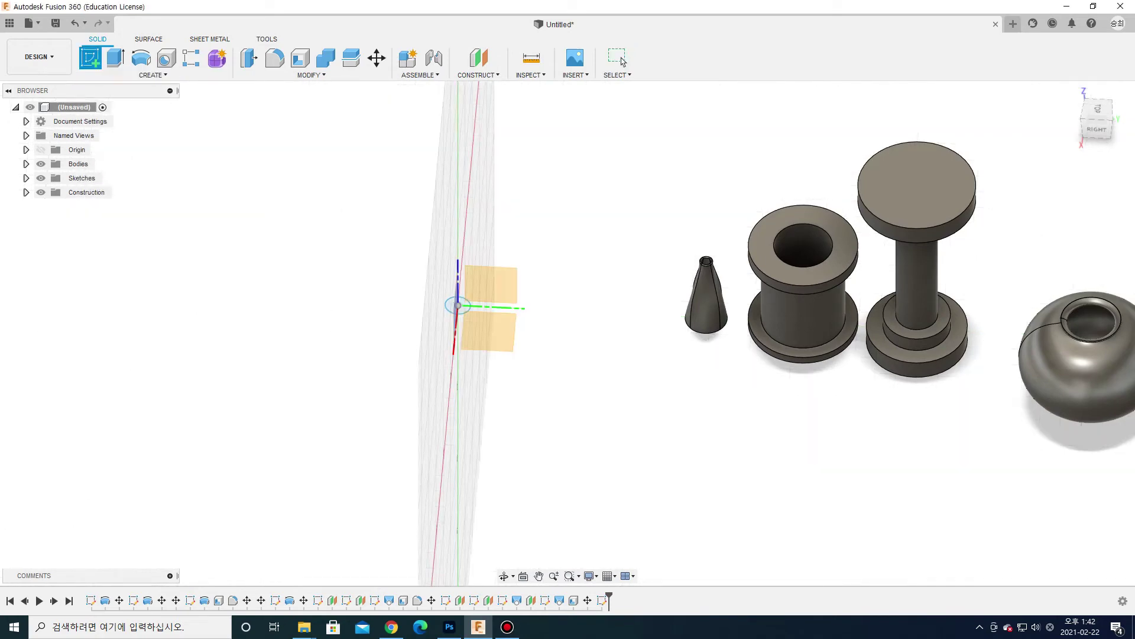
left_click(488, 331)
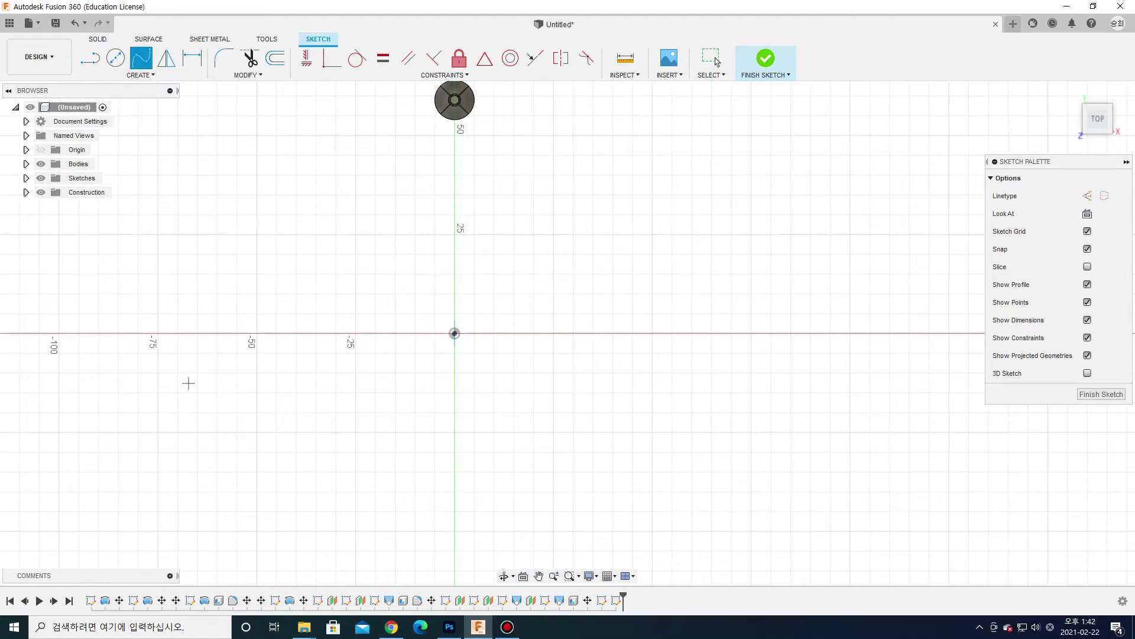
left_click(290, 438)
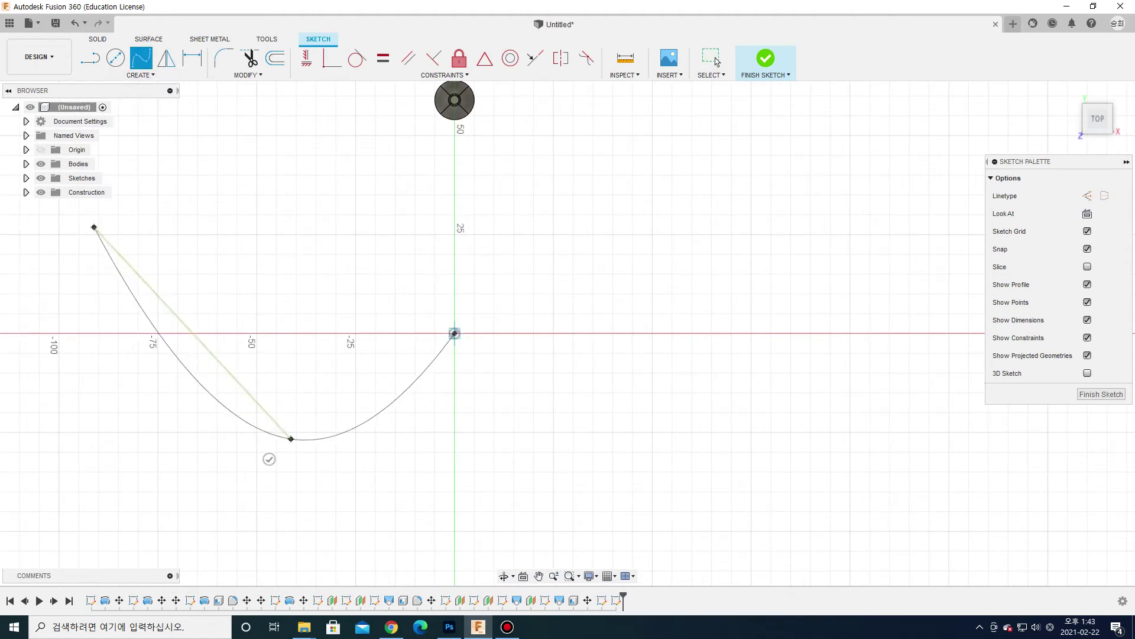
left_click(454, 333)
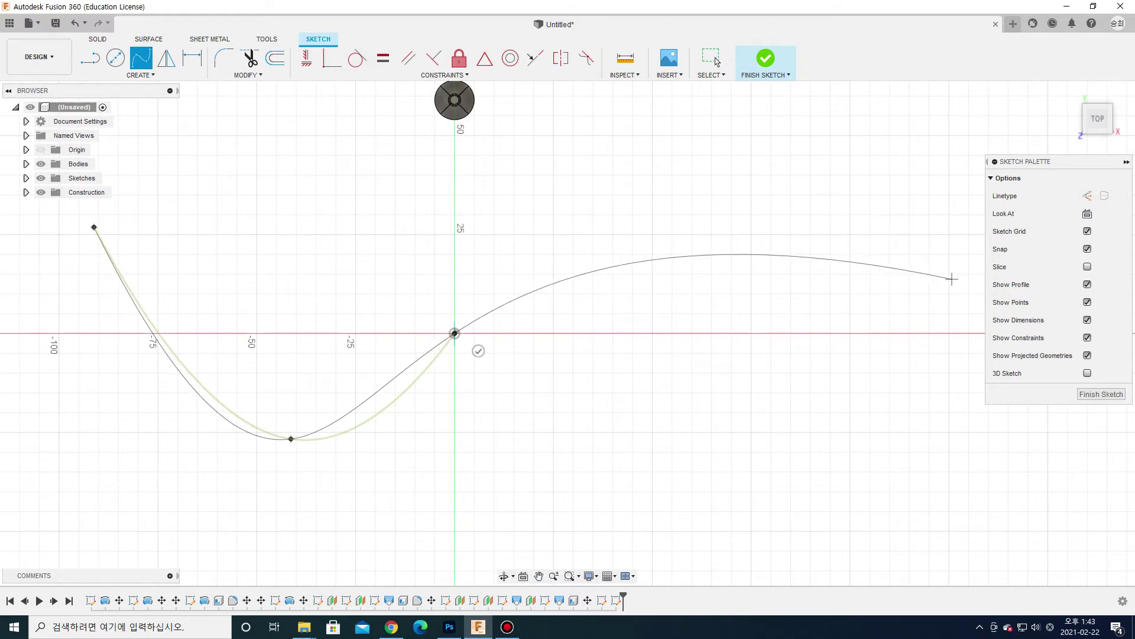
double_click(918, 286)
scroll(732, 214, "down", 1)
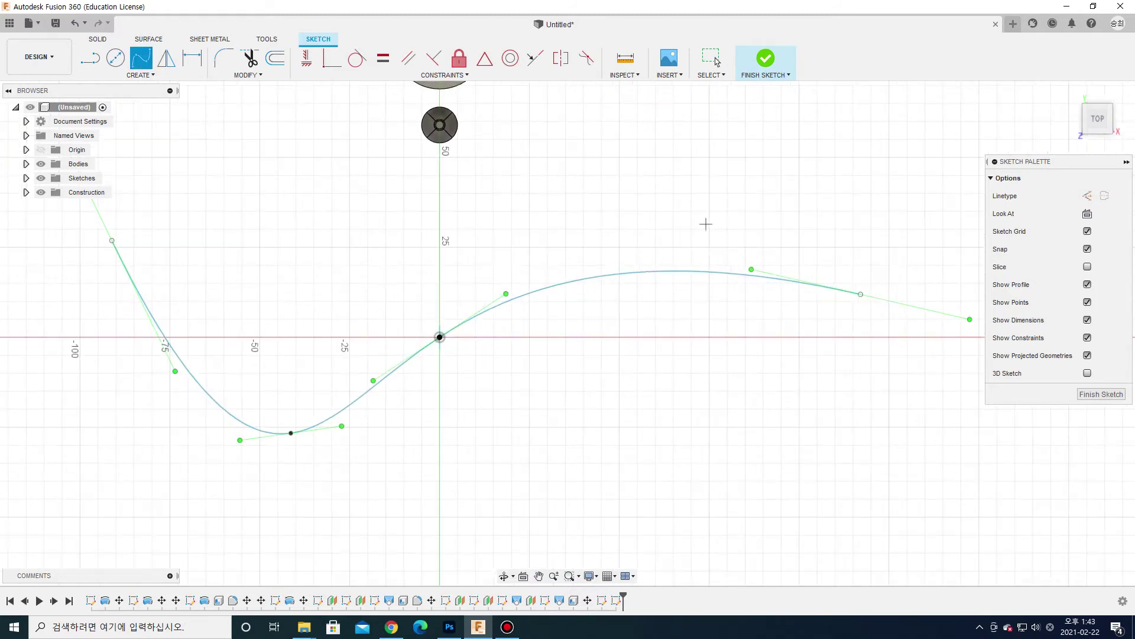
left_click(764, 62)
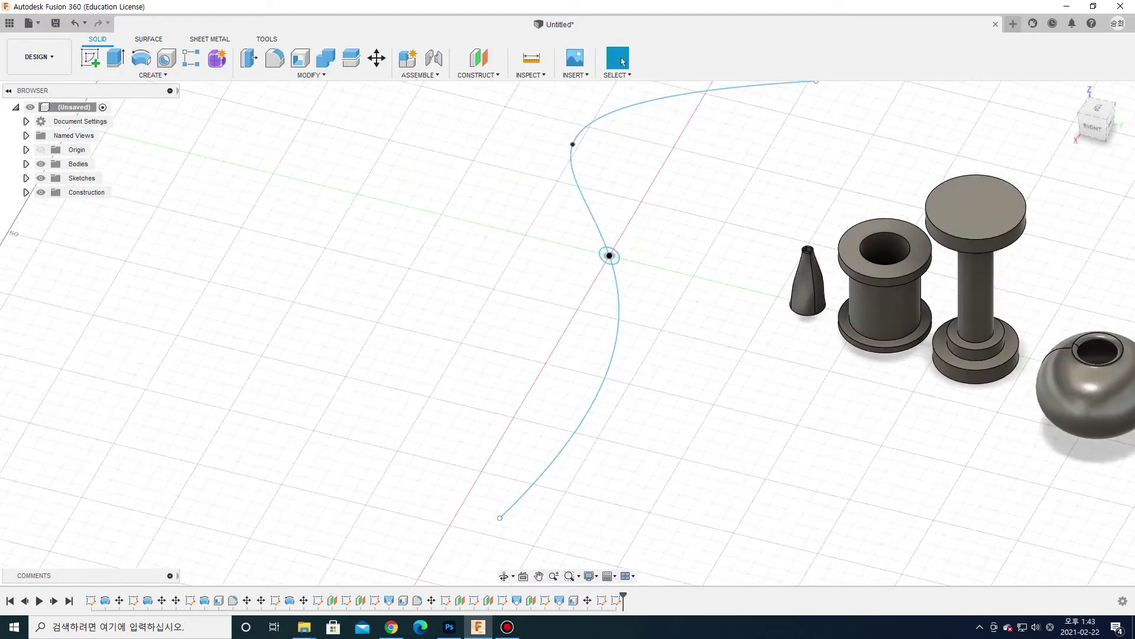
Step: Sweep with the small circle as profile, the S-curve as path, and Parallel orientation
left_click(153, 75)
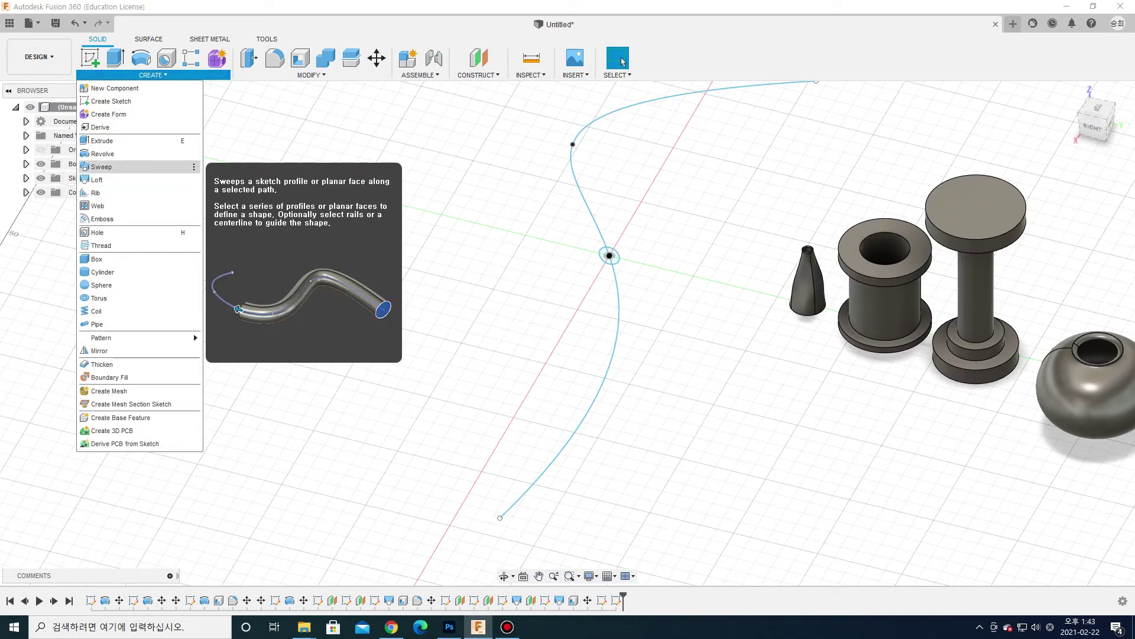
key("Return")
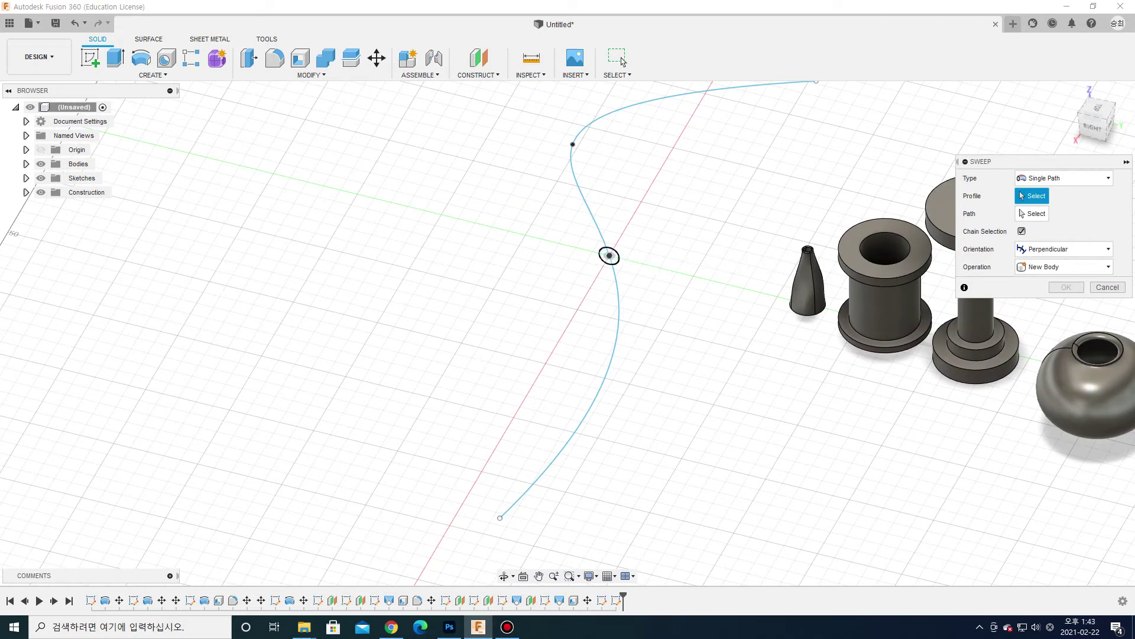
left_click(609, 255)
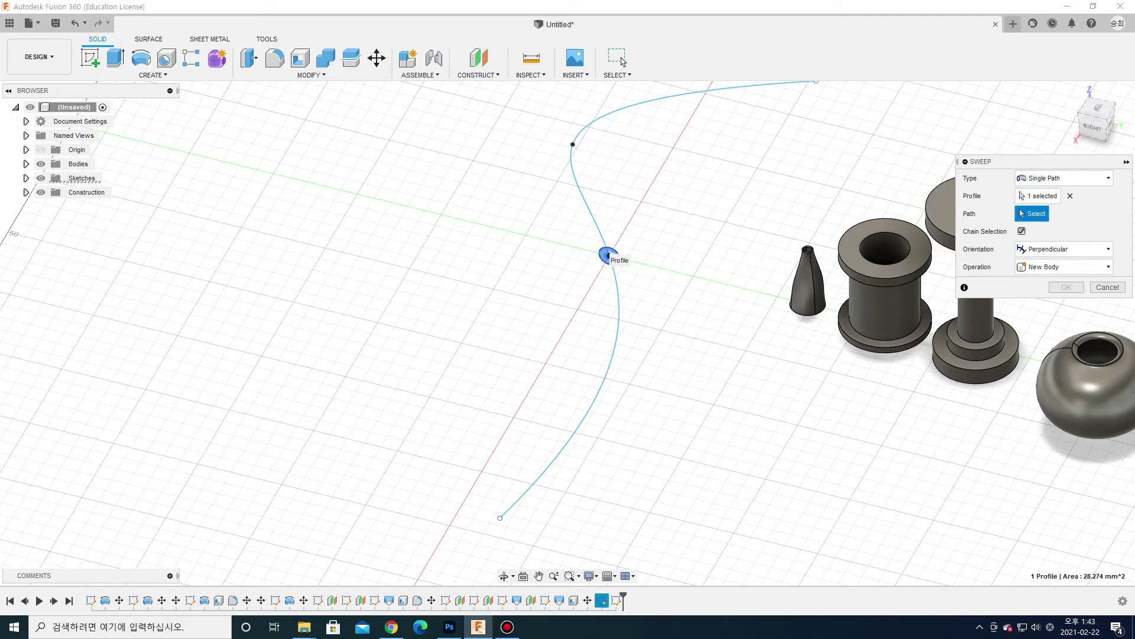
left_click(600, 235)
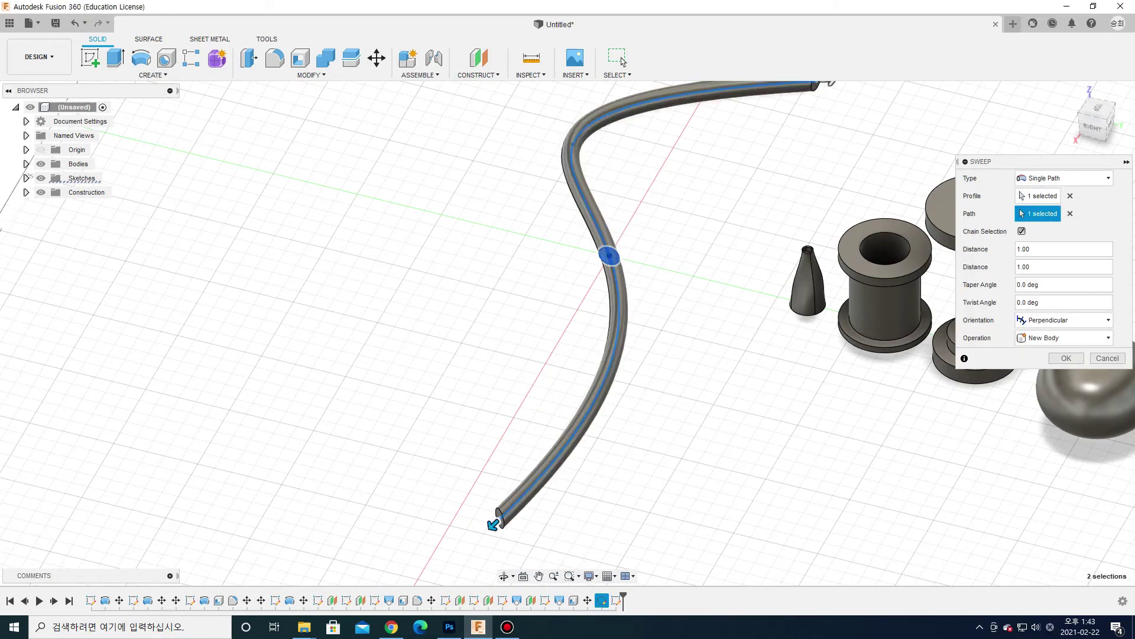
left_click(1065, 320)
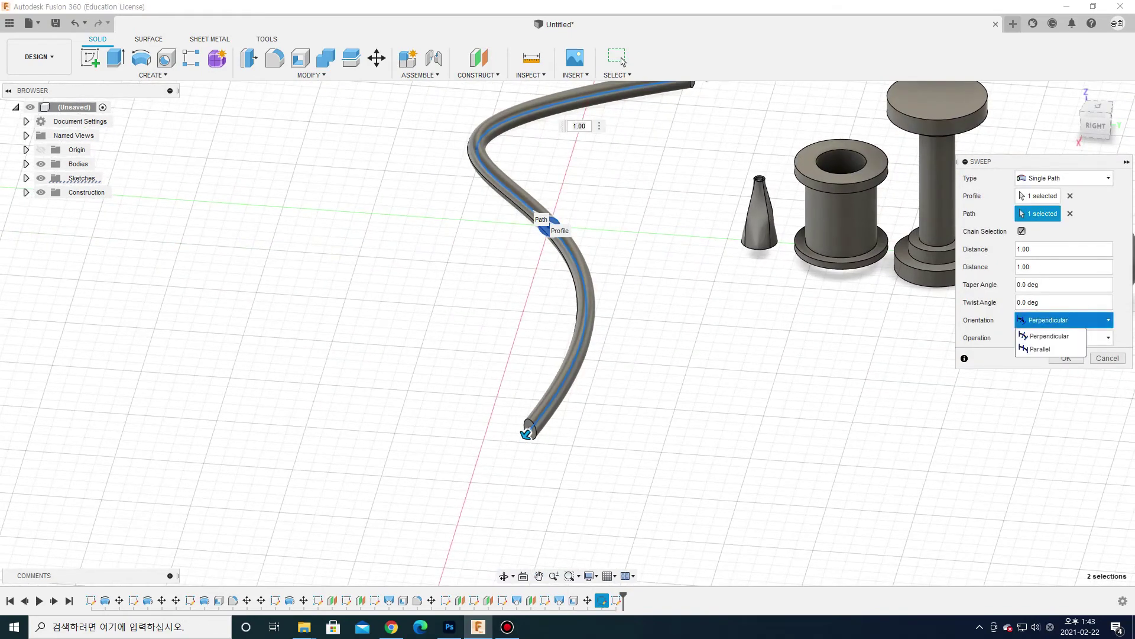
left_click(1047, 335)
left_click(1065, 284)
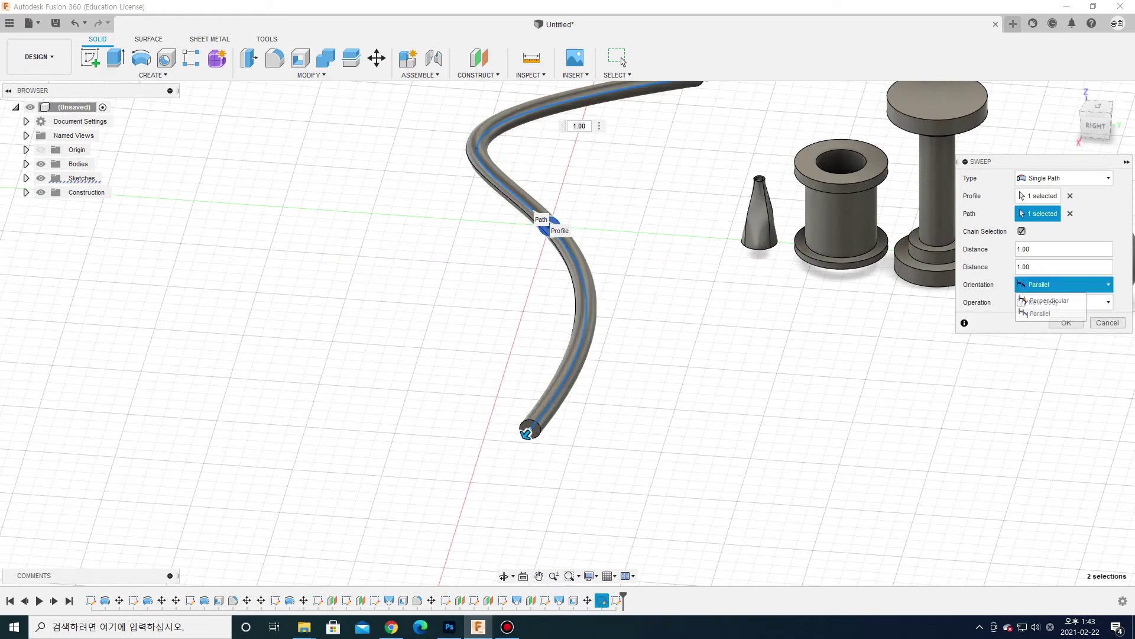
left_click(1049, 301)
scroll(528, 437, "up", 3)
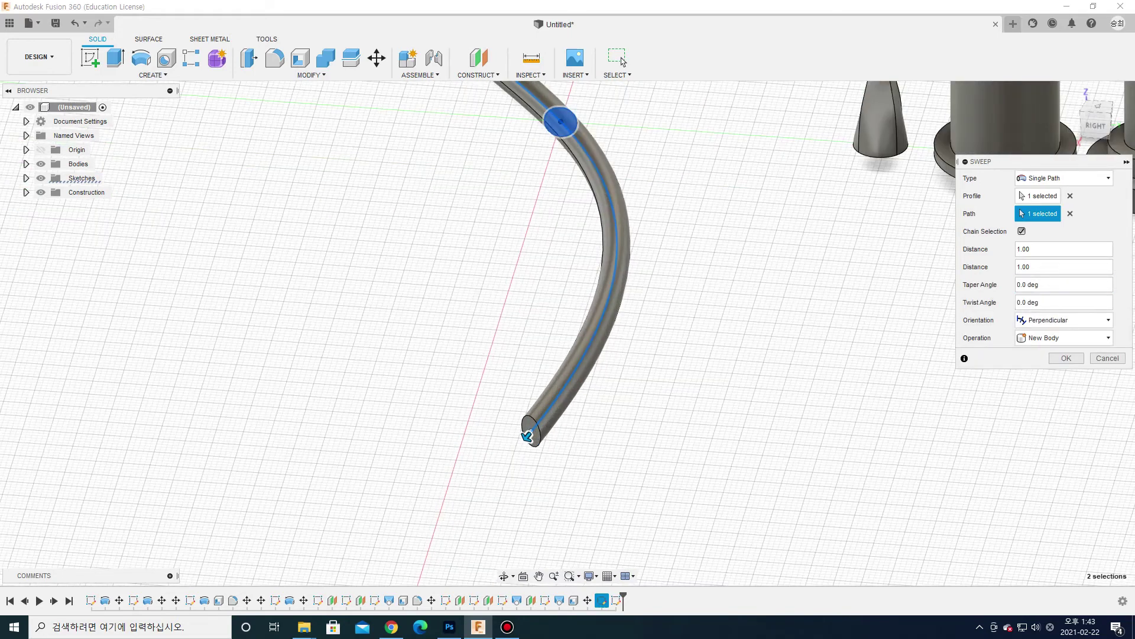
left_click(1064, 320)
left_click(1046, 350)
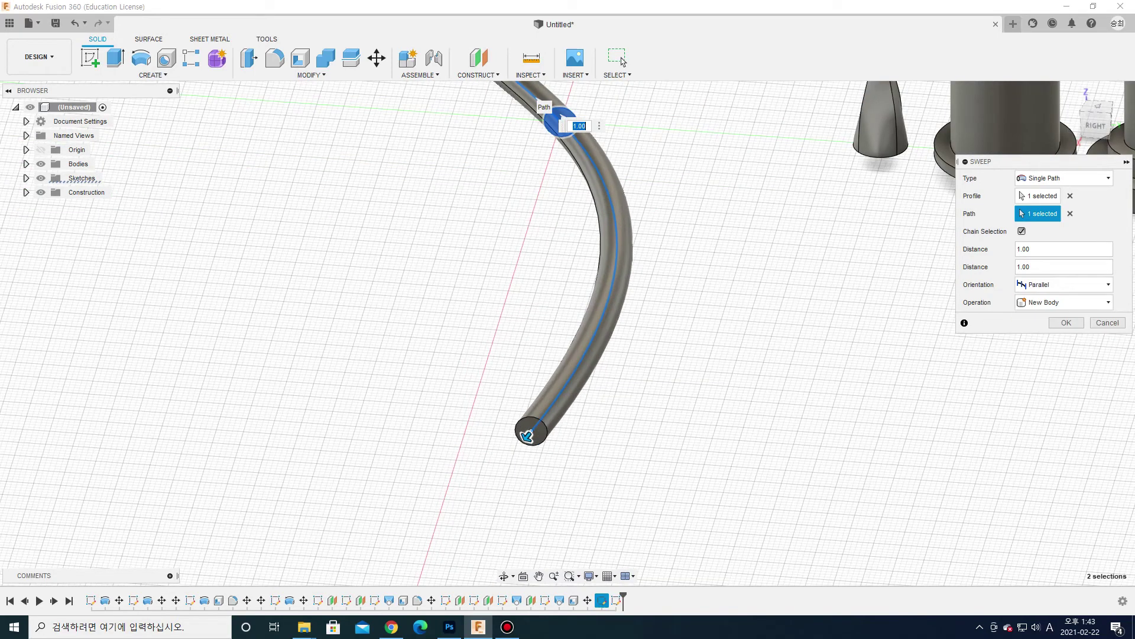
scroll(615, 401, "down", 3)
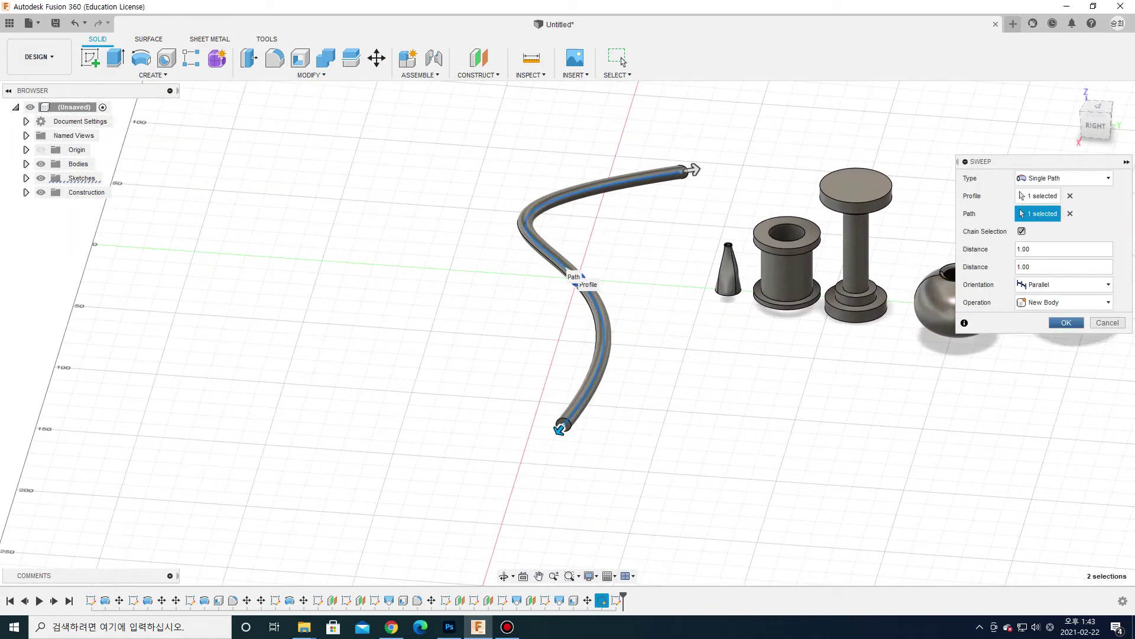
key("Return")
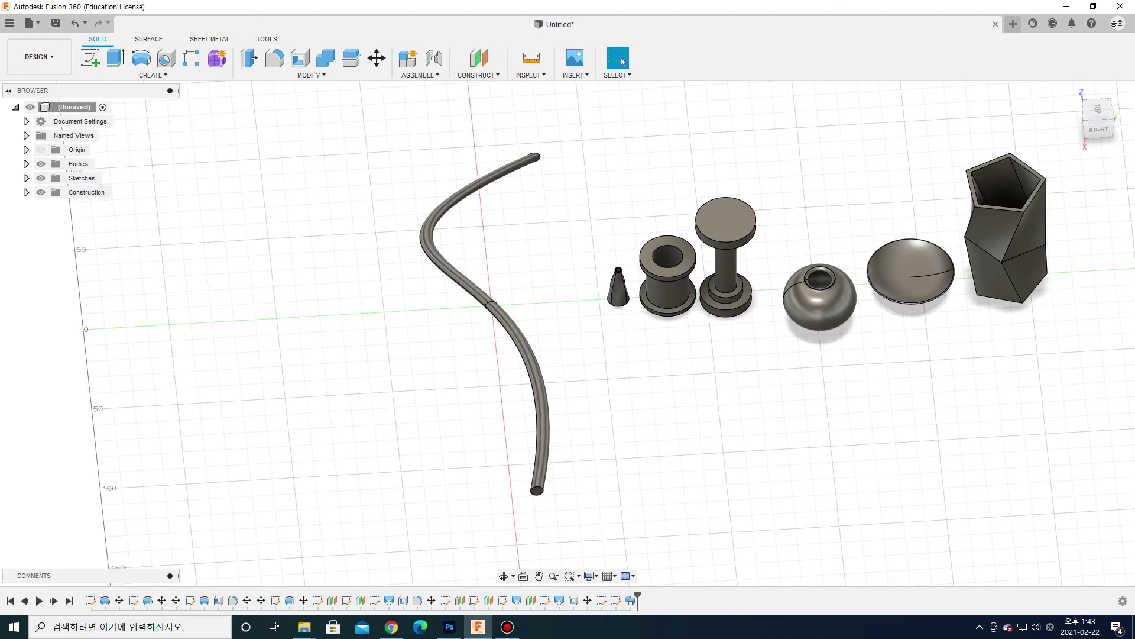
Step: Move the swept tube body 280 mm to the right, past the vase
scroll(592, 331, "down", 3)
left_click_drag(395, 183, 868, 471)
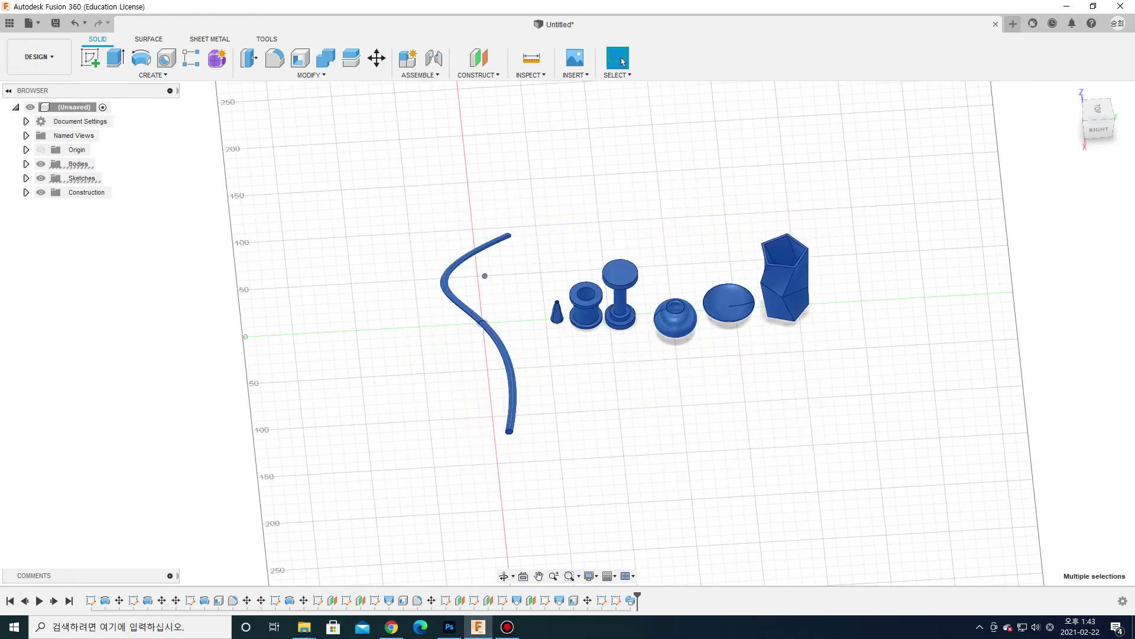
key("m")
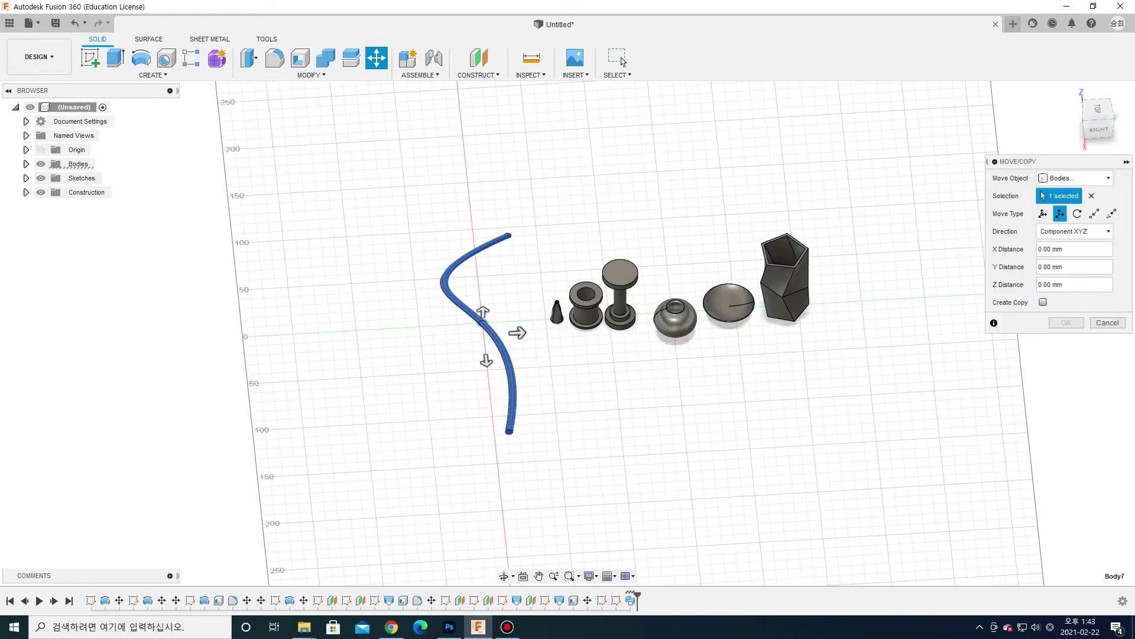
left_click_drag(517, 332, 875, 309)
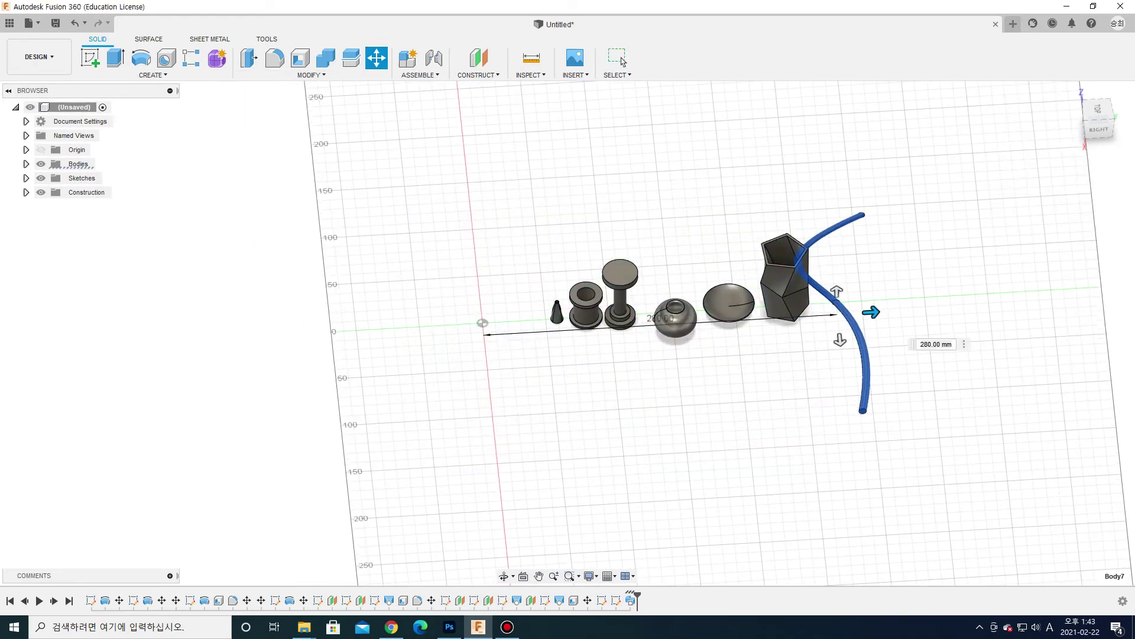
key("Return")
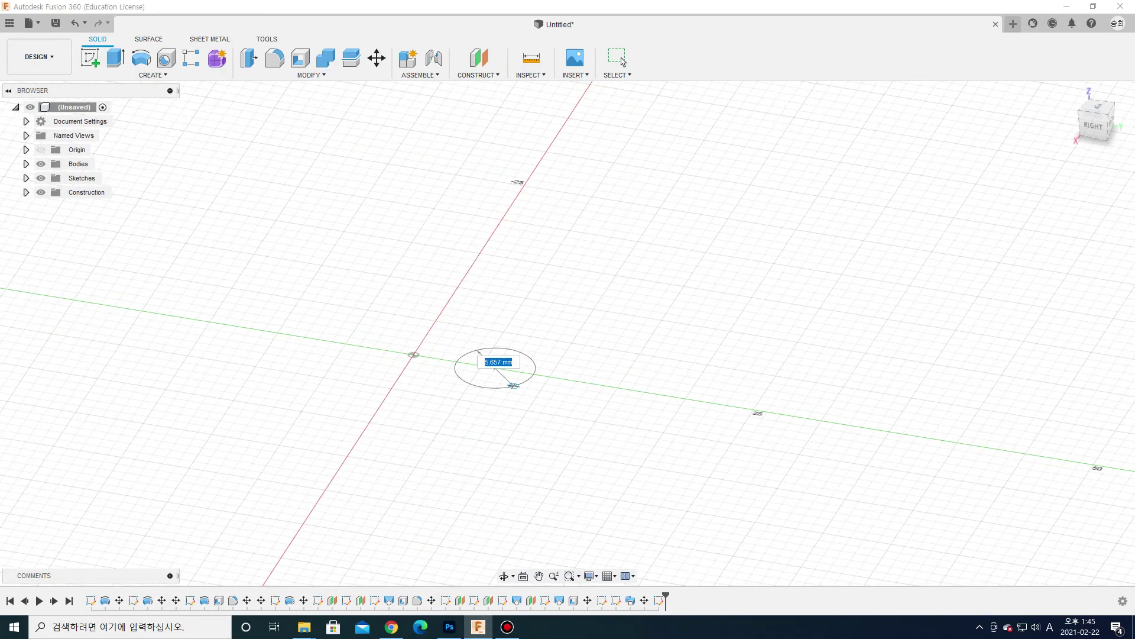
Step: Create a short cylinder on the ground plane centred at the origin
left_click(476, 395)
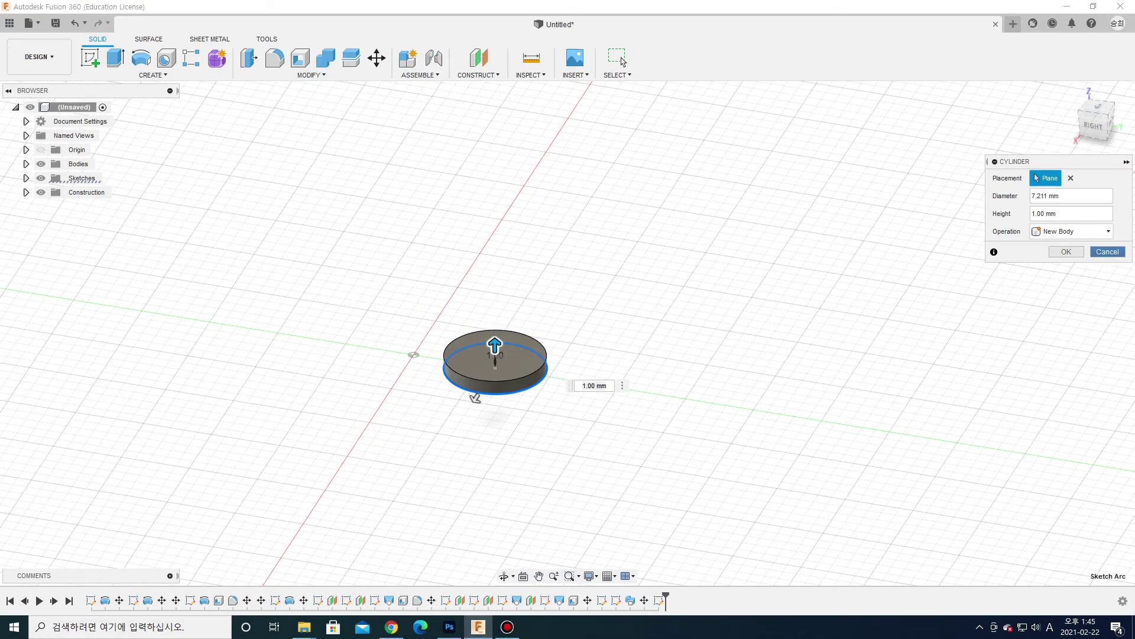
left_click(622, 61)
left_click(153, 75)
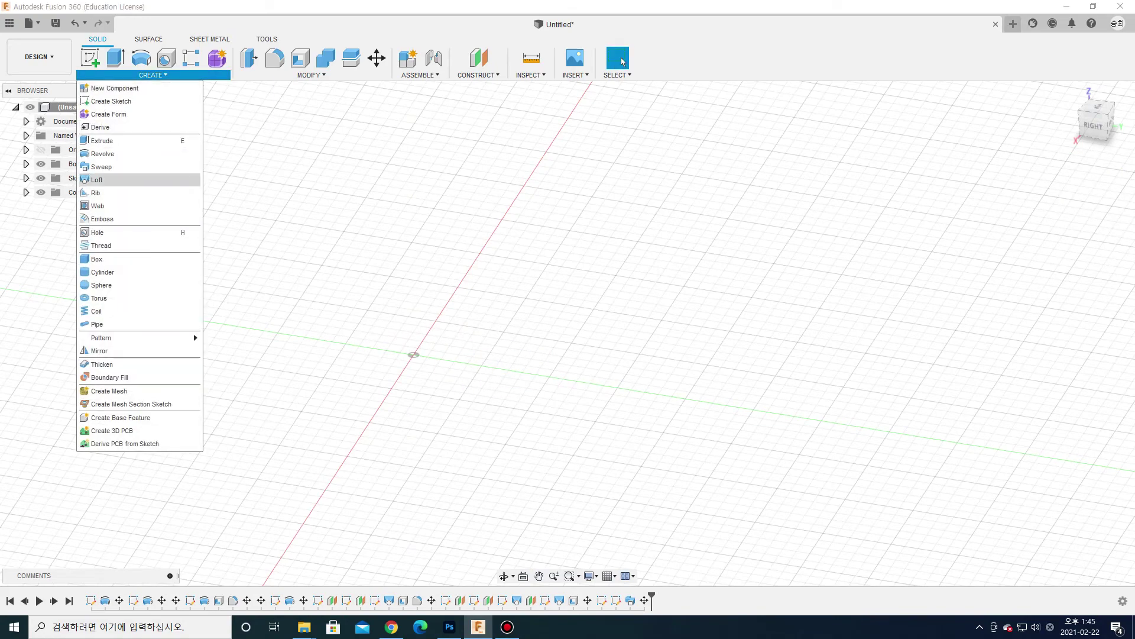
left_click(101, 285)
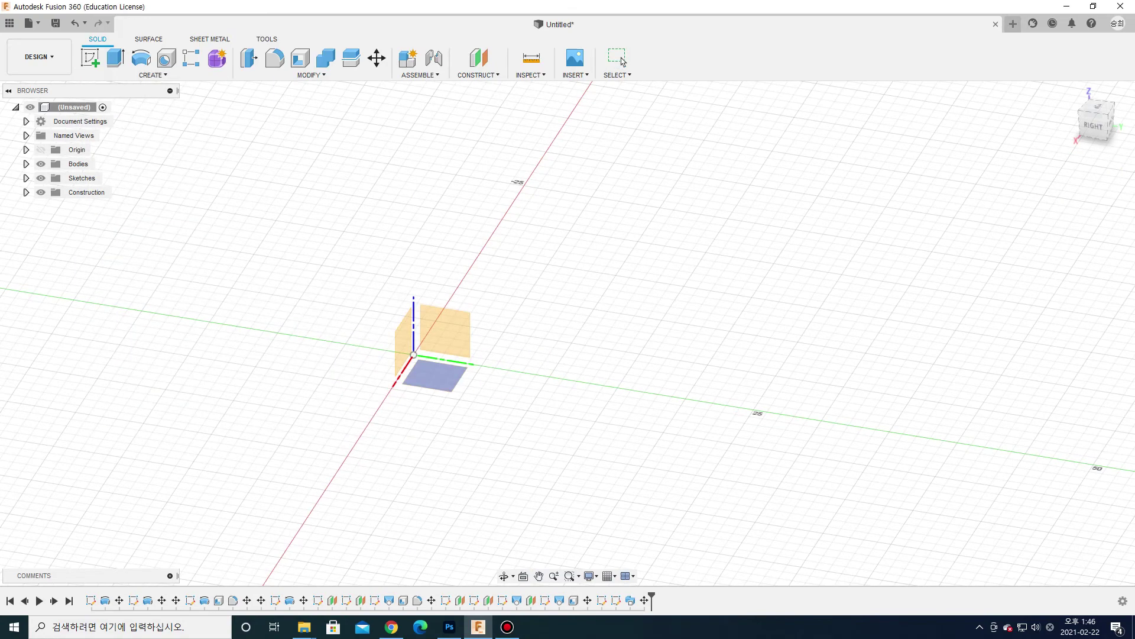
left_click(450, 373)
left_click(487, 384)
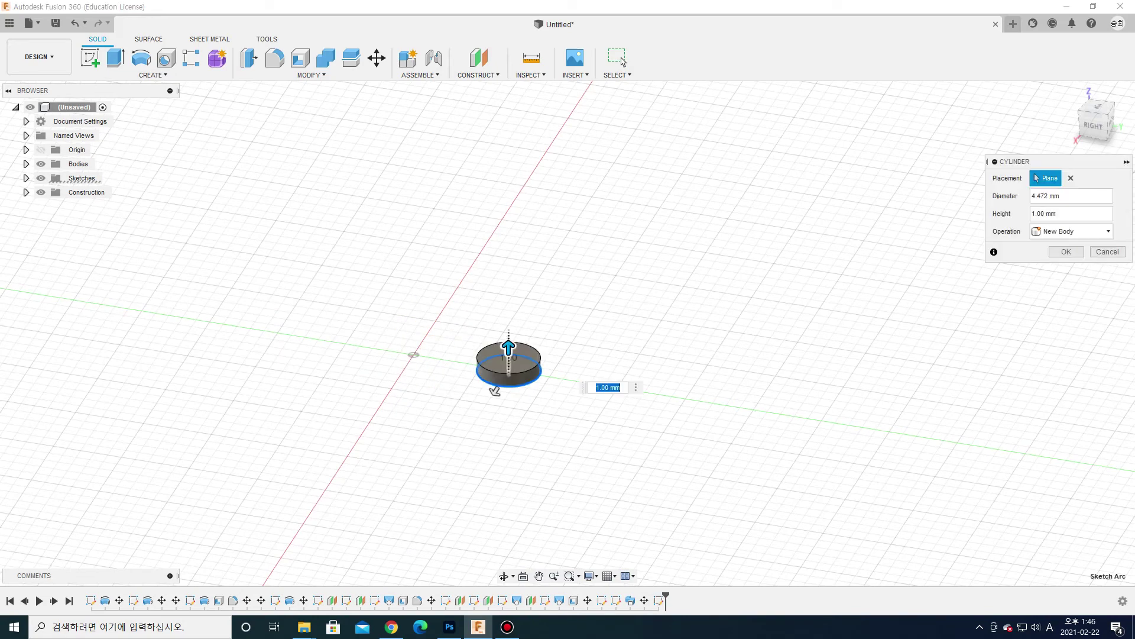
key("Return")
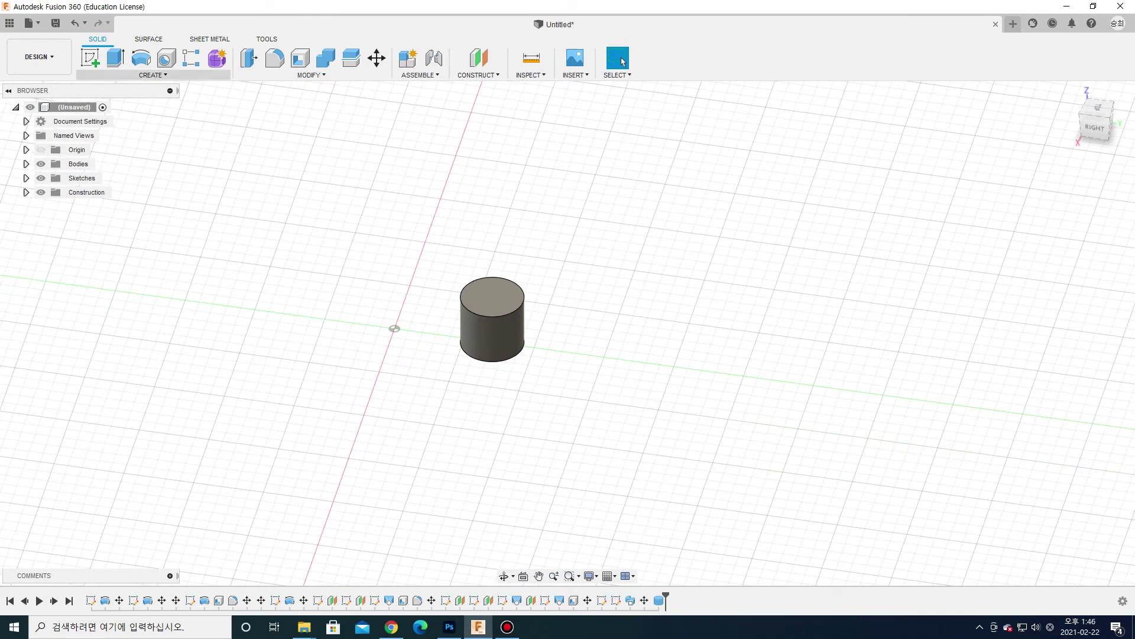
Step: Circular-pattern the cylinder body 5 times around the vertical Z axis
left_click(153, 75)
mouse_move(137, 337)
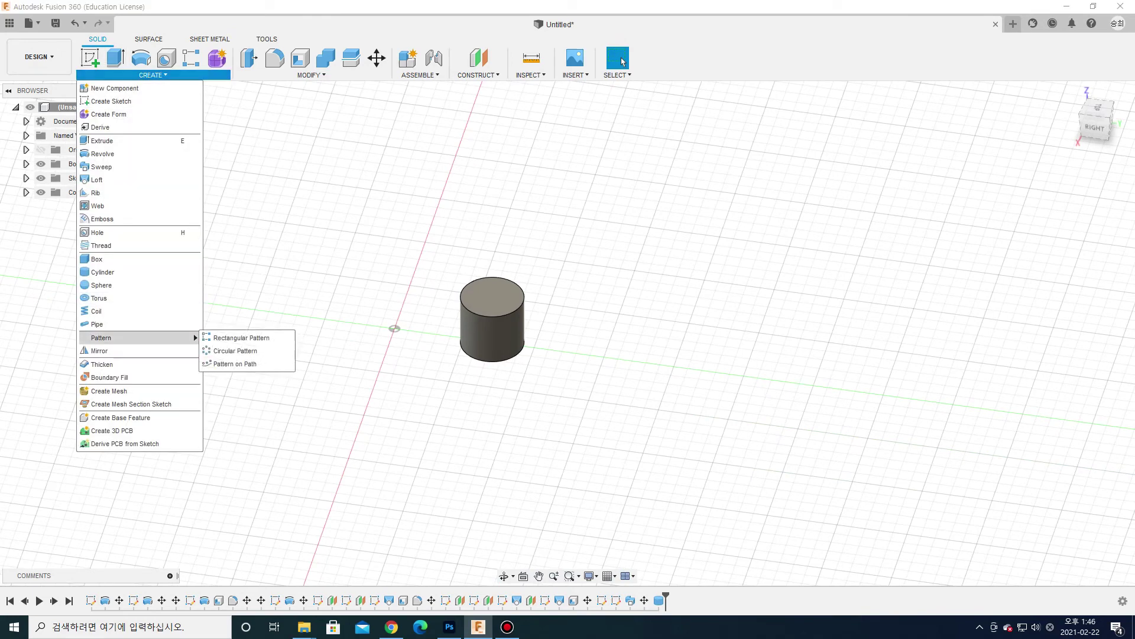
left_click(240, 352)
left_click(1081, 178)
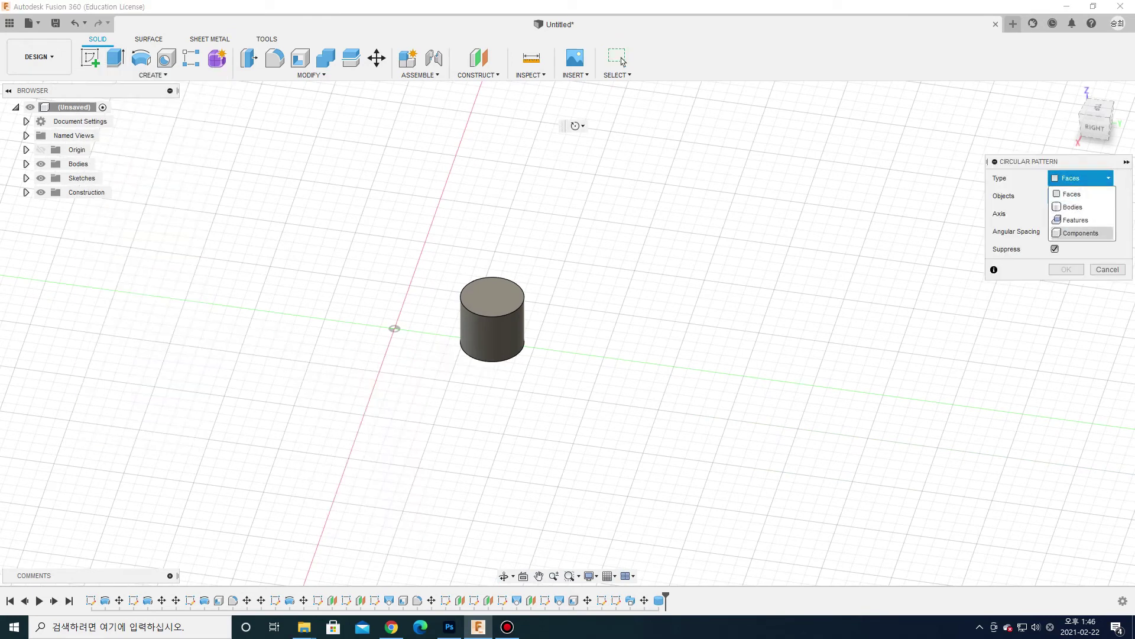
left_click(1073, 233)
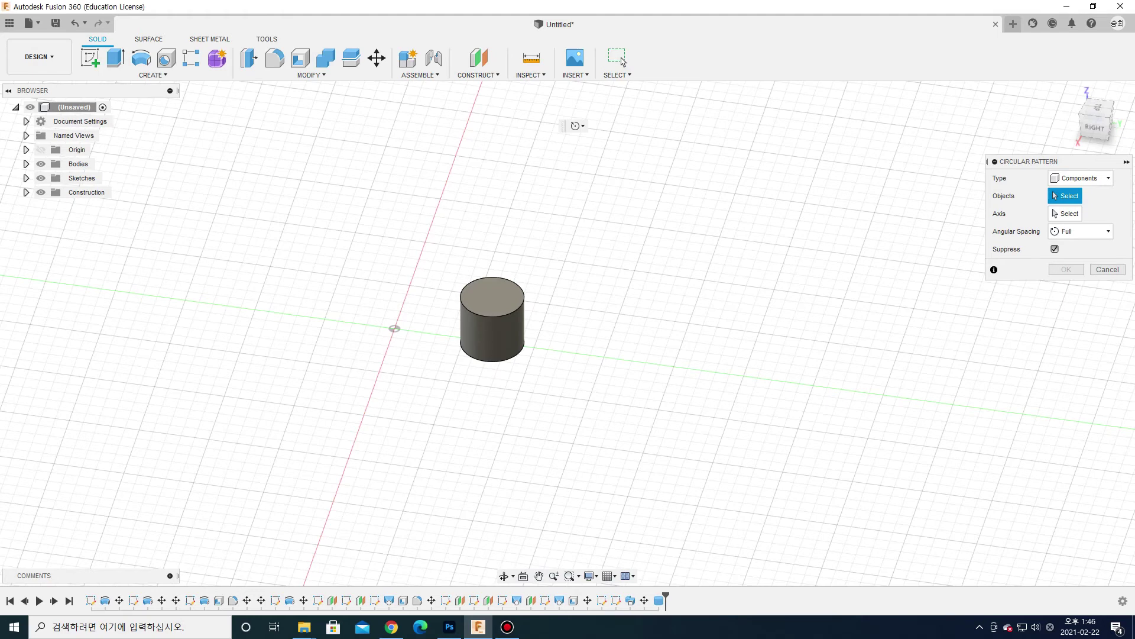
left_click(1081, 178)
left_click(1073, 218)
left_click(492, 319)
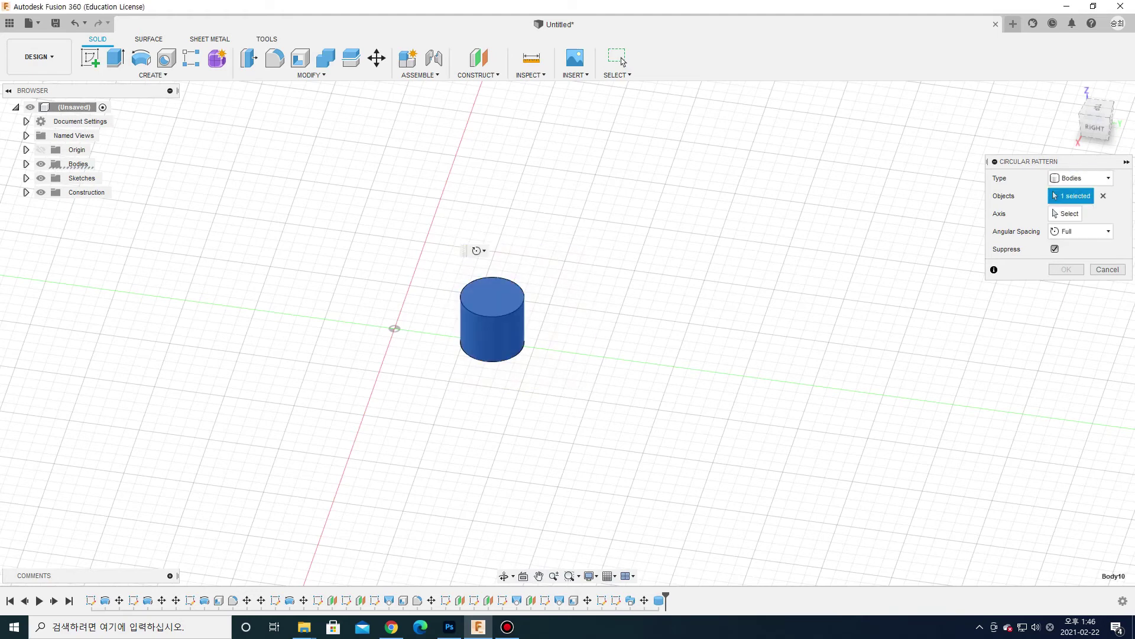
left_click(1066, 213)
left_click(395, 299)
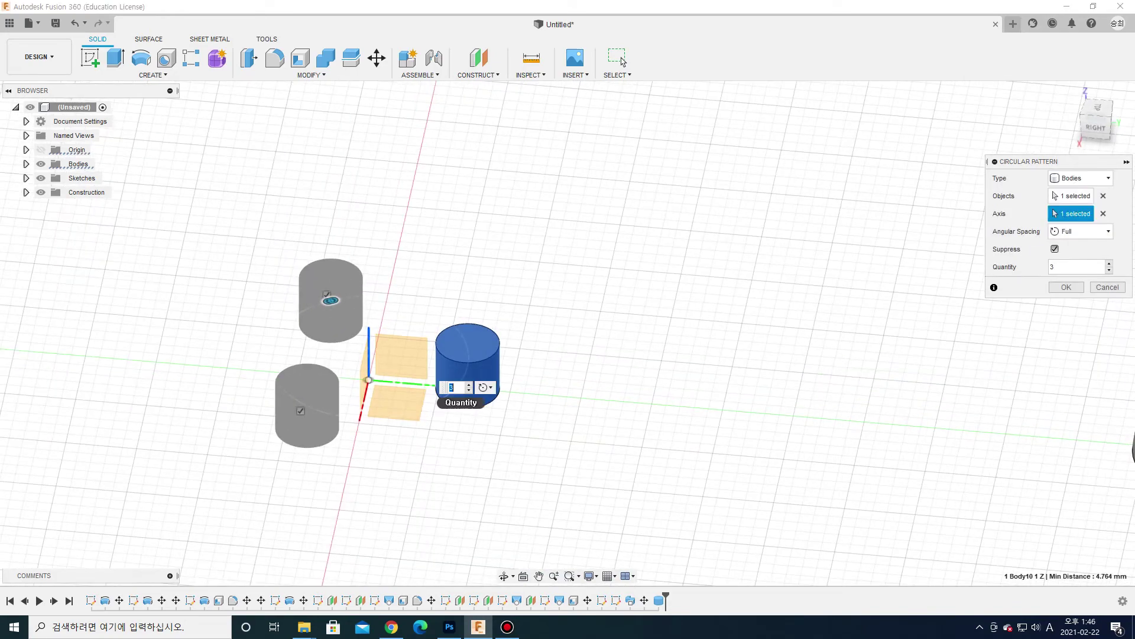
type("5")
key("Return")
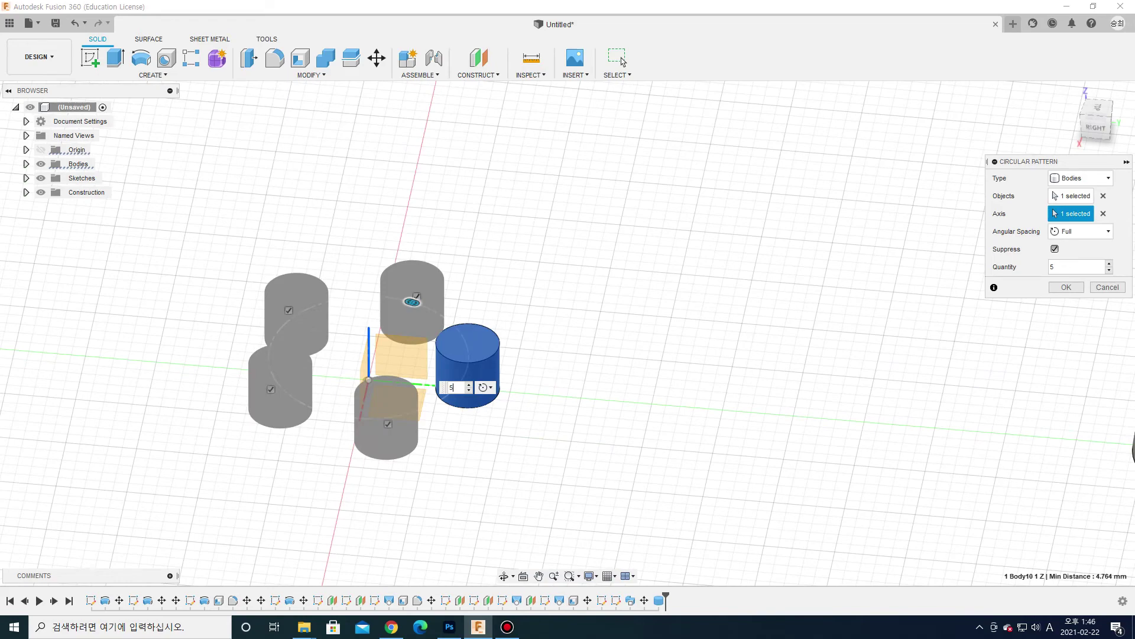
key("Return")
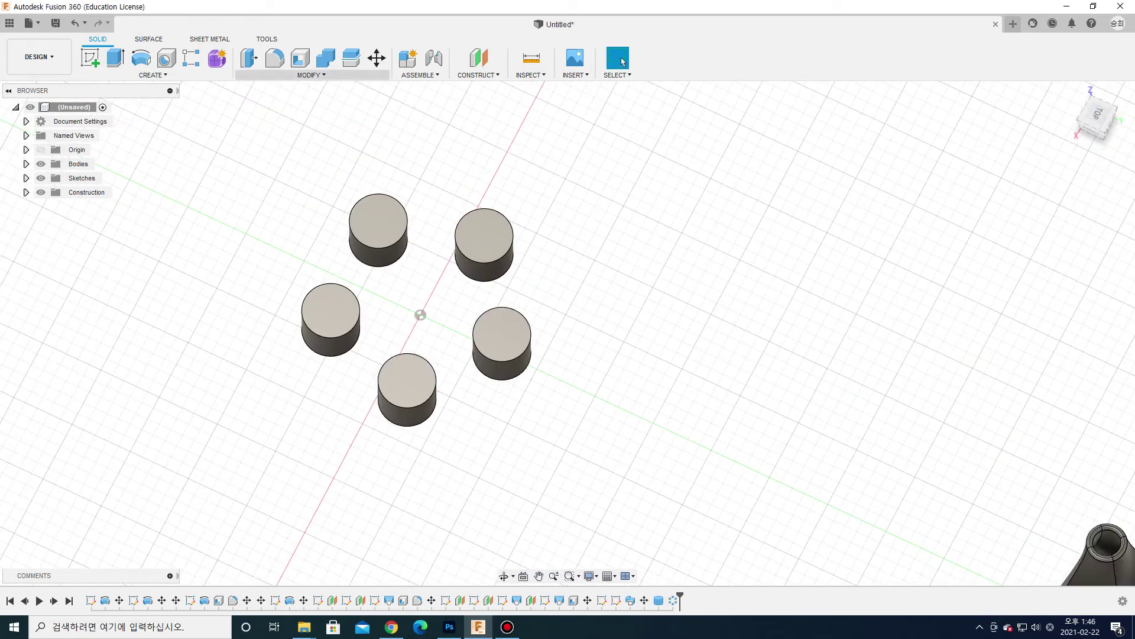
key("m")
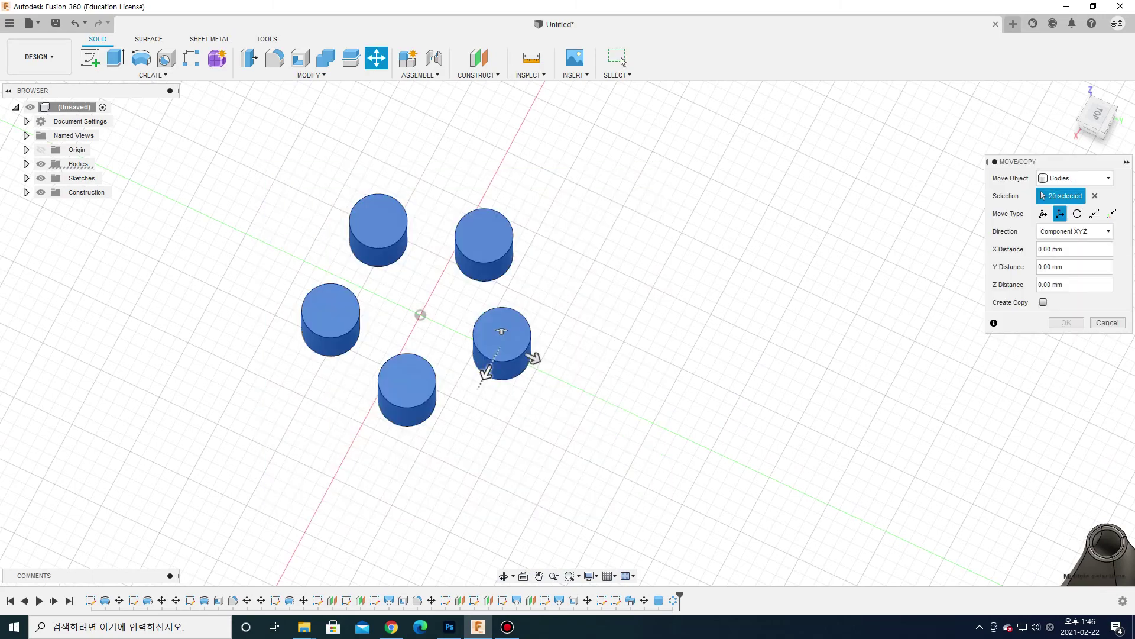
Step: Drag the five cylinders 32 mm along Y and confirm the move
left_click_drag(534, 357, 905, 530)
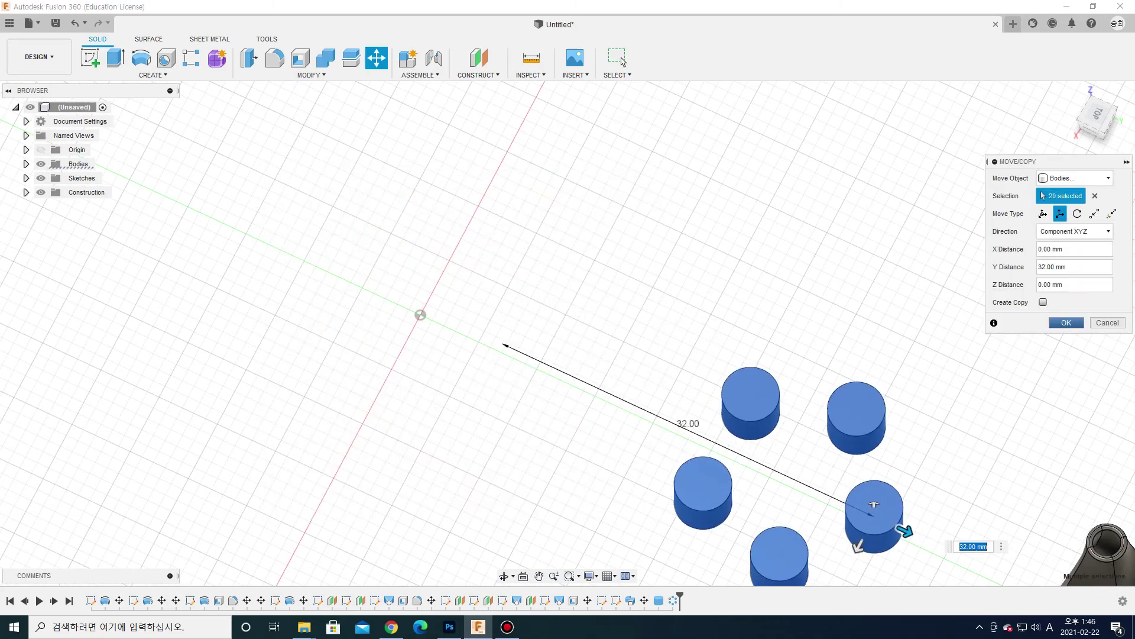
left_click(622, 61)
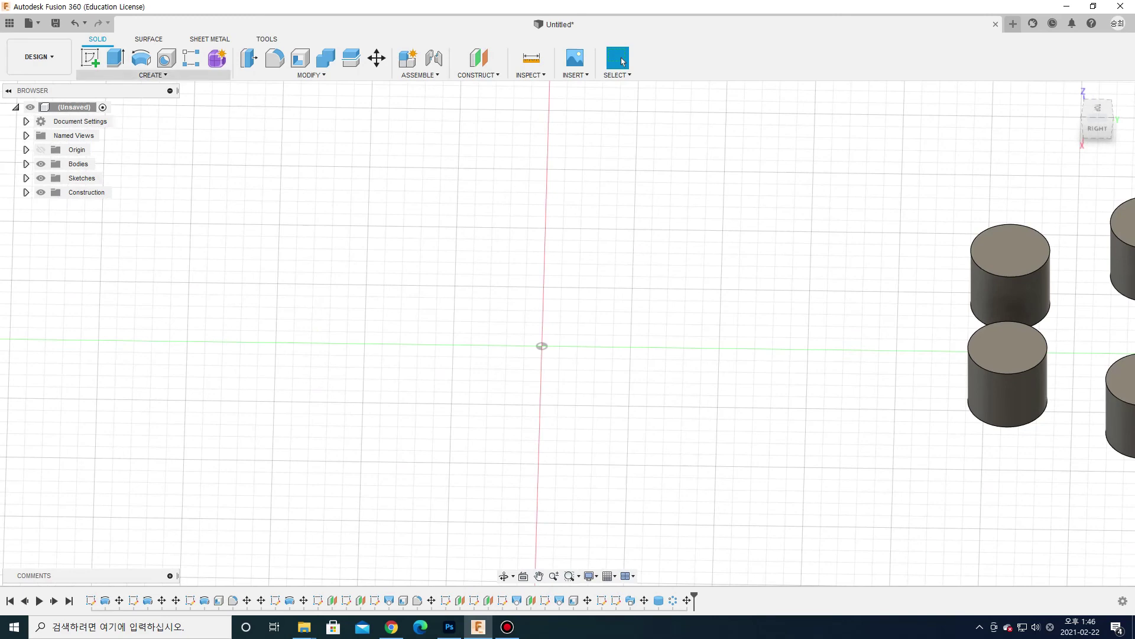
Step: On the horizontal origin plane, draw the zigzag outline's outer edges with lines down to the origin
left_click(152, 75)
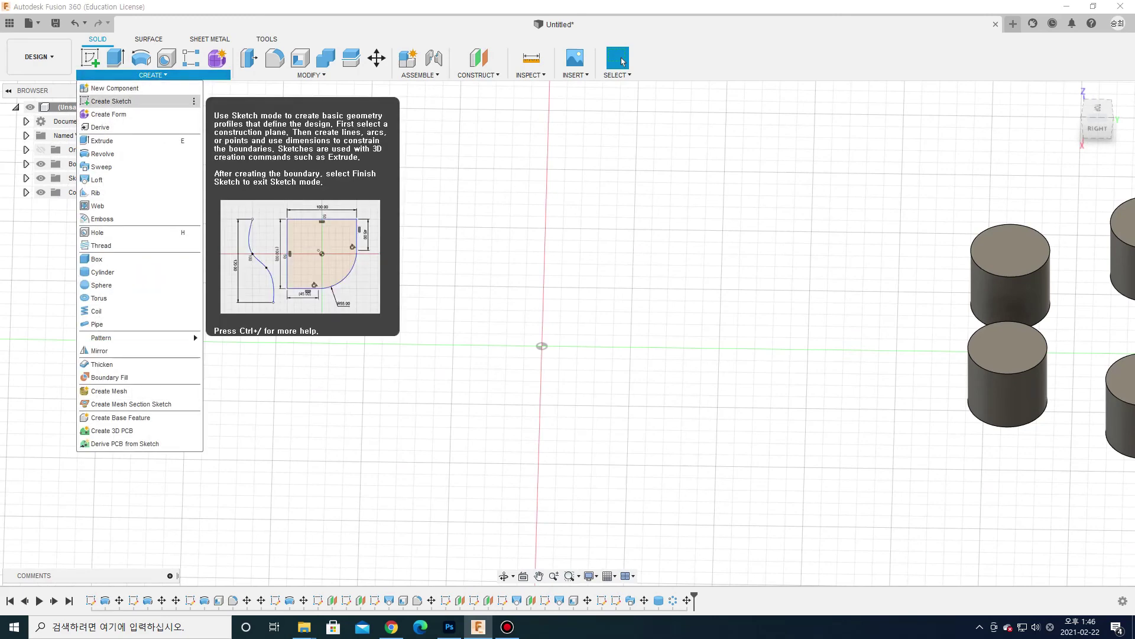
left_click(112, 101)
left_click(575, 368)
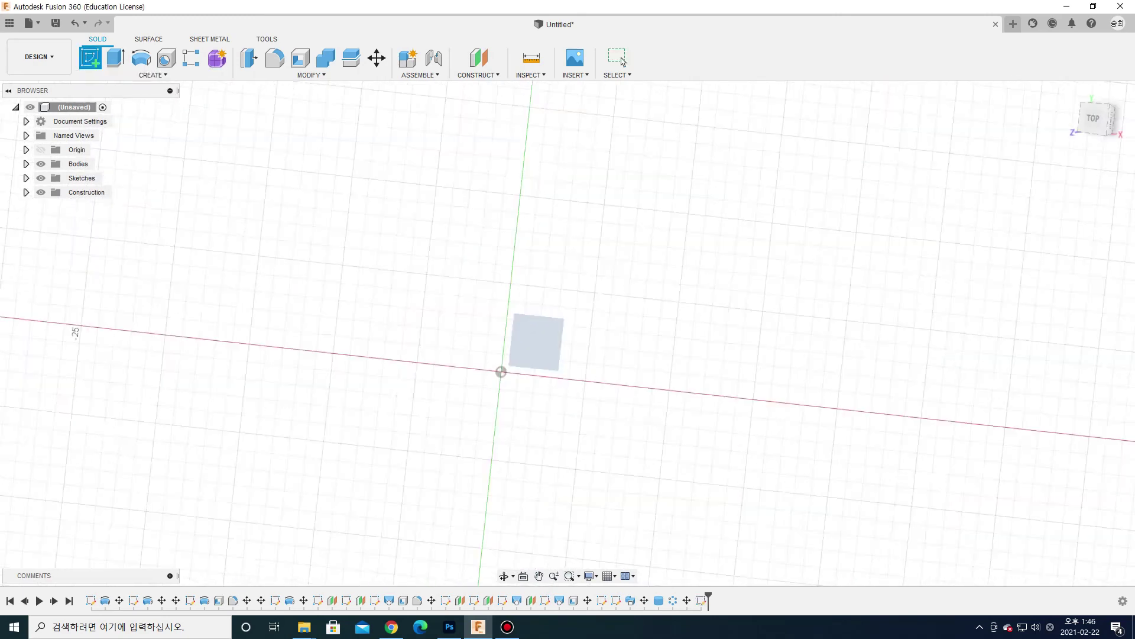
key("l")
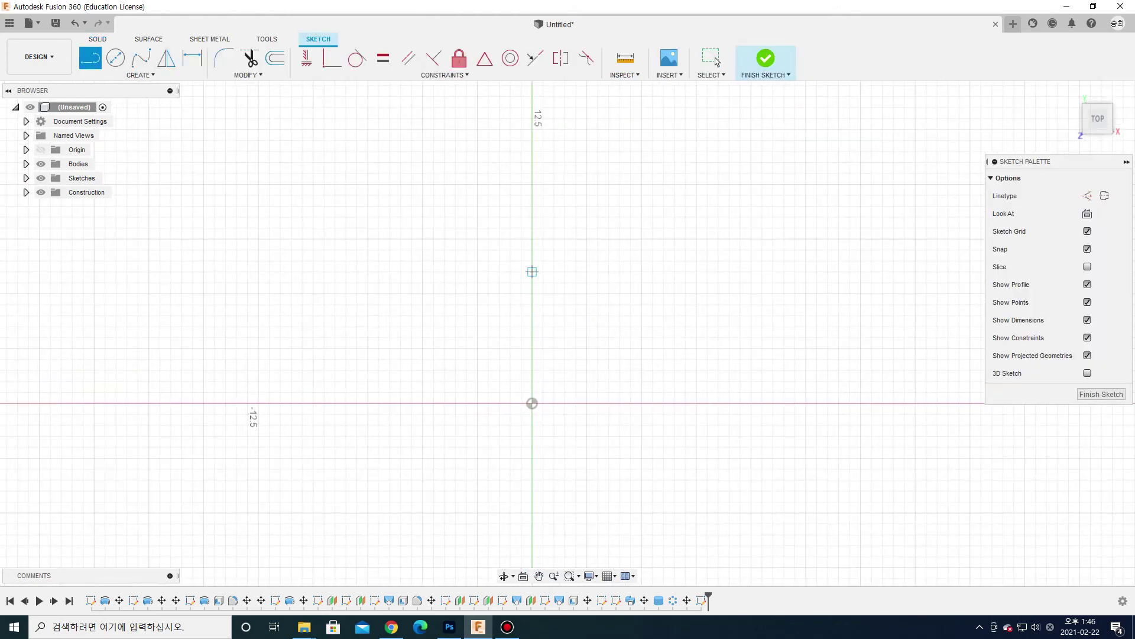
left_click(532, 272)
left_click(368, 271)
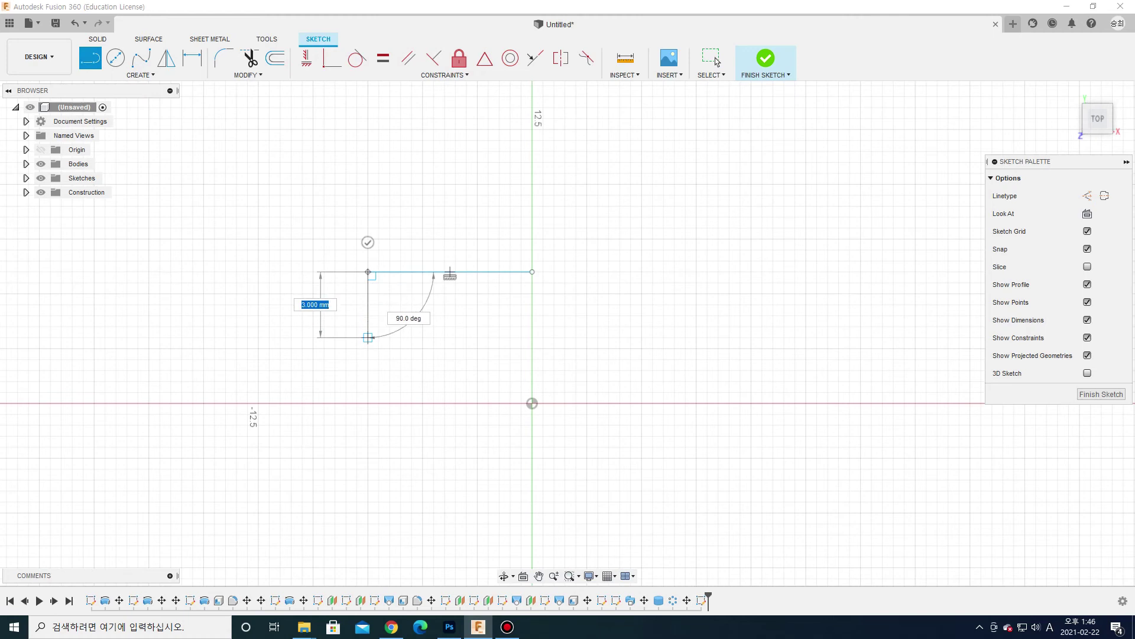
left_click(368, 337)
left_click(450, 337)
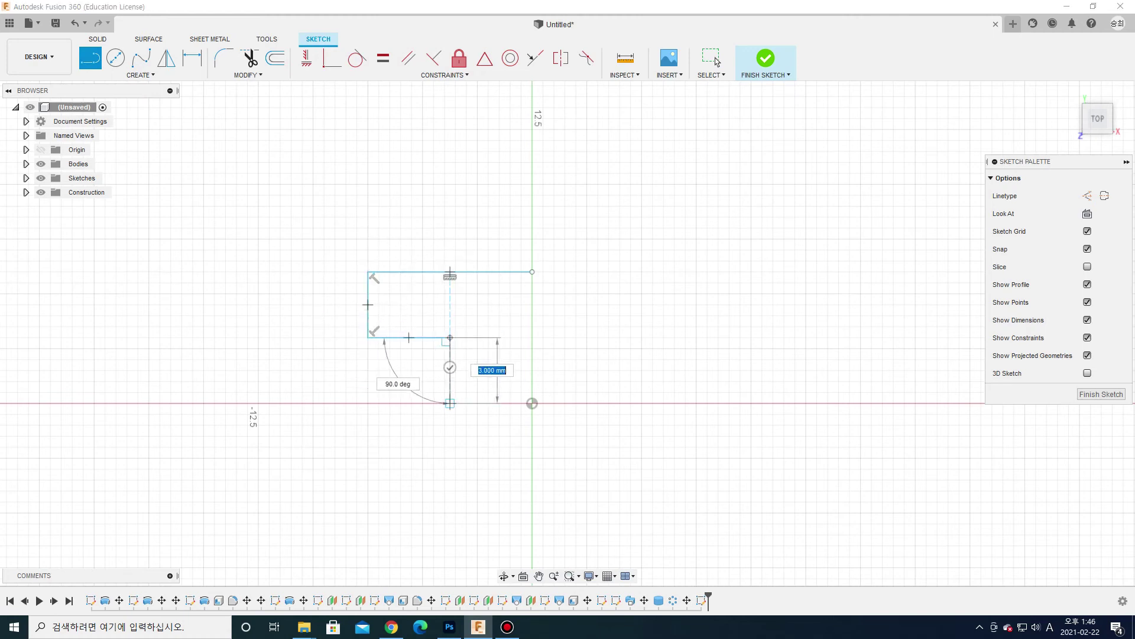
left_click(450, 403)
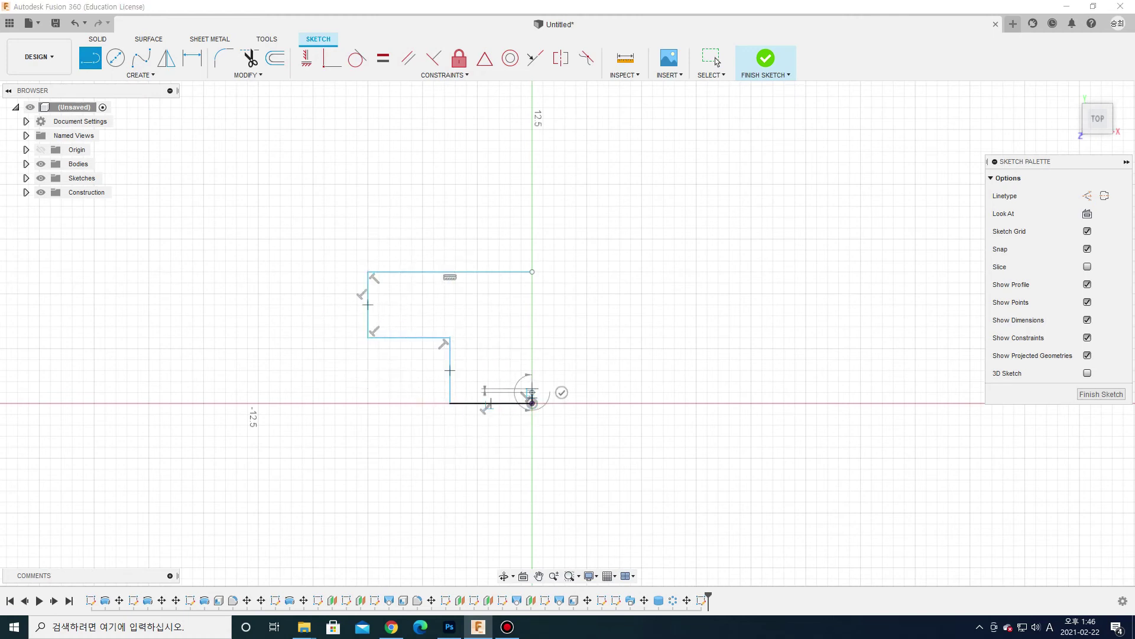
left_click(533, 392)
Step: Draw the inner edges to close the Z-shaped outline, then extrude it 1.50 mm
left_click(462, 392)
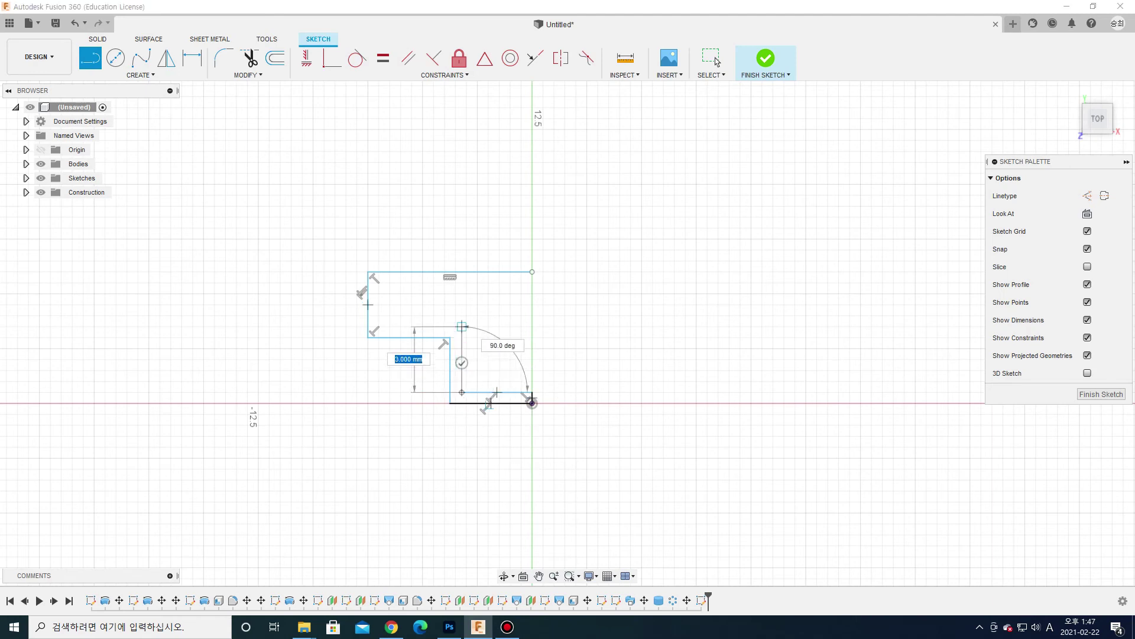
left_click(462, 326)
left_click(378, 327)
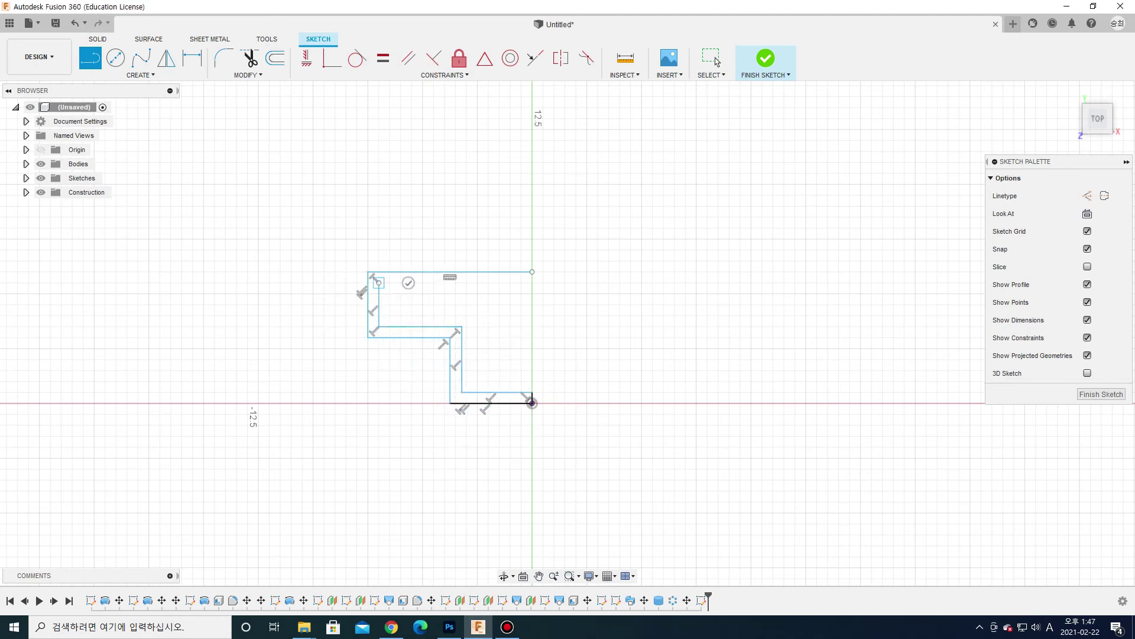
left_click(379, 283)
left_click(532, 283)
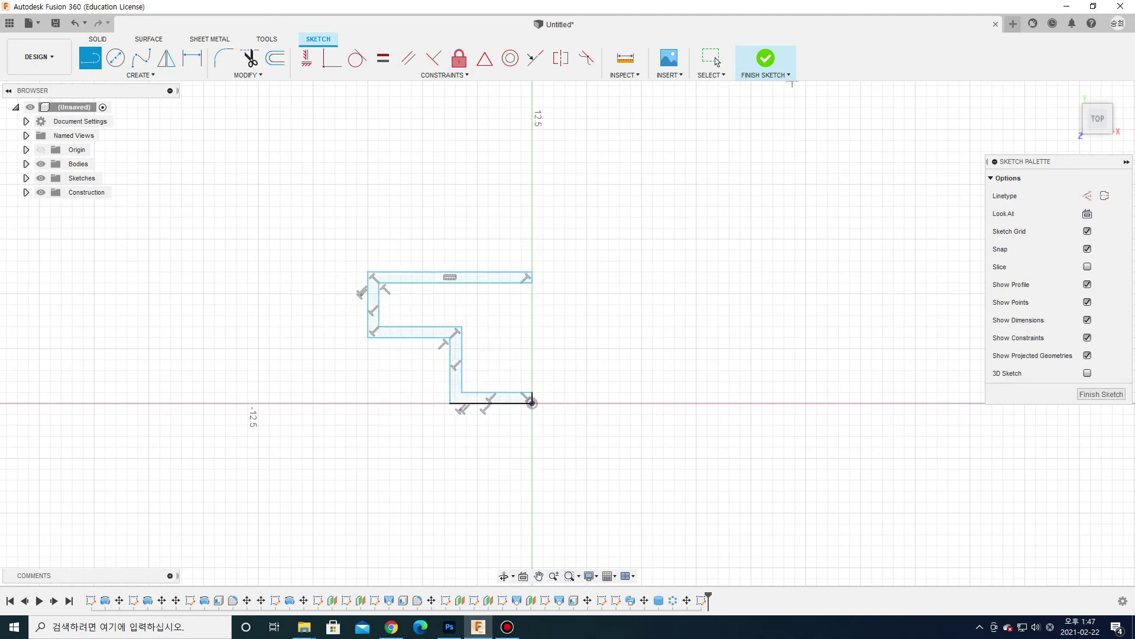
left_click(765, 58)
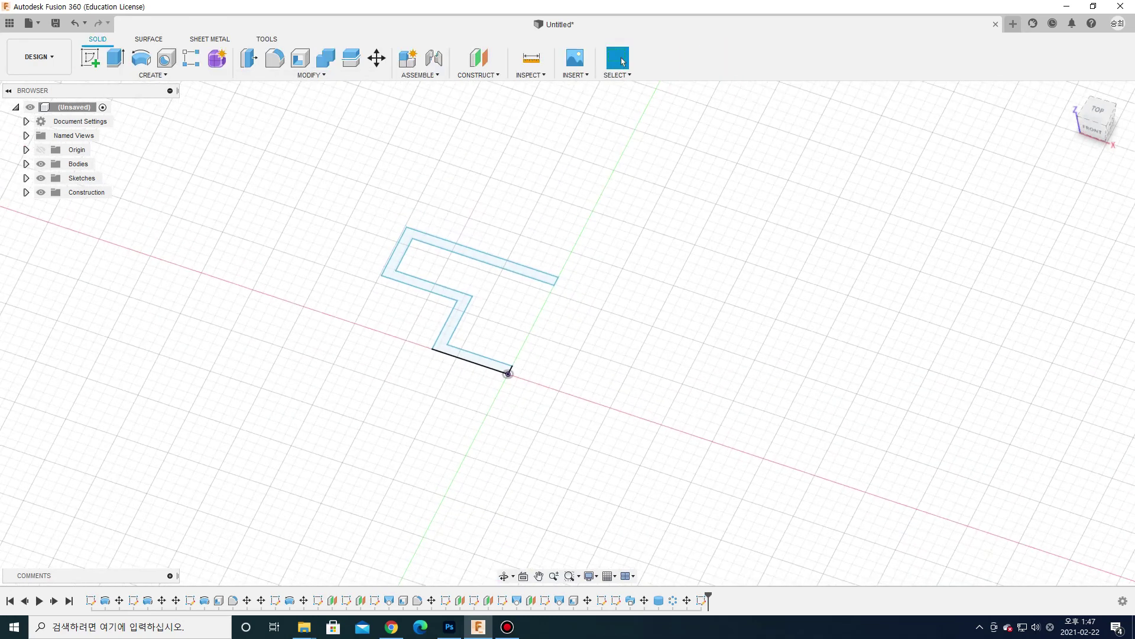
key("e")
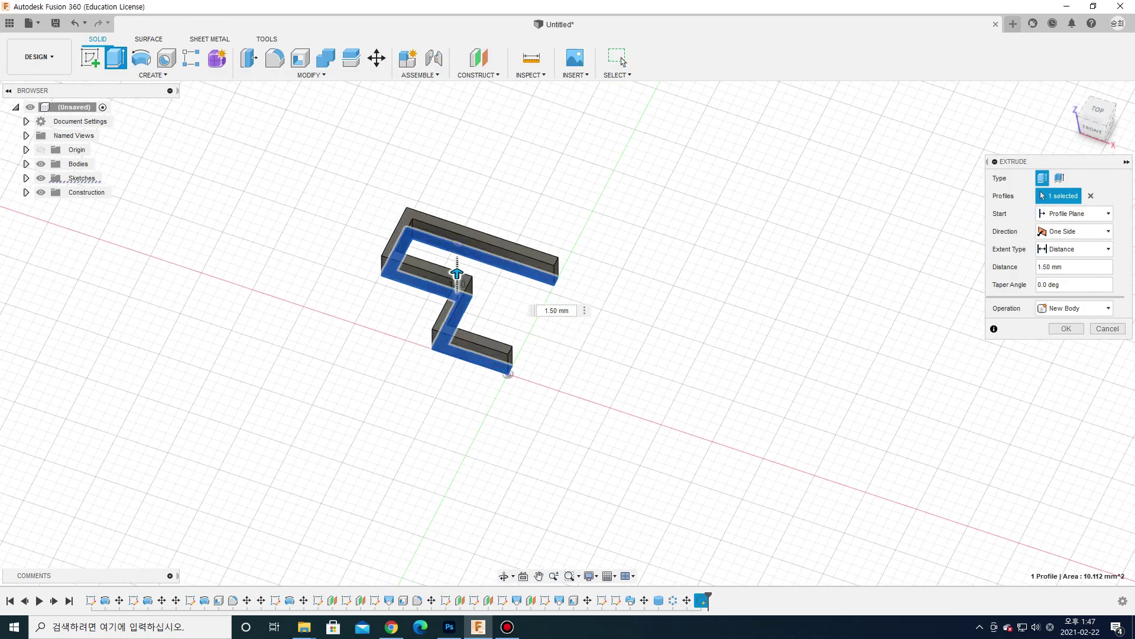
key("Return")
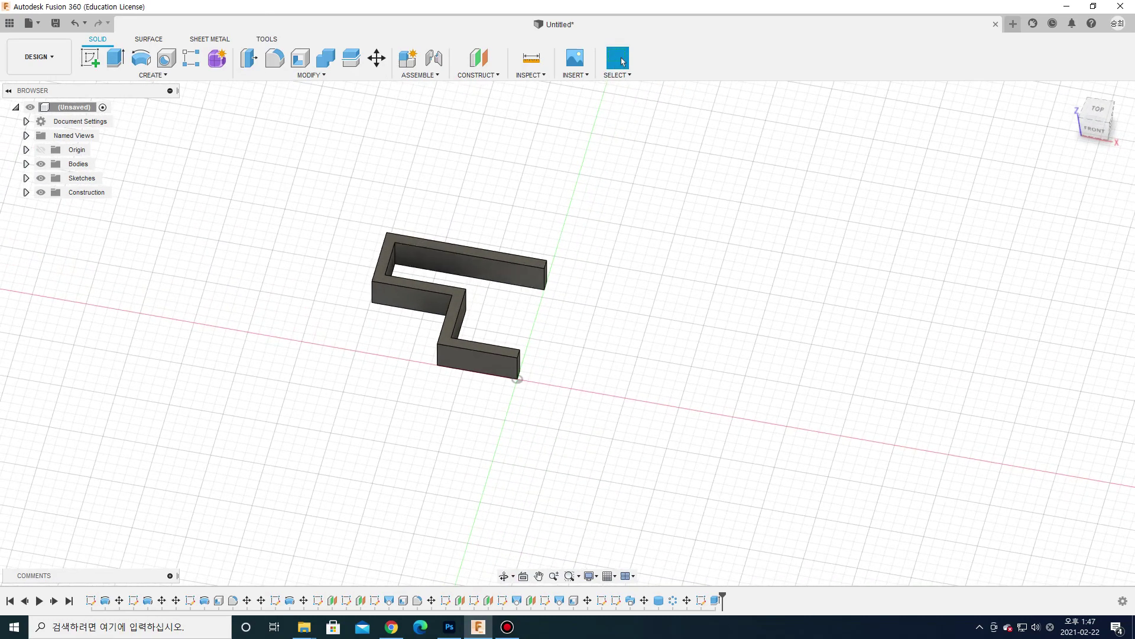
Step: Mirror the zigzag wall body across the origin plane at its end, joining the copy
left_click(152, 75)
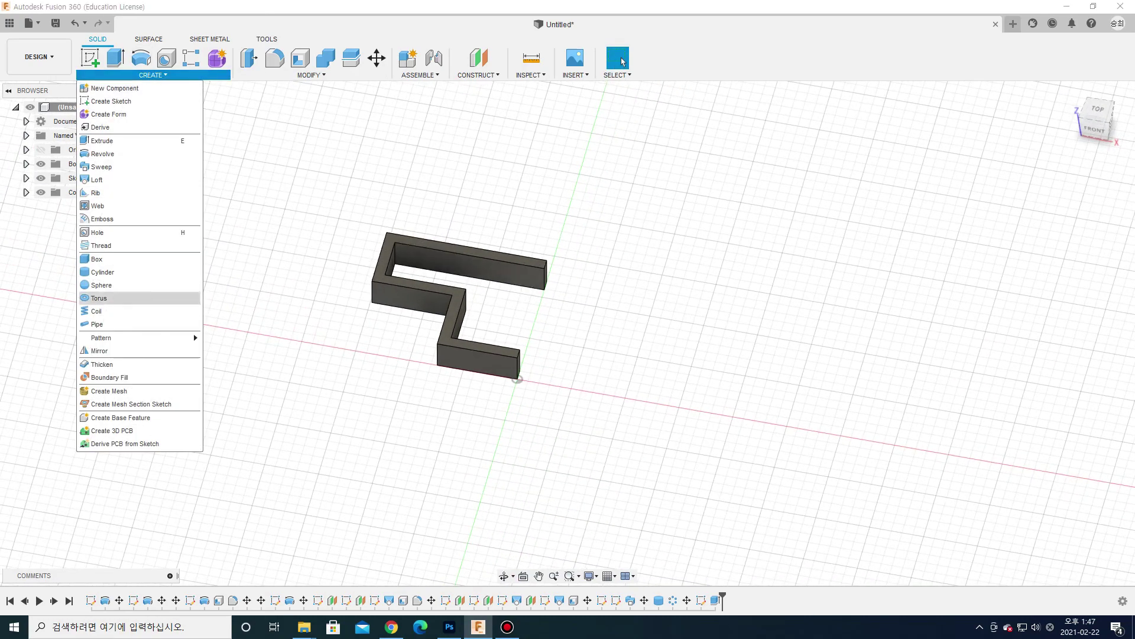
key("Return")
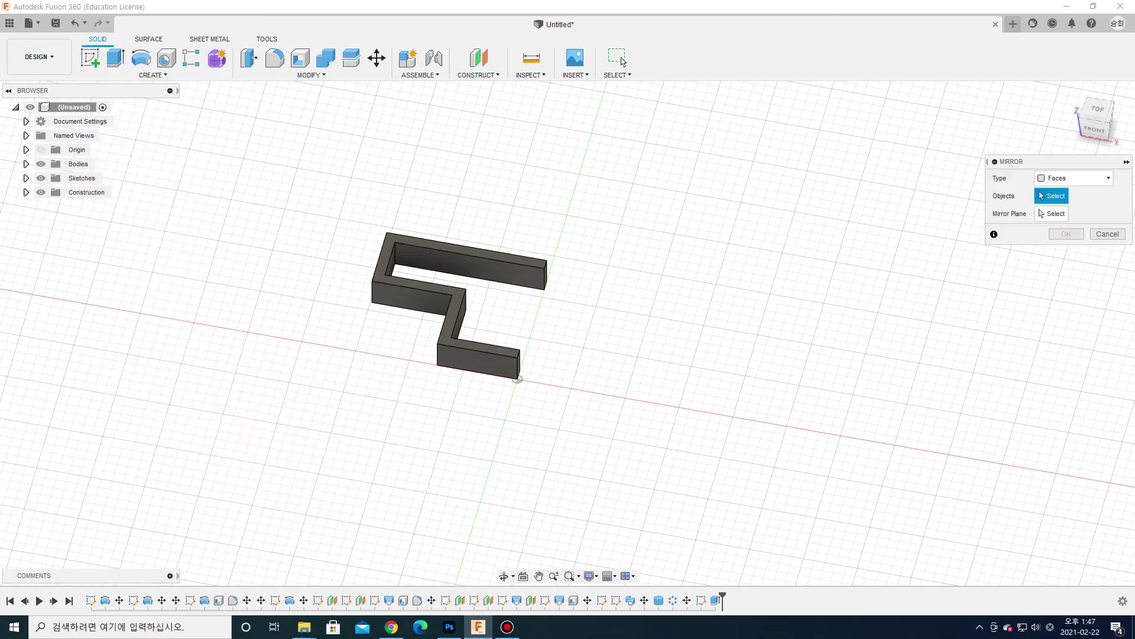
left_click(1073, 178)
left_click(1059, 218)
left_click(461, 260)
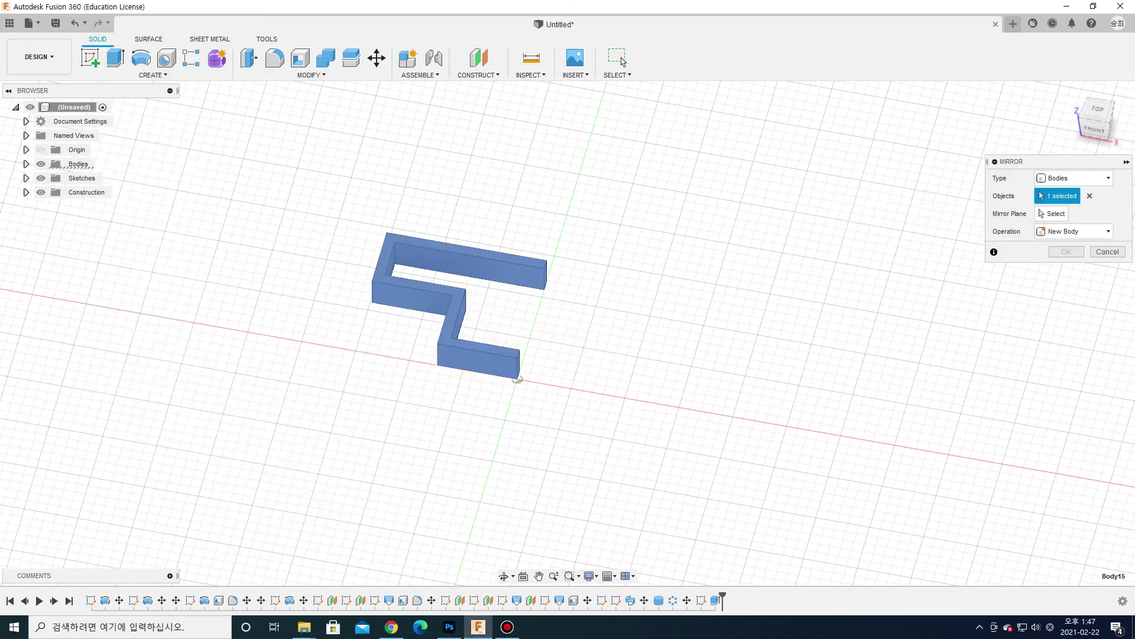
left_click(1052, 213)
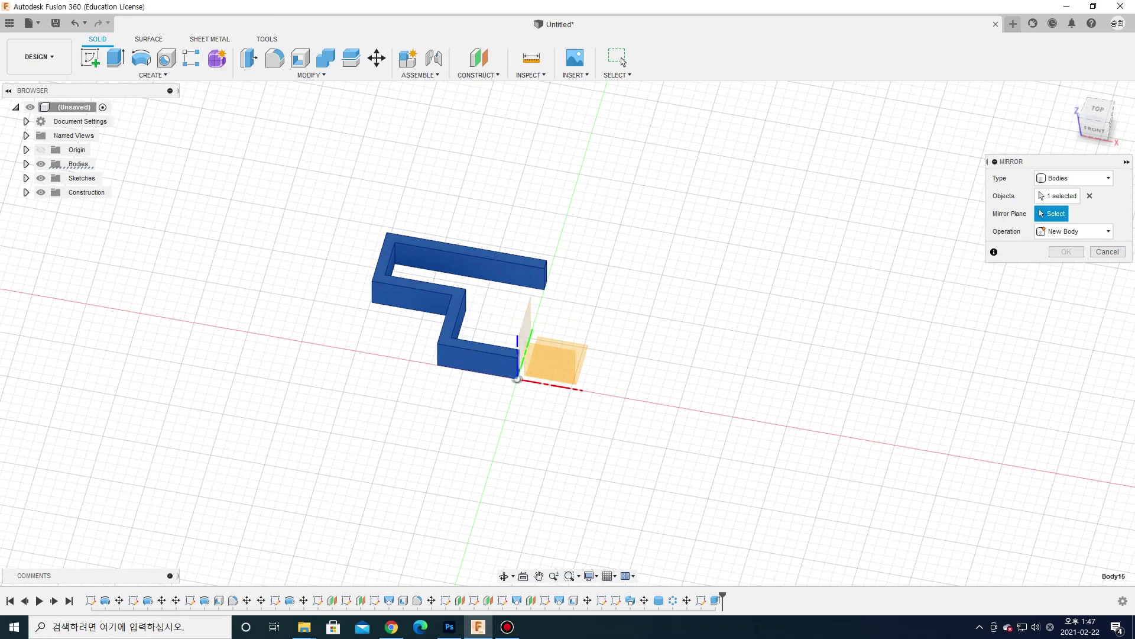
left_click(525, 323)
key("Return")
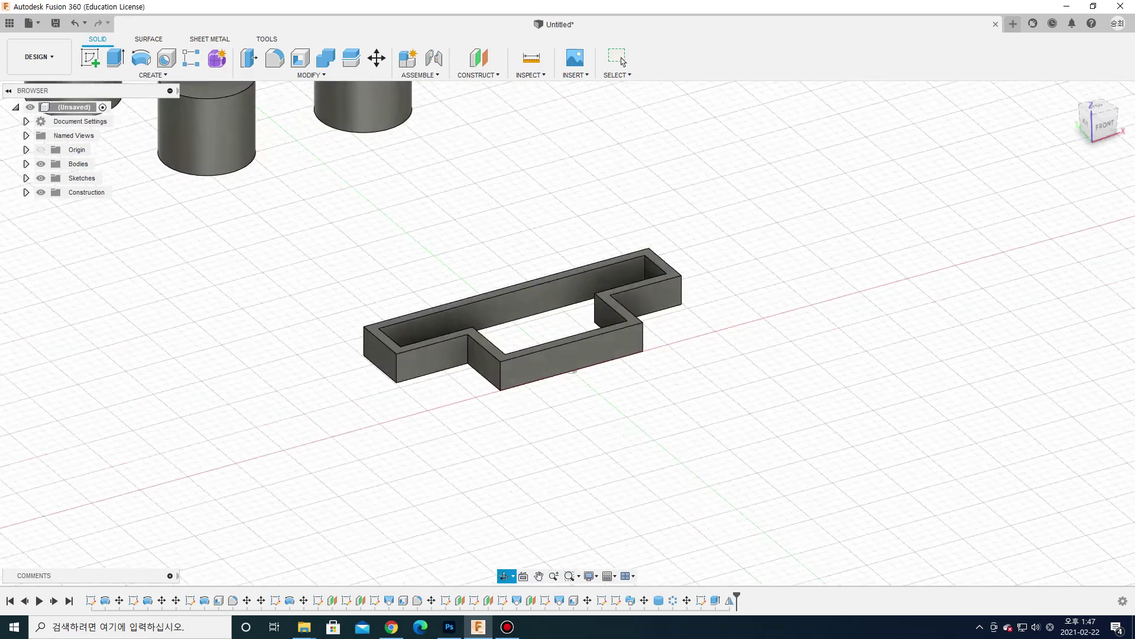